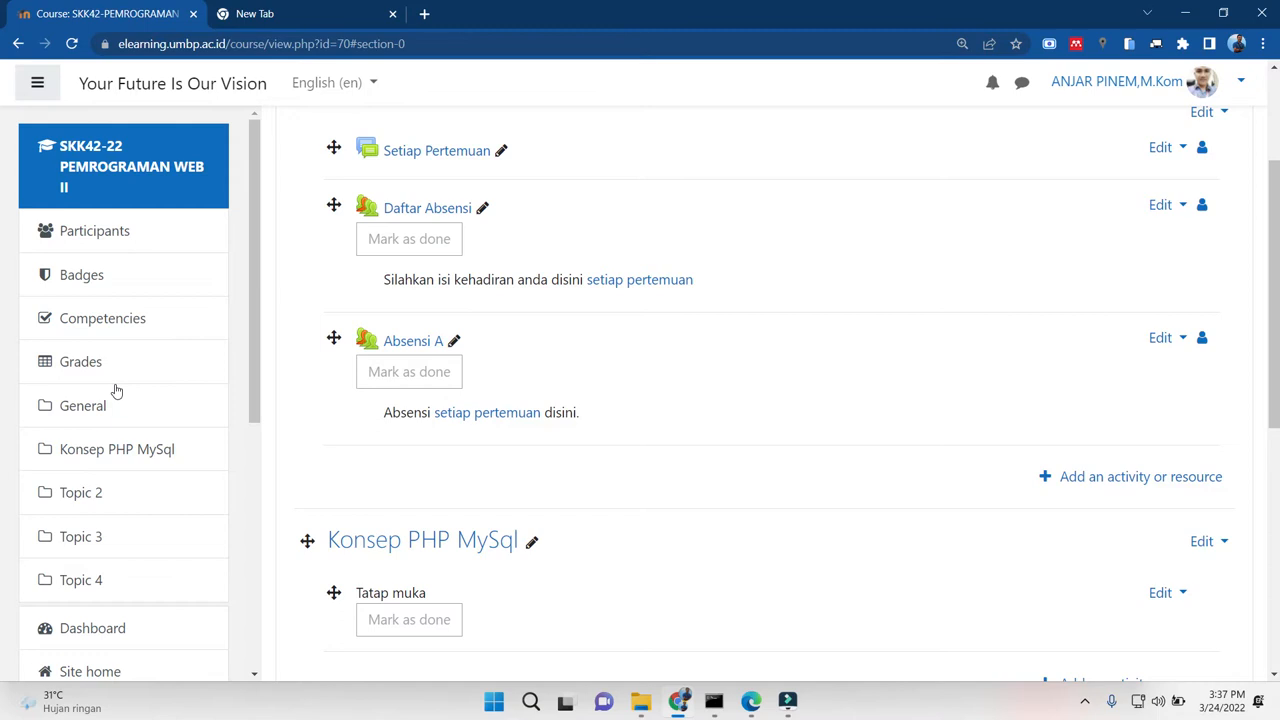
Switch to Edge and skim the Panduan LMS 24032022.pdf guide from the start through quiz role assignment, then return to the course page in Chrome
left_click(745, 707)
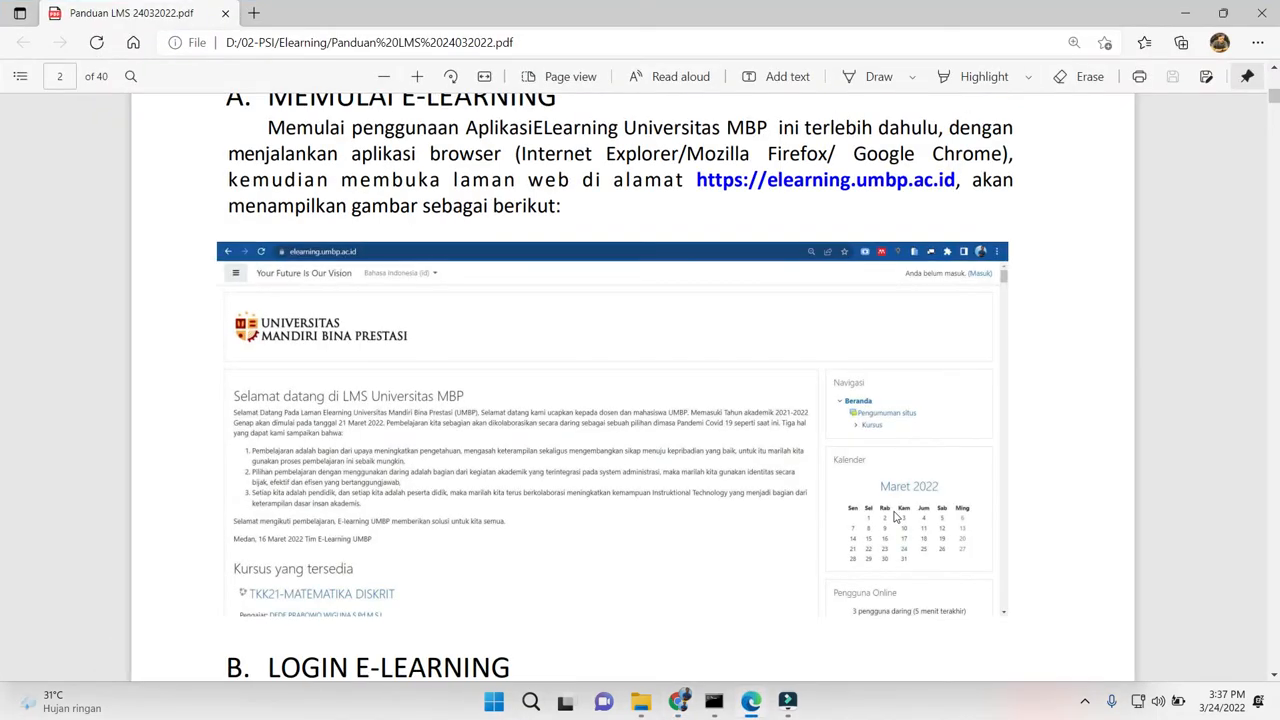
scroll(896, 517, "down", 15)
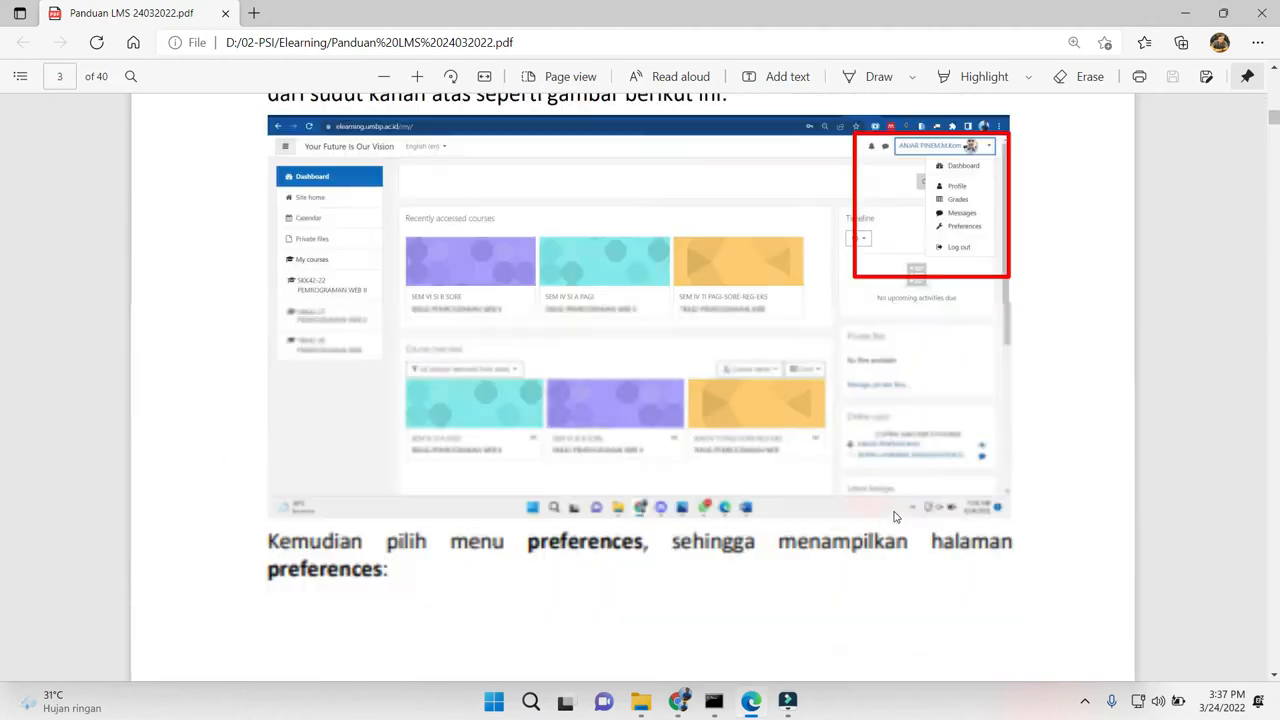
scroll(896, 517, "down", 20)
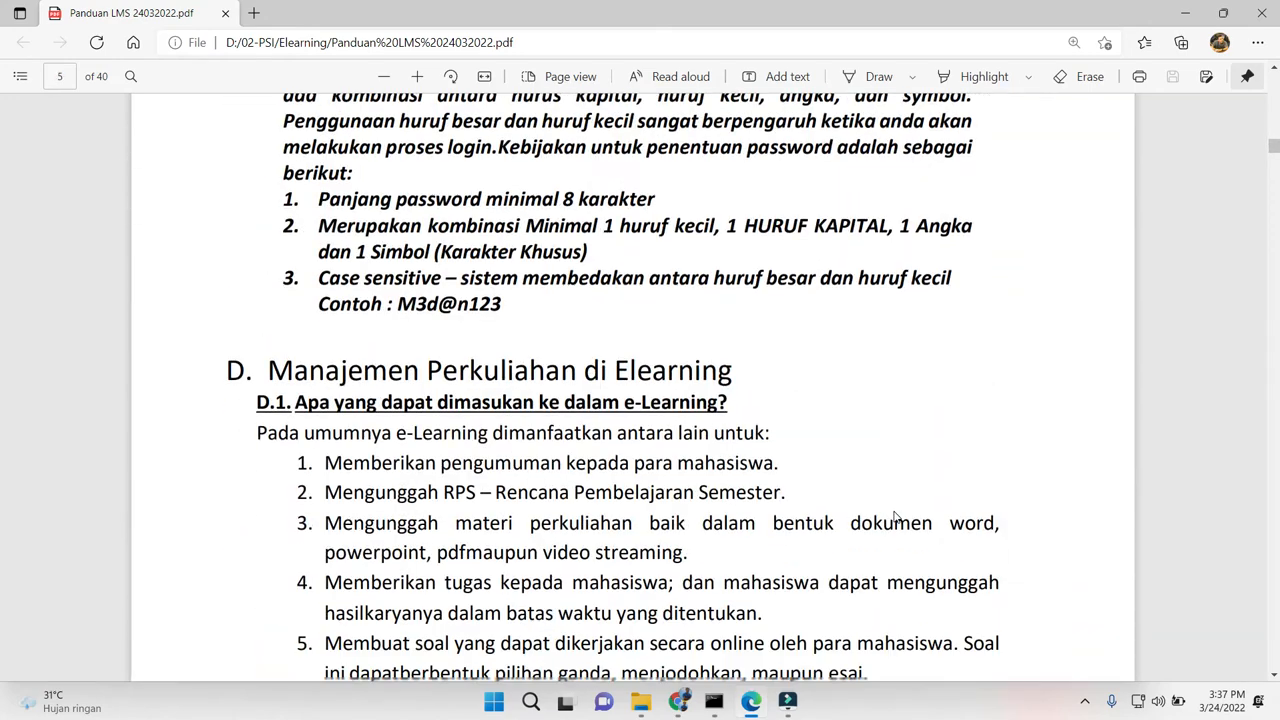
scroll(896, 517, "down", 20)
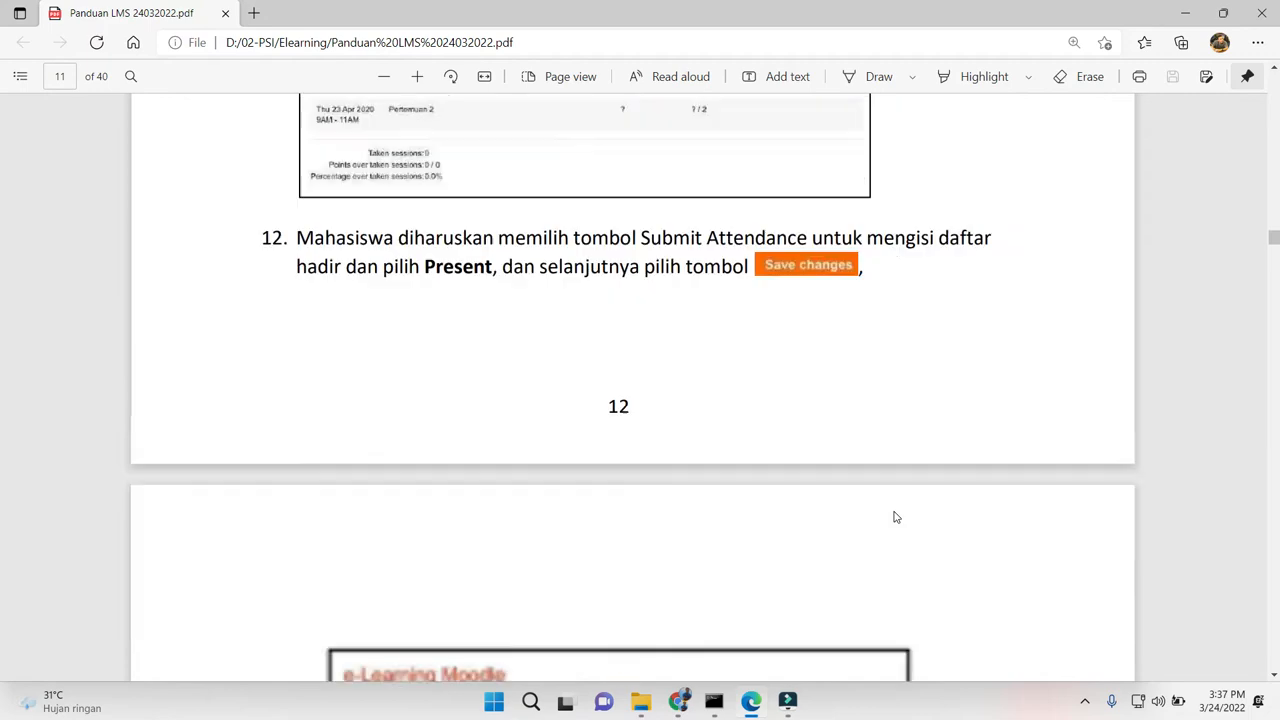
scroll(896, 517, "down", 20)
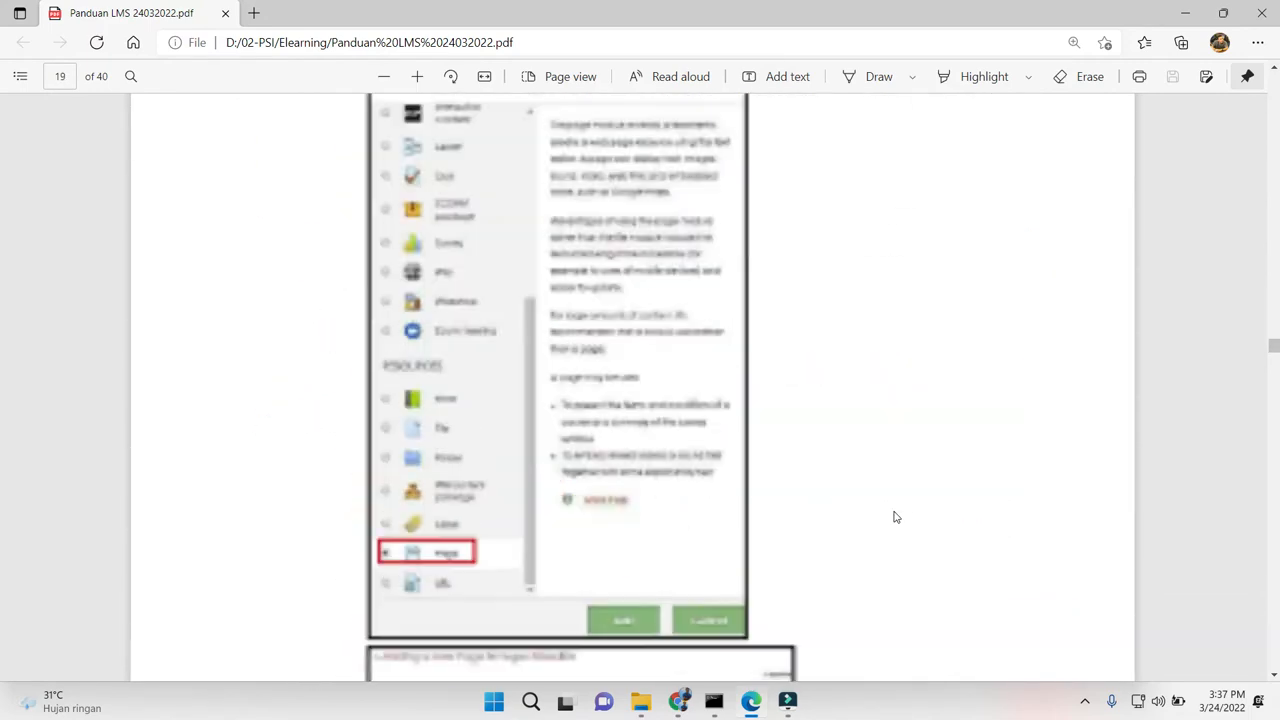
scroll(896, 517, "up", 5)
scroll(896, 517, "down", 20)
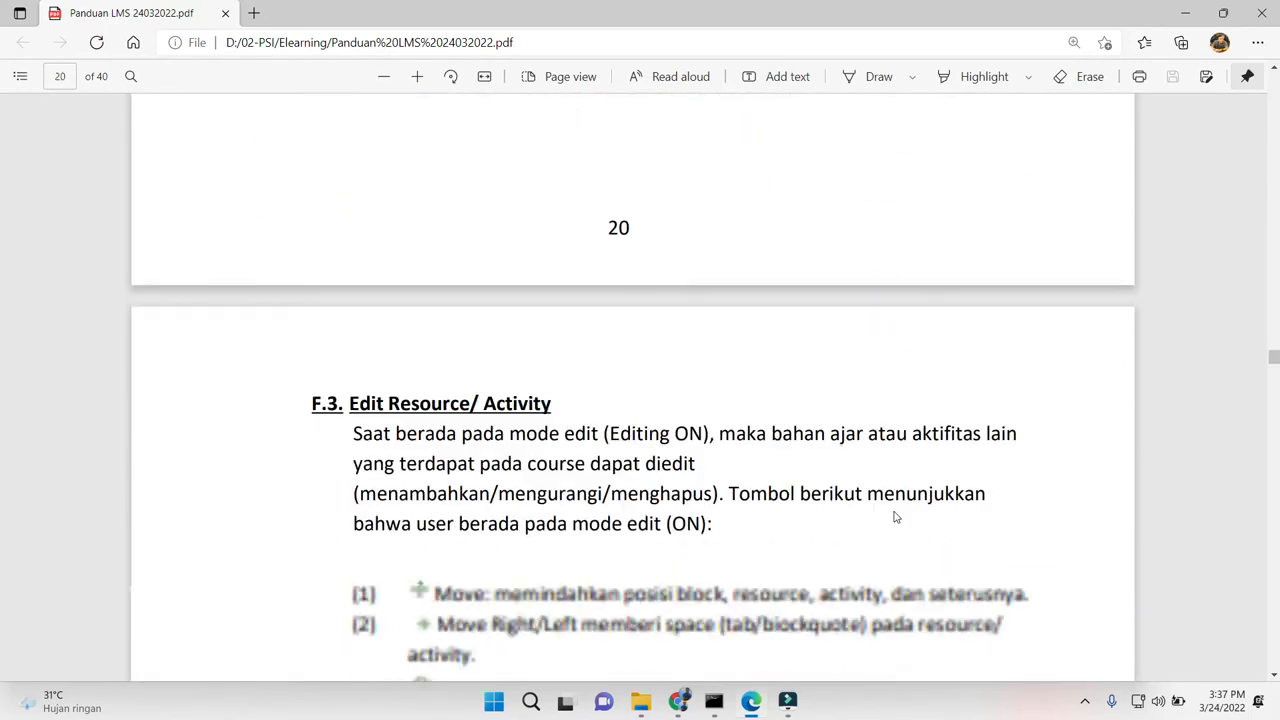
scroll(896, 517, "down", 20)
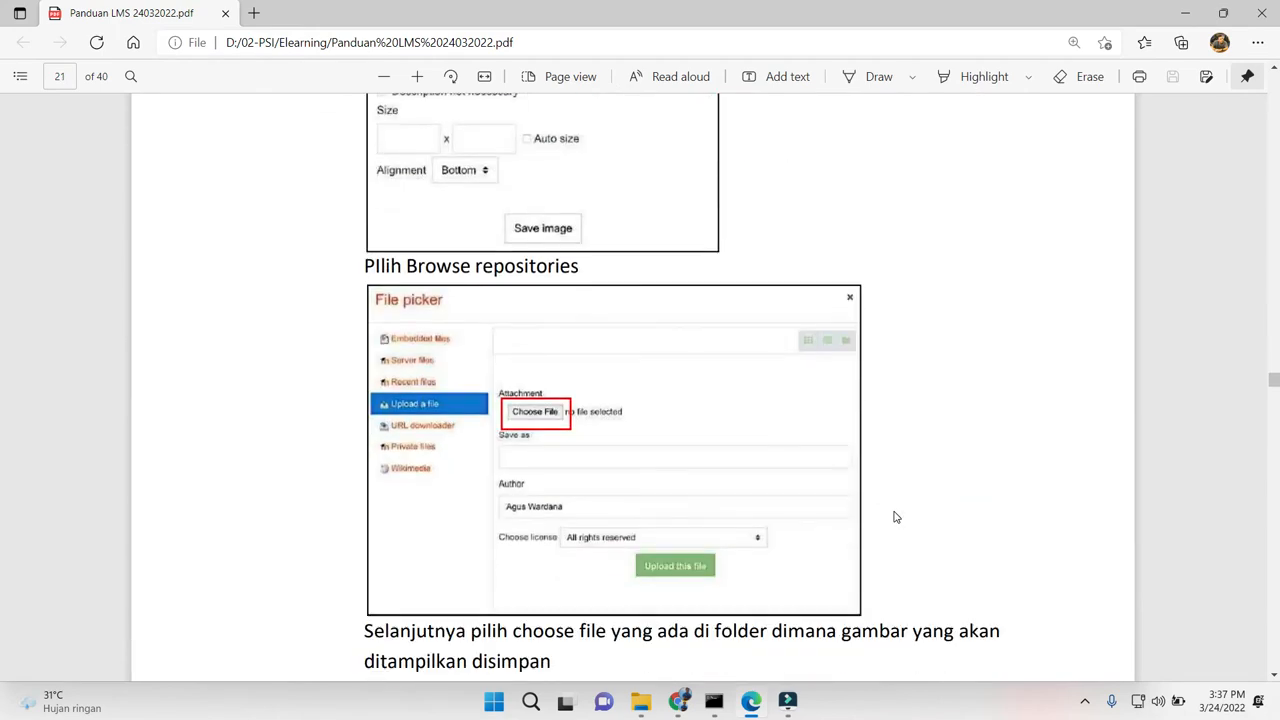
scroll(896, 517, "down", 20)
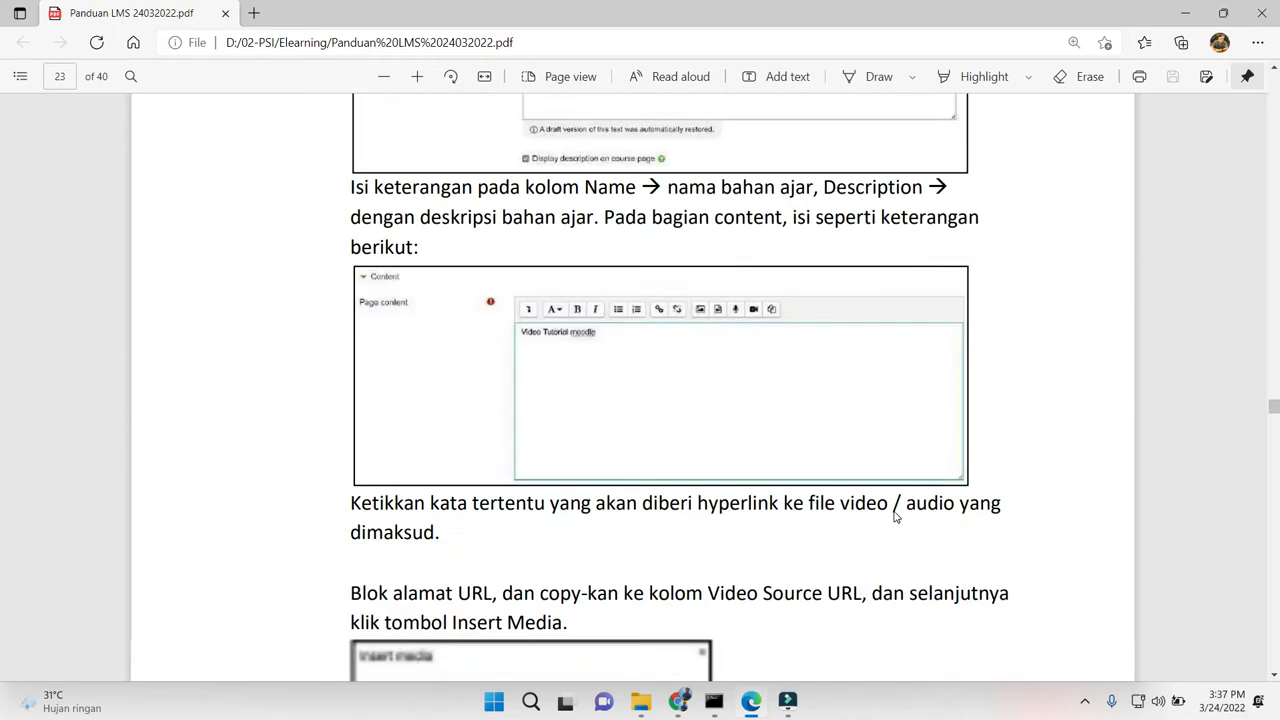
scroll(896, 517, "down", 20)
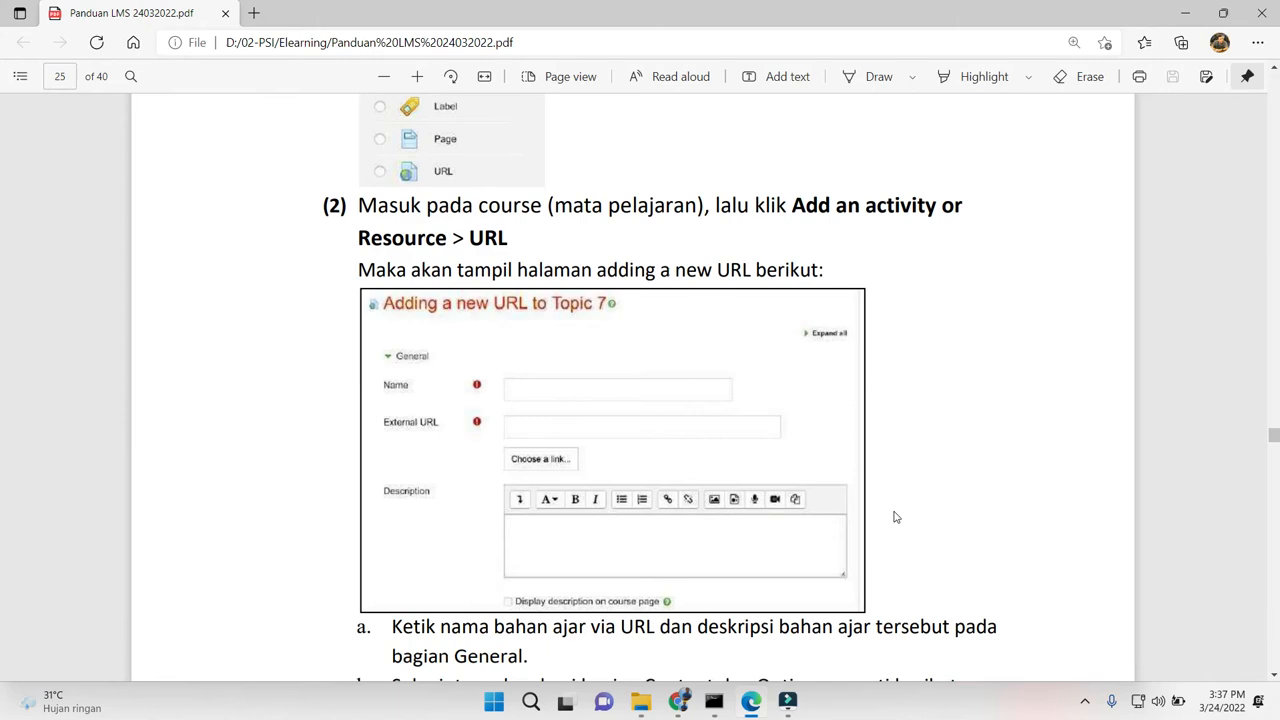
scroll(896, 517, "down", 20)
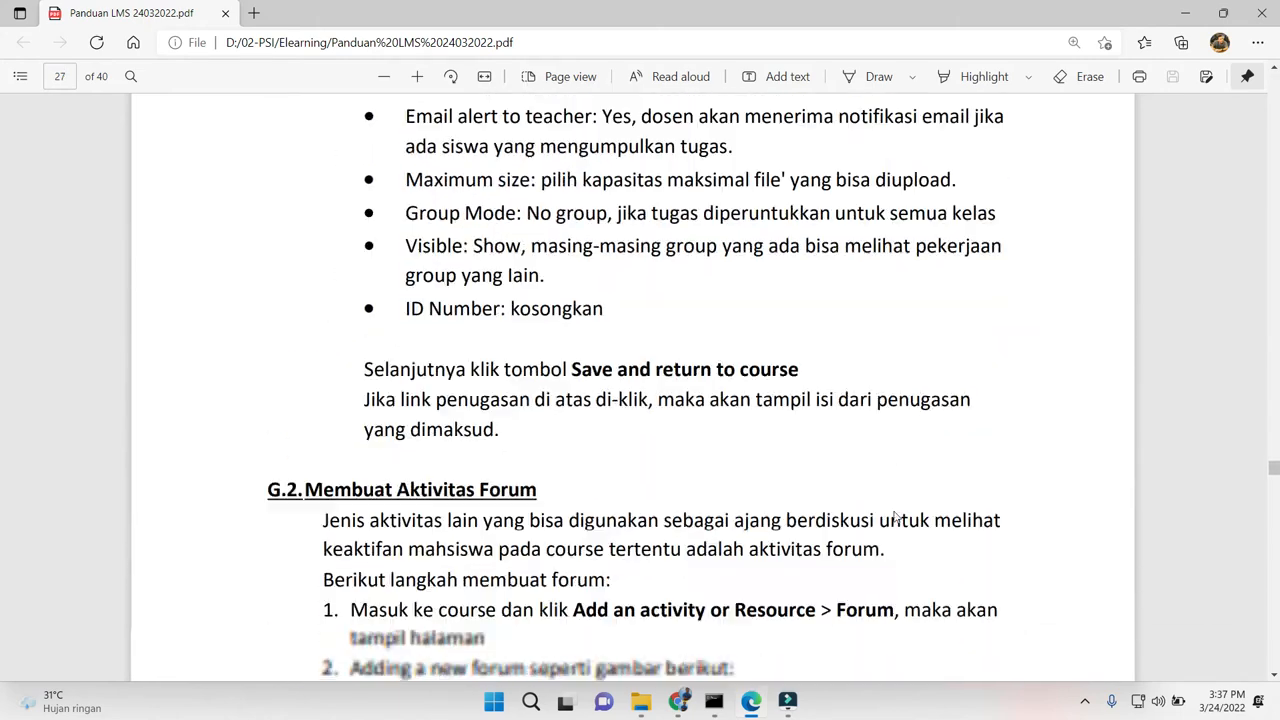
scroll(896, 517, "down", 20)
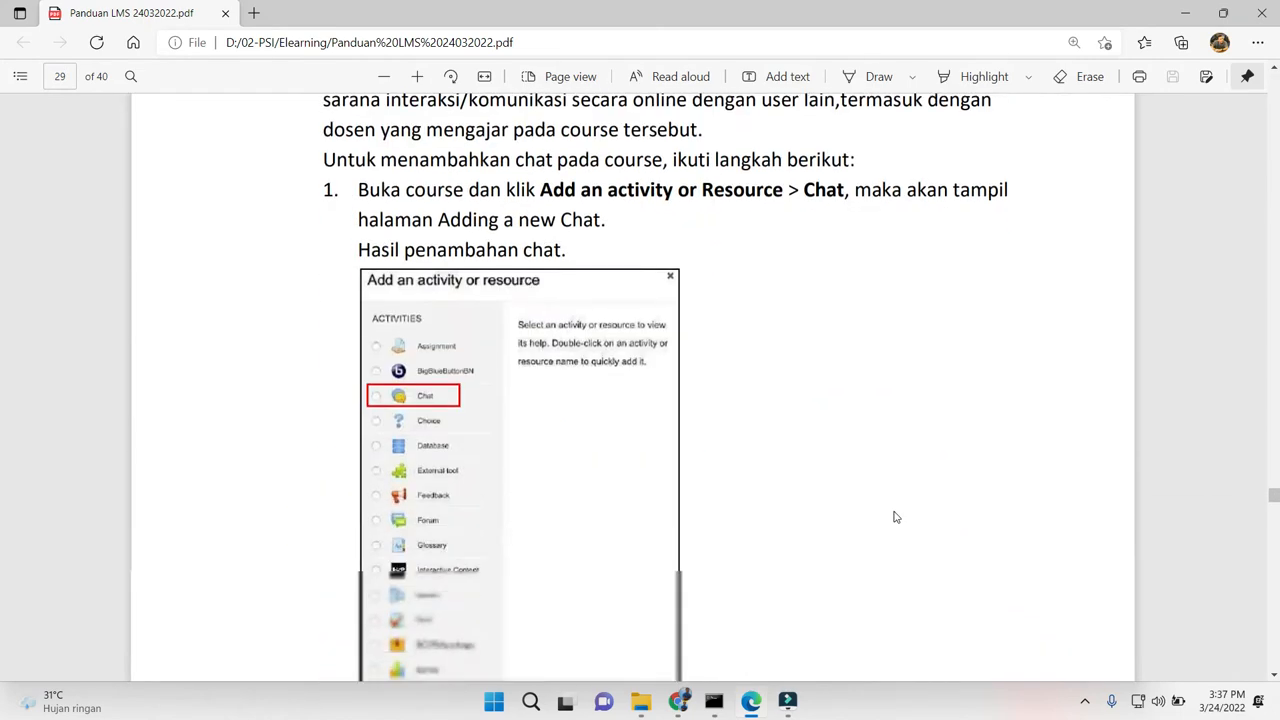
scroll(896, 517, "down", 20)
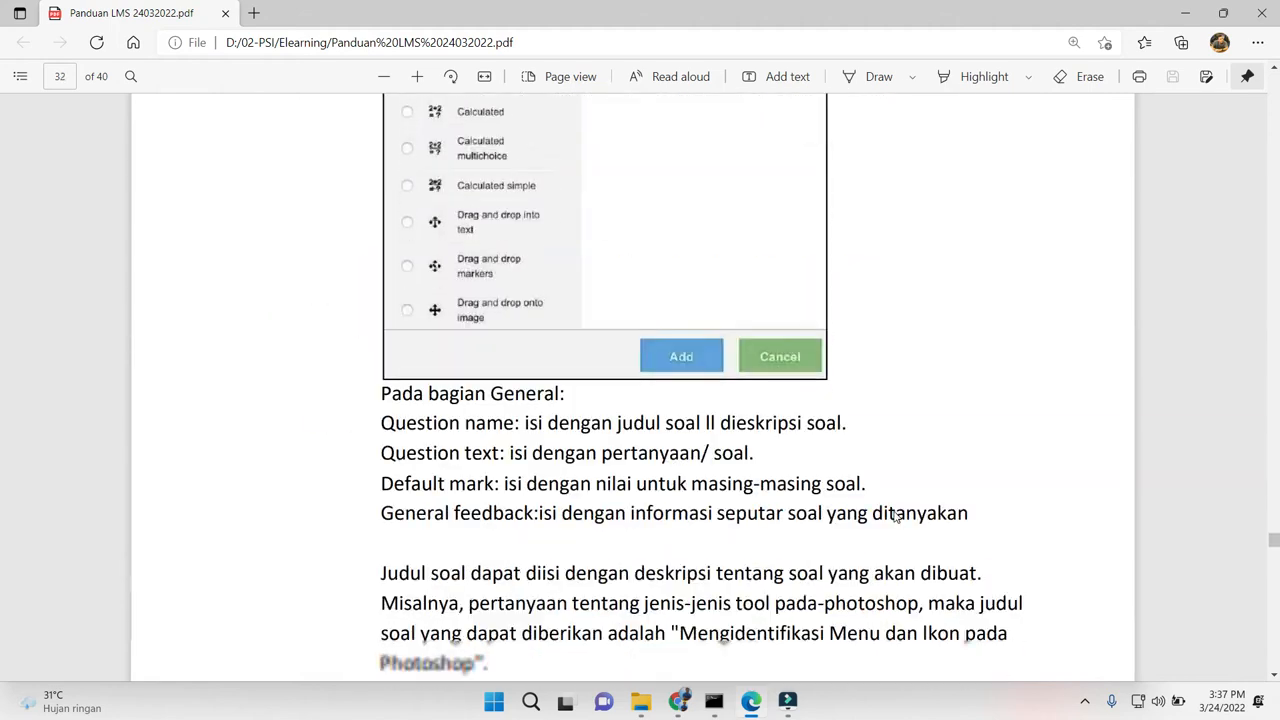
scroll(896, 517, "down", 20)
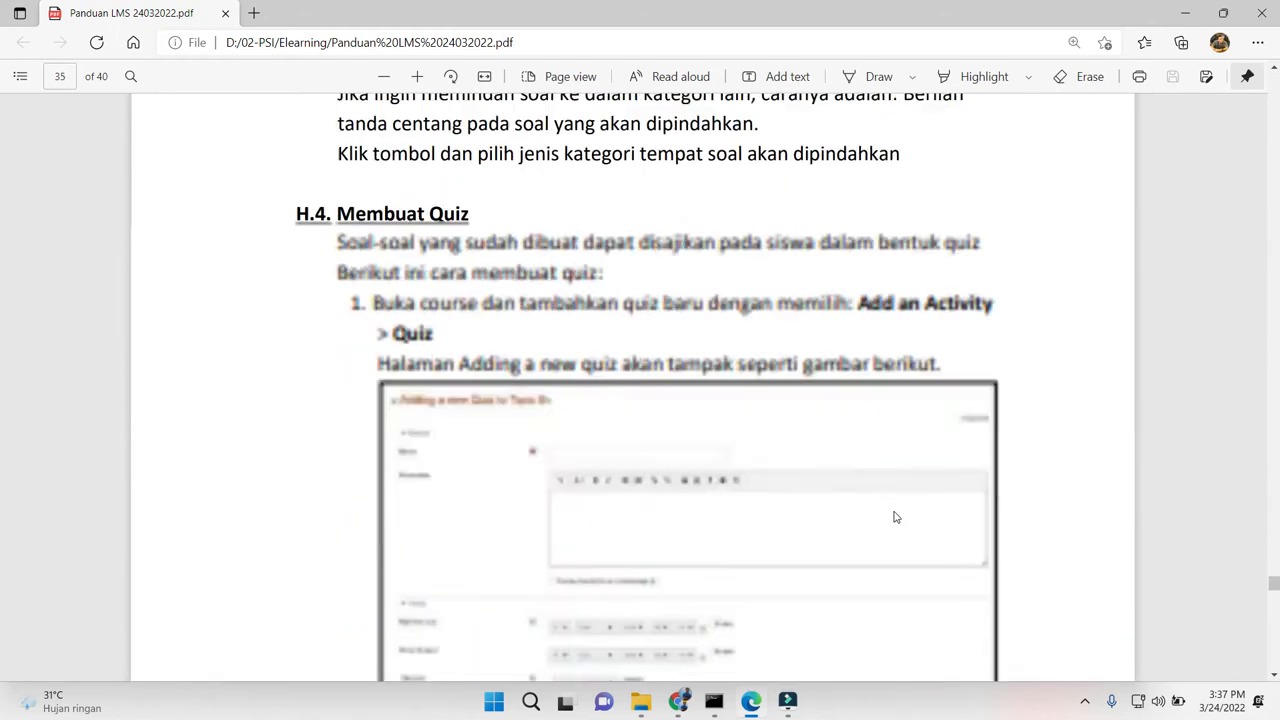
scroll(896, 517, "down", 20)
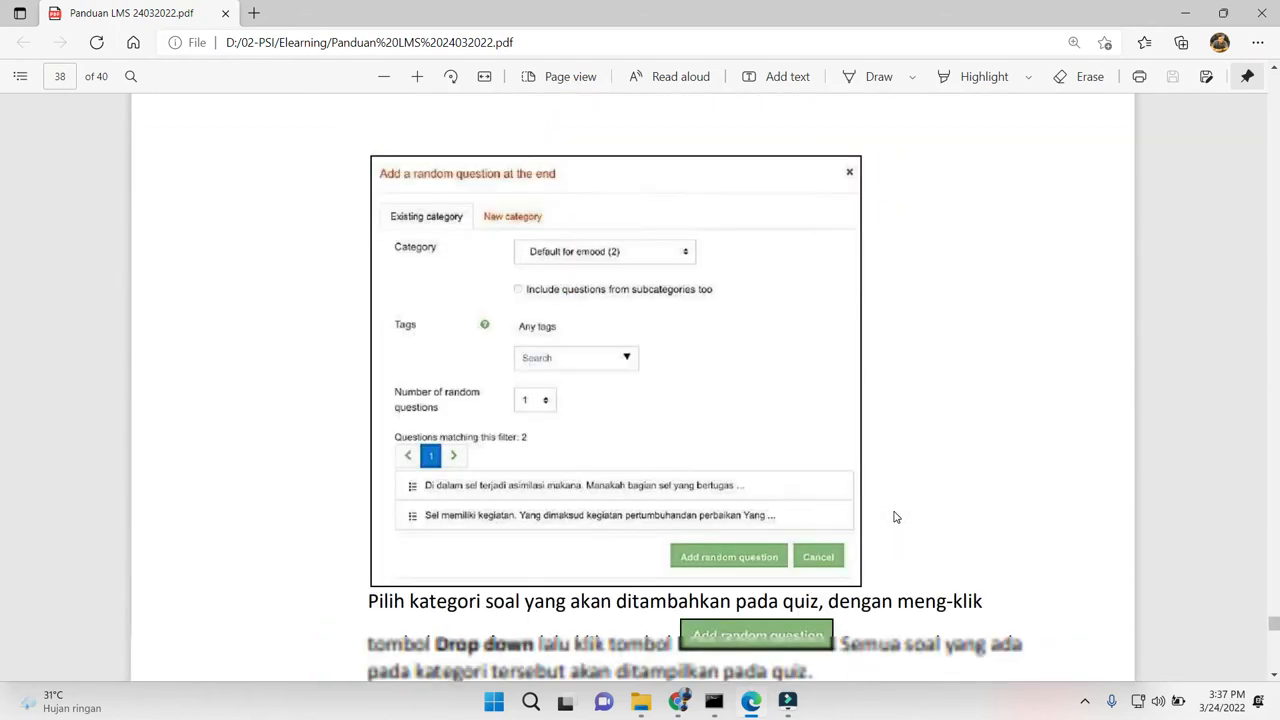
scroll(896, 517, "down", 15)
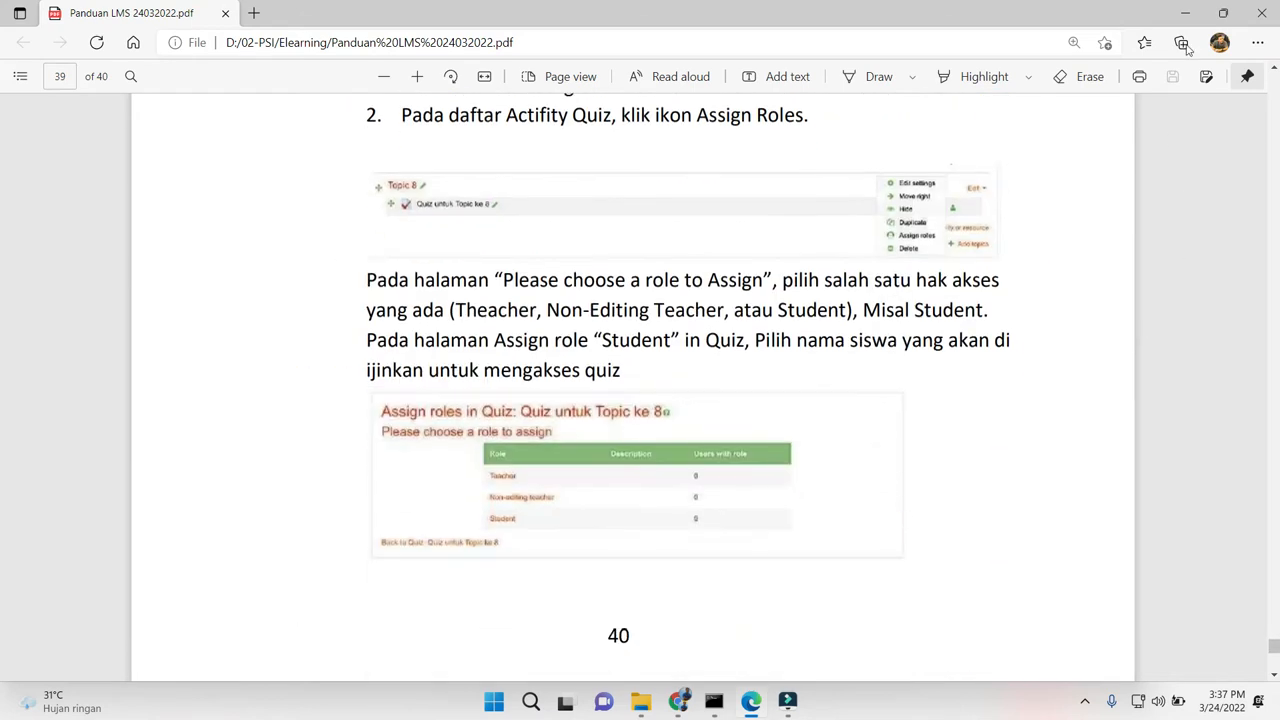
left_click(1188, 12)
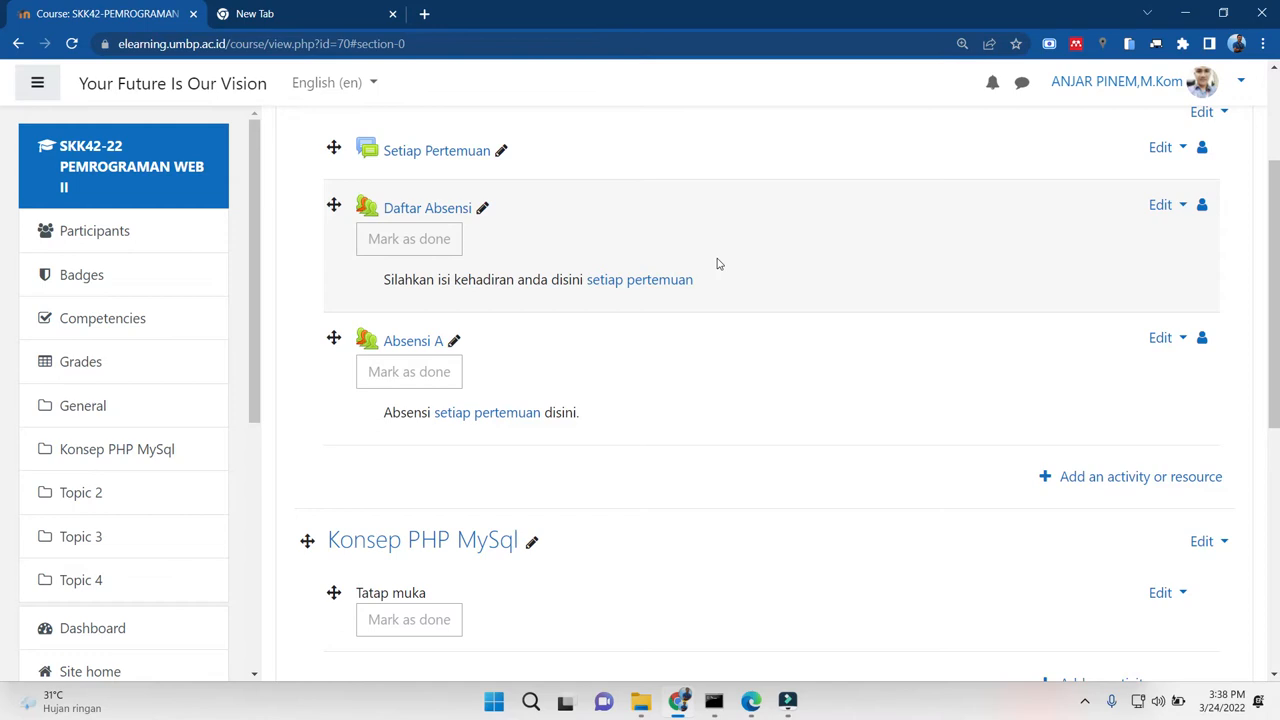
Open the new session form of the Daftar Absensi attendance and enable repeating the session under Multiple sessions
left_click(462, 208)
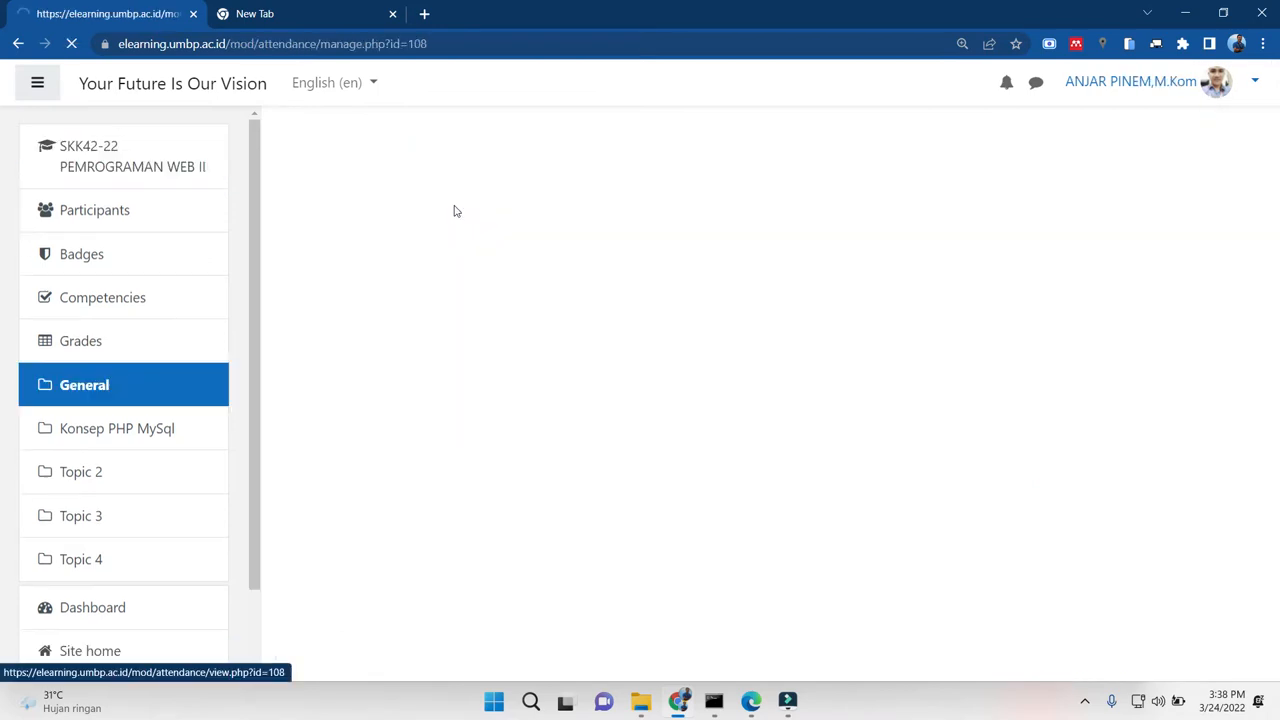
left_click(445, 398)
left_click_drag(1274, 177, 1274, 330)
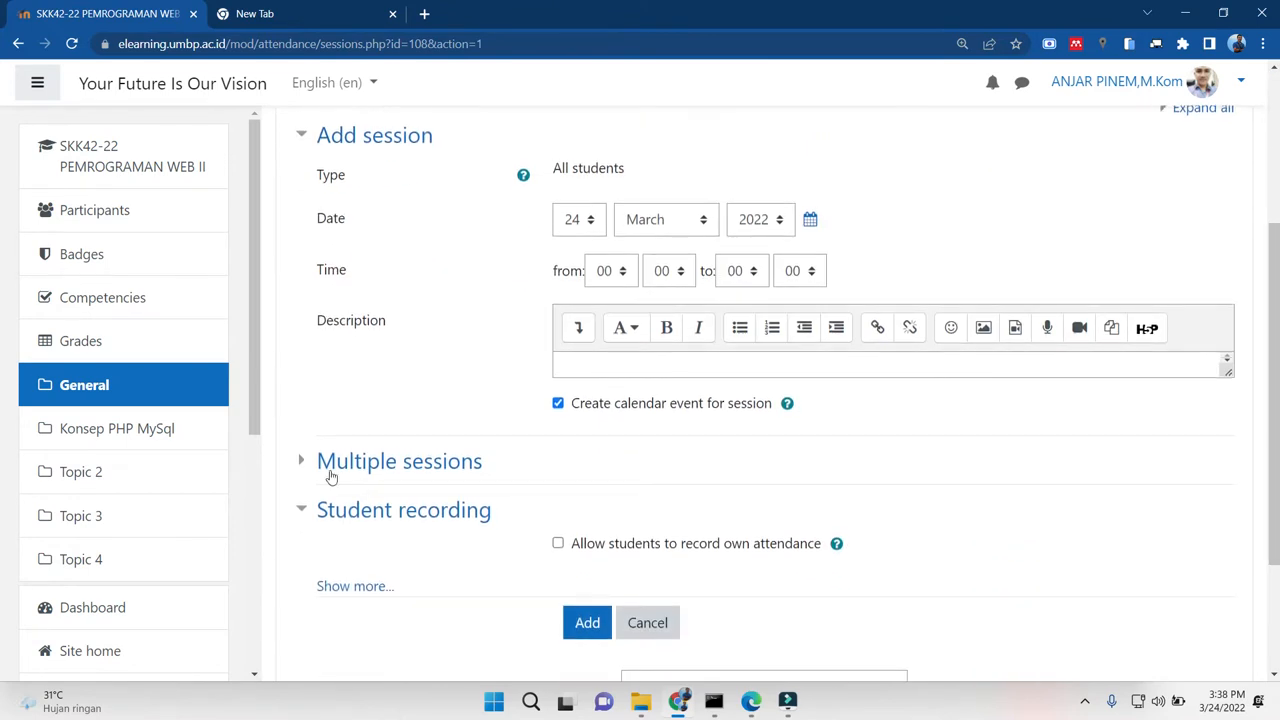
left_click(301, 463)
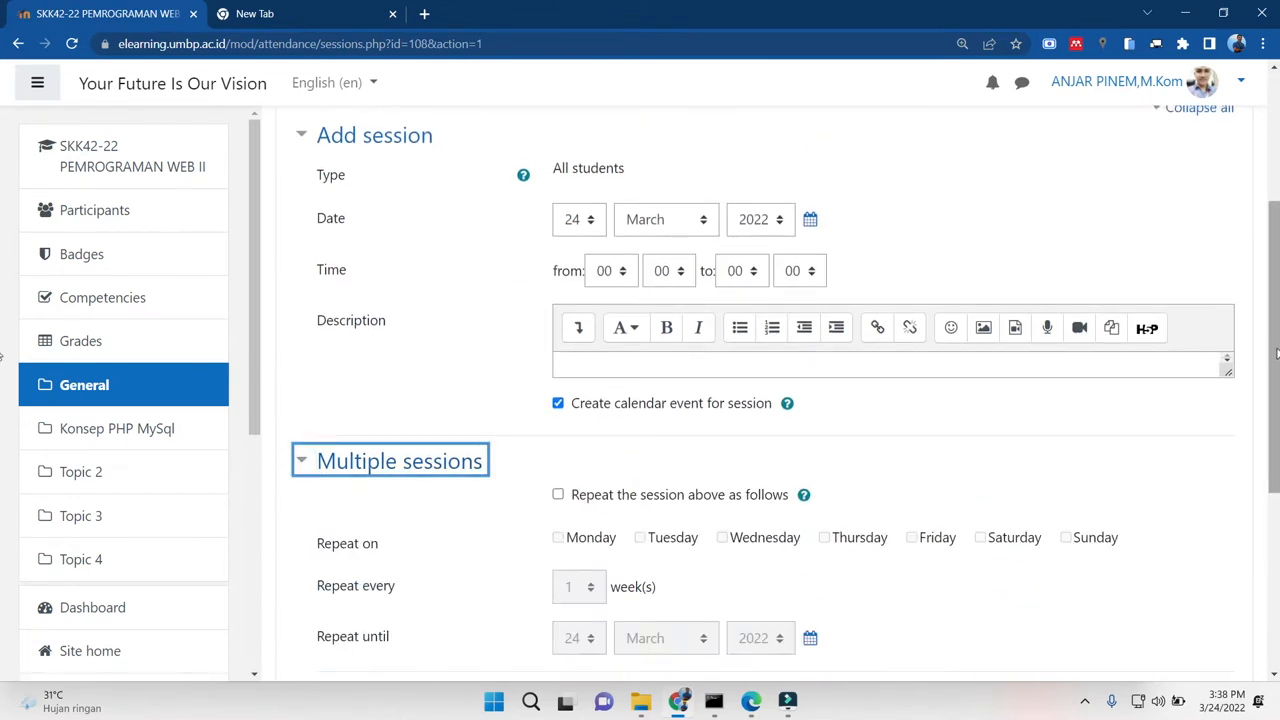
scroll(3, 477, "down", 3)
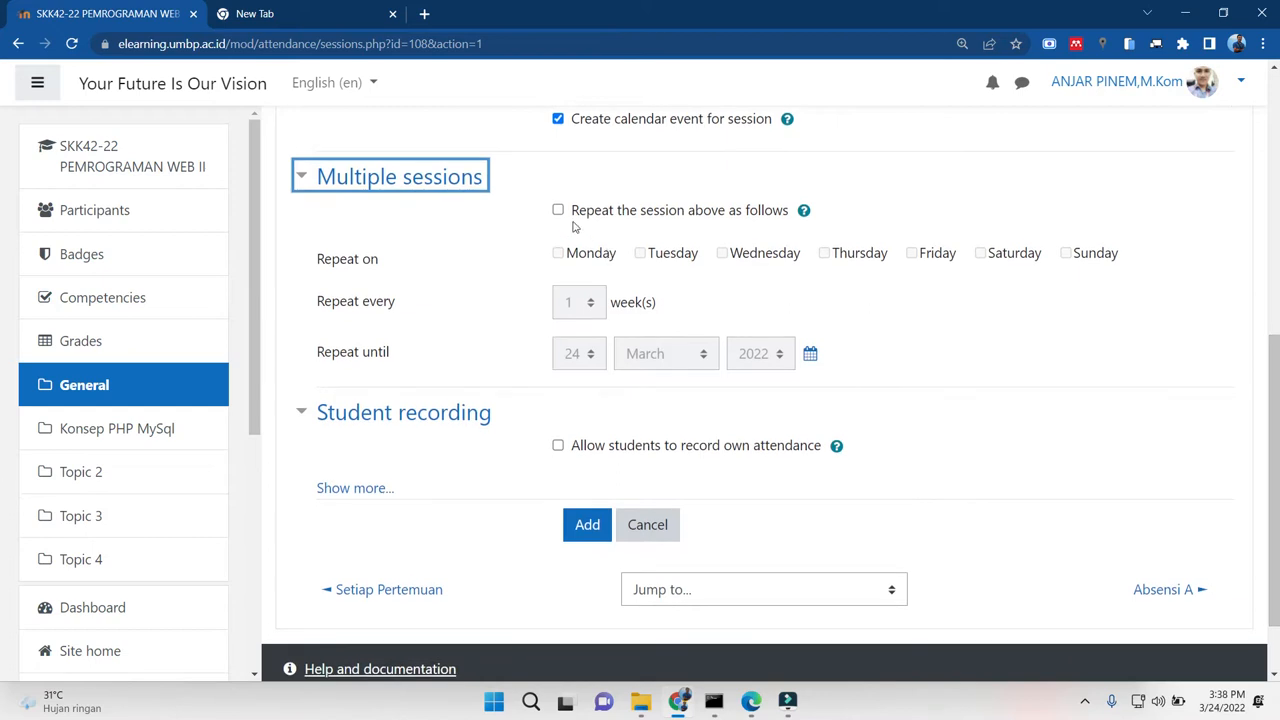
left_click(558, 211)
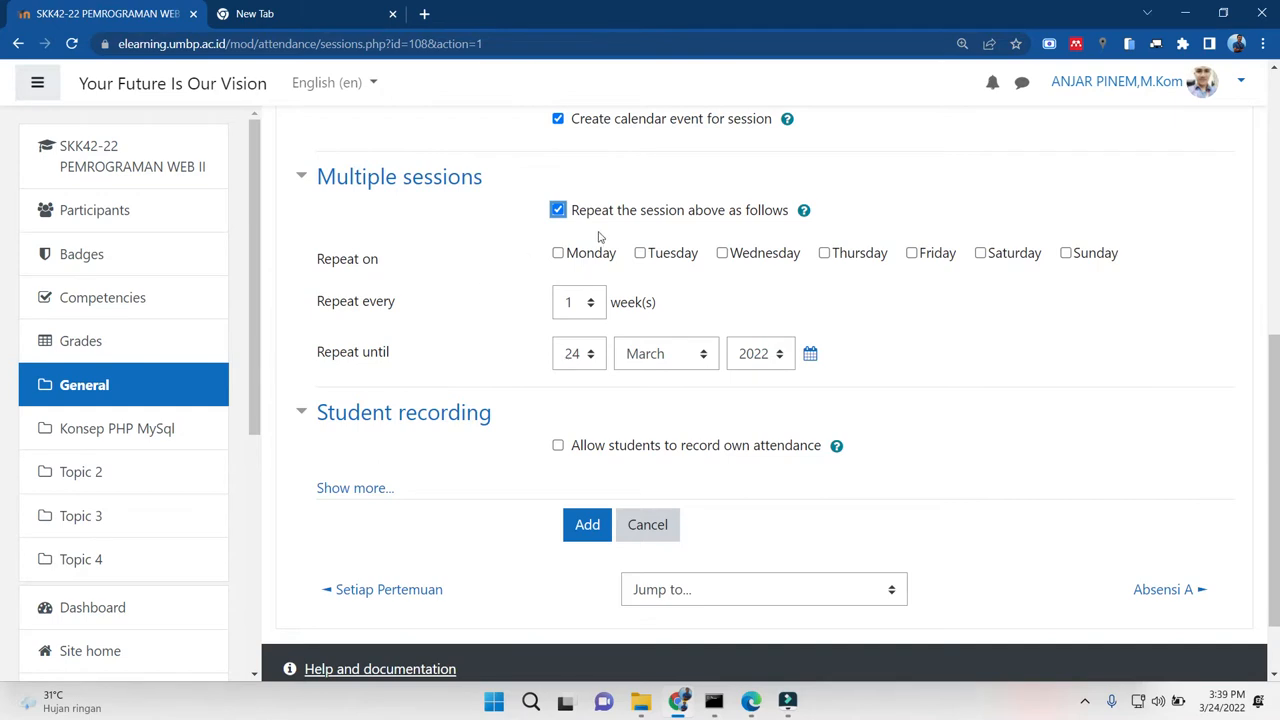
Allow students to record their own attendance and enable automatic selection of the highest available status
scroll(666, 374, "down", 1)
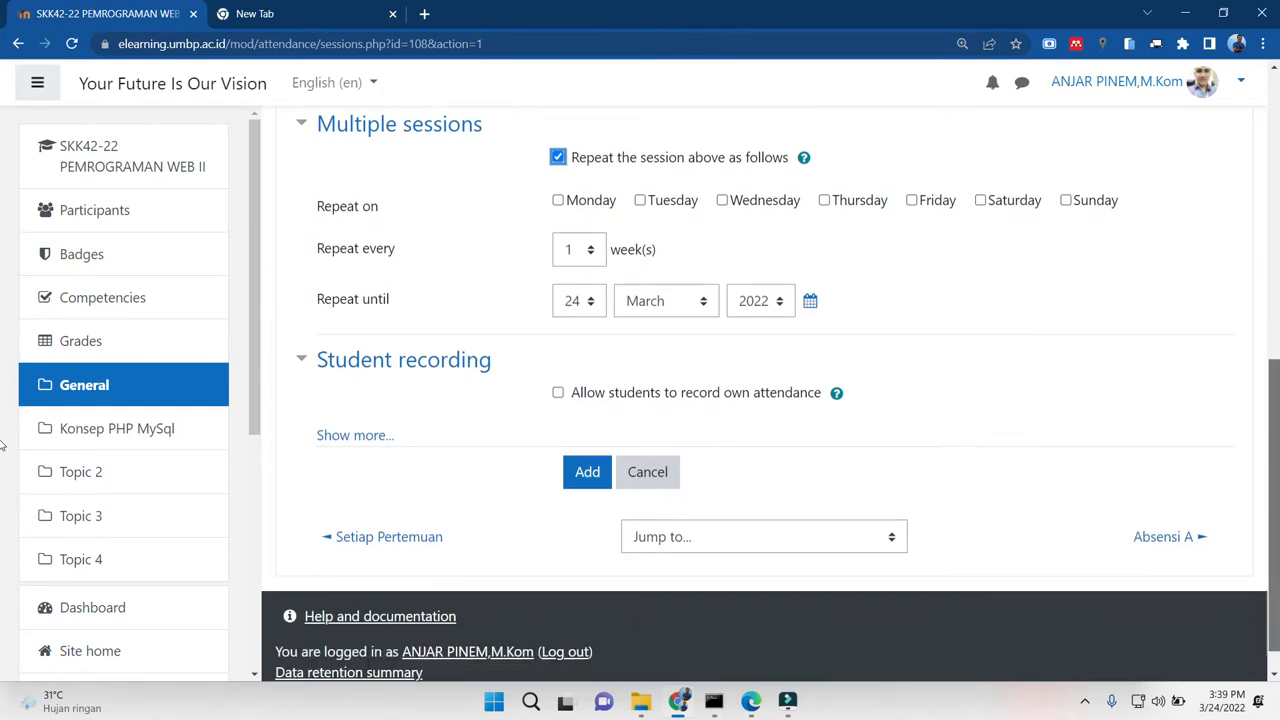
left_click(558, 357)
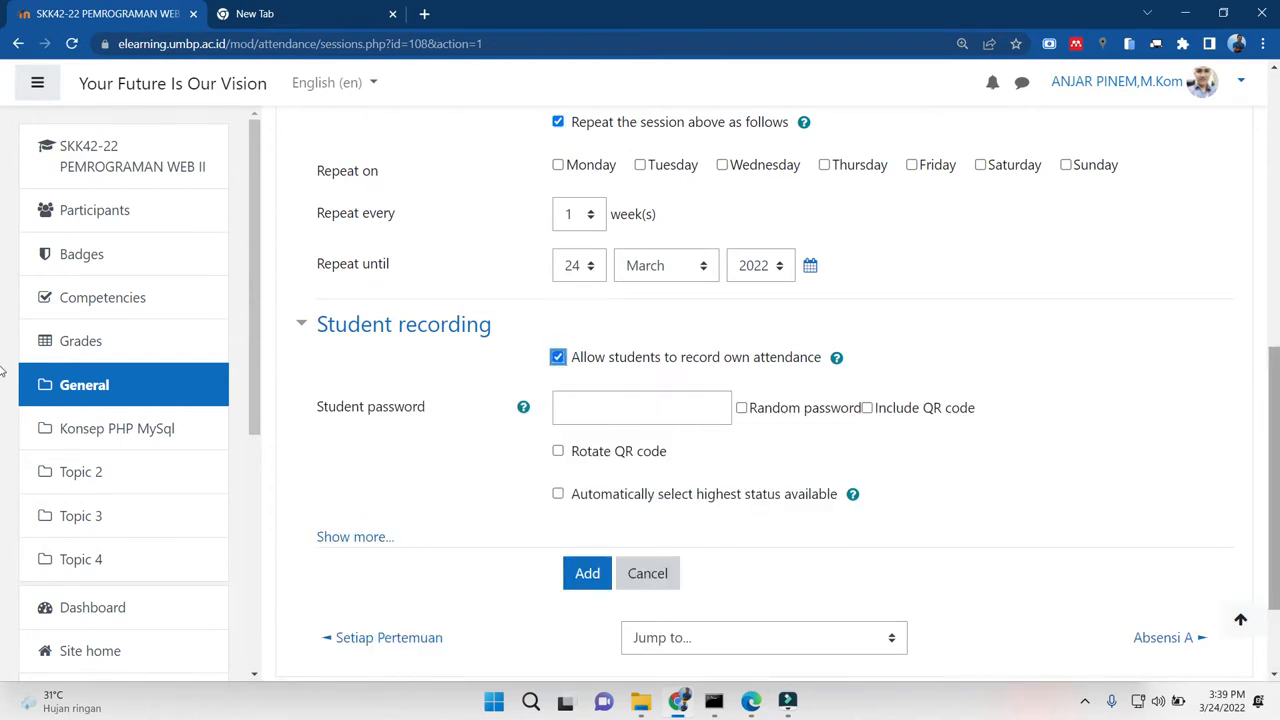
scroll(393, 358, "up", 3)
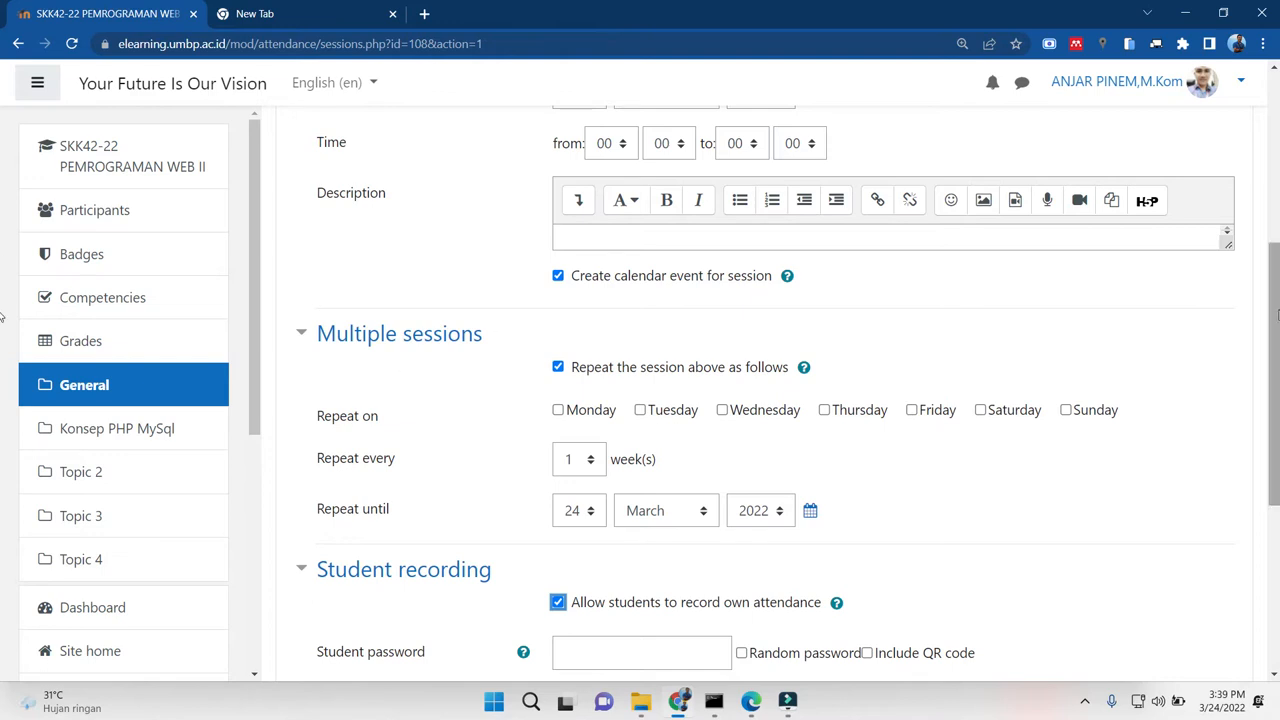
left_click_drag(1276, 316, 1276, 256)
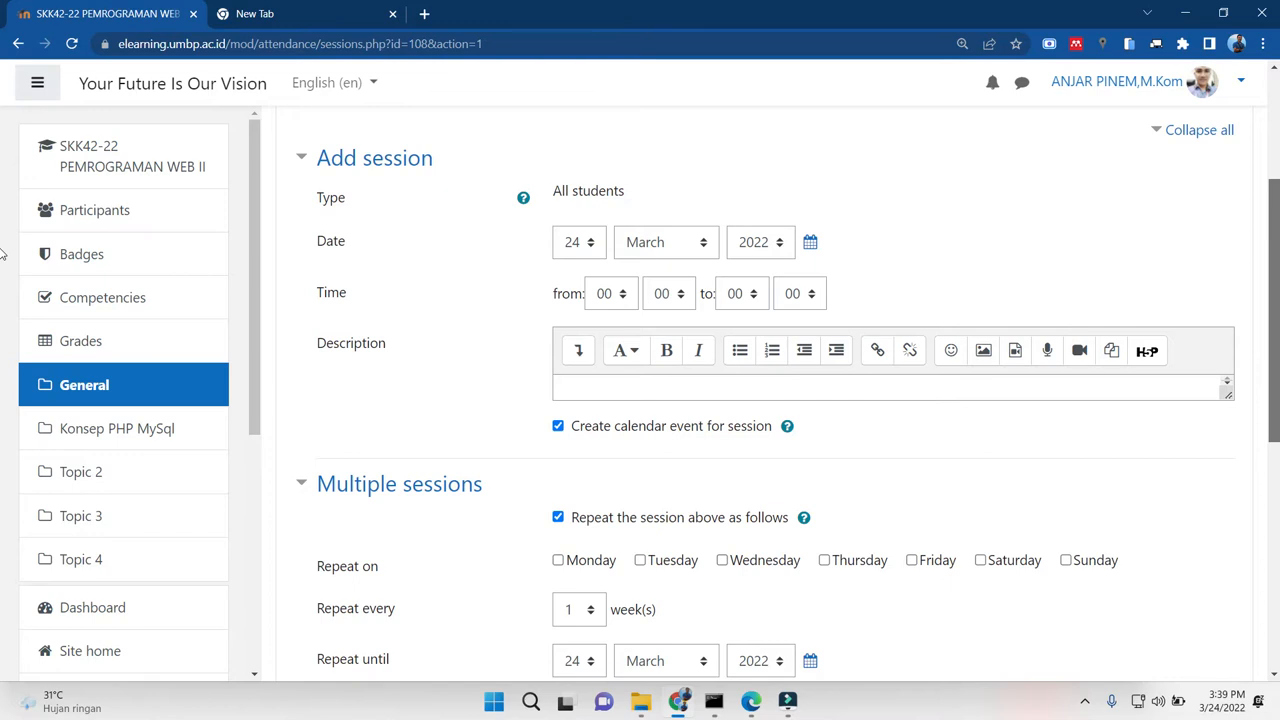
left_click_drag(1275, 254, 1275, 244)
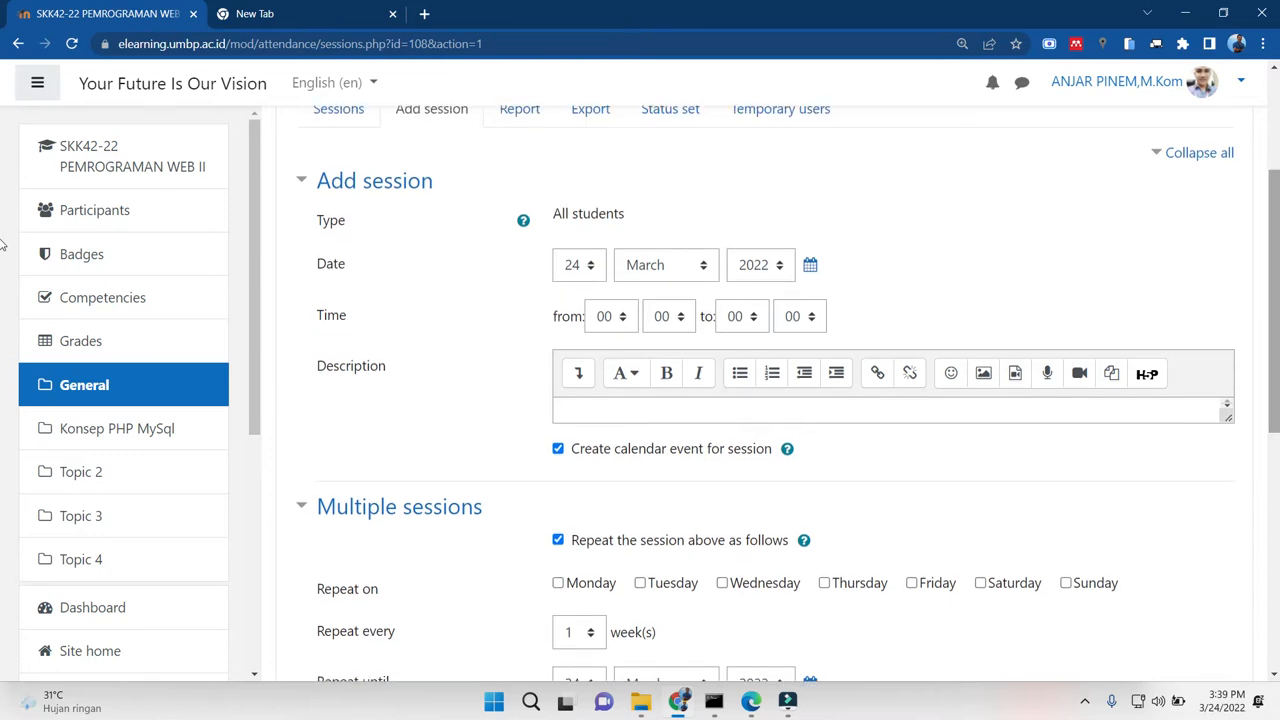
scroll(590, 410, "down", 5)
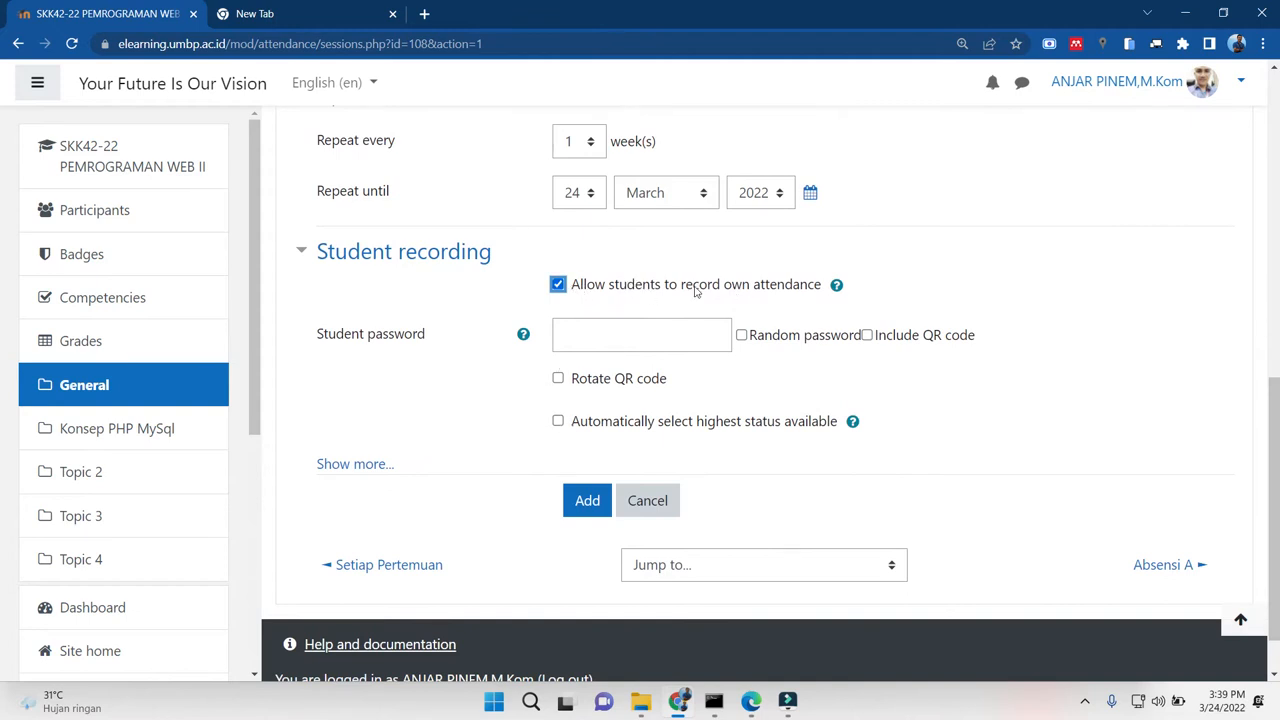
left_click(559, 421)
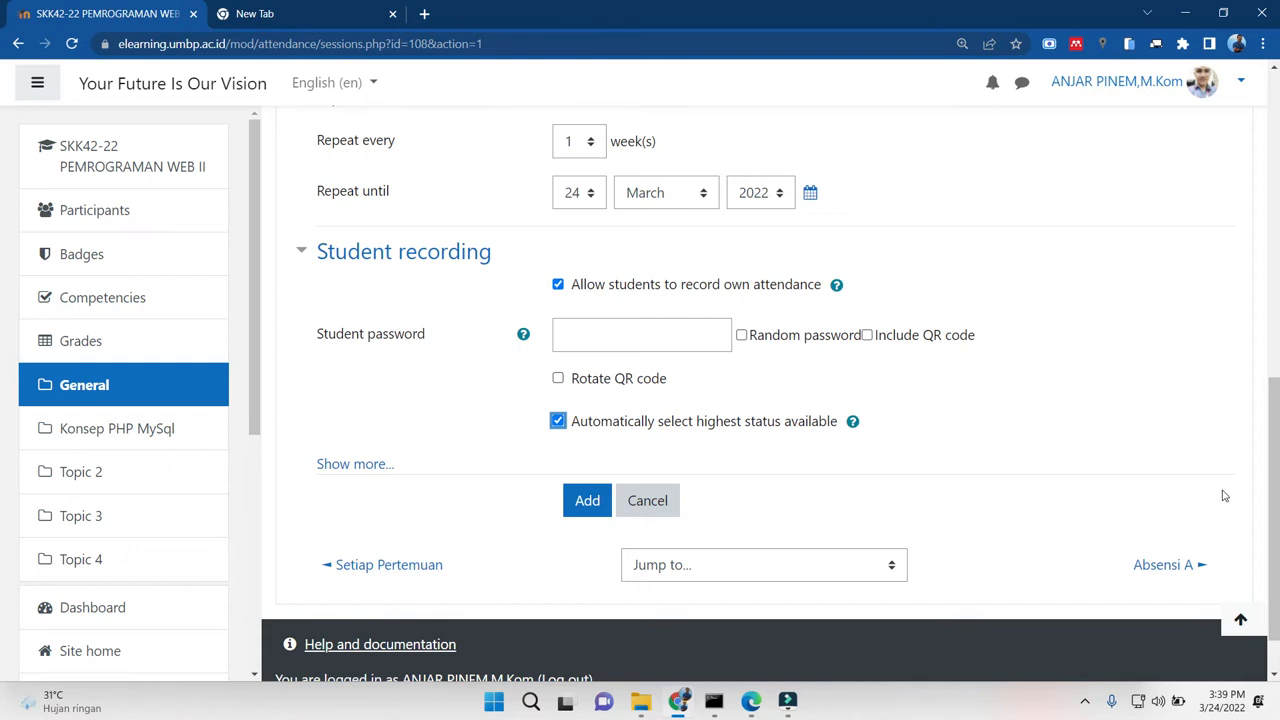
Open the attendance's status set and make Absent the status automatically set when not marked
scroll(1277, 378, "up", 2)
scroll(1277, 378, "up", 3)
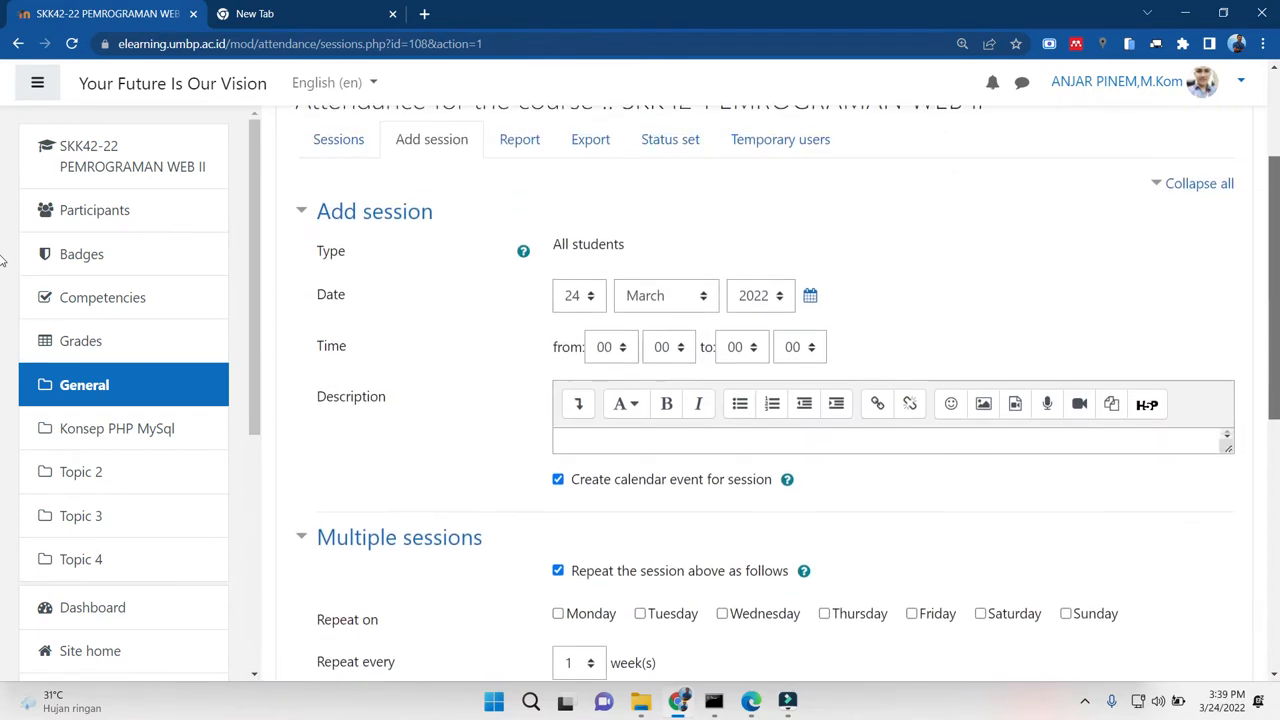
left_click(652, 157)
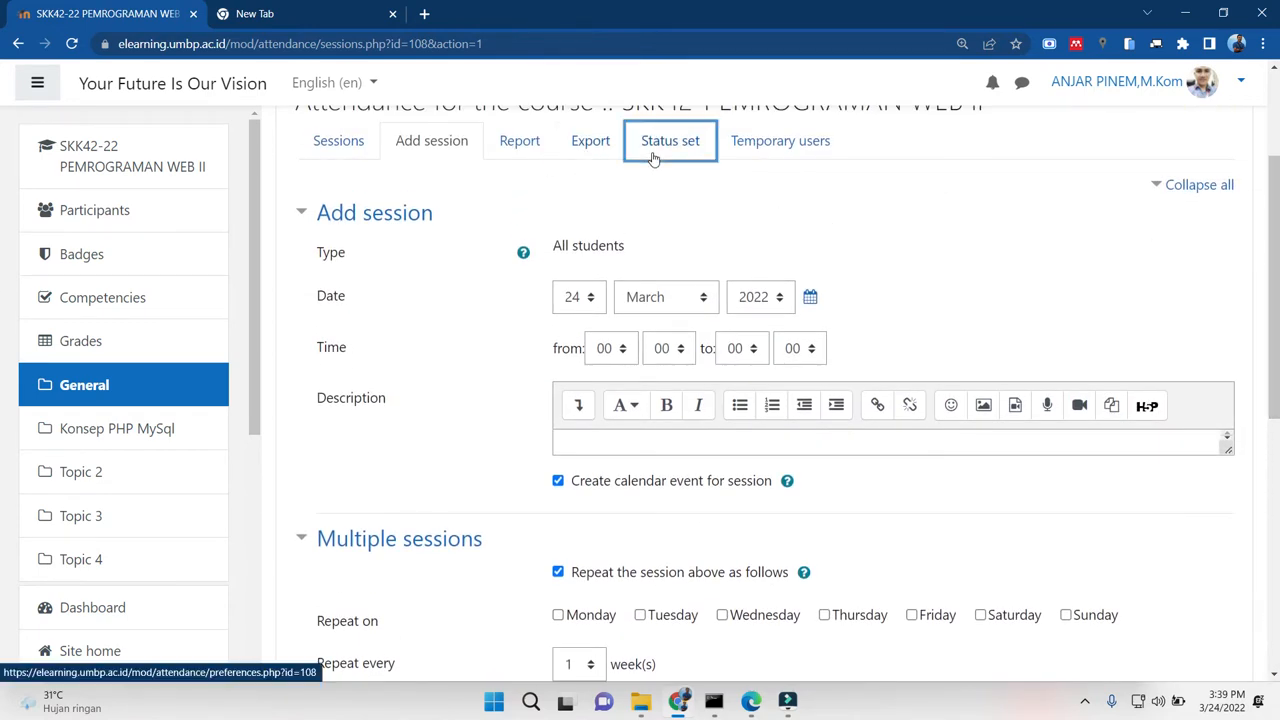
left_click(737, 138)
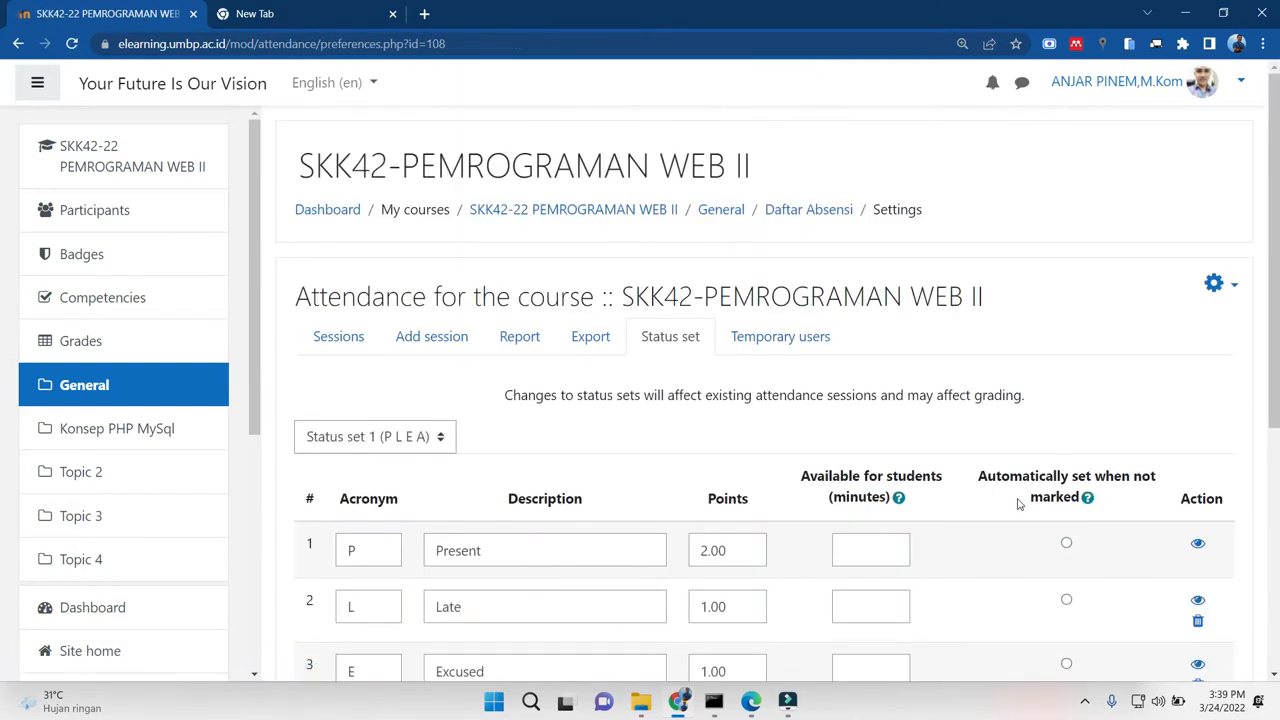
left_click(1066, 543)
scroll(1100, 450, "down", 2)
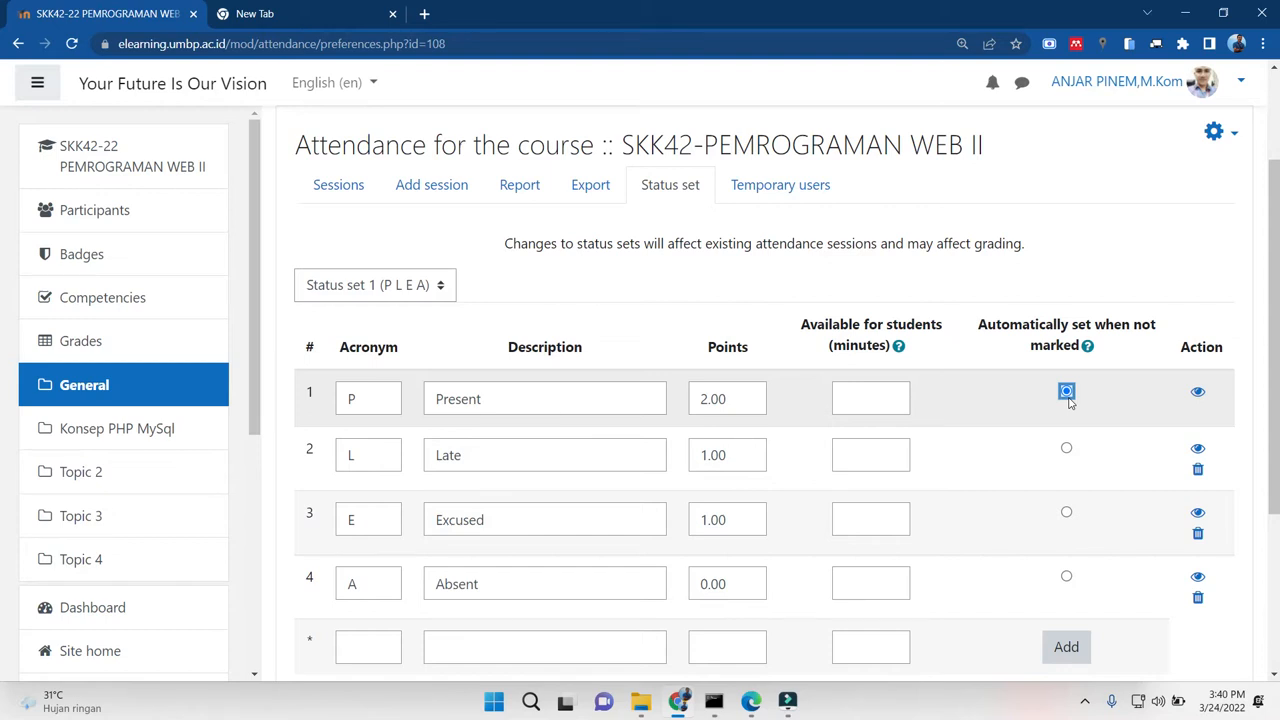
left_click(1066, 577)
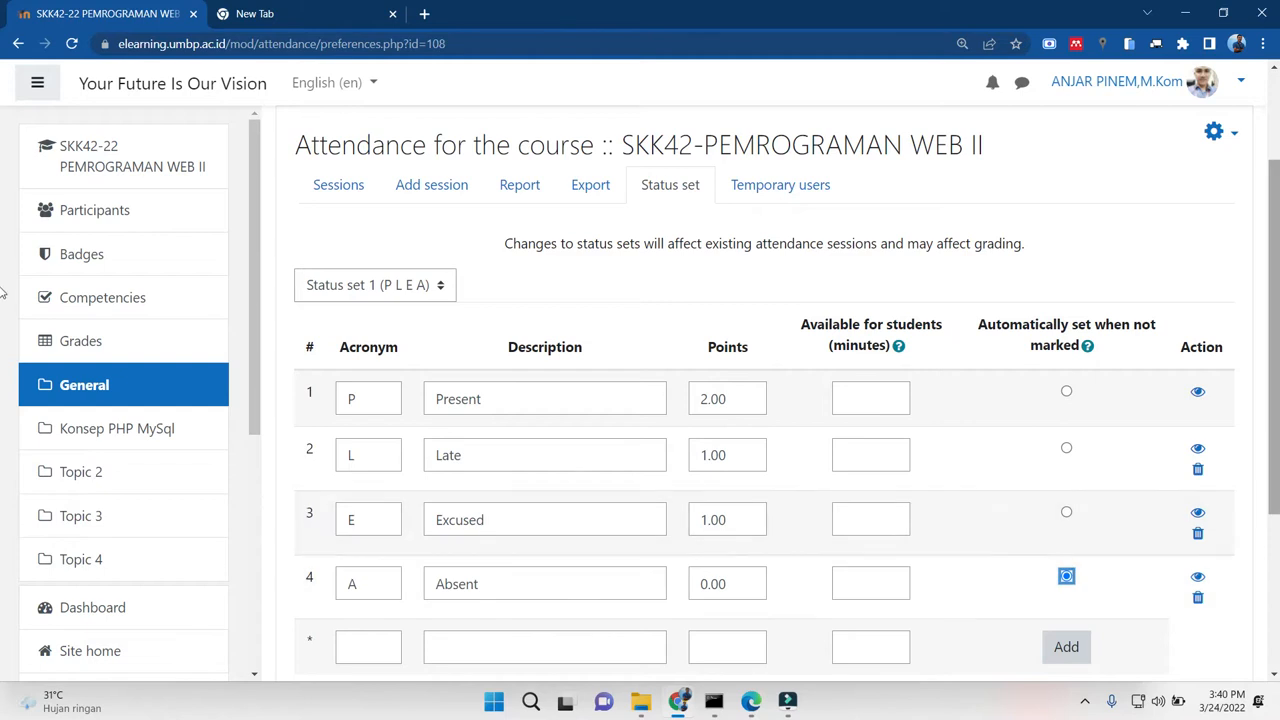
left_click_drag(1273, 292, 1271, 427)
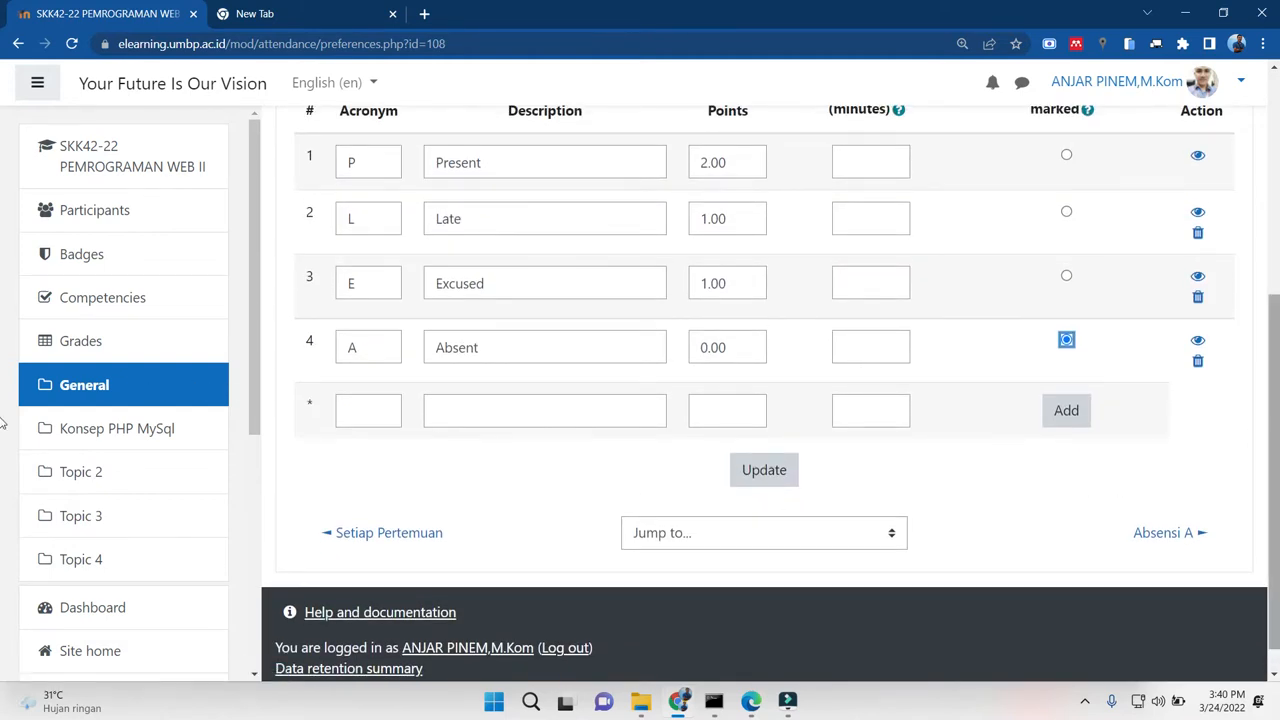
left_click_drag(1273, 470, 1273, 250)
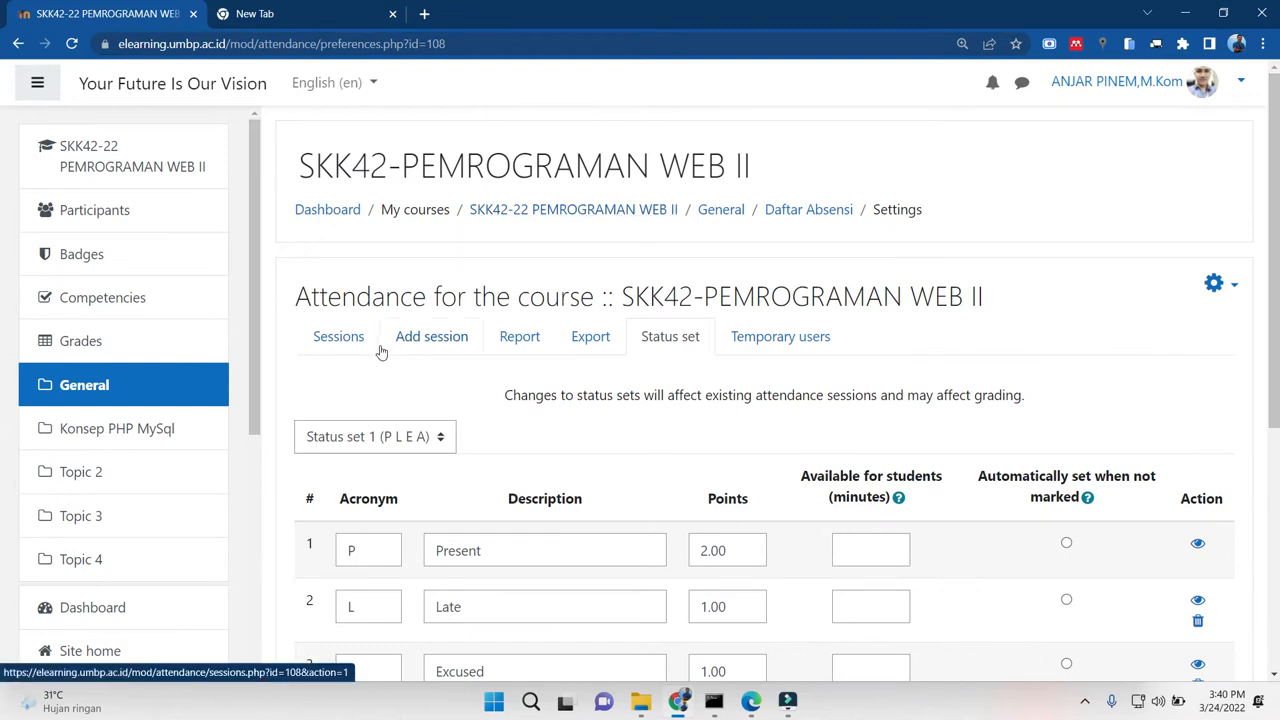
Open a new attendance session form and repeat the session on Thursday every 14 weeks
left_click(410, 342)
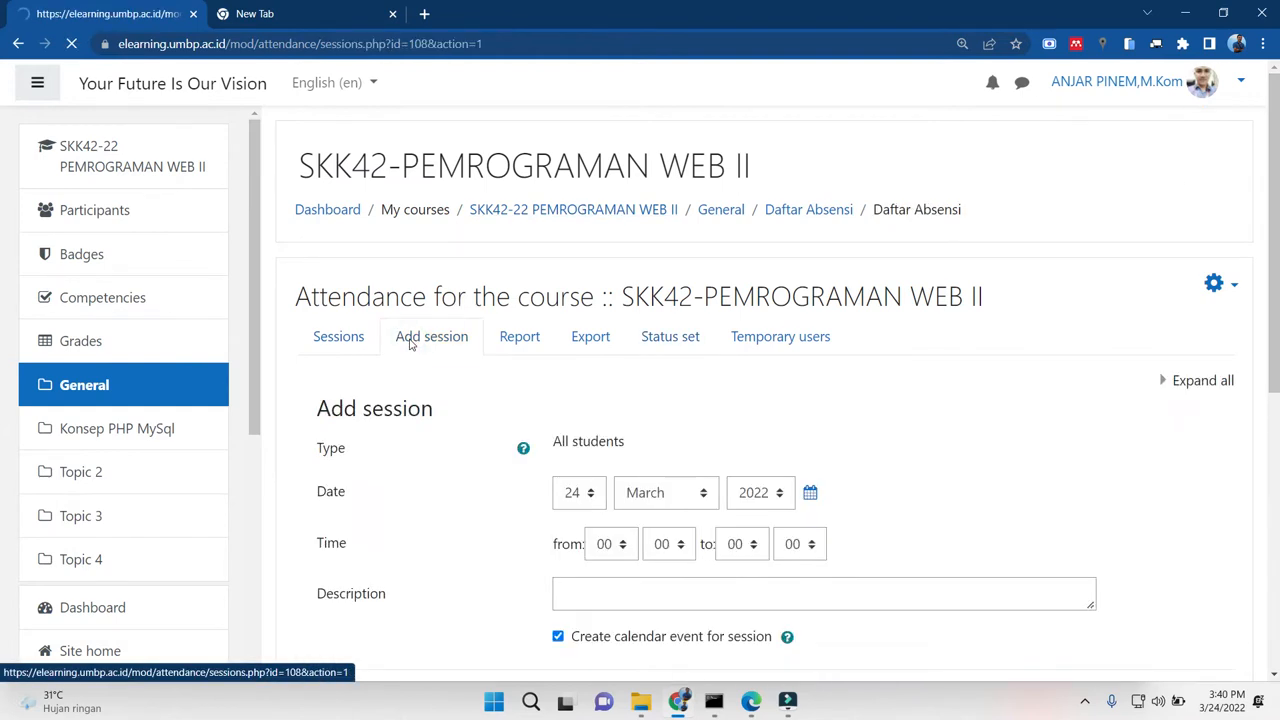
scroll(3, 395, "down", 3)
left_click(312, 404)
left_click(556, 436)
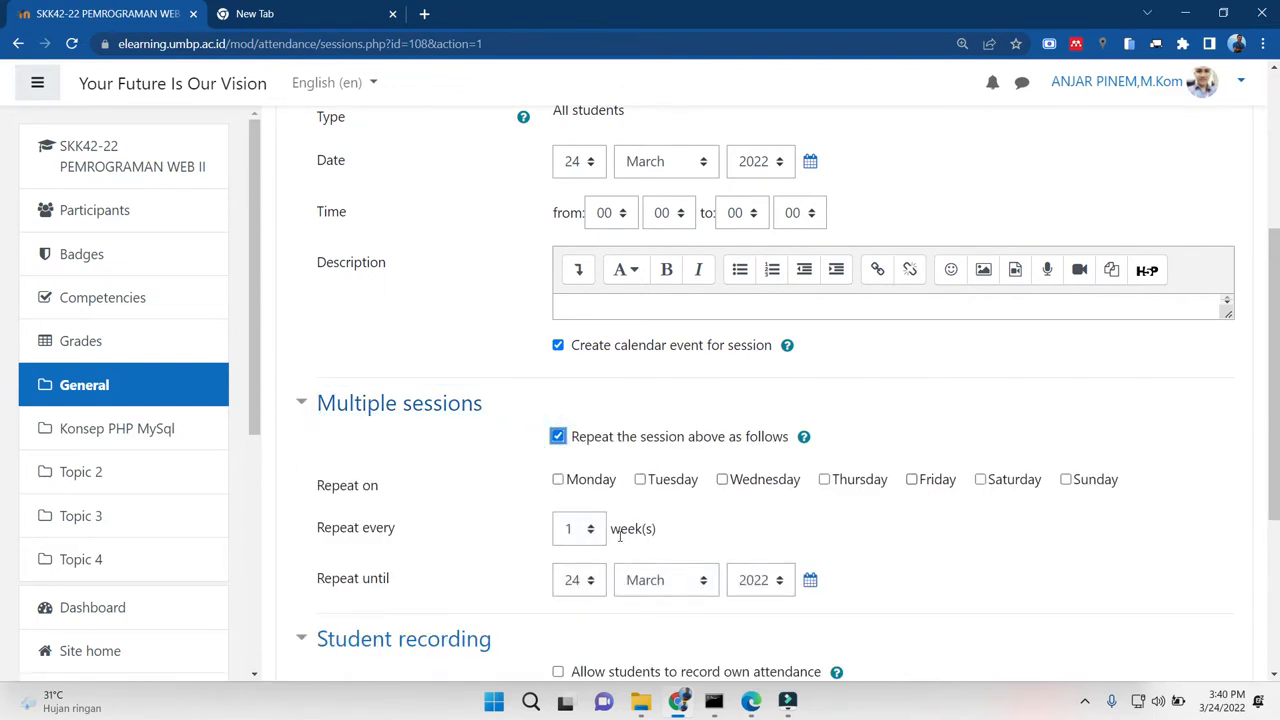
left_click(570, 536)
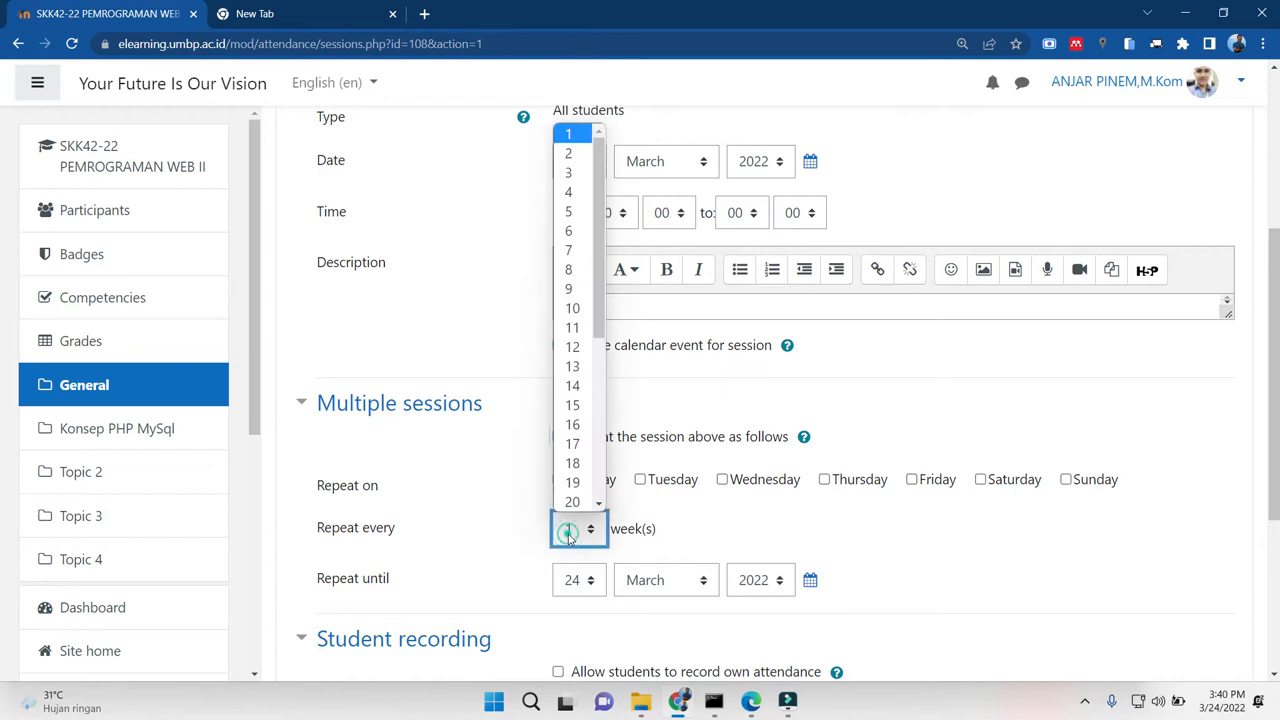
left_click(572, 390)
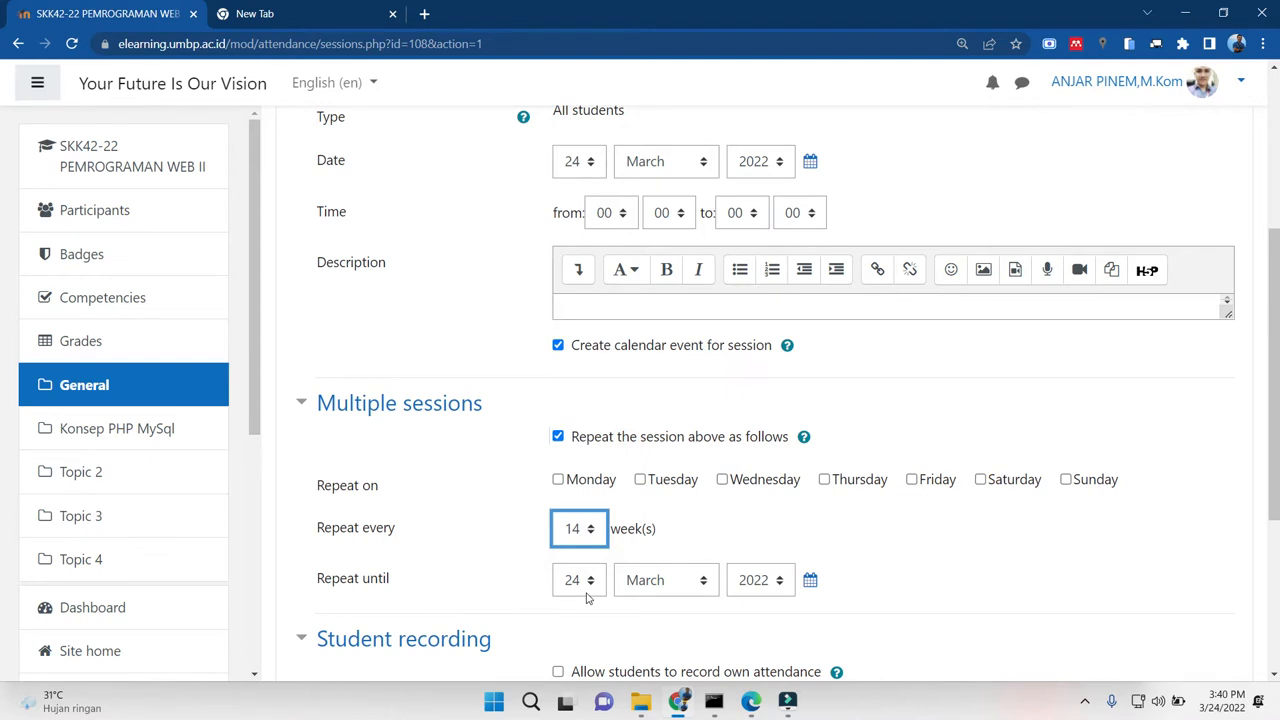
left_click(824, 480)
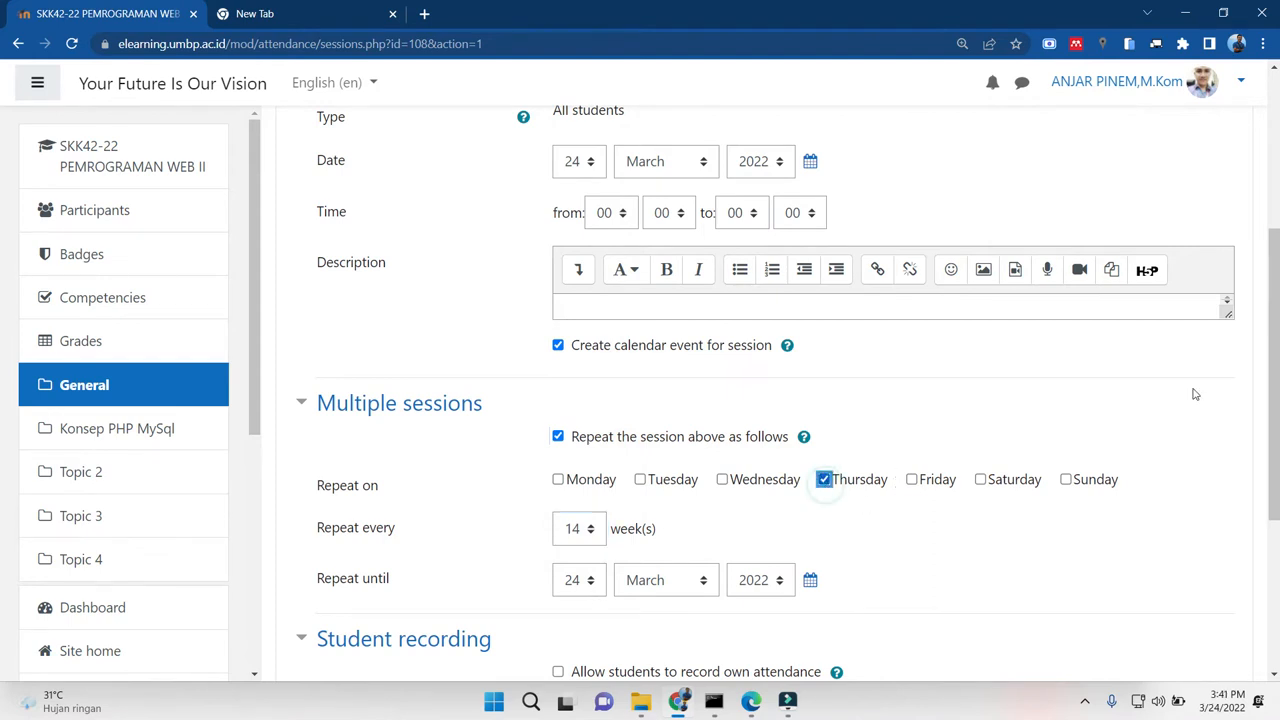
Allow students to record their own attendance, review the session form's settings and collapse the Multiple sessions section
scroll(860, 480, "down", 3)
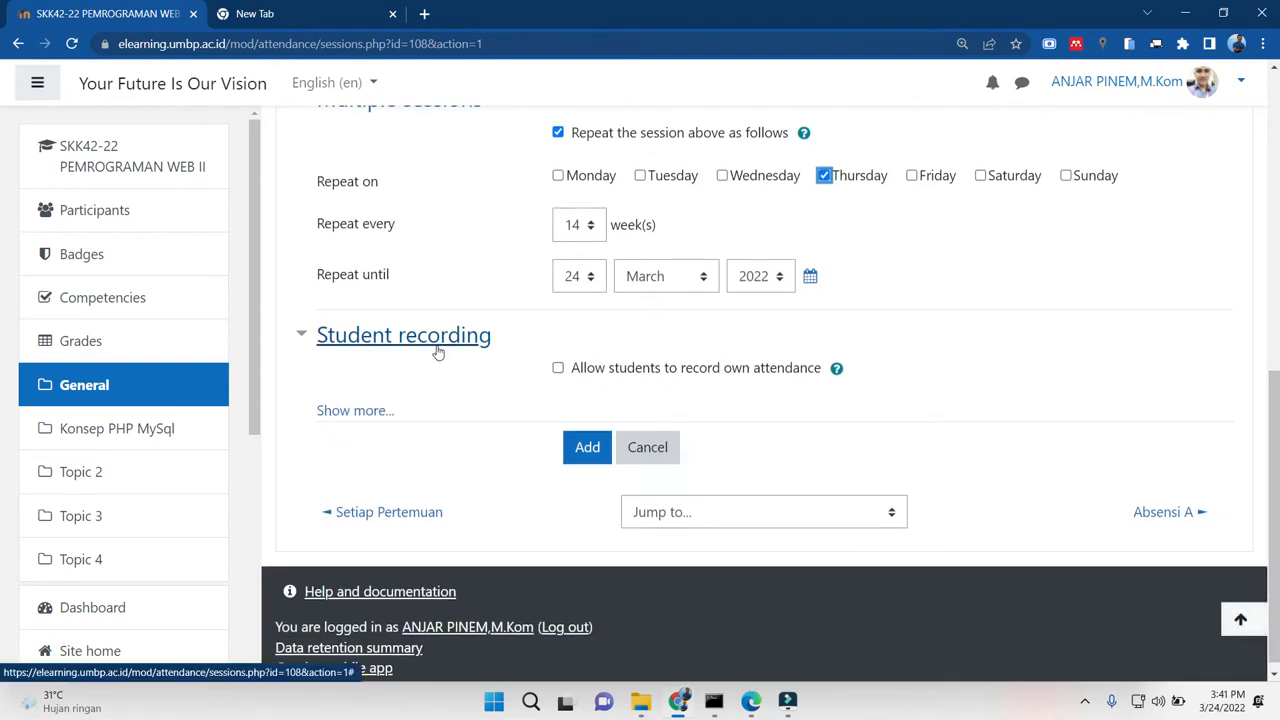
left_click(558, 368)
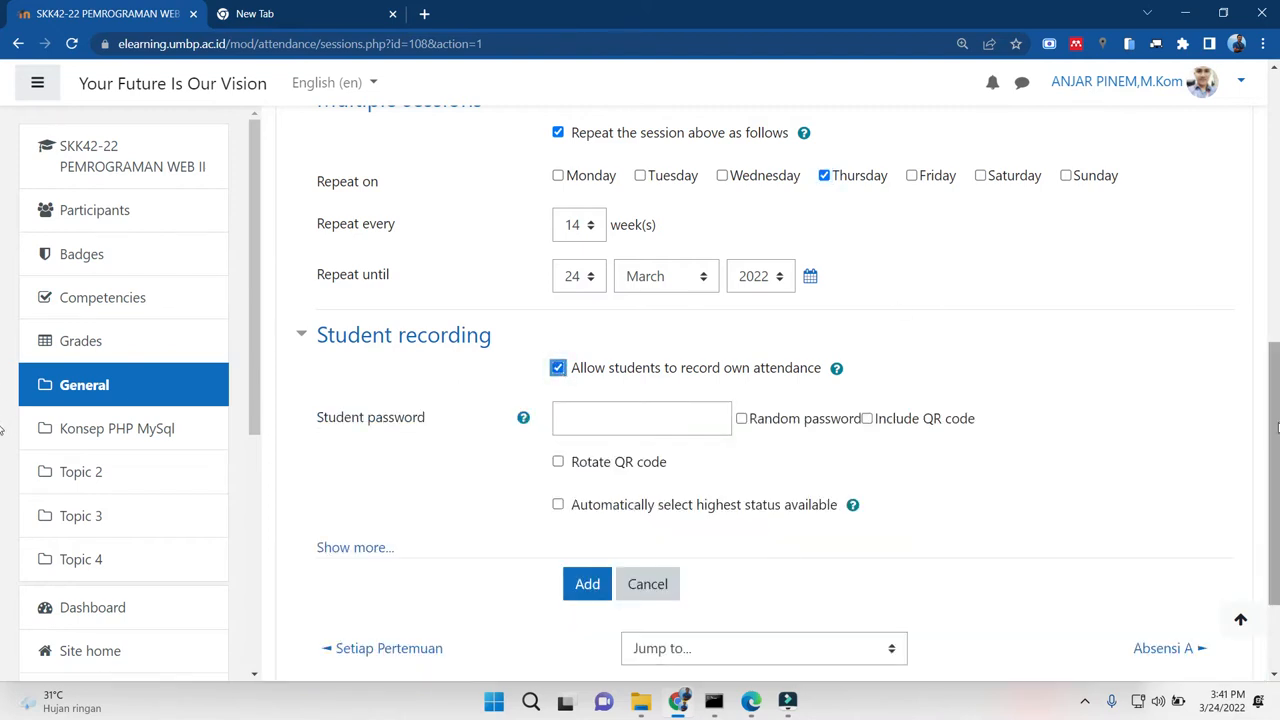
scroll(3, 297, "up", 3)
scroll(3, 297, "up", 2)
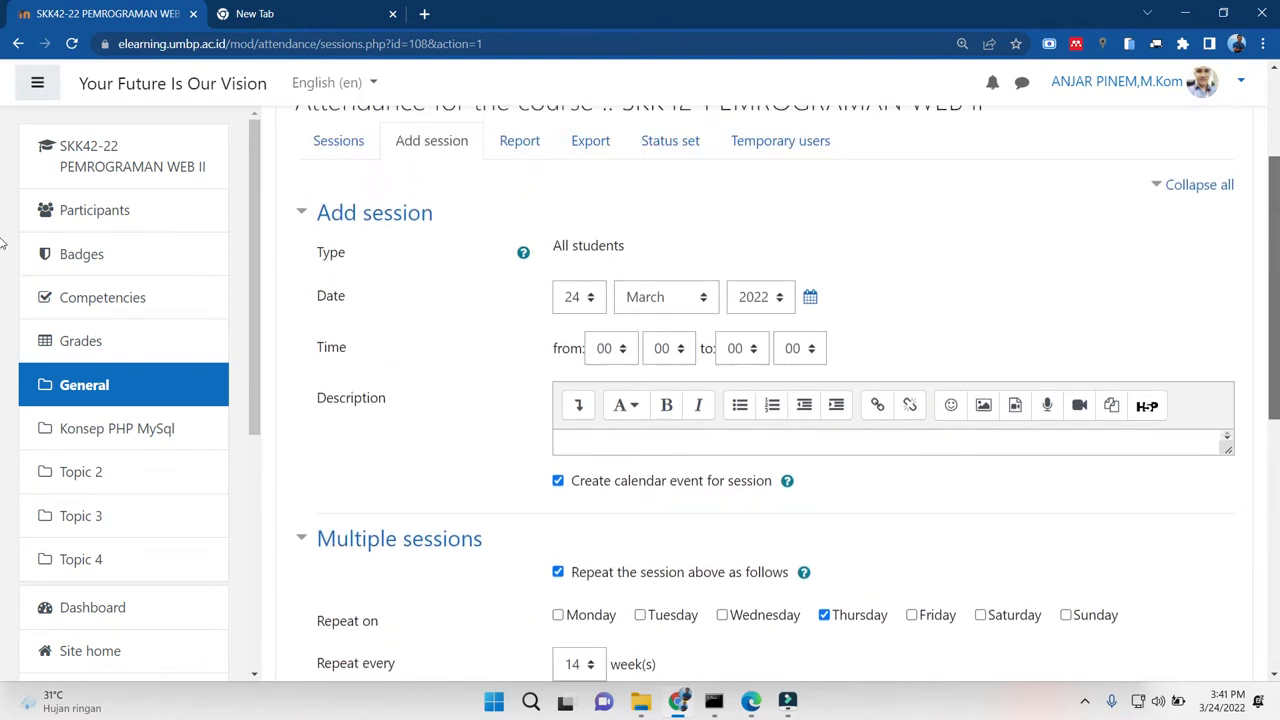
scroll(3, 243, "down", 2)
left_click_drag(1265, 317, 1247, 443)
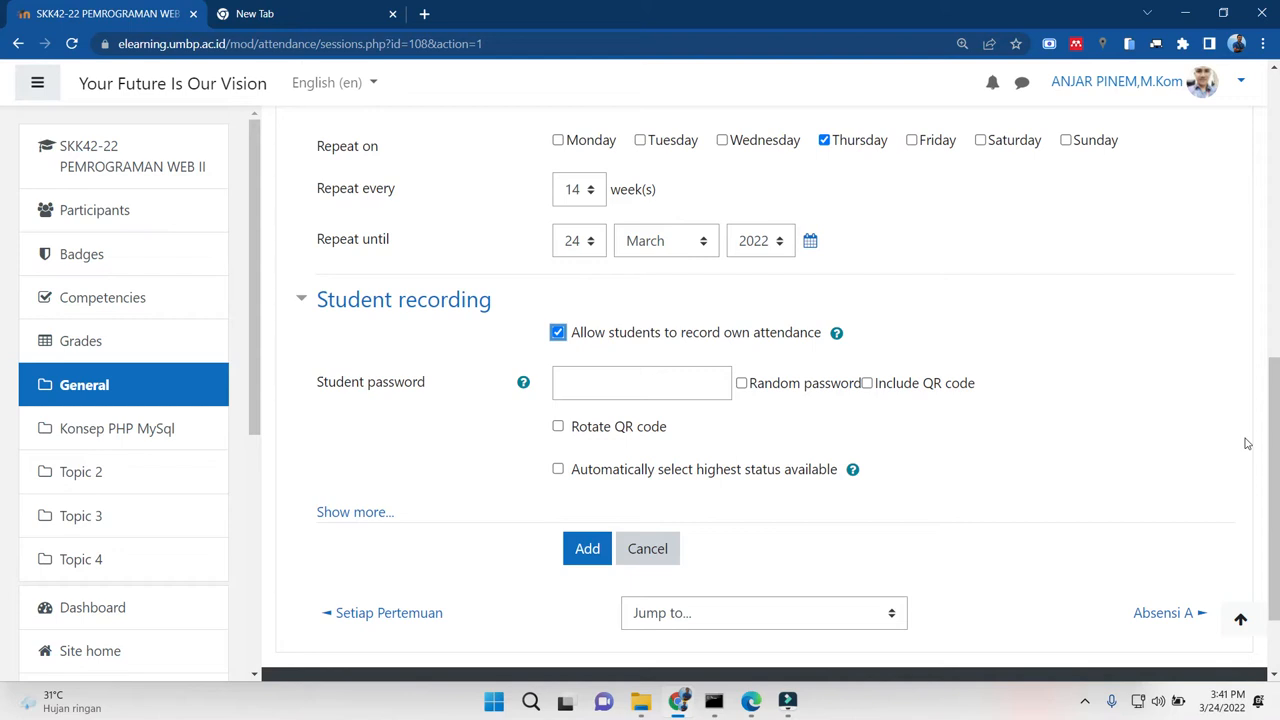
left_click_drag(1275, 455, 1278, 232)
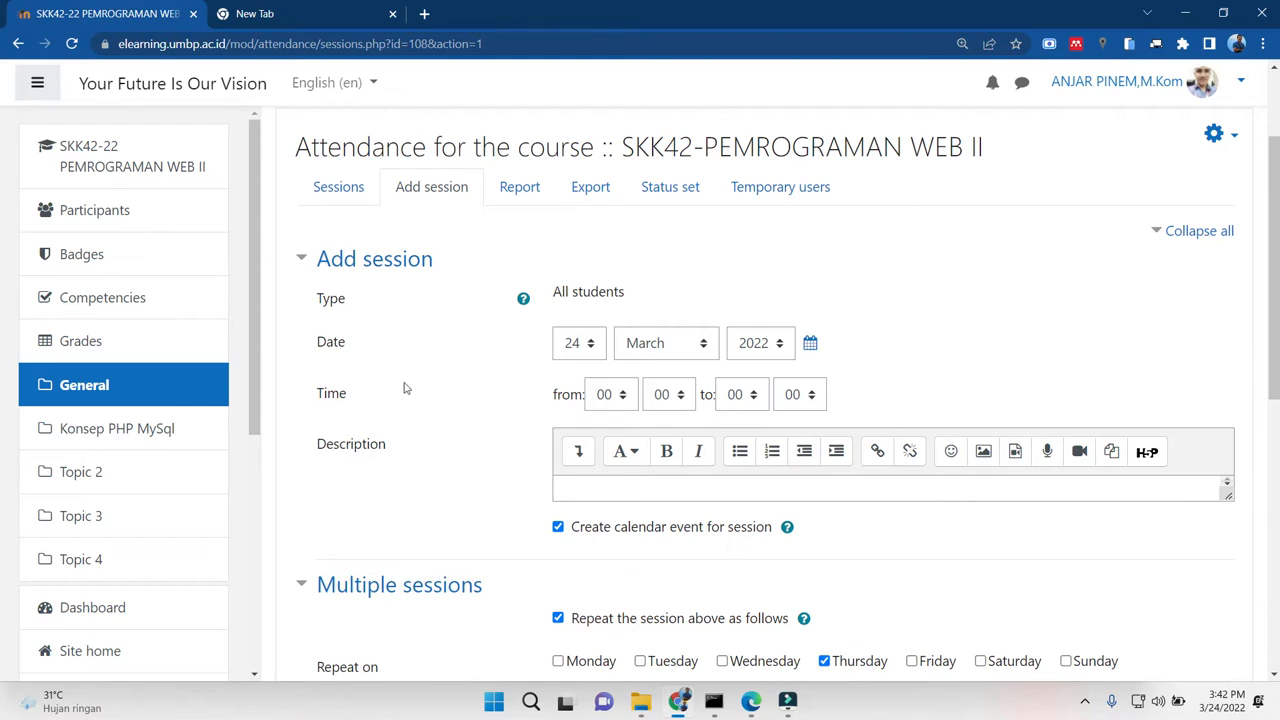
left_click(303, 593)
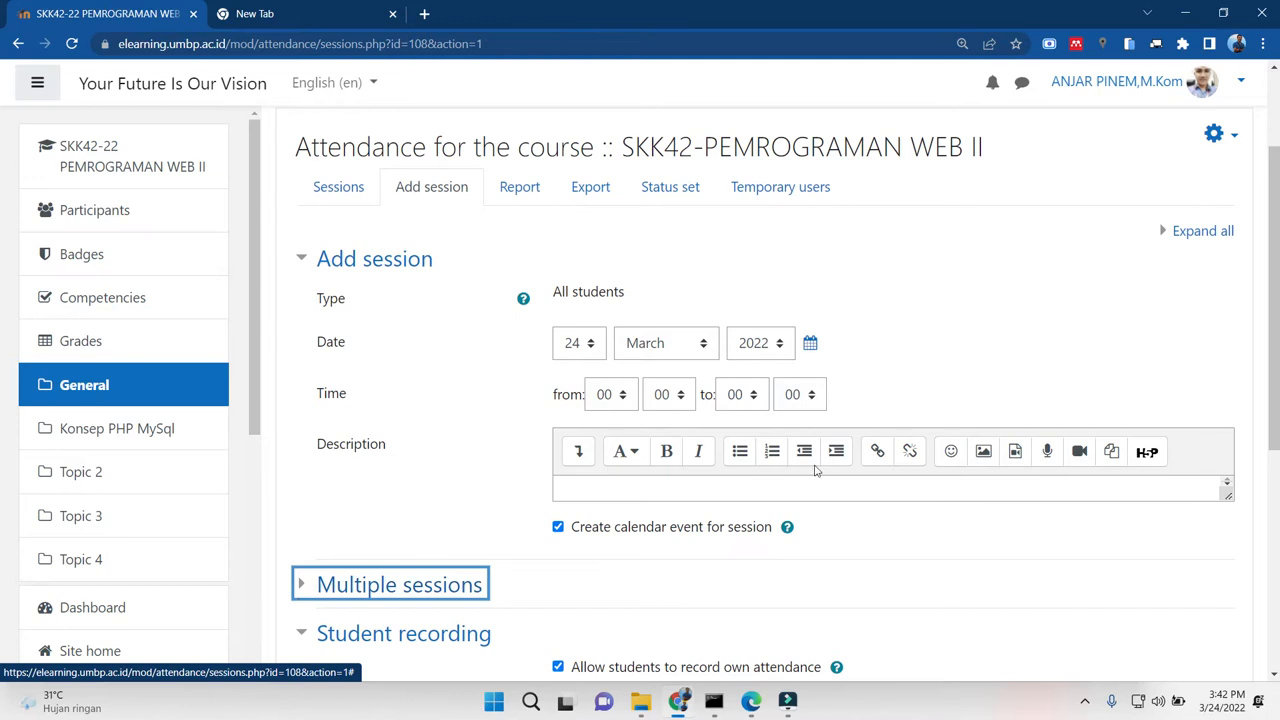
left_click(1035, 386)
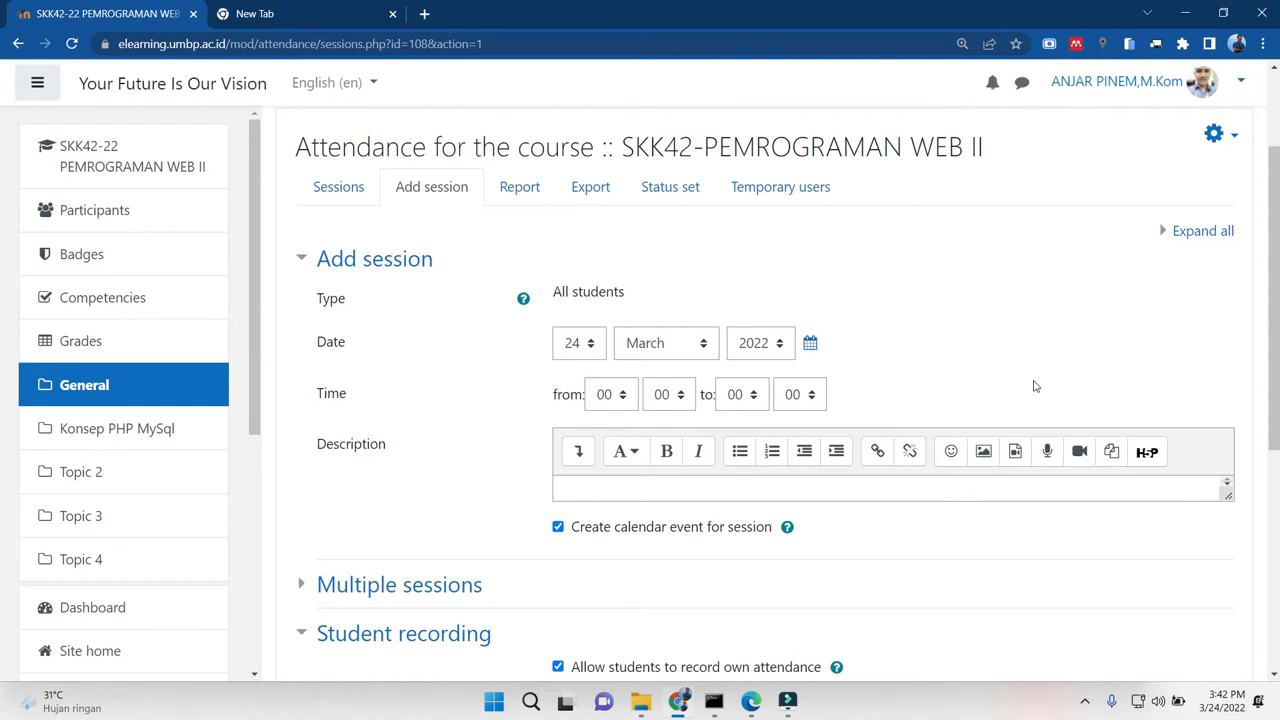
mouse_move(1273, 320)
left_mouse_down()
mouse_move(1275, 459)
mouse_move(1278, 306)
left_mouse_up()
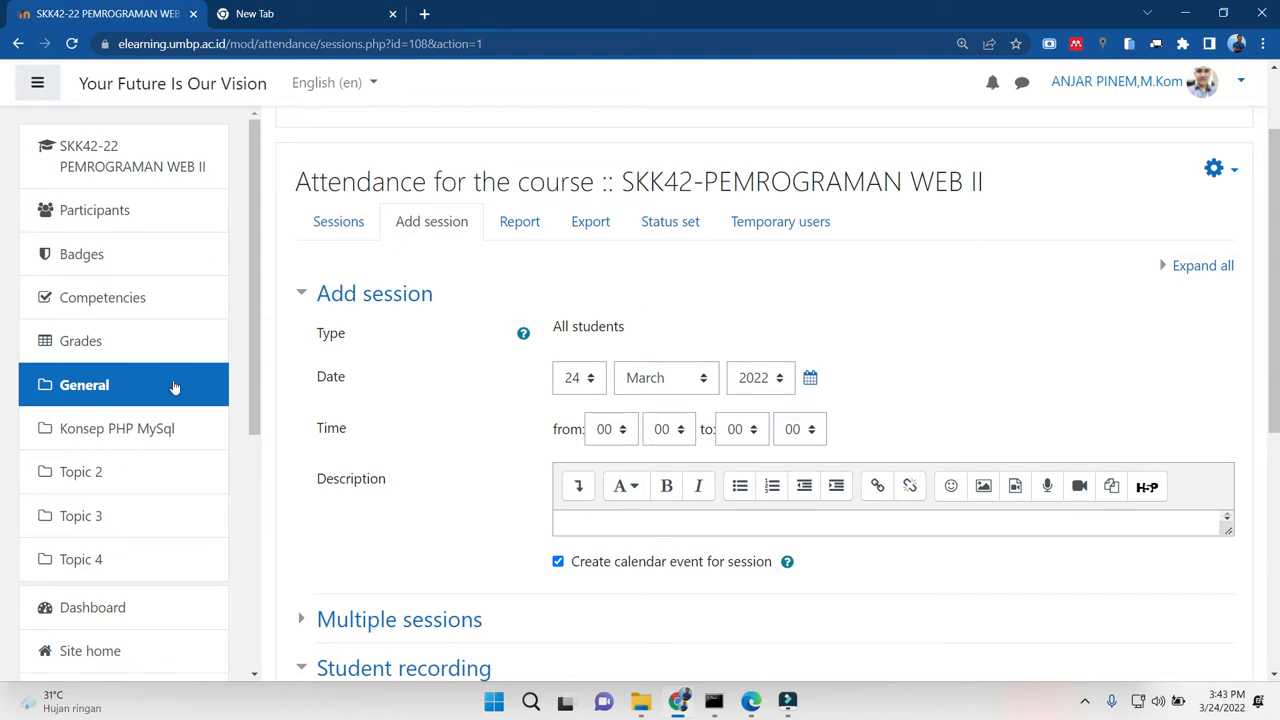
Leave the session form without saving and return to the General section of the course page
left_click_drag(252, 330, 251, 418)
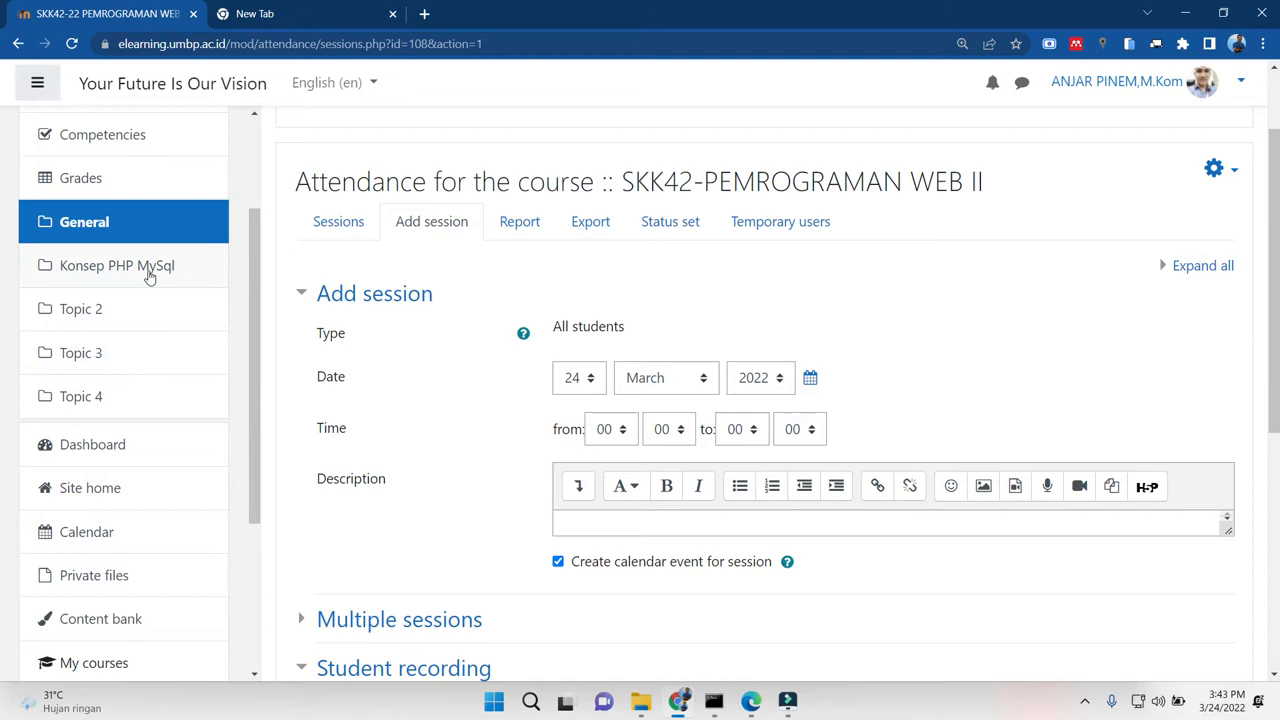
left_click(93, 215)
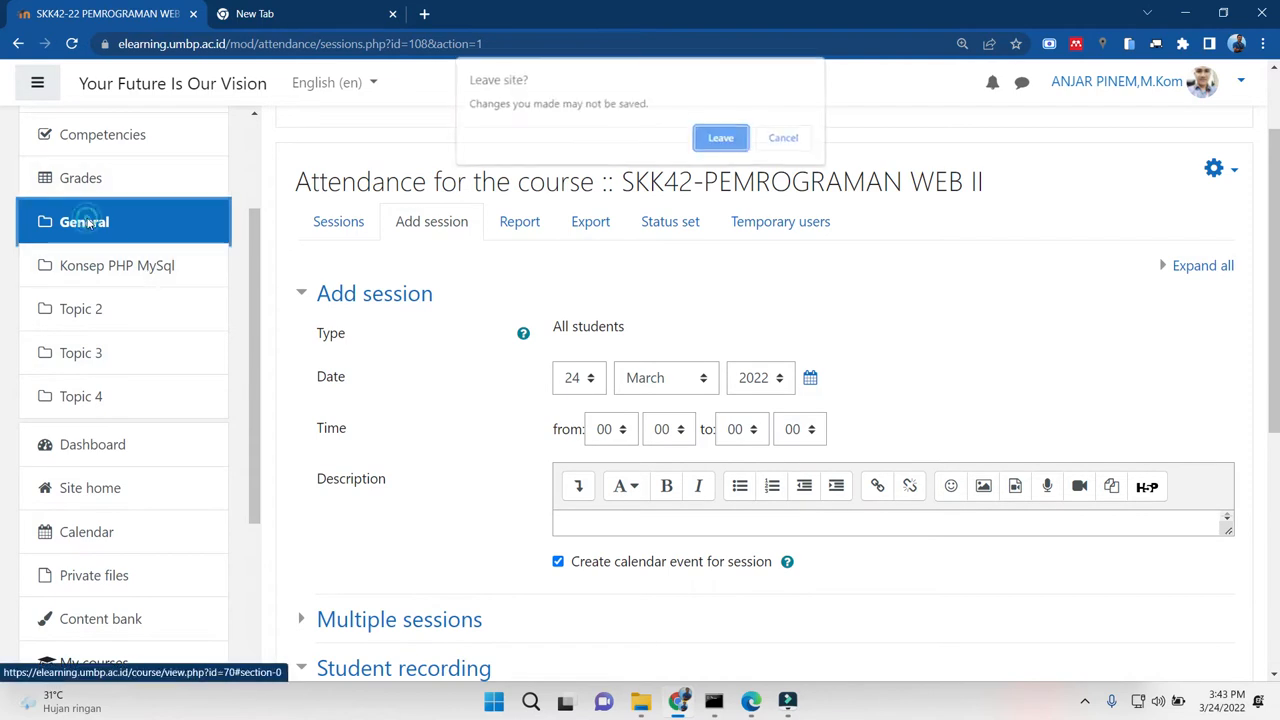
left_click(734, 136)
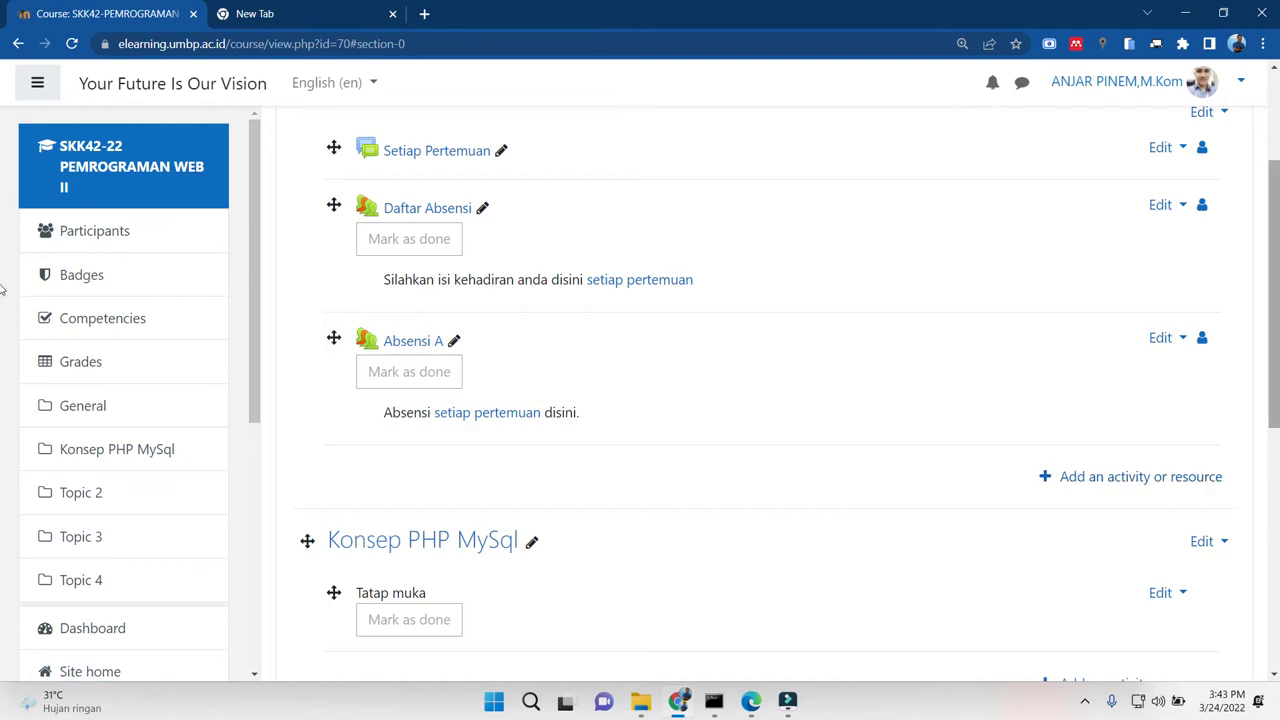
Delete the three empty topics below Konsep PHP MySql
scroll(1268, 522, "down", 5)
left_click_drag(1270, 522, 1276, 459)
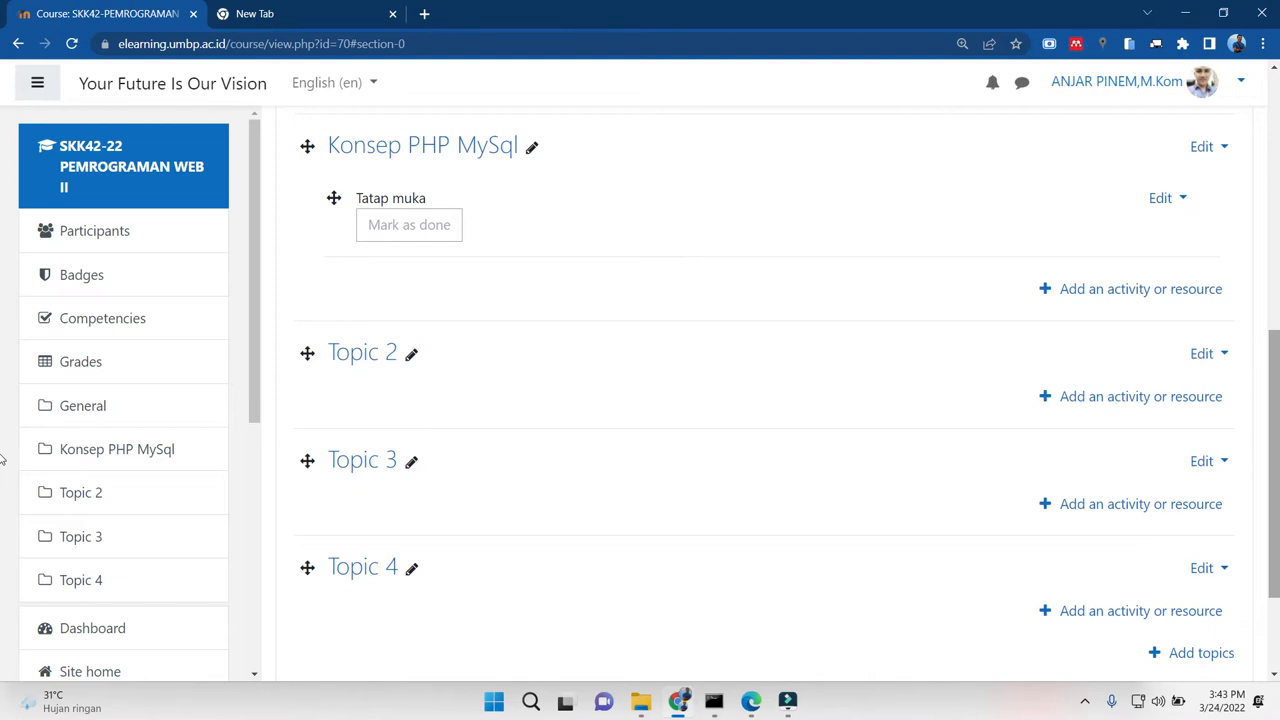
left_click_drag(1276, 455, 1276, 445)
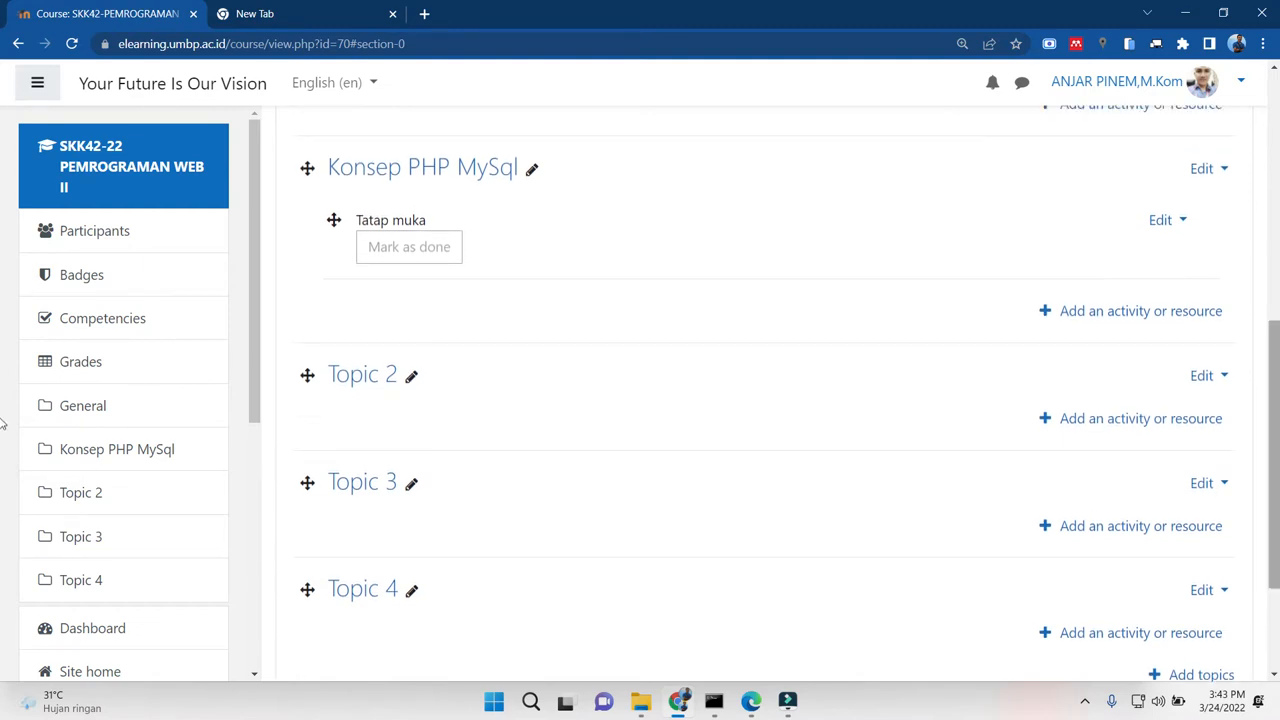
left_click(1228, 380)
left_click(1172, 437)
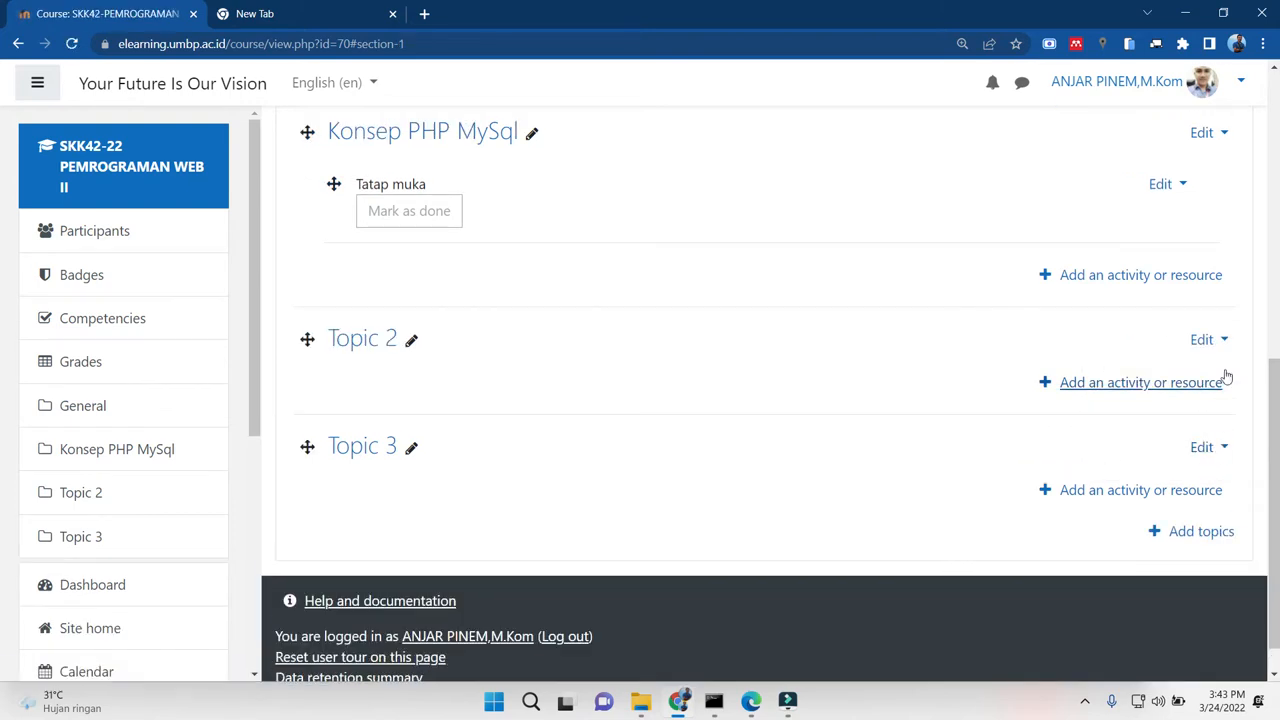
left_click(1224, 345)
left_click(1166, 457)
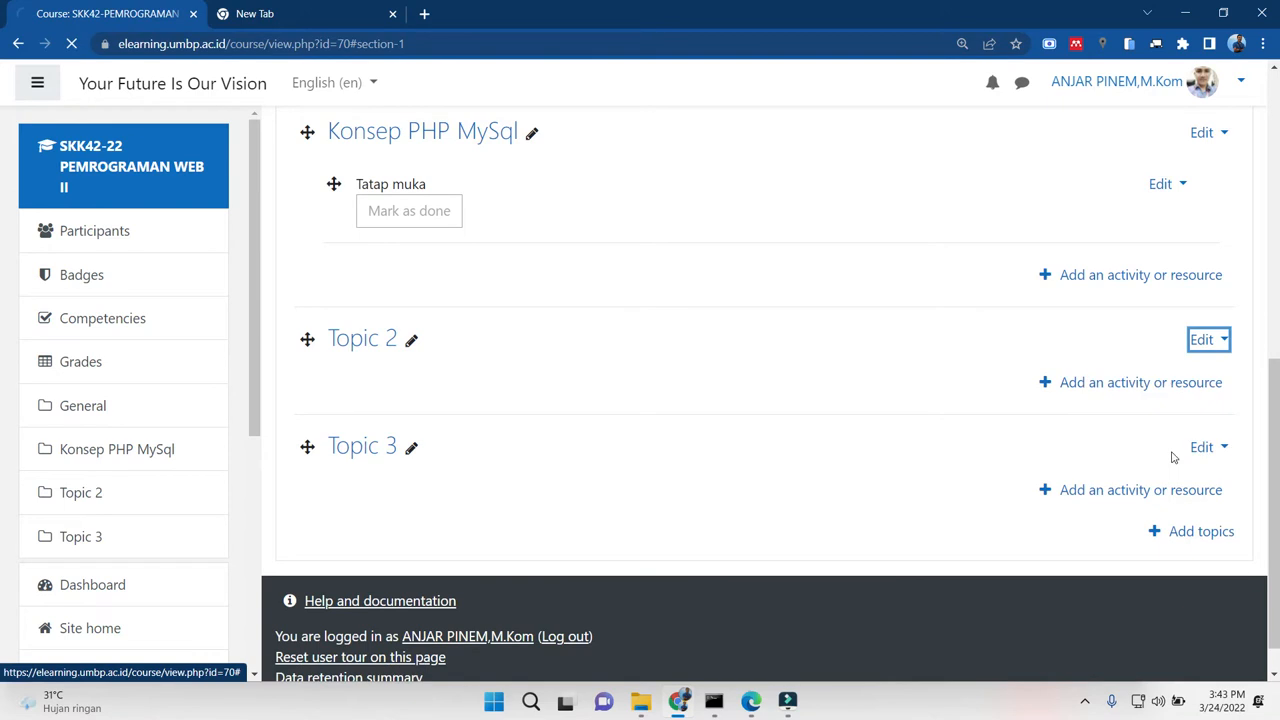
left_click(1220, 457)
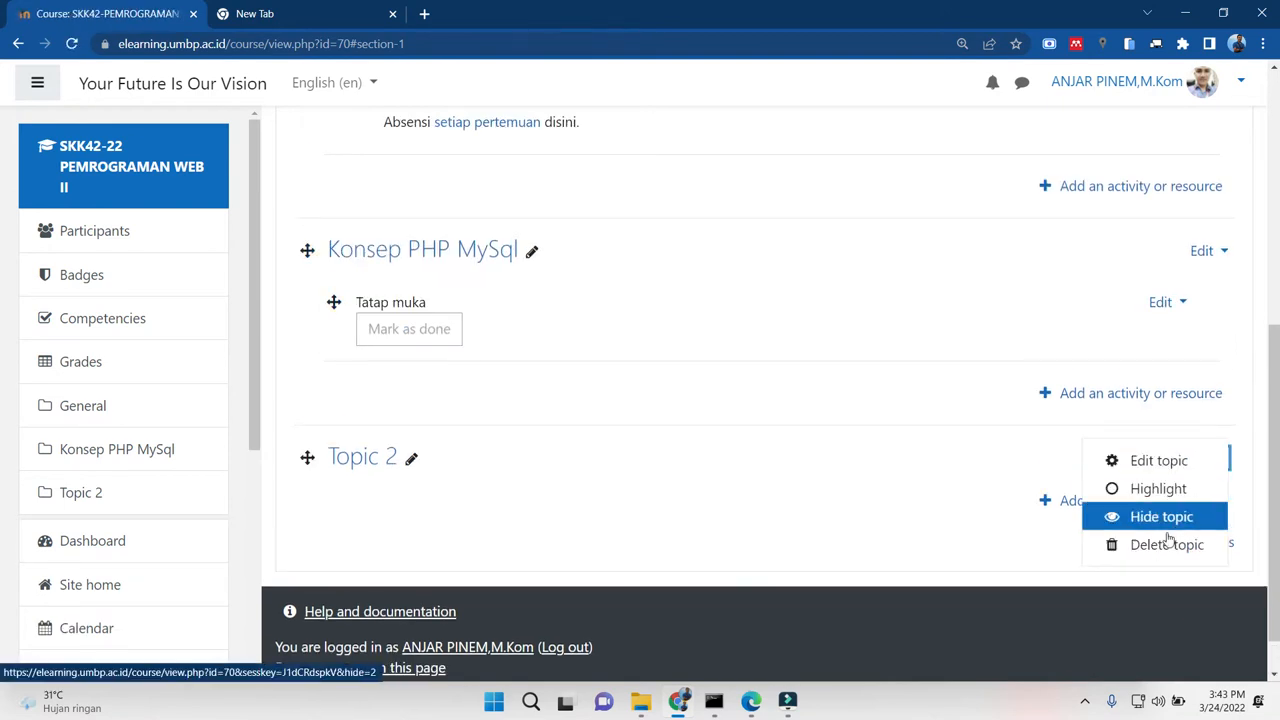
left_click(1163, 542)
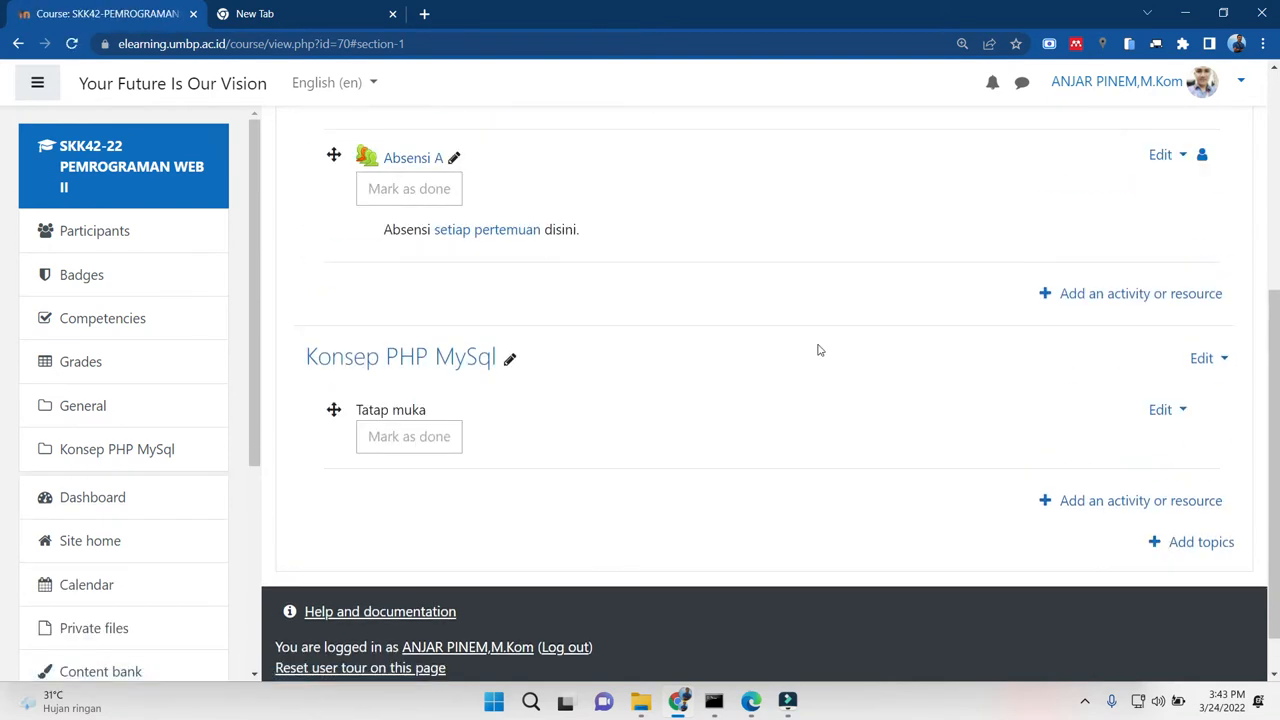
Add one new topic section below Konsep PHP MySql
left_click_drag(1277, 372, 1269, 411)
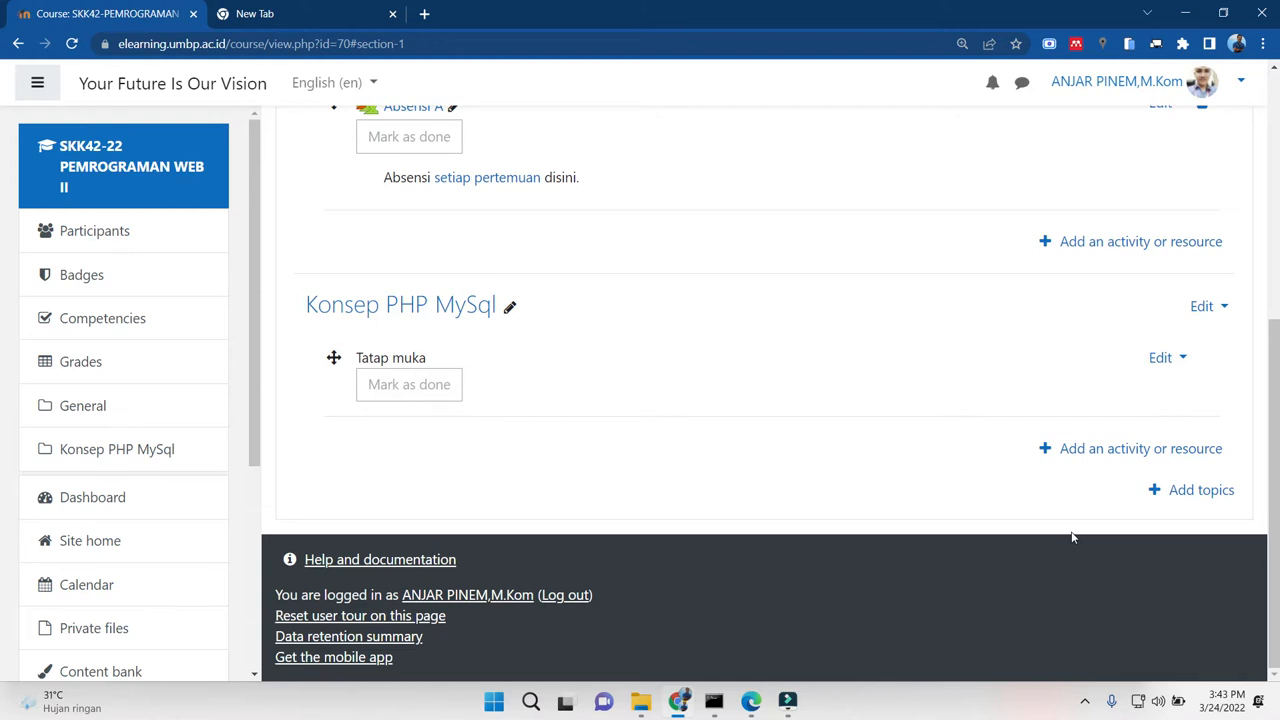
left_click(1162, 498)
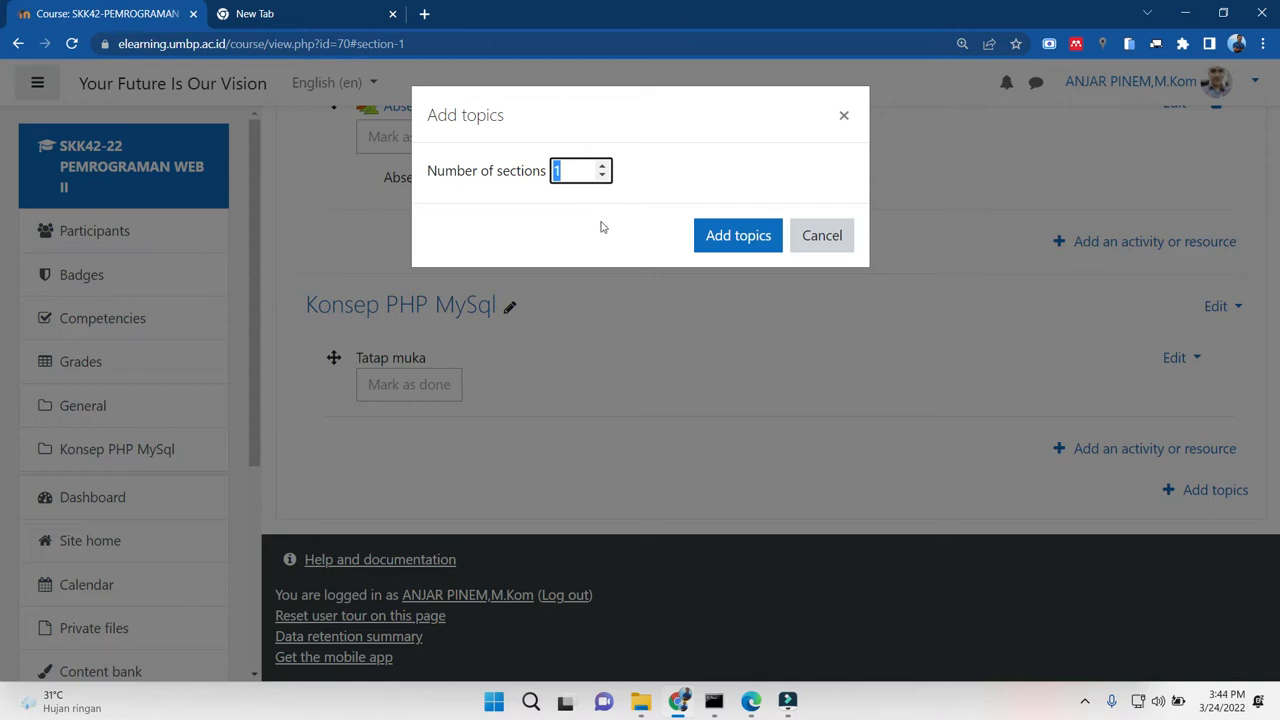
left_click(731, 240)
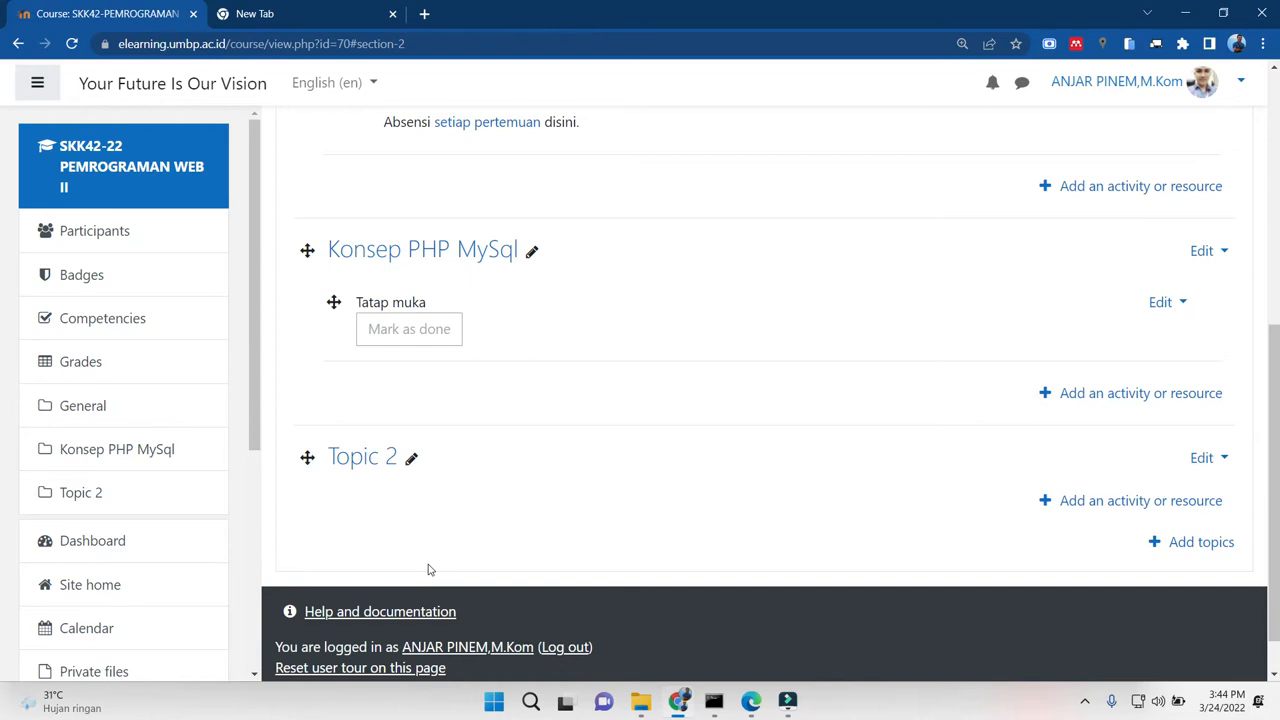
Rename the new topic below Konsep PHP MySql as Part 02
mouse_move(1272, 400)
left_mouse_down()
mouse_move(1277, 208)
mouse_move(1277, 420)
left_mouse_up()
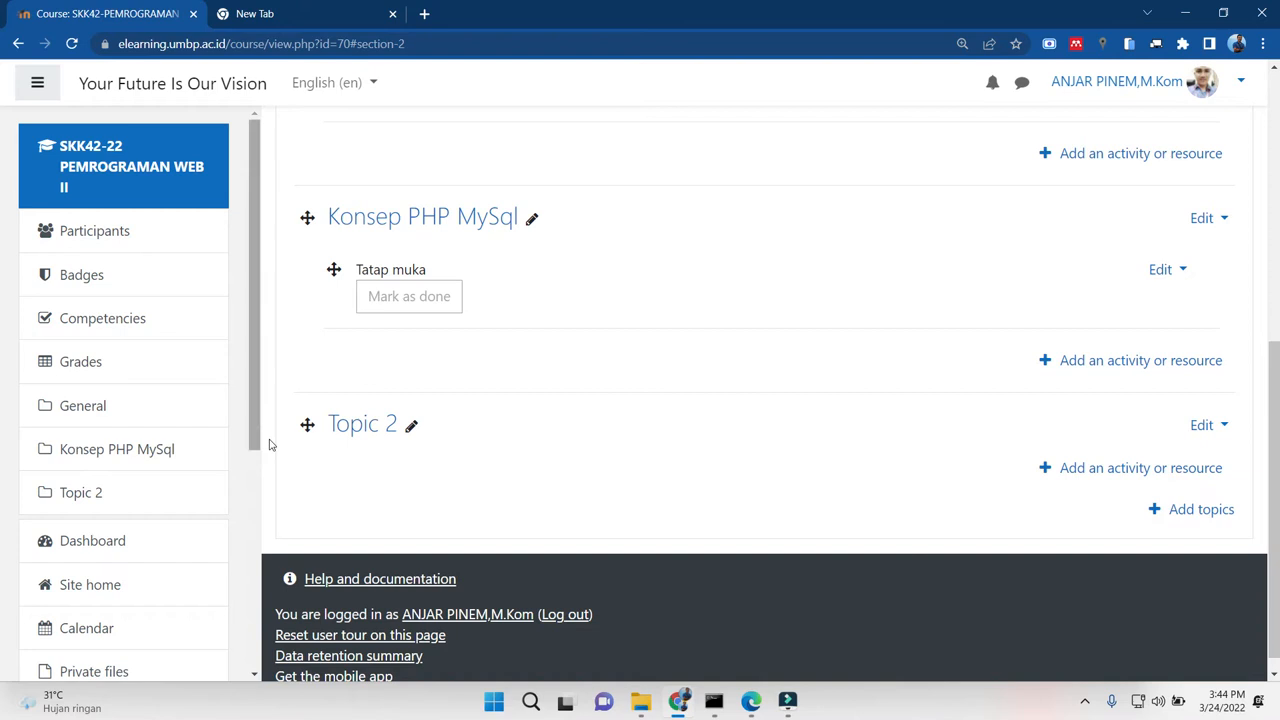
left_click(411, 427)
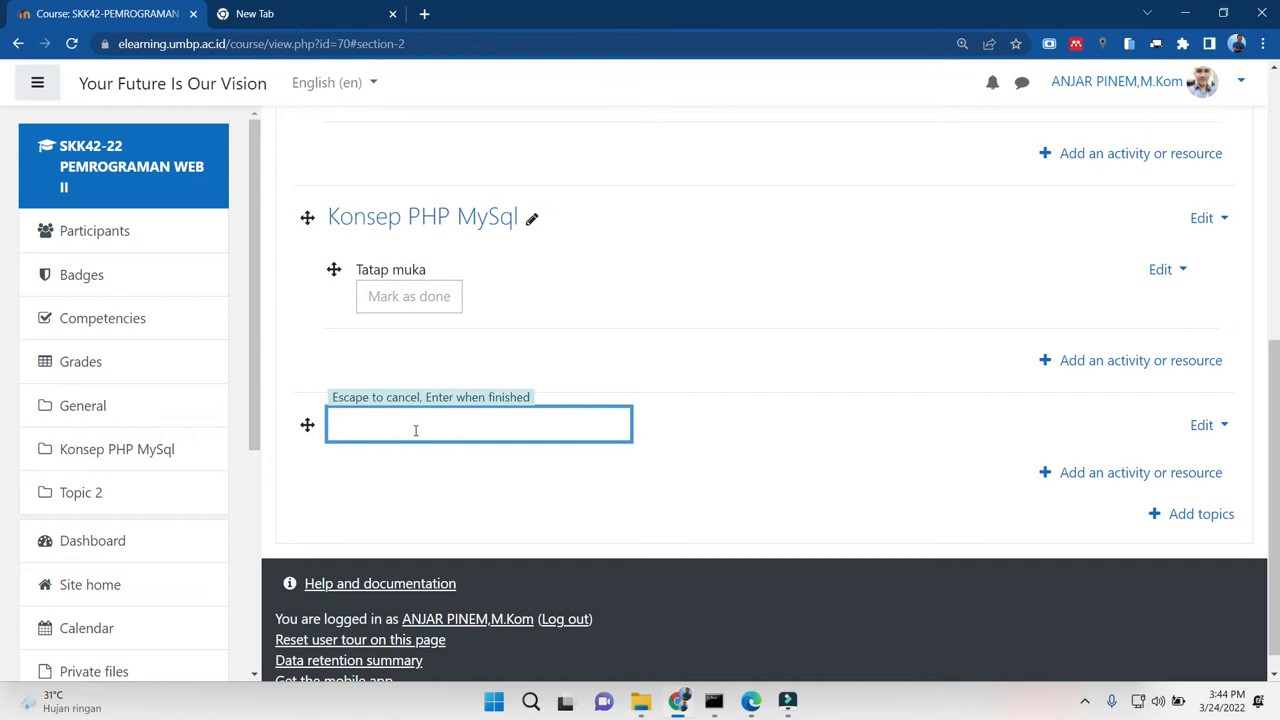
type("Part 02")
key("Return")
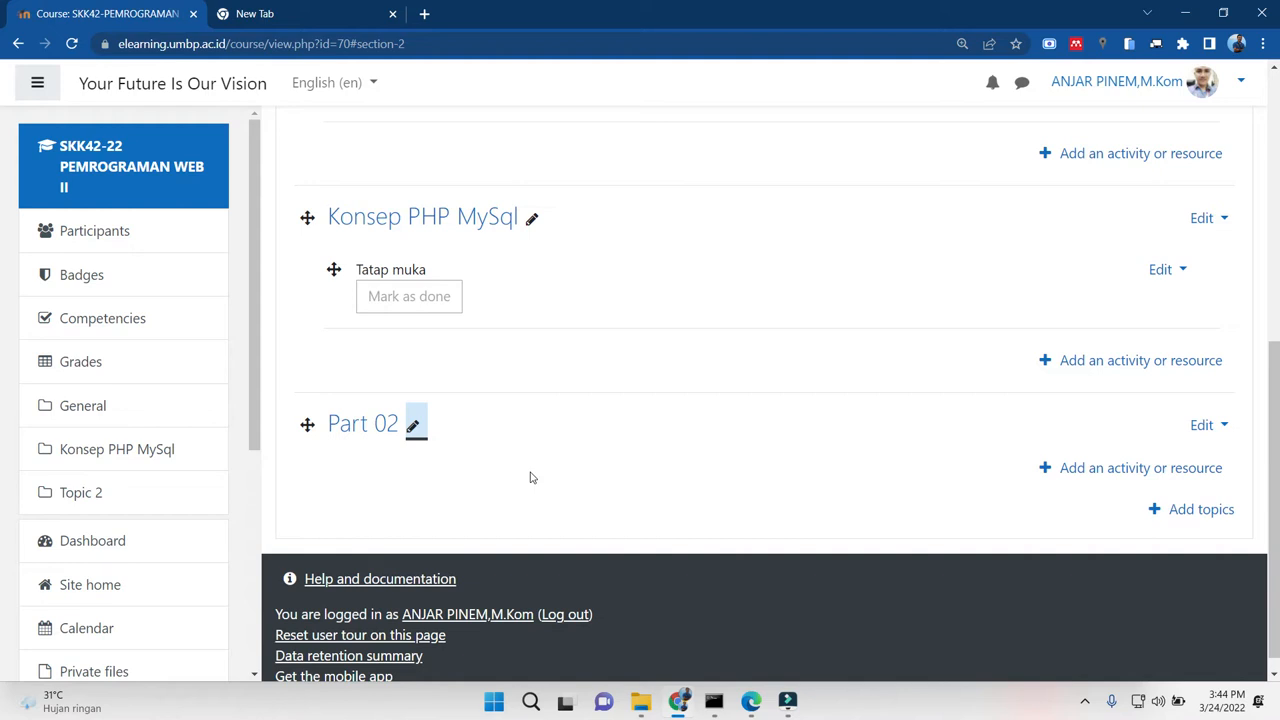
Start adding a File resource to the Part 02 topic
left_click(1093, 474)
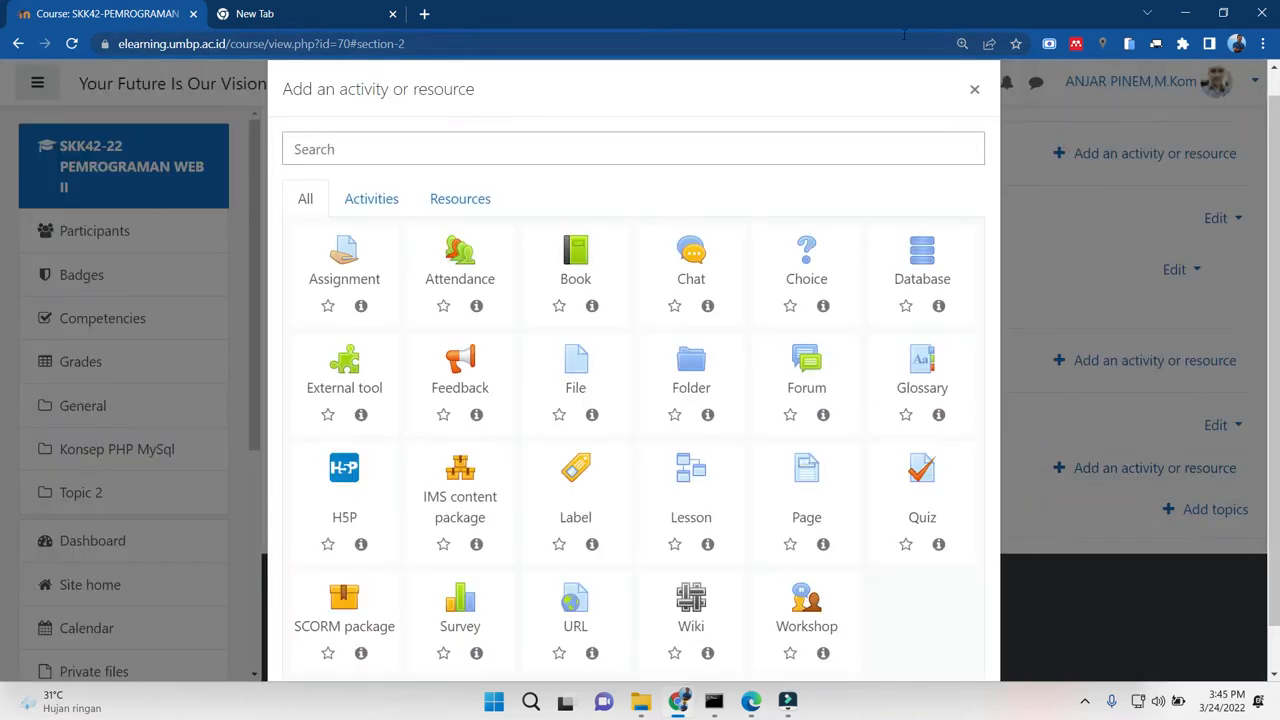
left_click(477, 199)
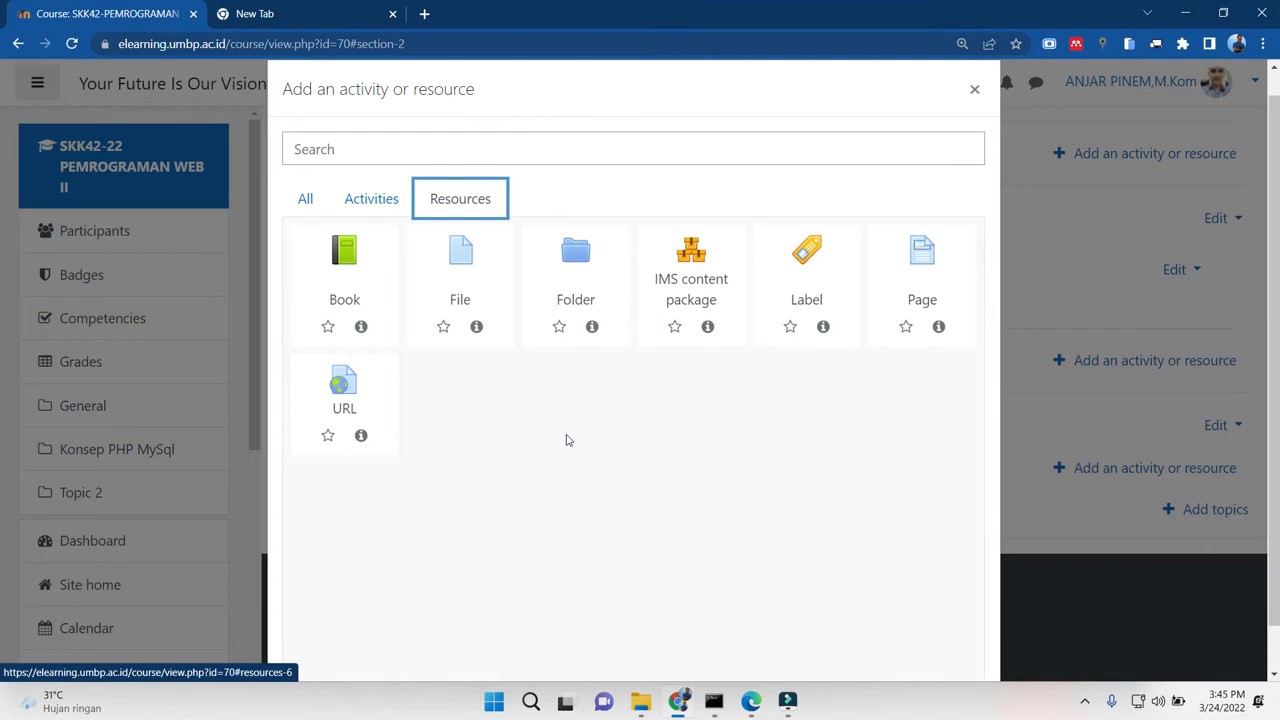
left_click(461, 272)
left_click(461, 272)
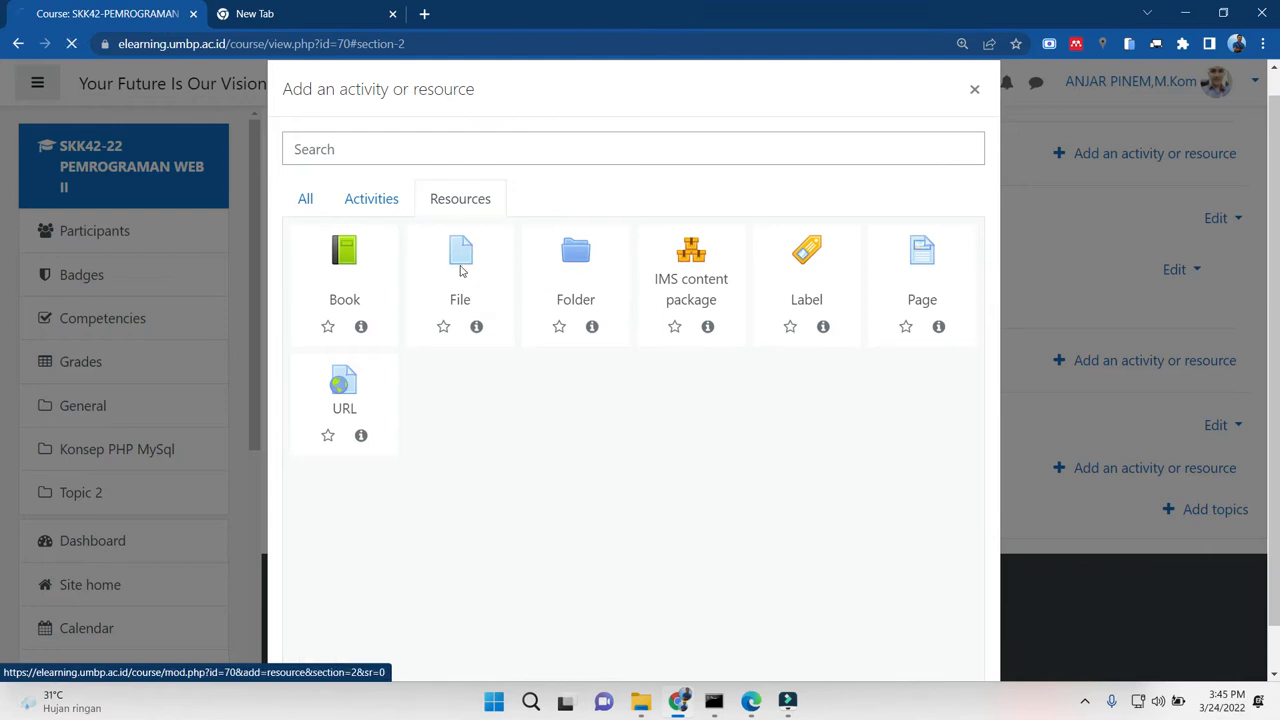
Name the file resource Materi petemuan 2 and enter Penjelasan Singkatnya as its description
left_click(634, 397)
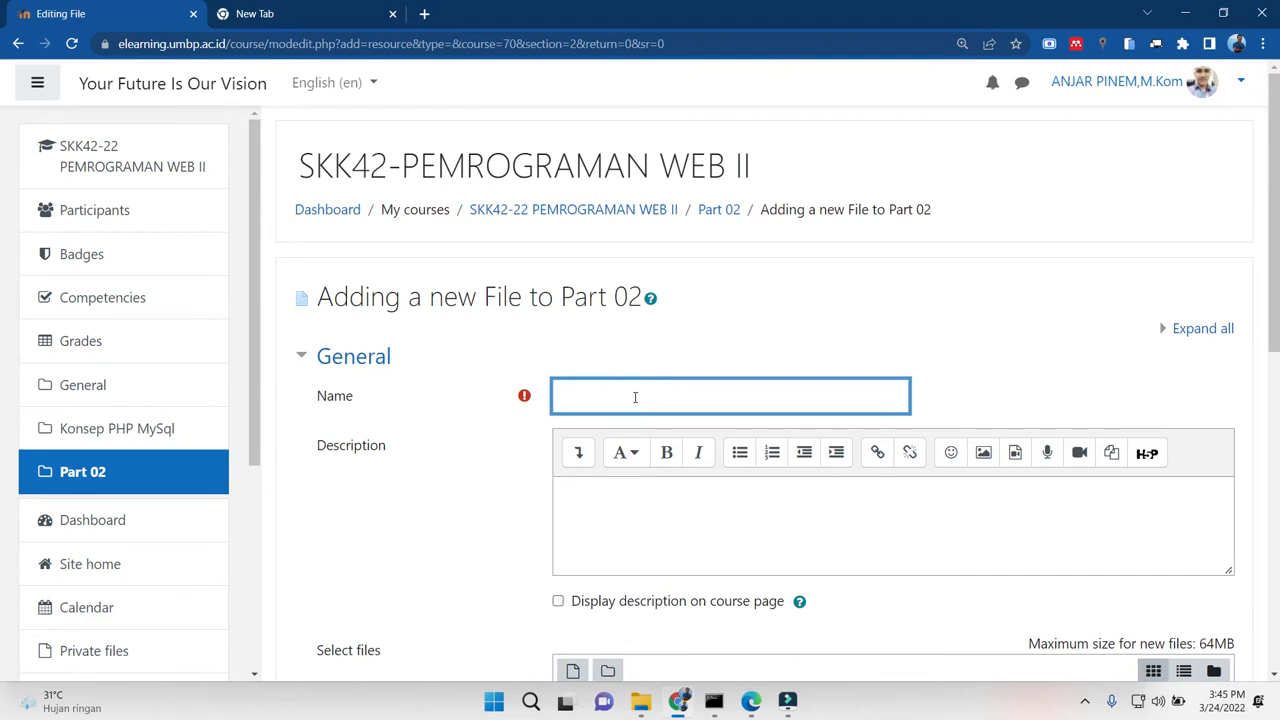
type("Materi petemuan 2")
left_click(632, 522)
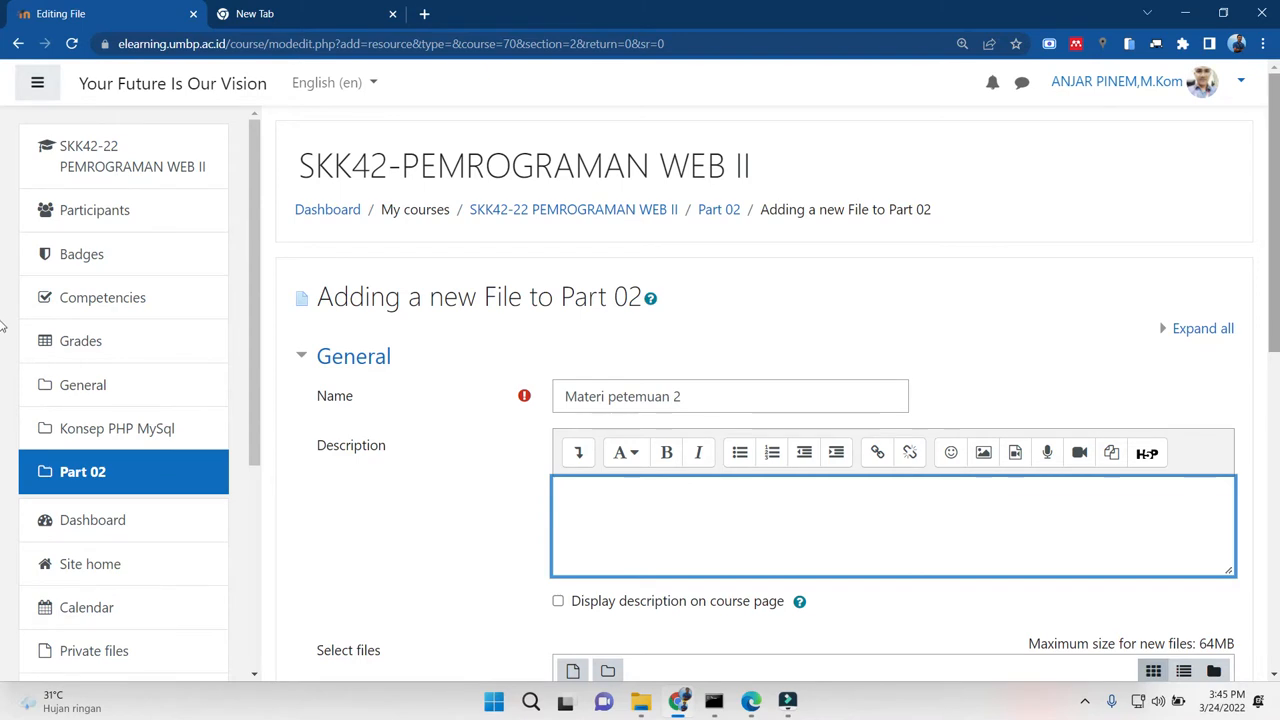
scroll(3, 385, "down", 2)
type("M")
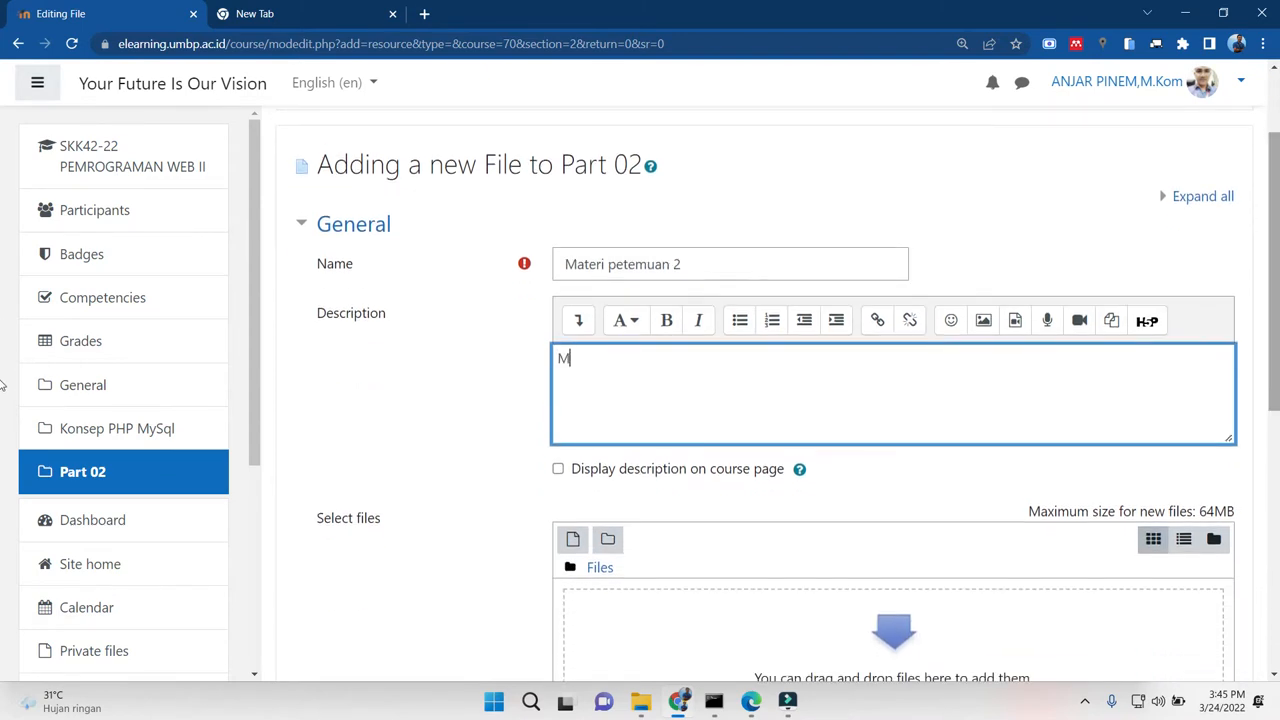
key("BackSpace")
type("Penjelasan Singkatnya")
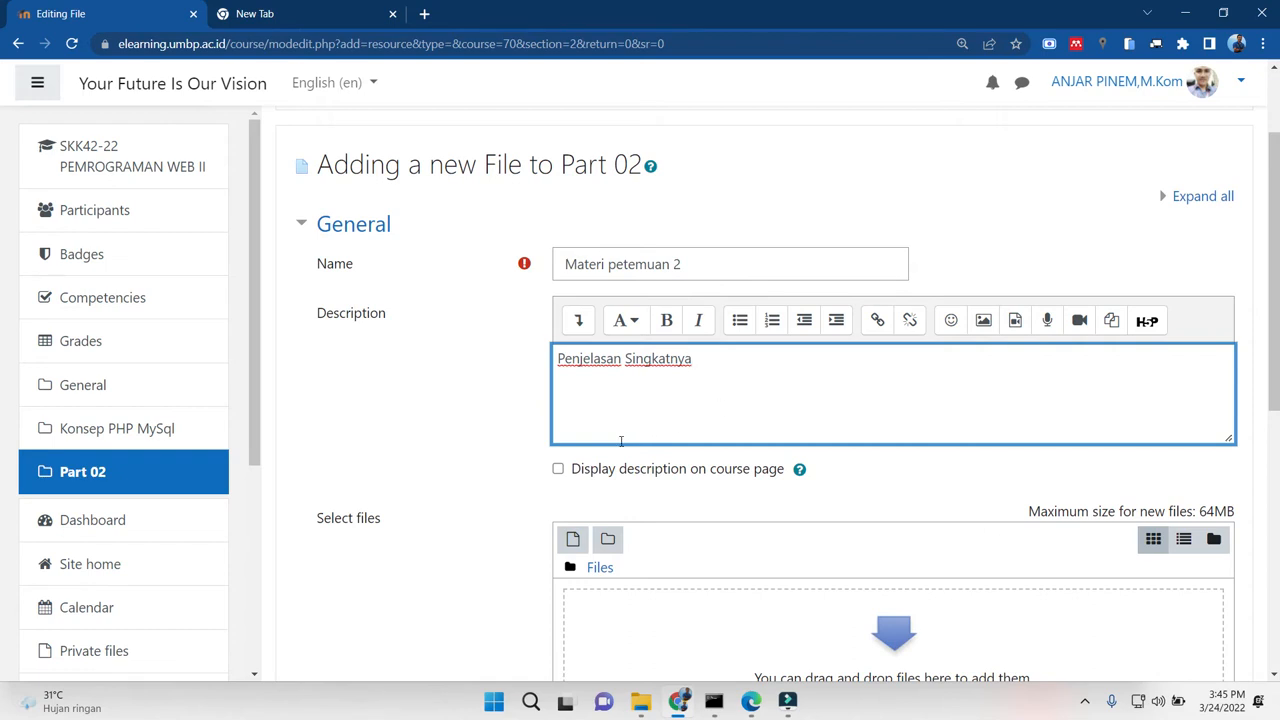
Enable displaying the description of the Materi petemuan 2 file resource on the course page
left_click(558, 469)
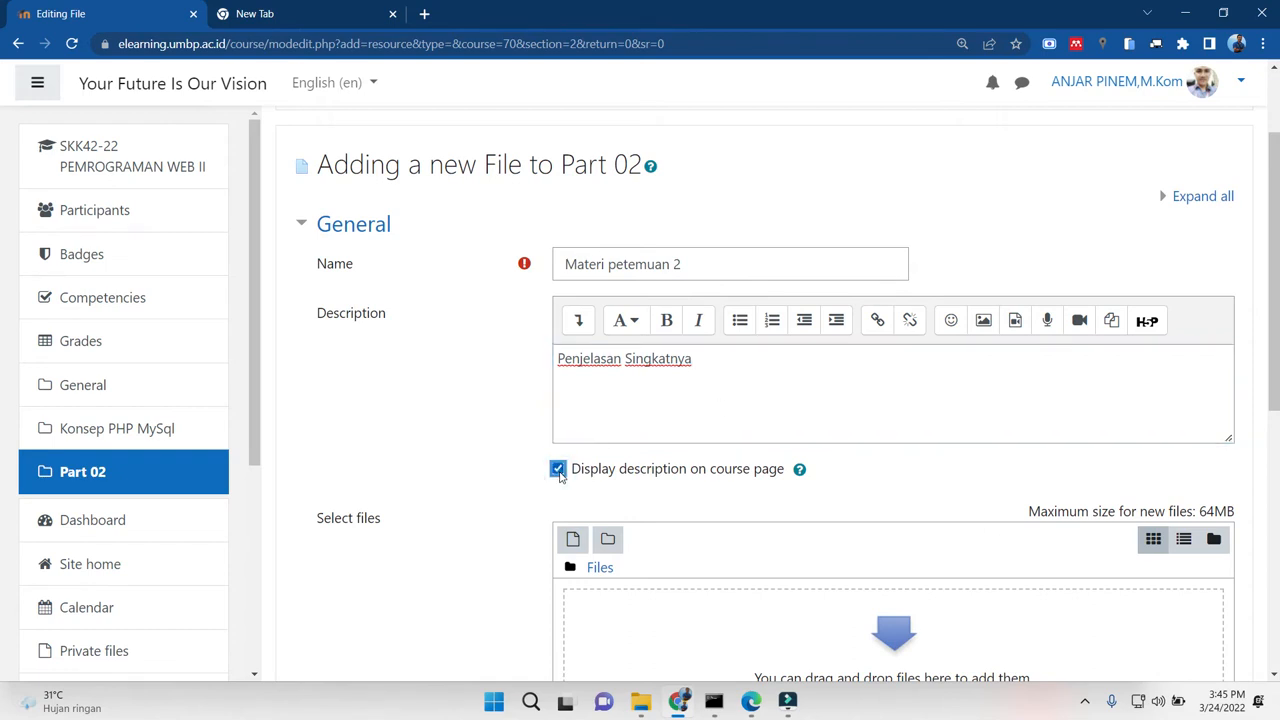
left_click(559, 472)
left_click(559, 472)
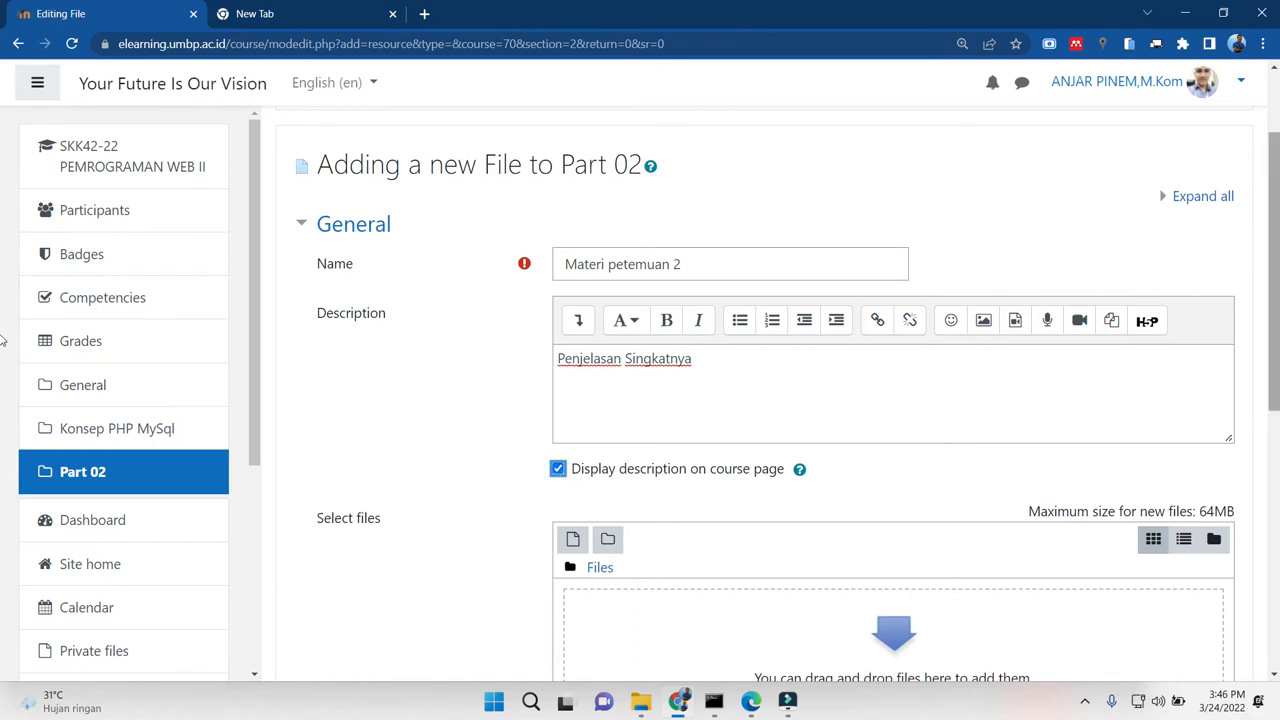
Upload the PDF Panduan LMS 24032022 from the 02-PSI\Elearning folder on drive D: as the resource's file
scroll(2, 340, "down", 2)
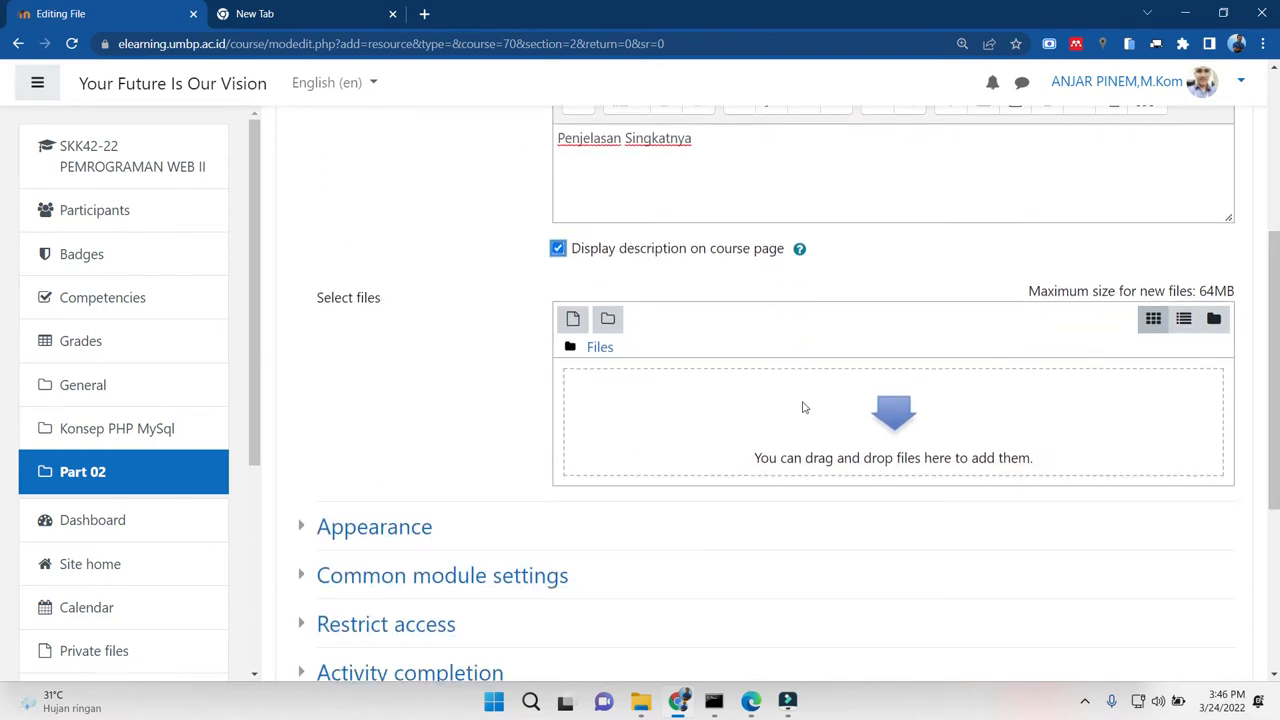
left_click(886, 416)
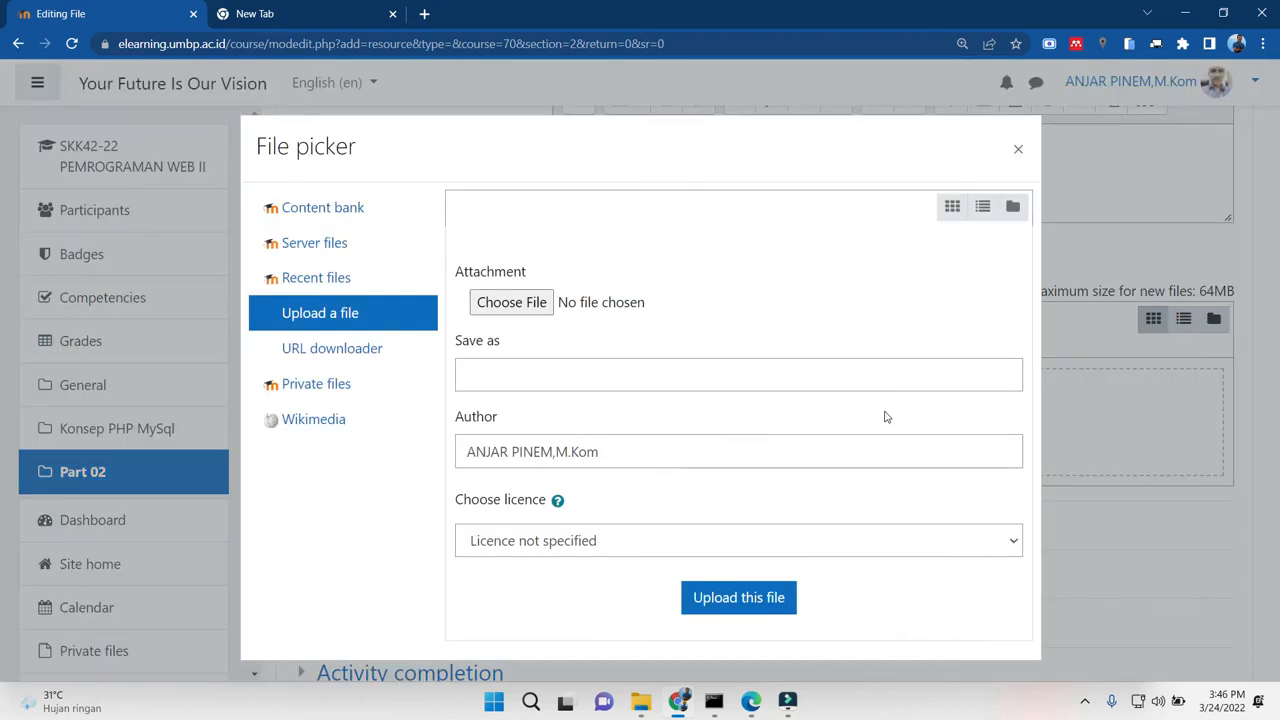
left_click(498, 302)
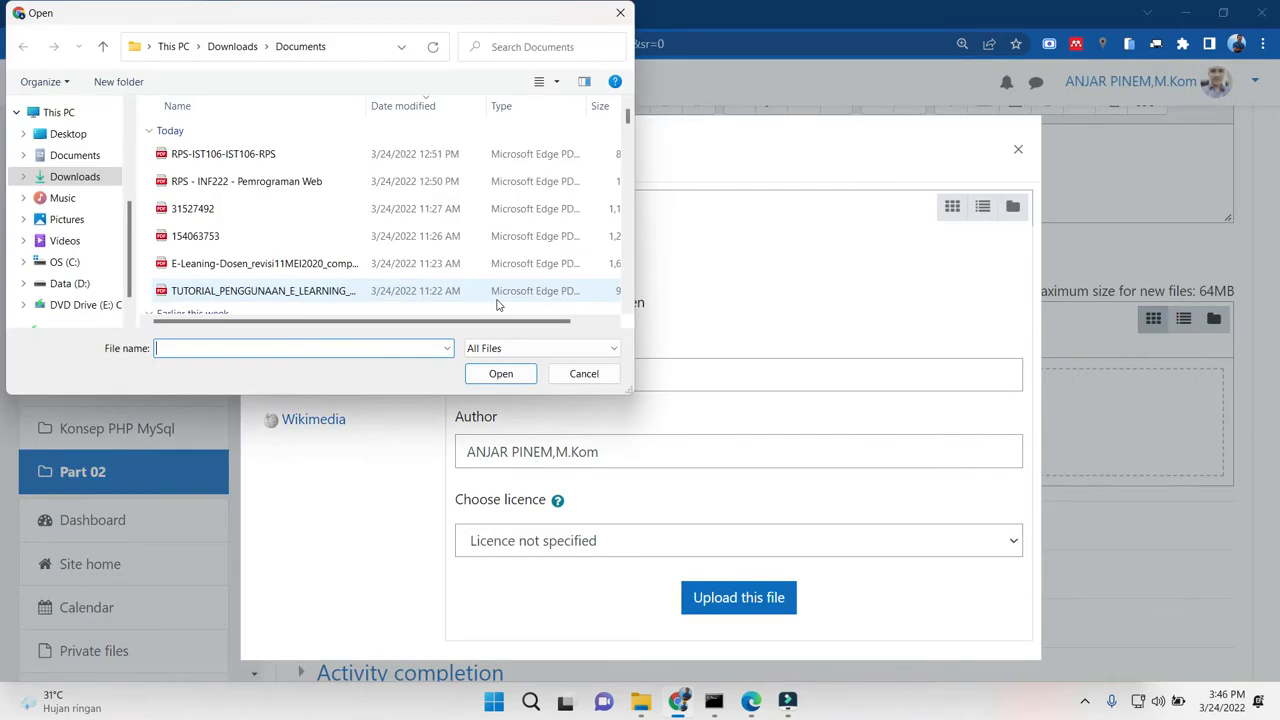
left_click(98, 288)
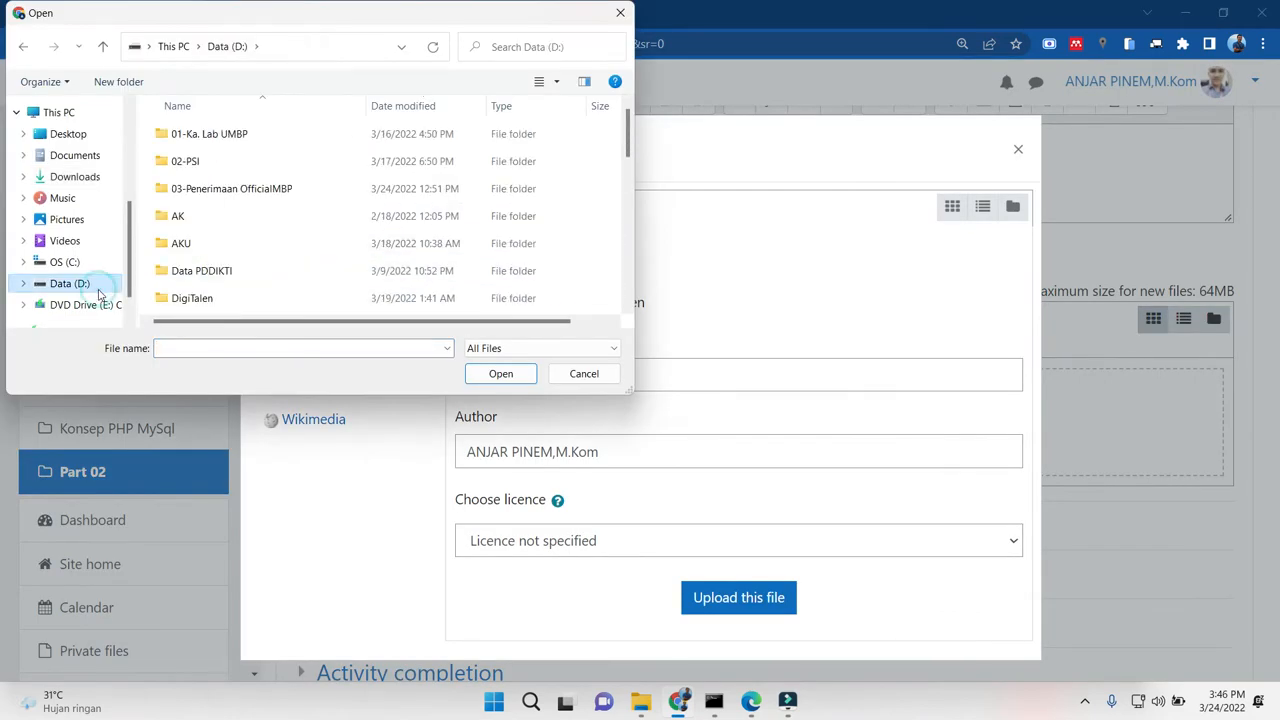
left_click(199, 166)
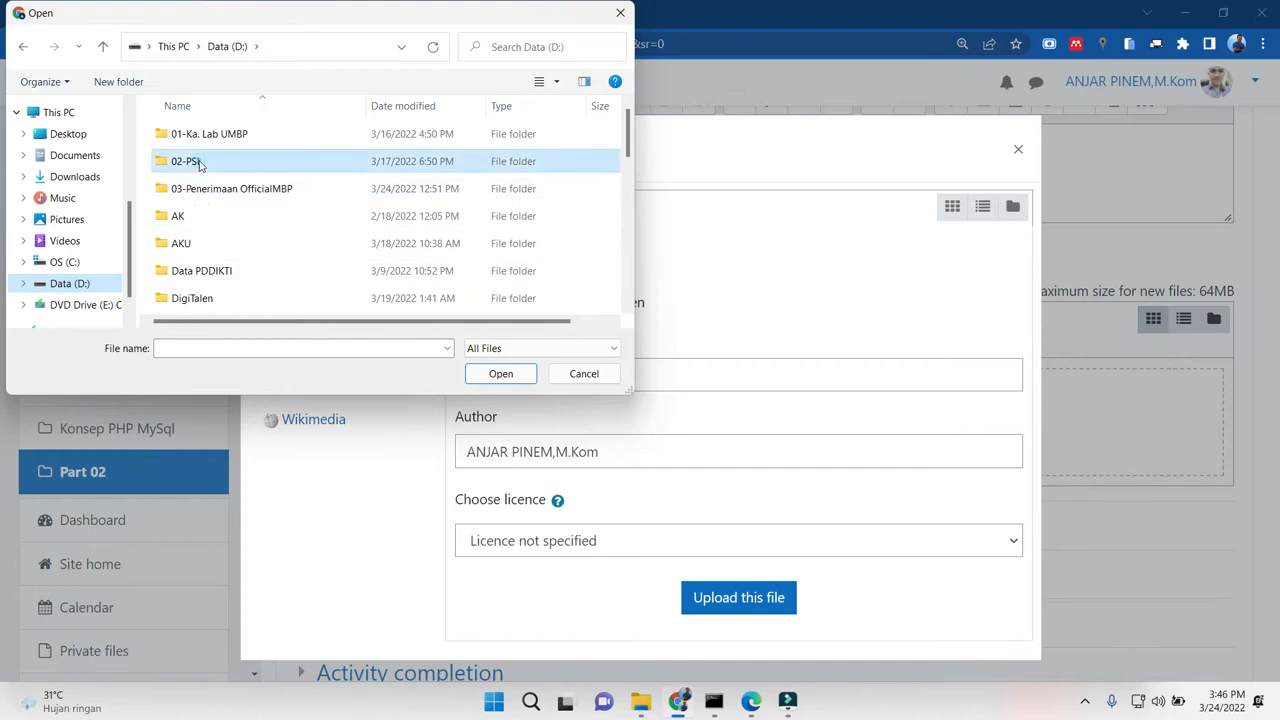
double_click(199, 164)
double_click(196, 165)
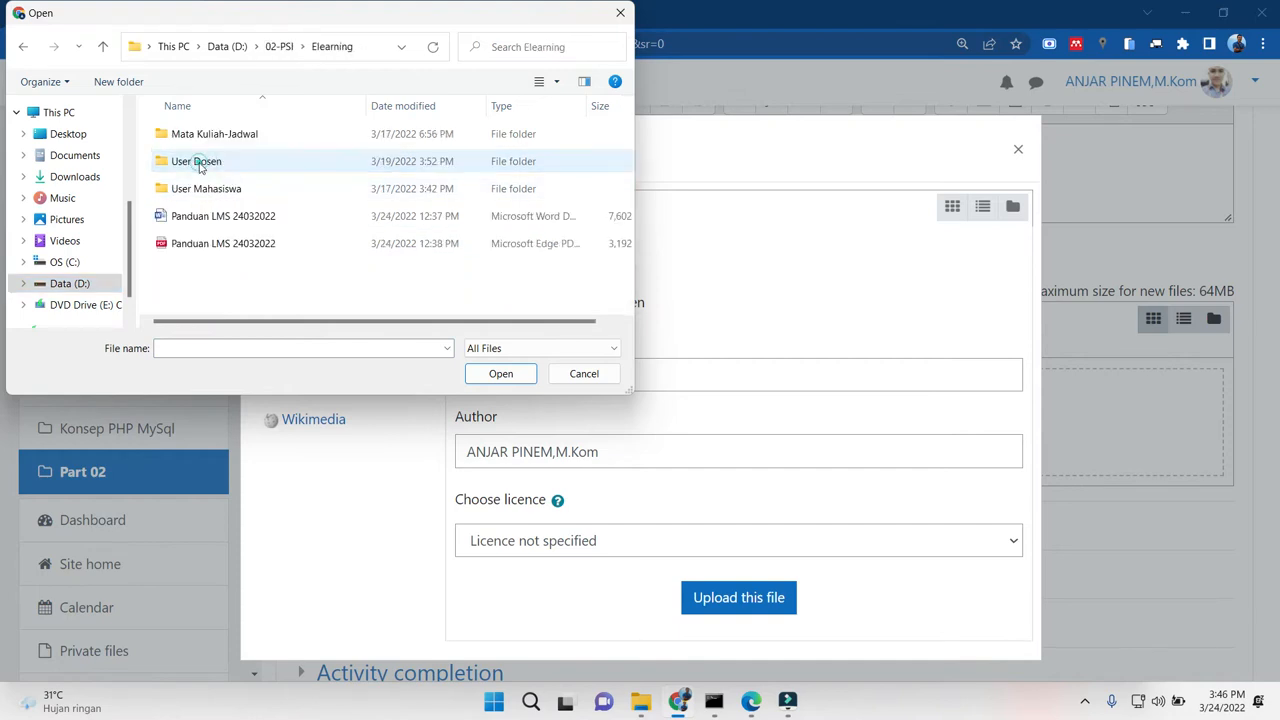
double_click(192, 249)
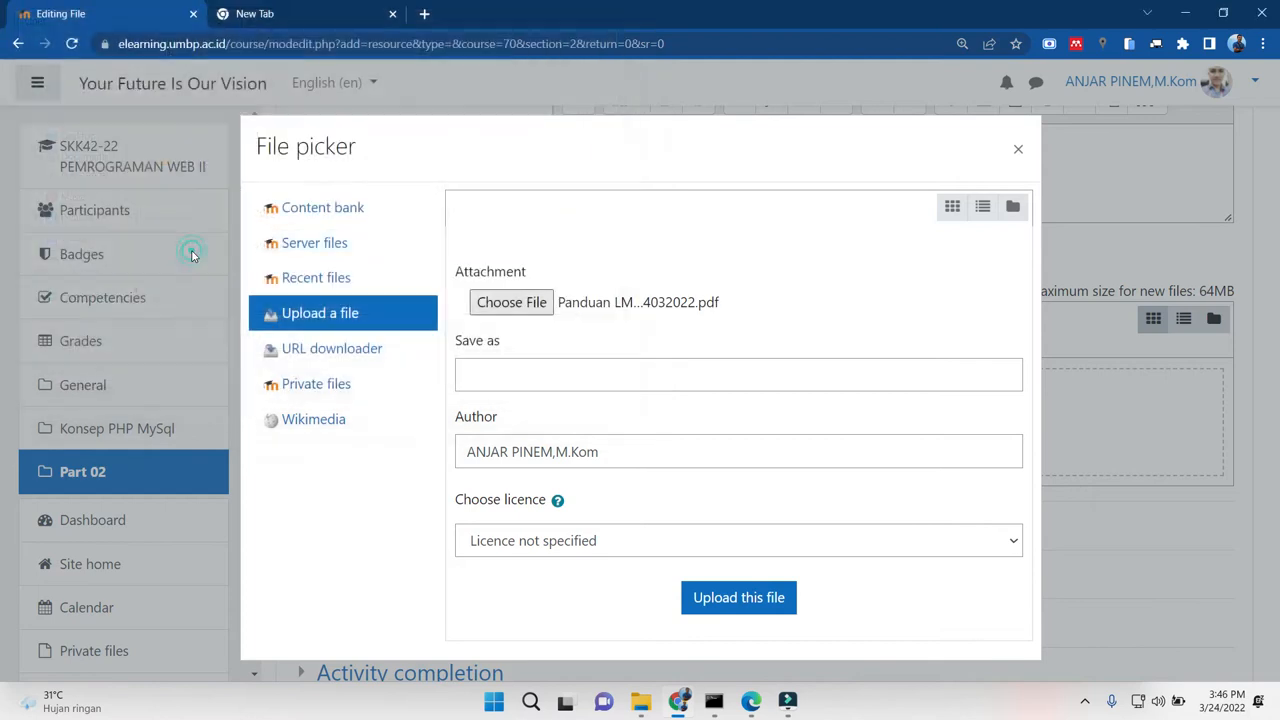
left_click(573, 368)
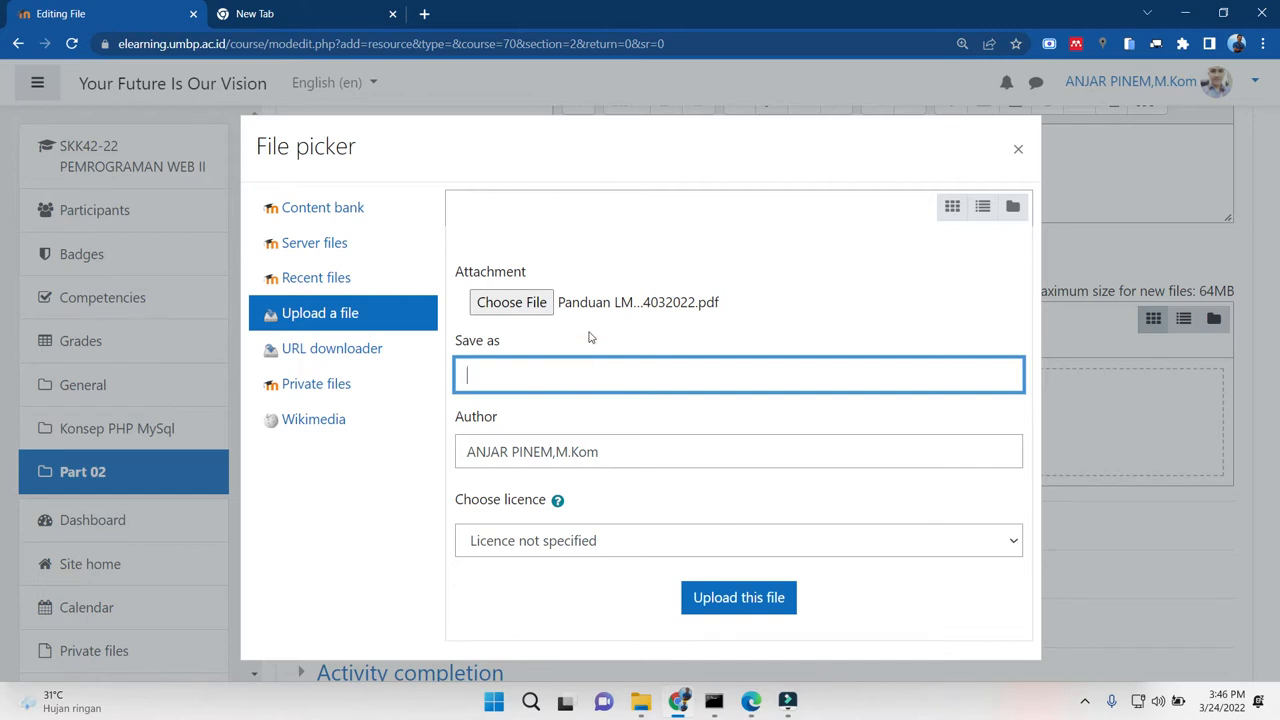
left_click(773, 610)
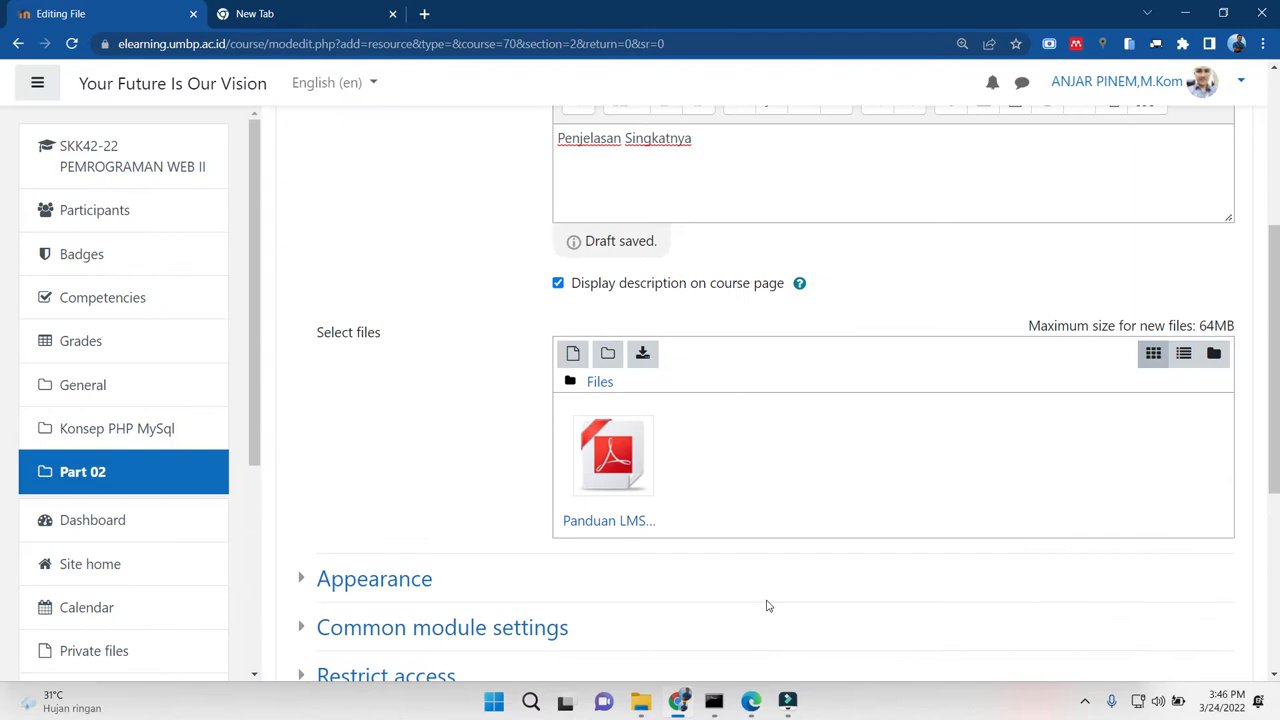
Save and display the Materi petemuan 2 resource, and return to the Part 02 section of the course
scroll(1275, 480, "down", 3)
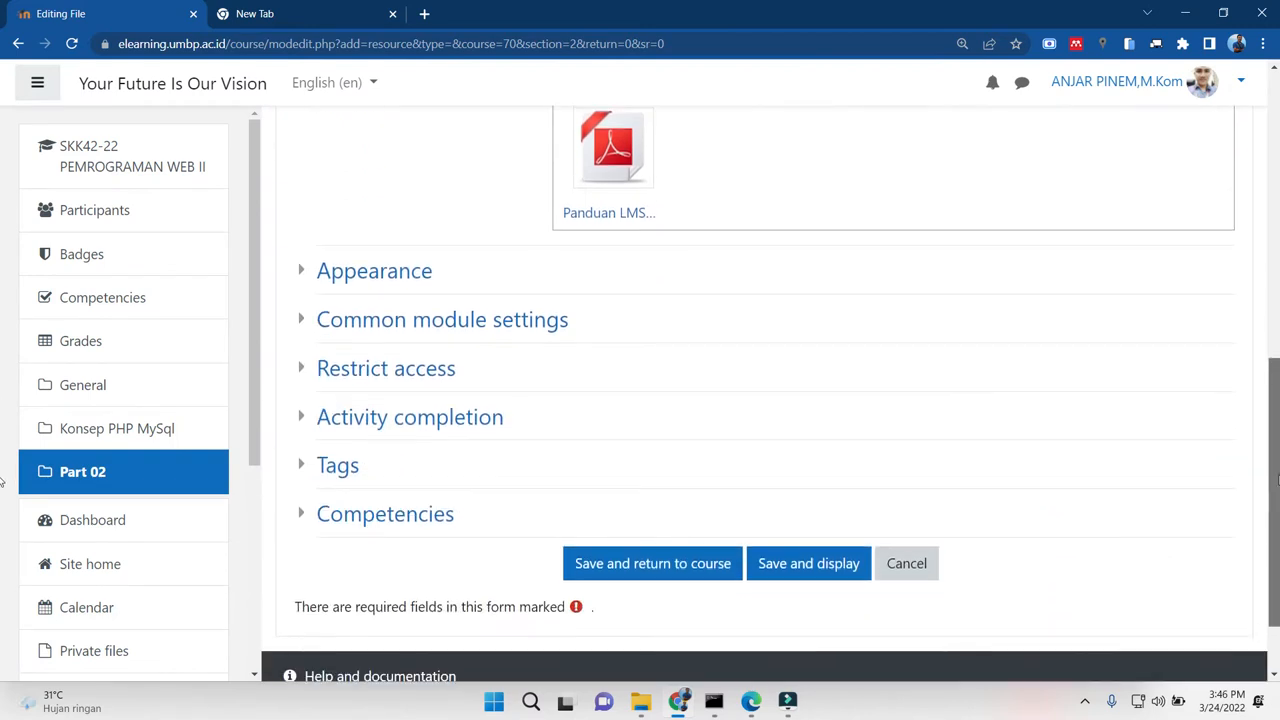
scroll(1277, 482, "down", 1)
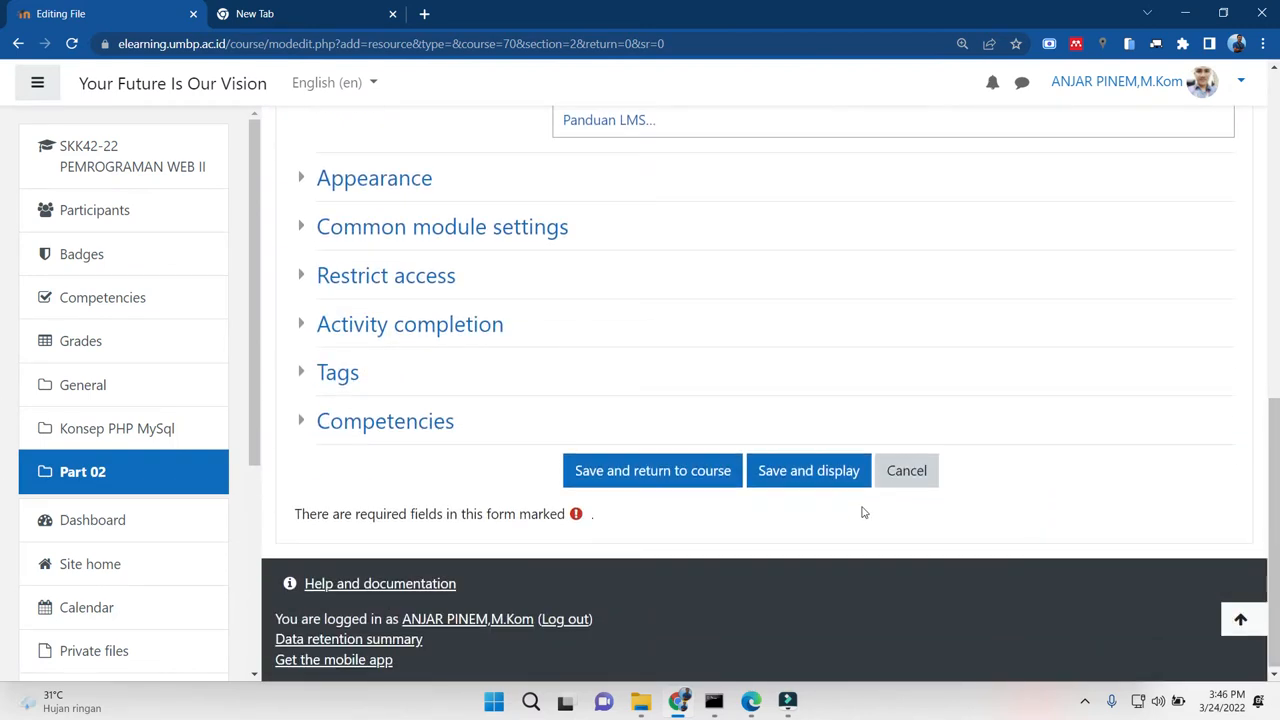
left_click(840, 488)
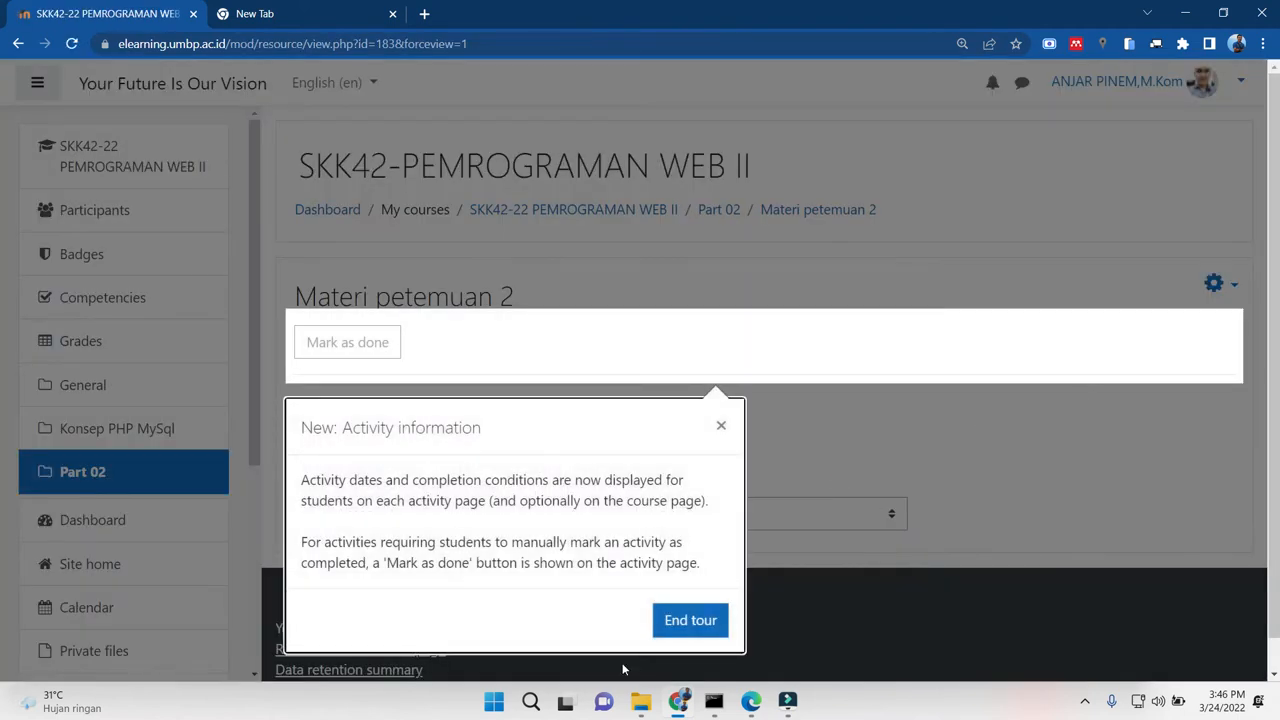
left_click(690, 621)
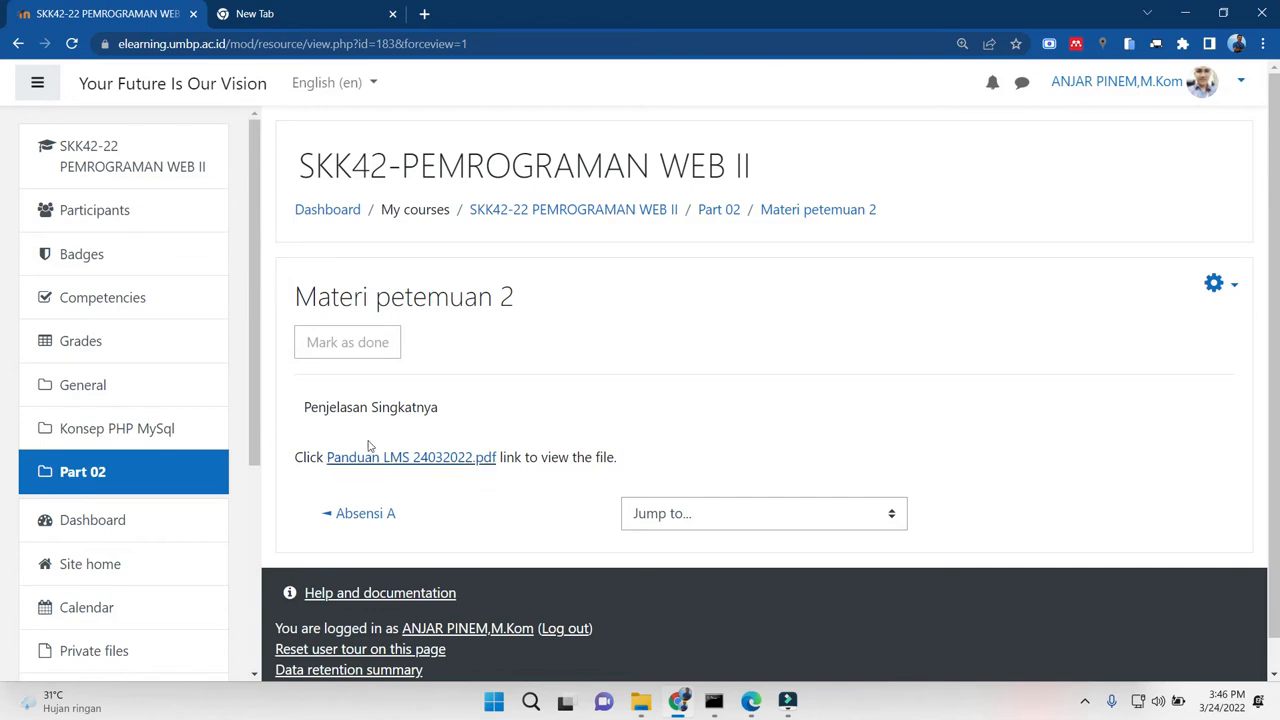
left_click(731, 213)
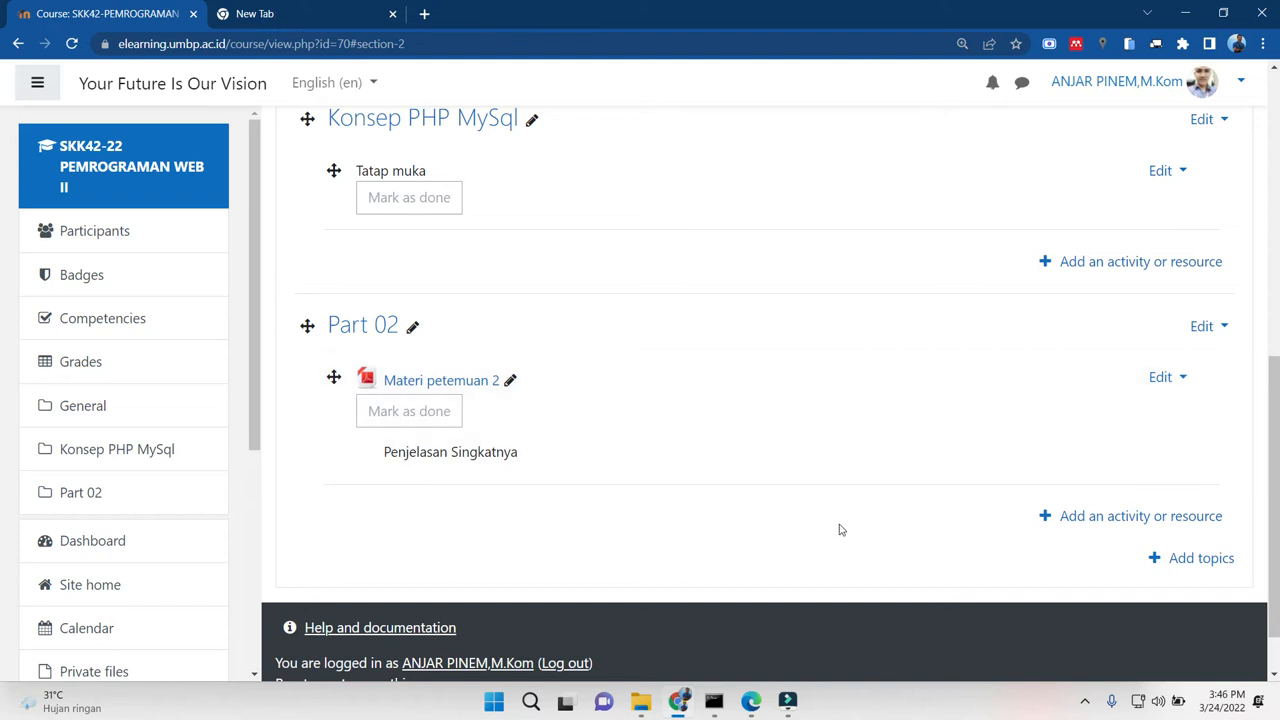
Start adding a Label resource to Part 02 with hari kita zoom and link on separate lines as its text
left_click(1052, 516)
left_click(477, 199)
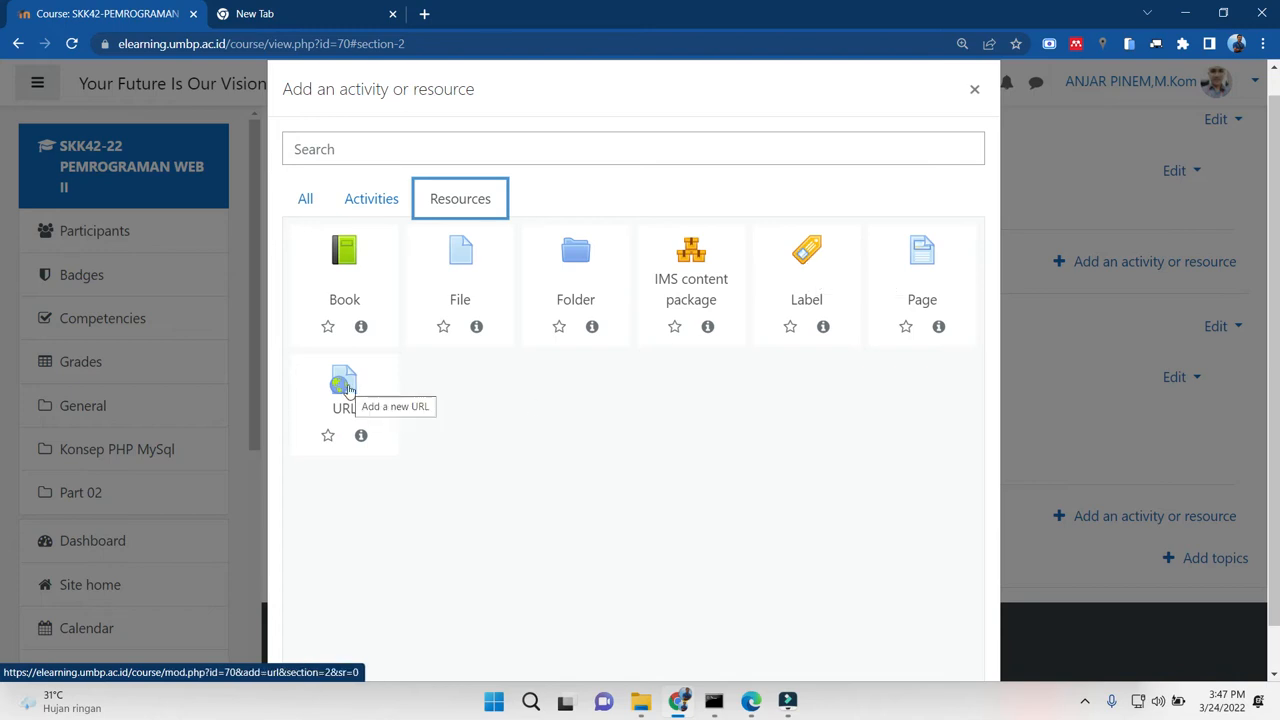
left_click(831, 281)
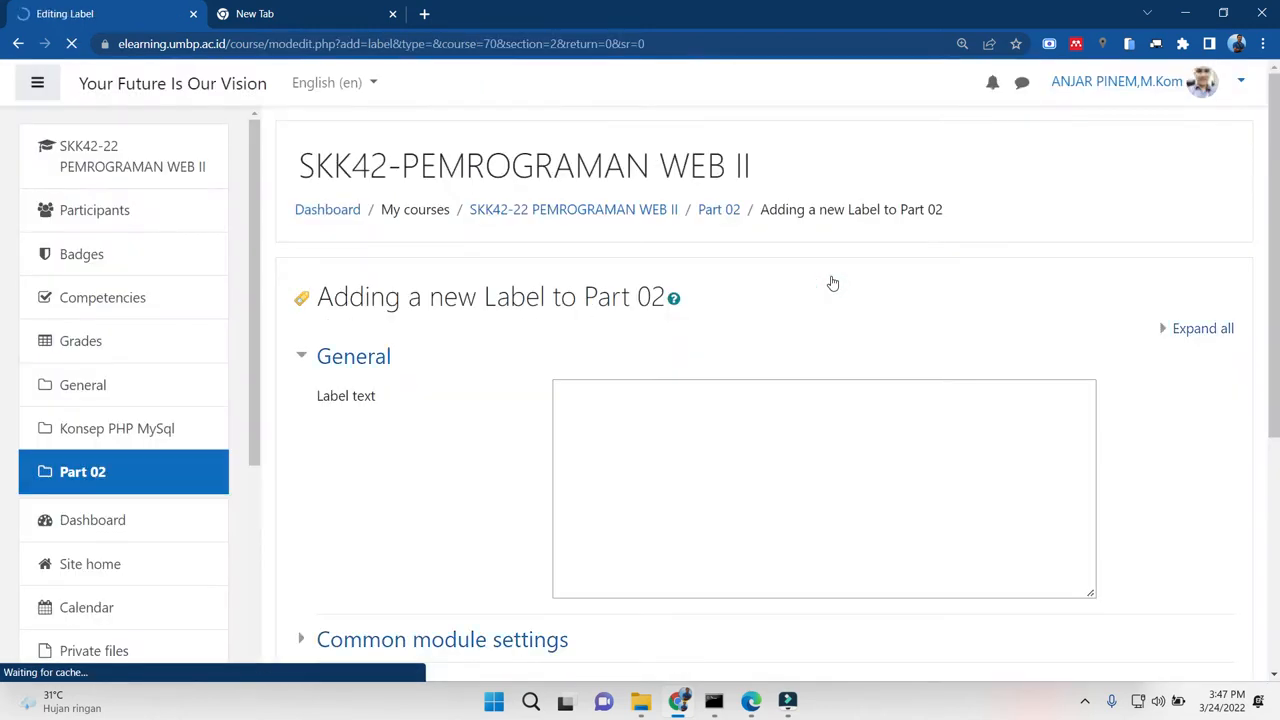
left_click(674, 454)
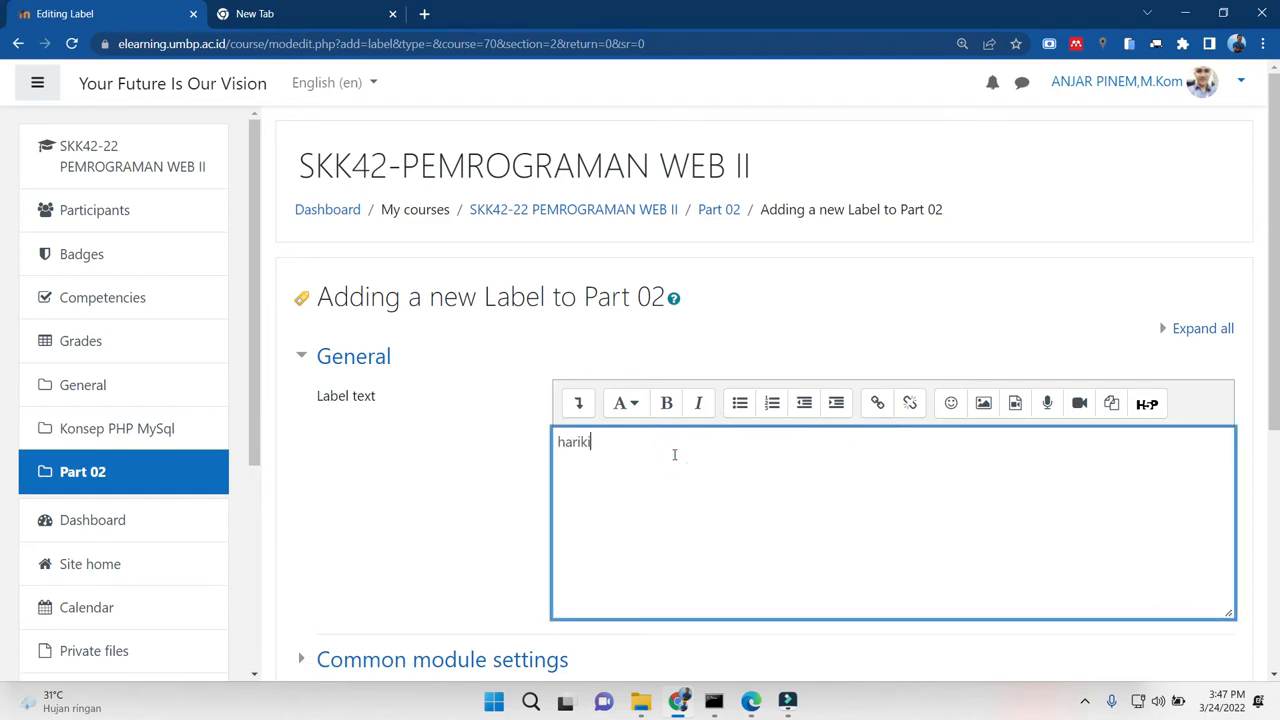
type("hari kita zoom")
key("BackSpace")
type("om")
Paste the current page's web address after link in the label text and delete the first letter of its add parameter
left_click(706, 50)
key("ctrl+c")
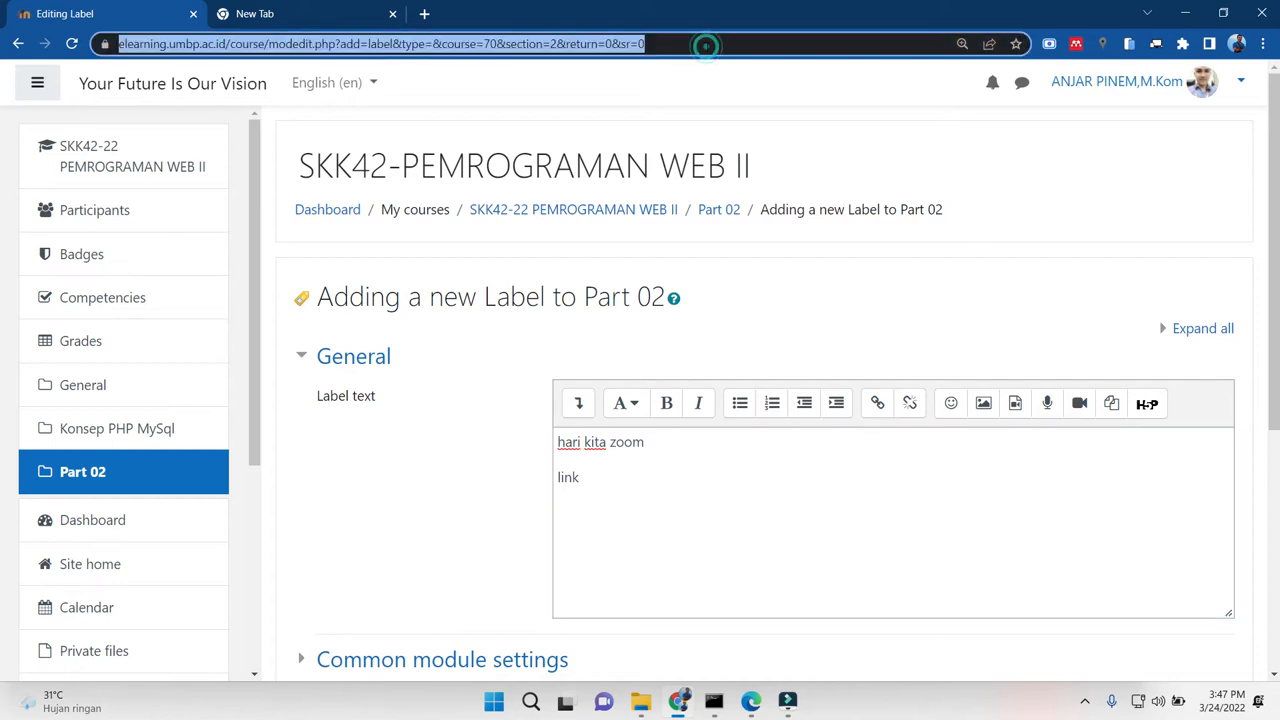
left_click(624, 480)
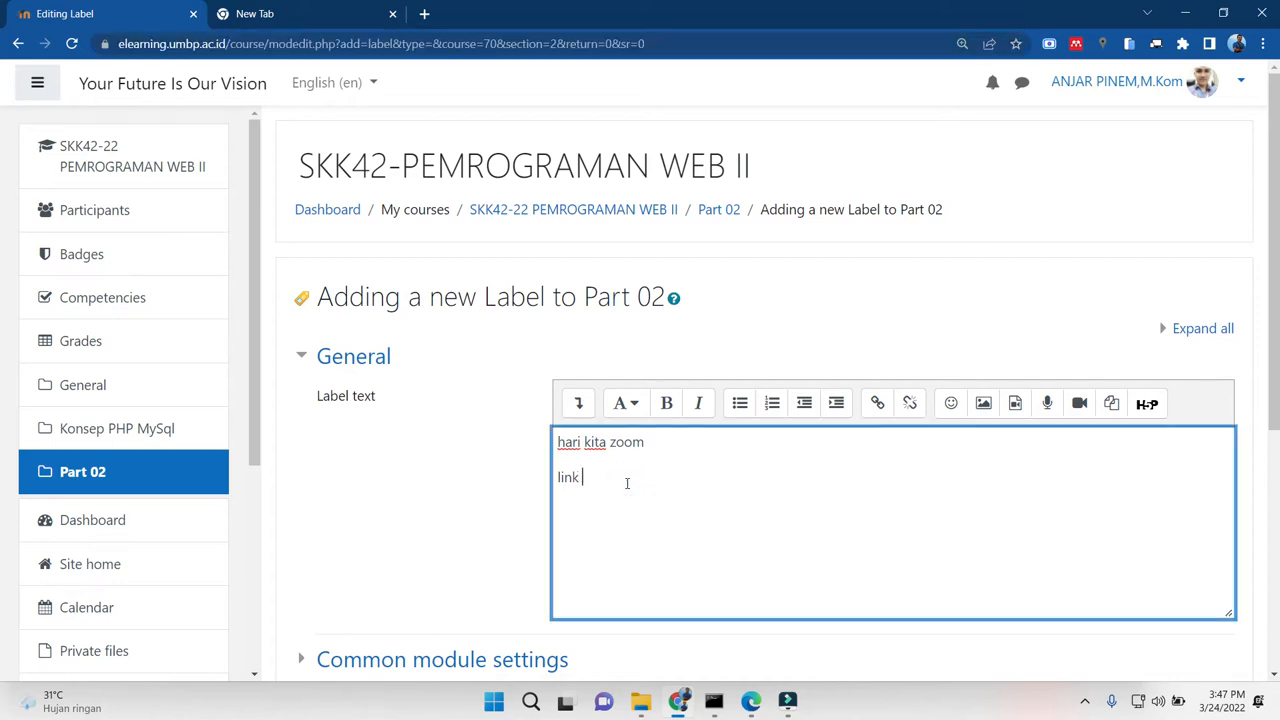
key("ctrl+v")
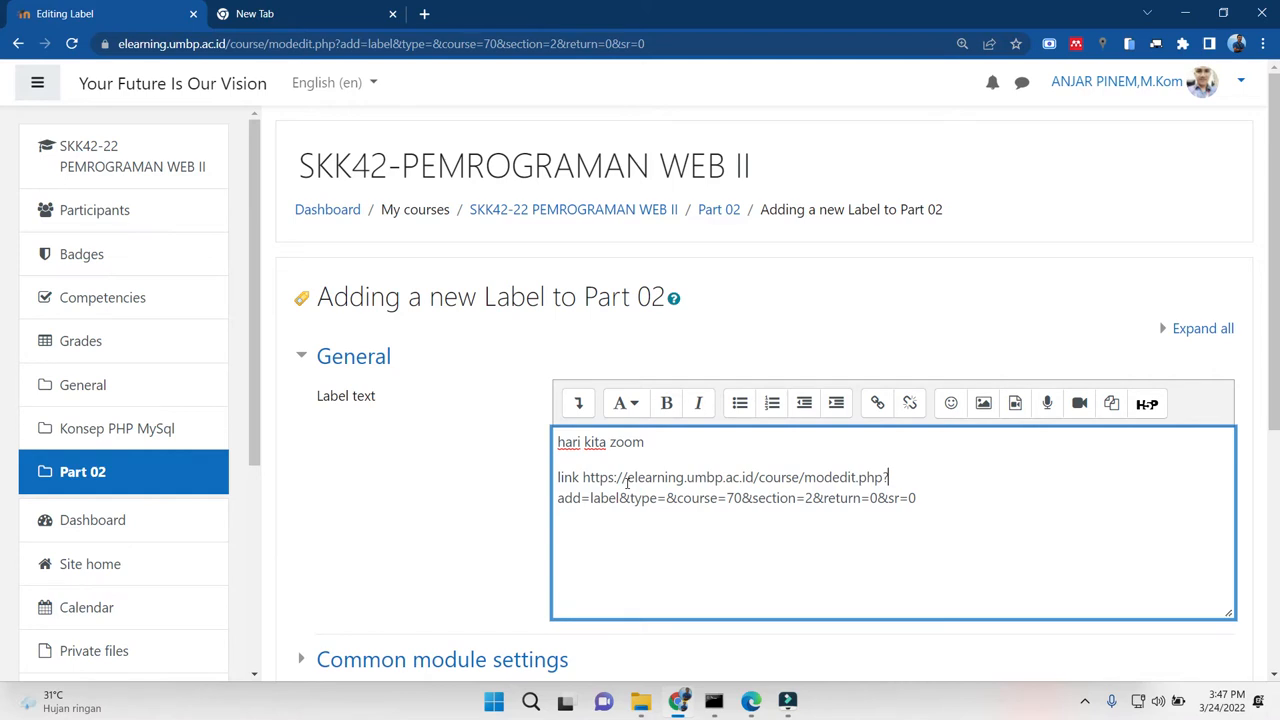
key("Delete")
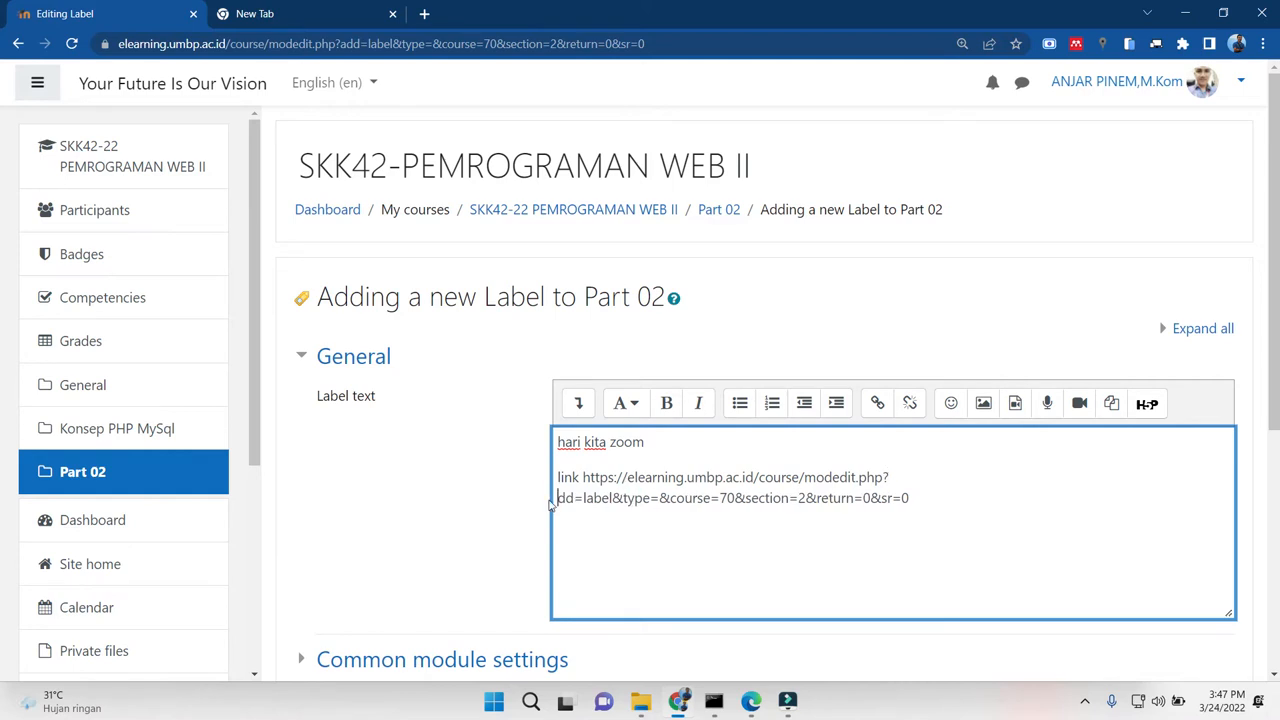
Capitalize the label's first word as Hari and save the label, returning to the course
scroll(1260, 510, "down", 2)
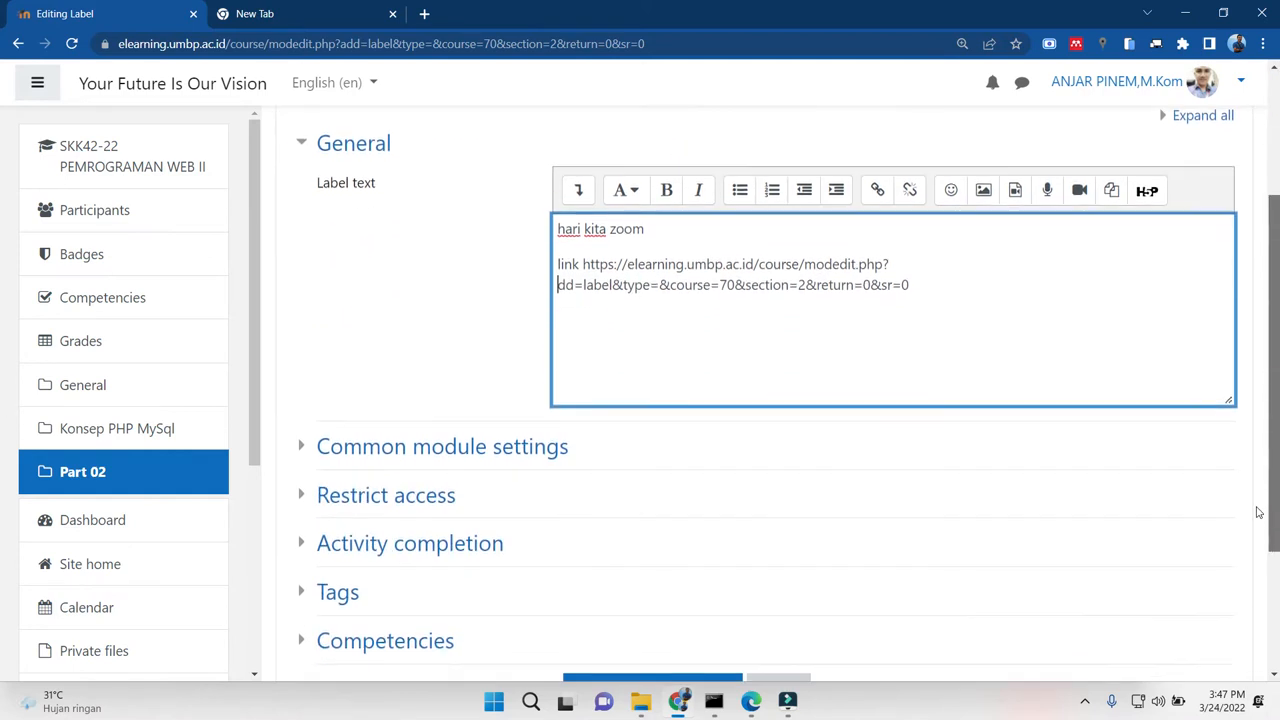
left_click_drag(1259, 514, 1262, 557)
left_click(563, 150)
key("BackSpace")
type("H")
left_click(670, 612)
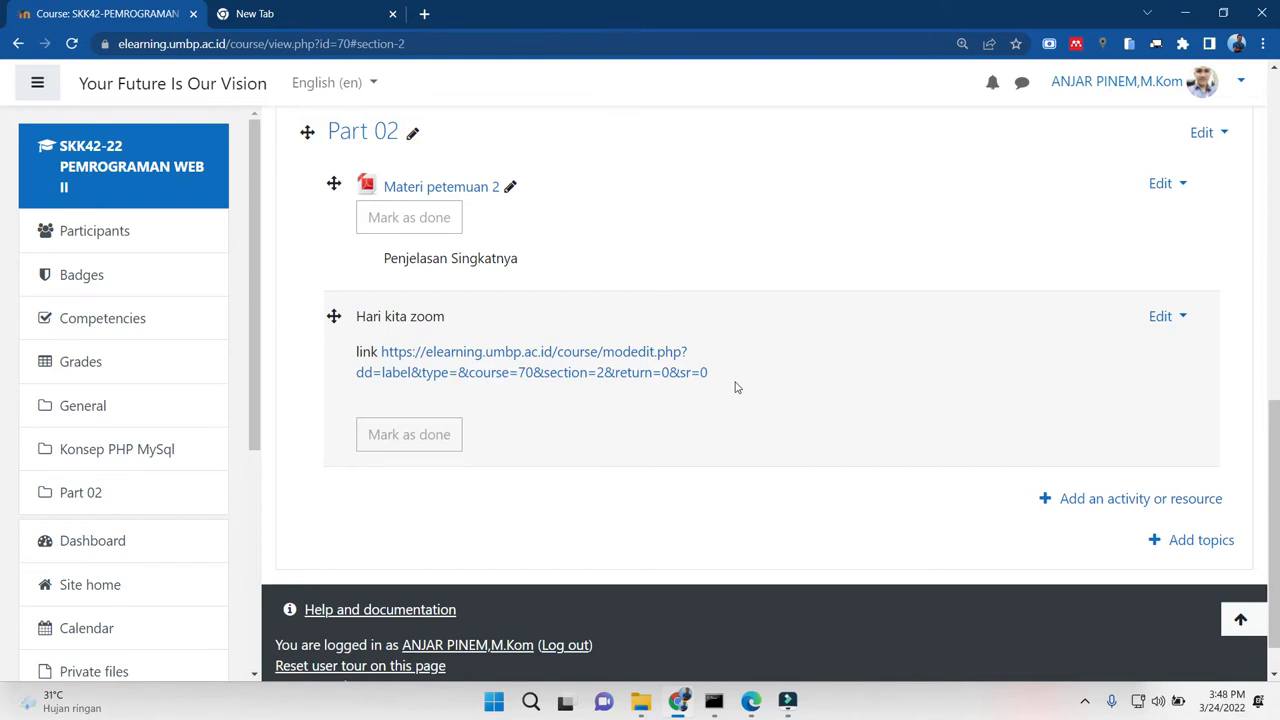
Start adding another Label resource to Part 02 and open video recording for its text
left_click(1043, 505)
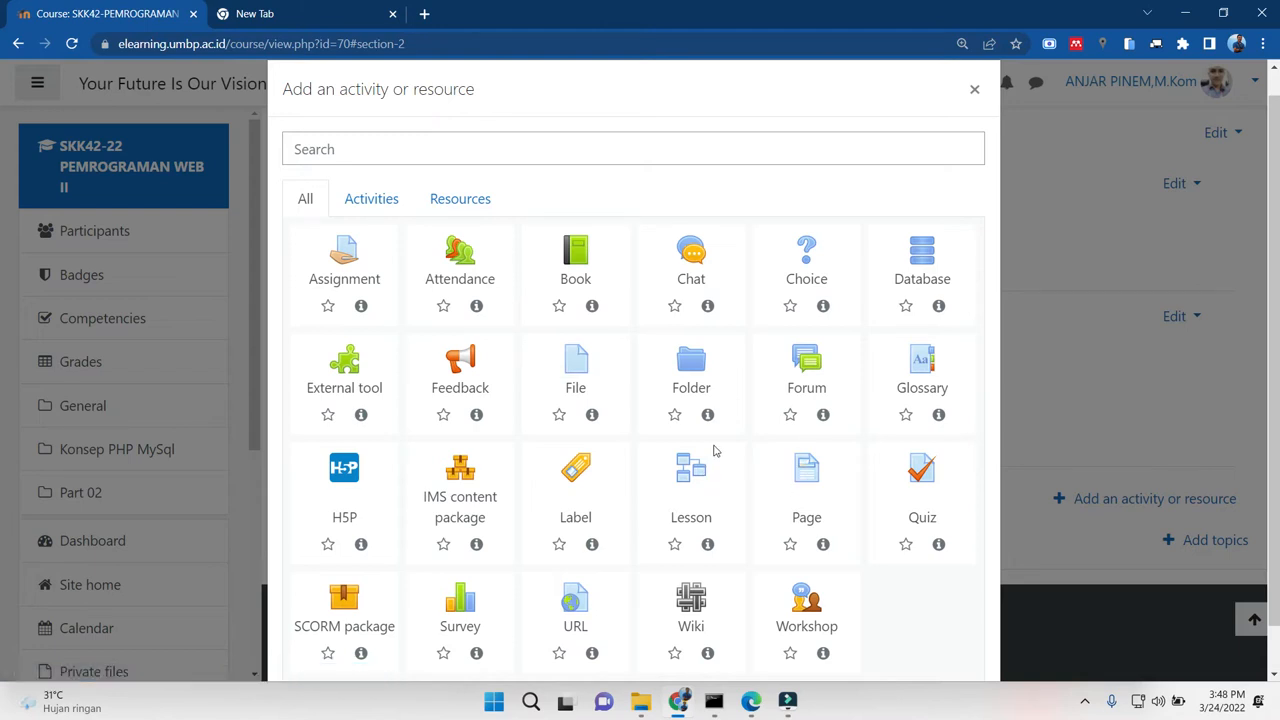
left_click(586, 485)
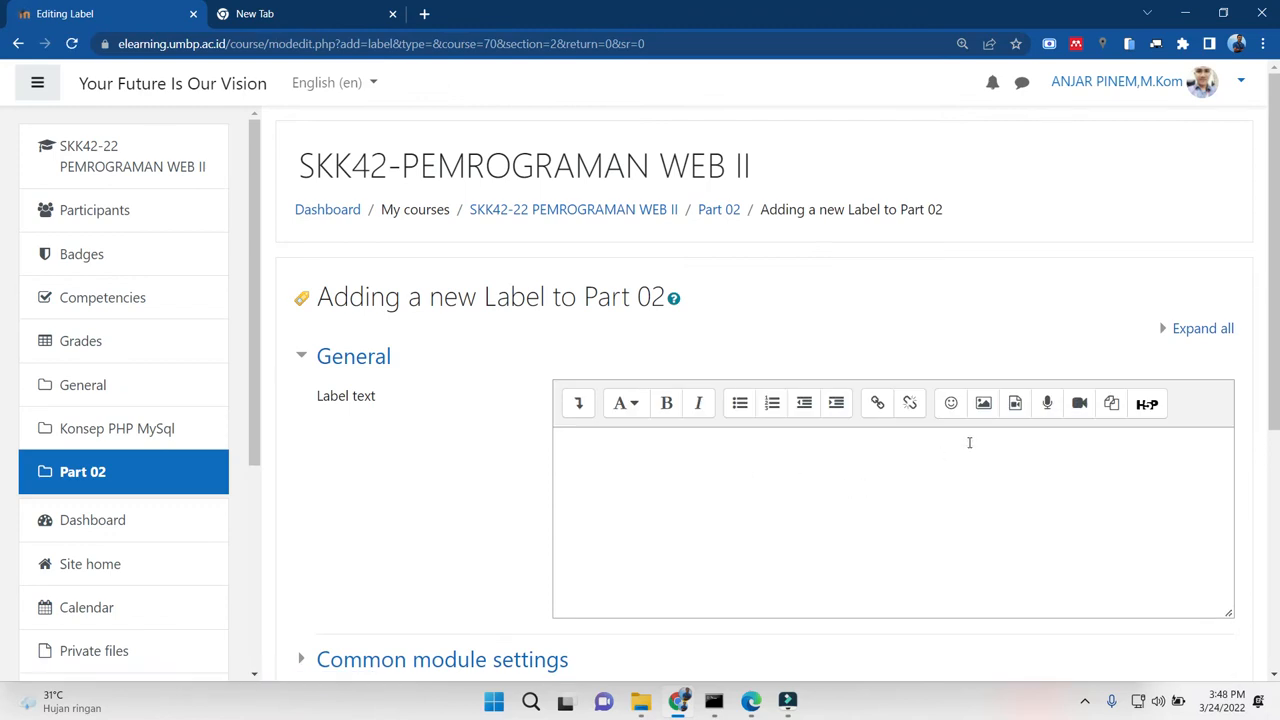
left_click(1079, 403)
Search the web for youtube in a new browser tab and open the YouTube site
left_click(425, 14)
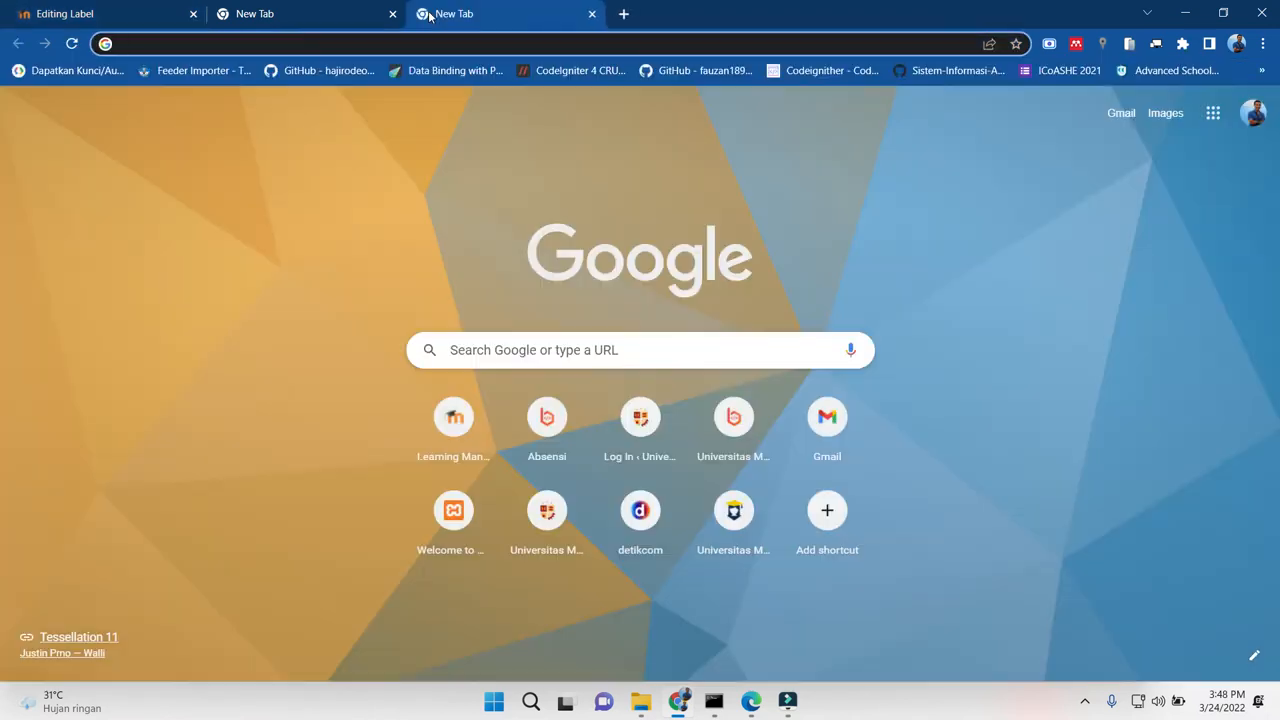
type("y")
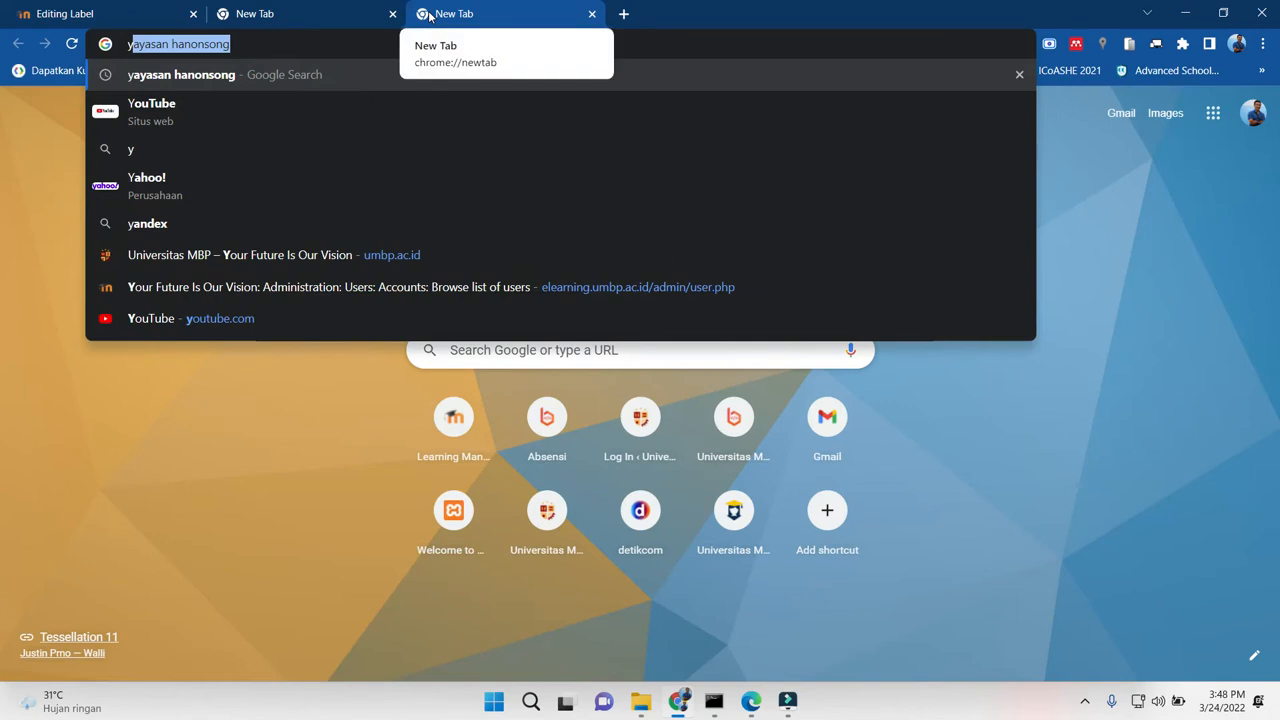
type("ou")
key("Return")
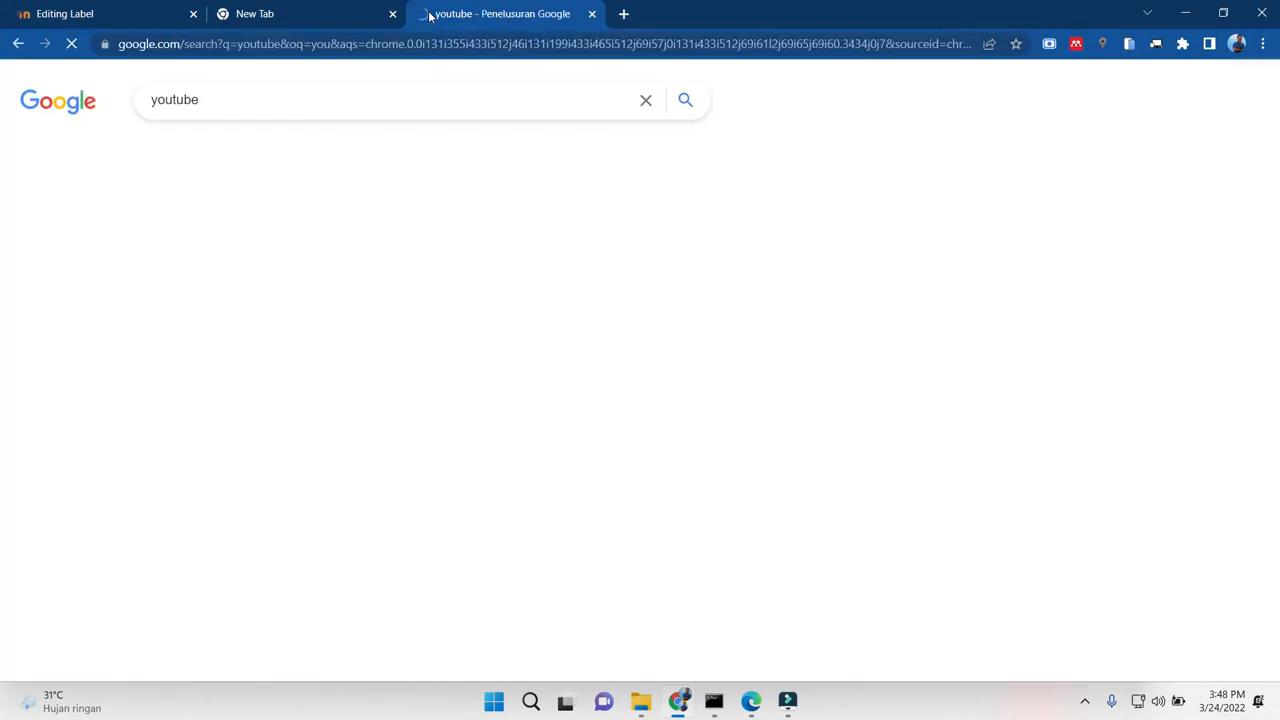
left_click(190, 250)
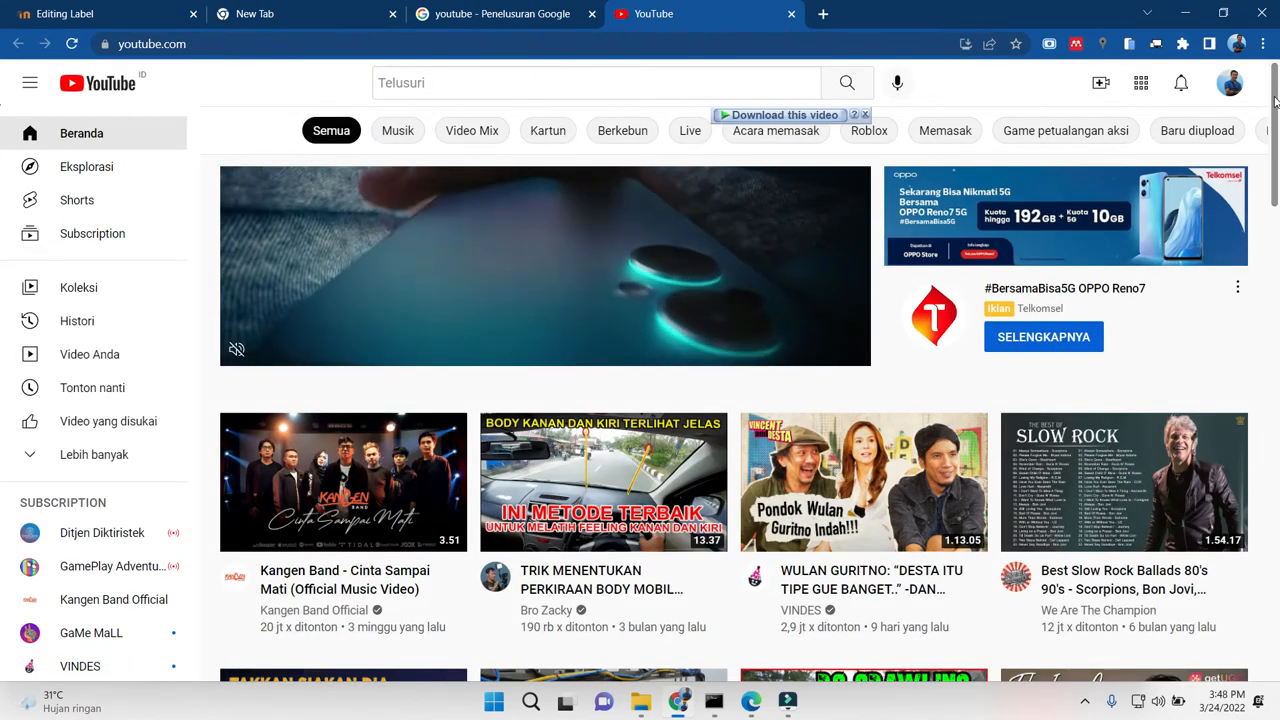
Copy the address of the YouTube video TRIK MENENTUKAN PERKIRAAN BODY MOBIL KANAN DAN KIRI, close its page and return to the label form
left_click(619, 471)
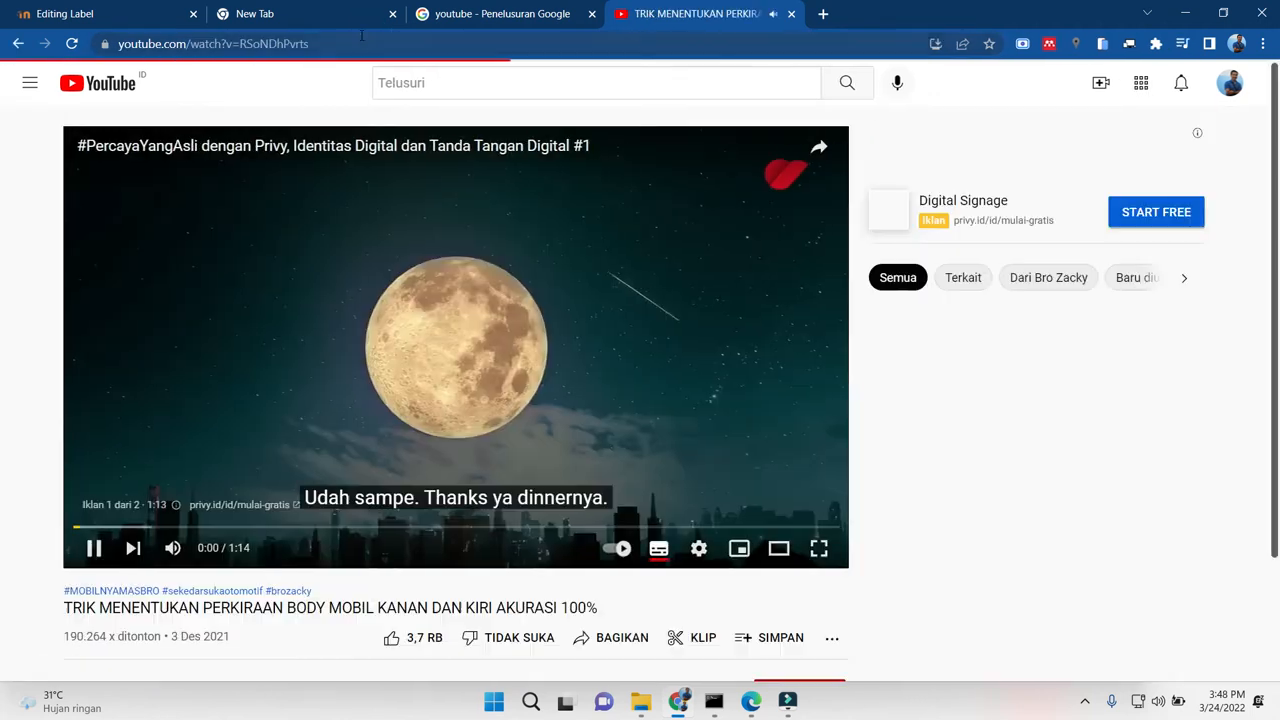
left_click(358, 38)
key("ctrl+c")
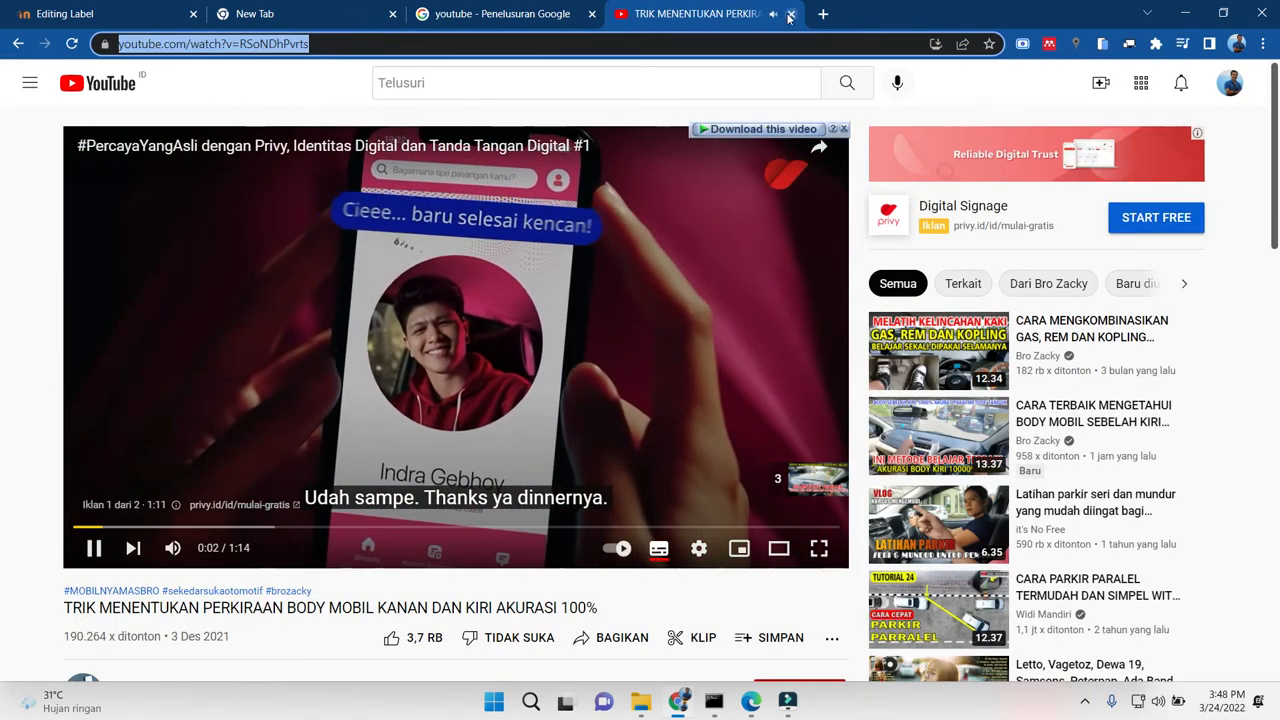
left_click(791, 13)
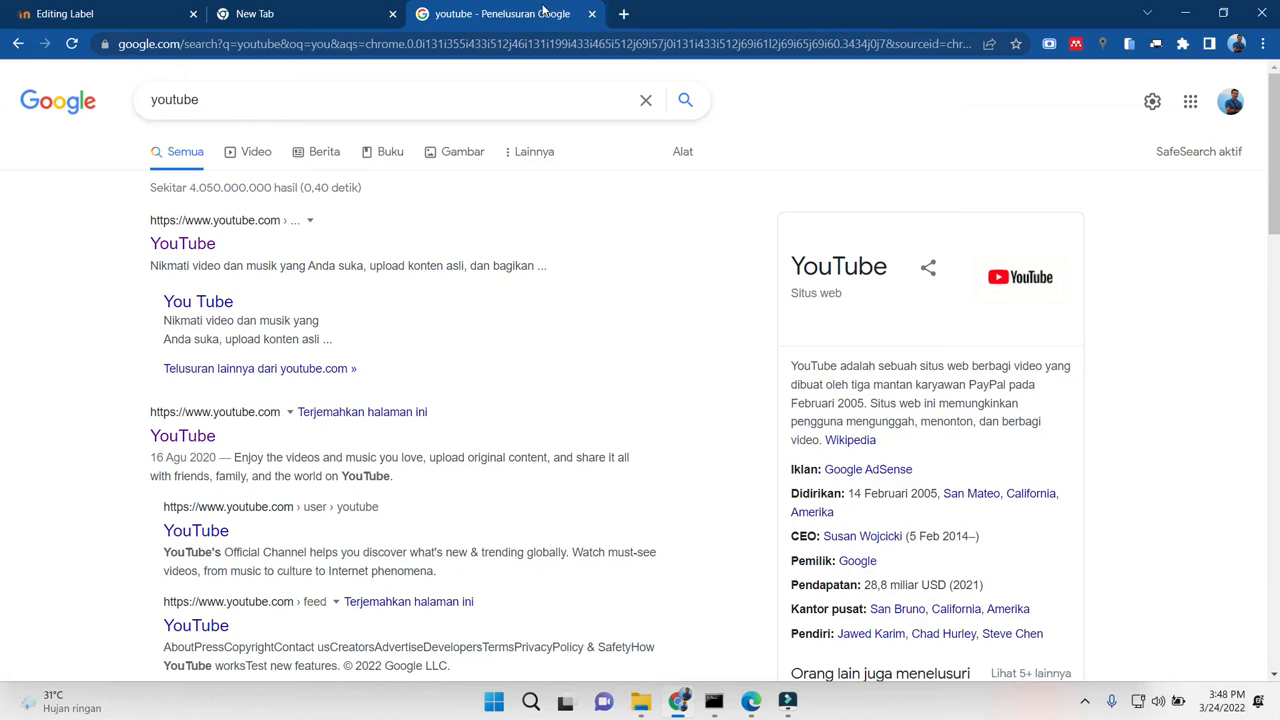
right_click(115, 14)
left_click(115, 14)
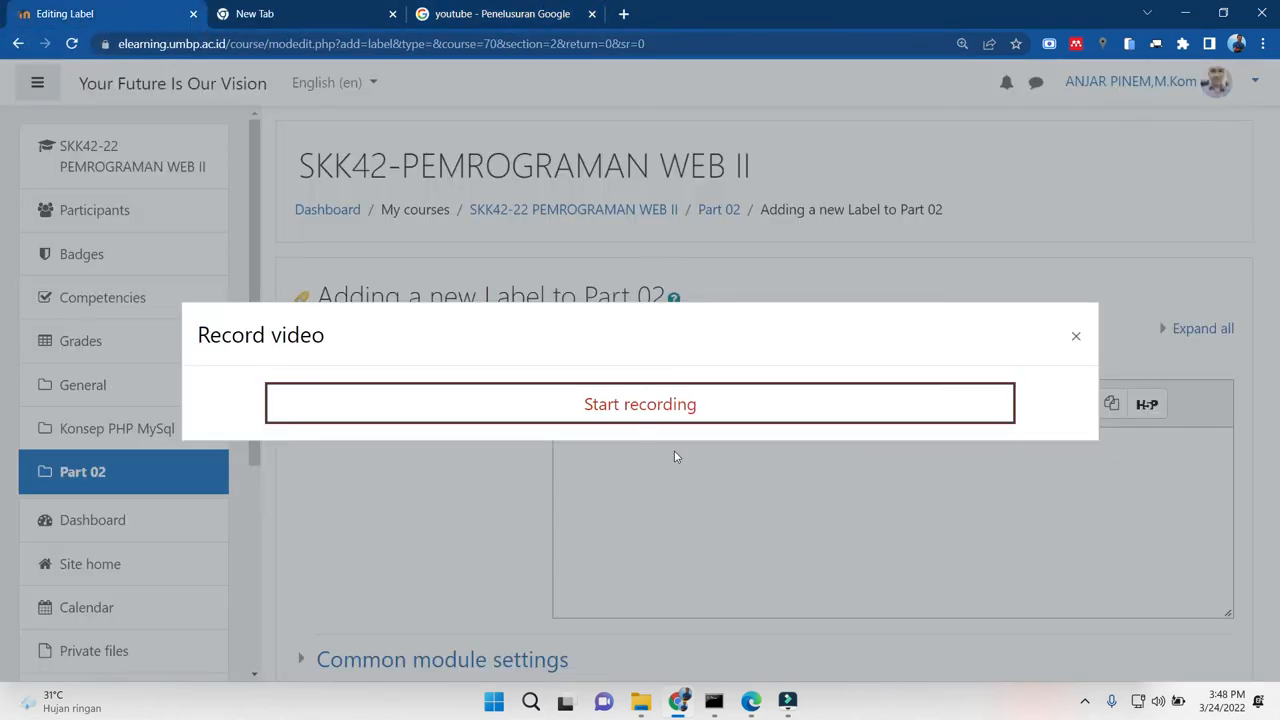
left_click(1076, 337)
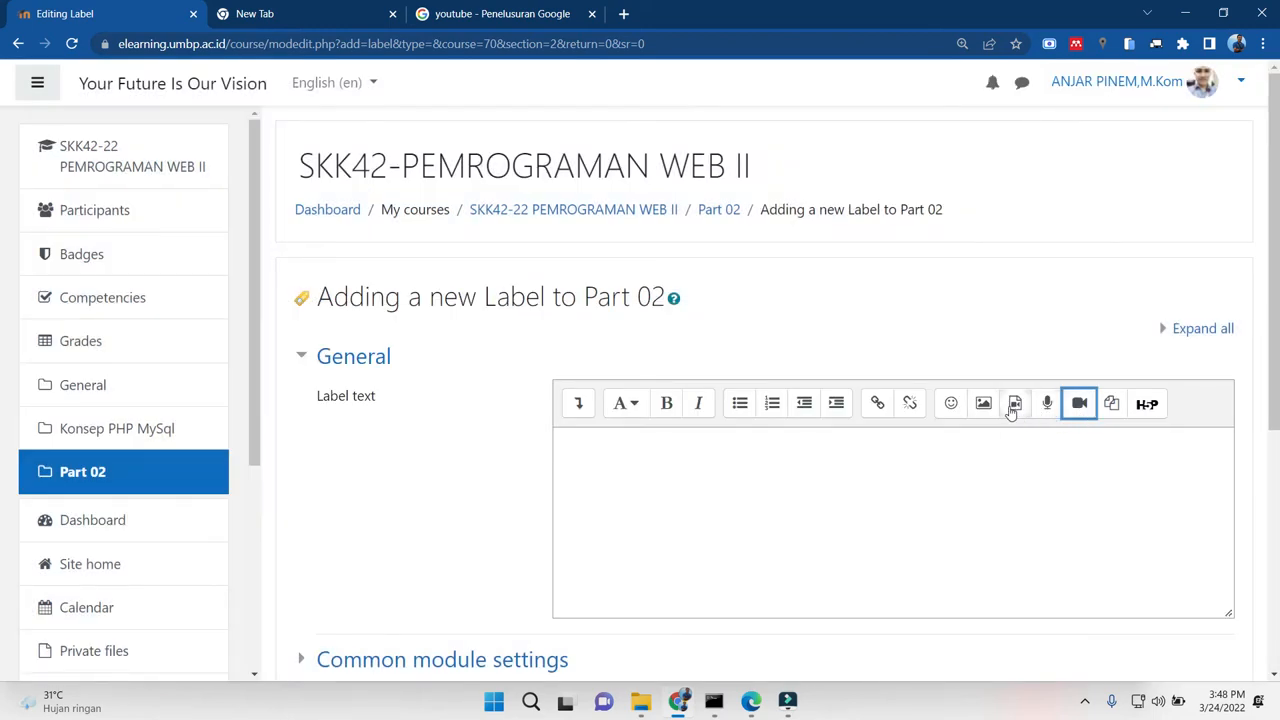
left_click(1013, 404)
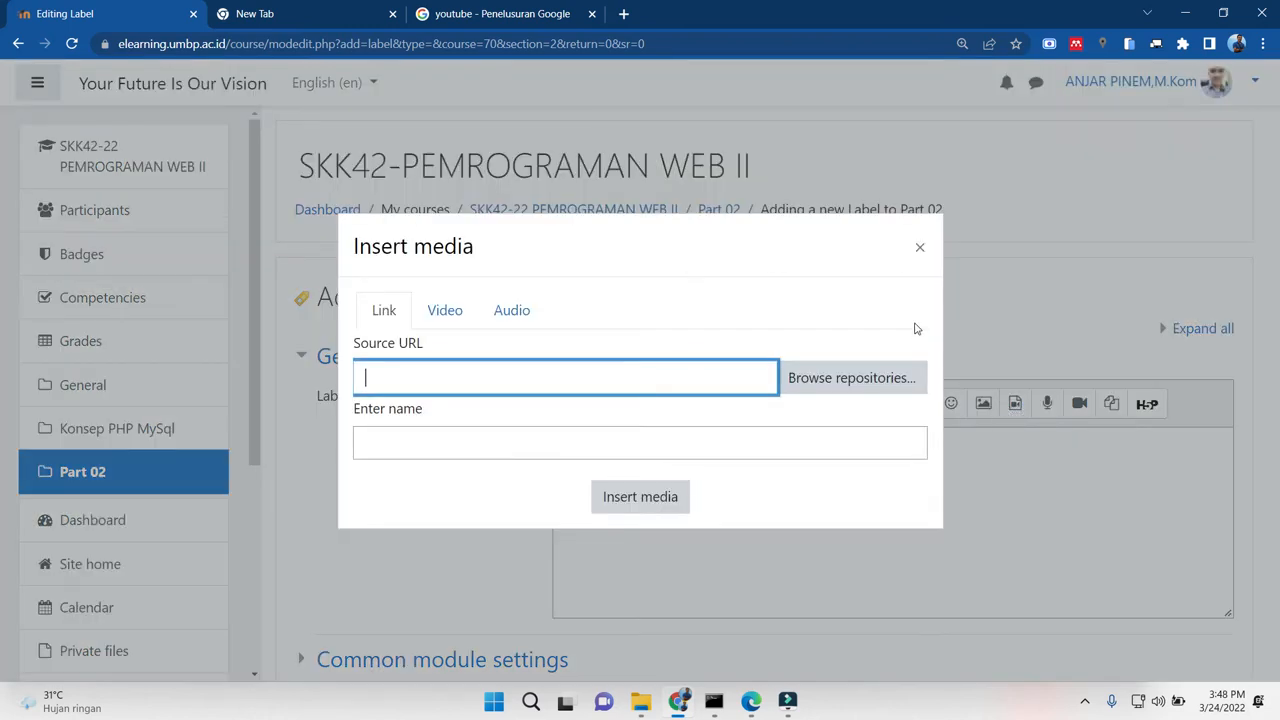
left_click(917, 249)
left_click(1075, 404)
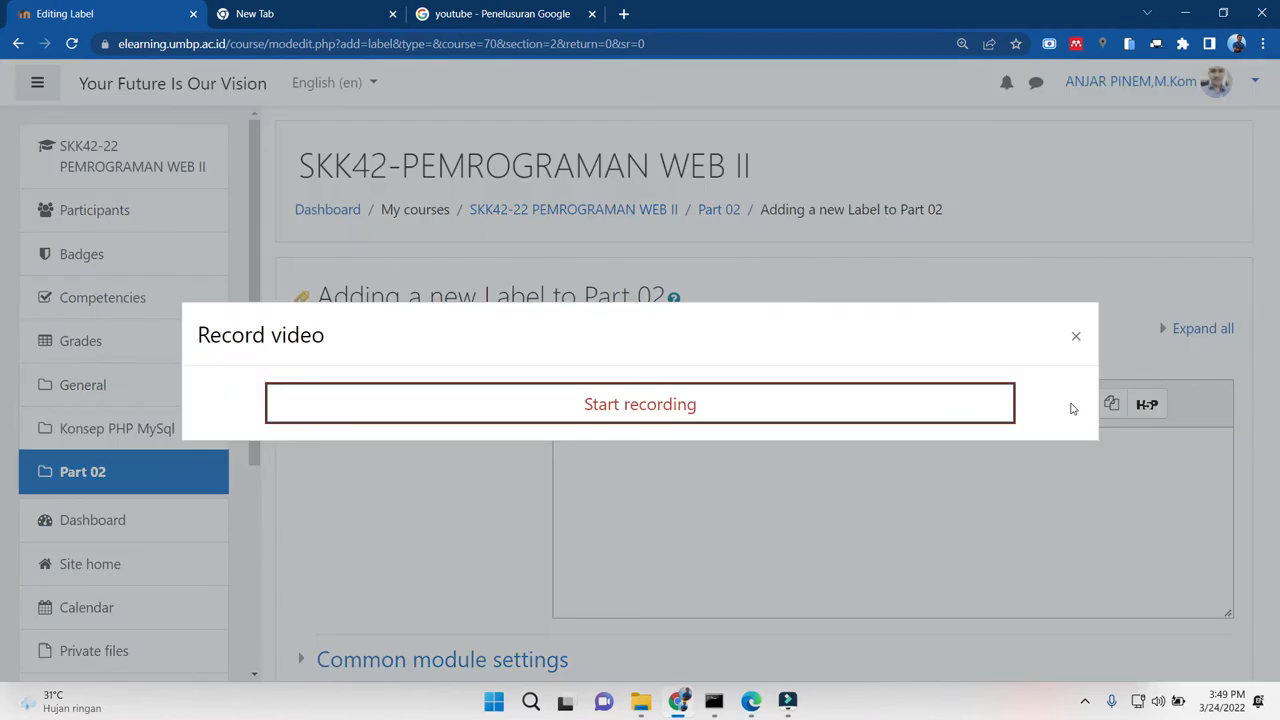
left_click(1076, 338)
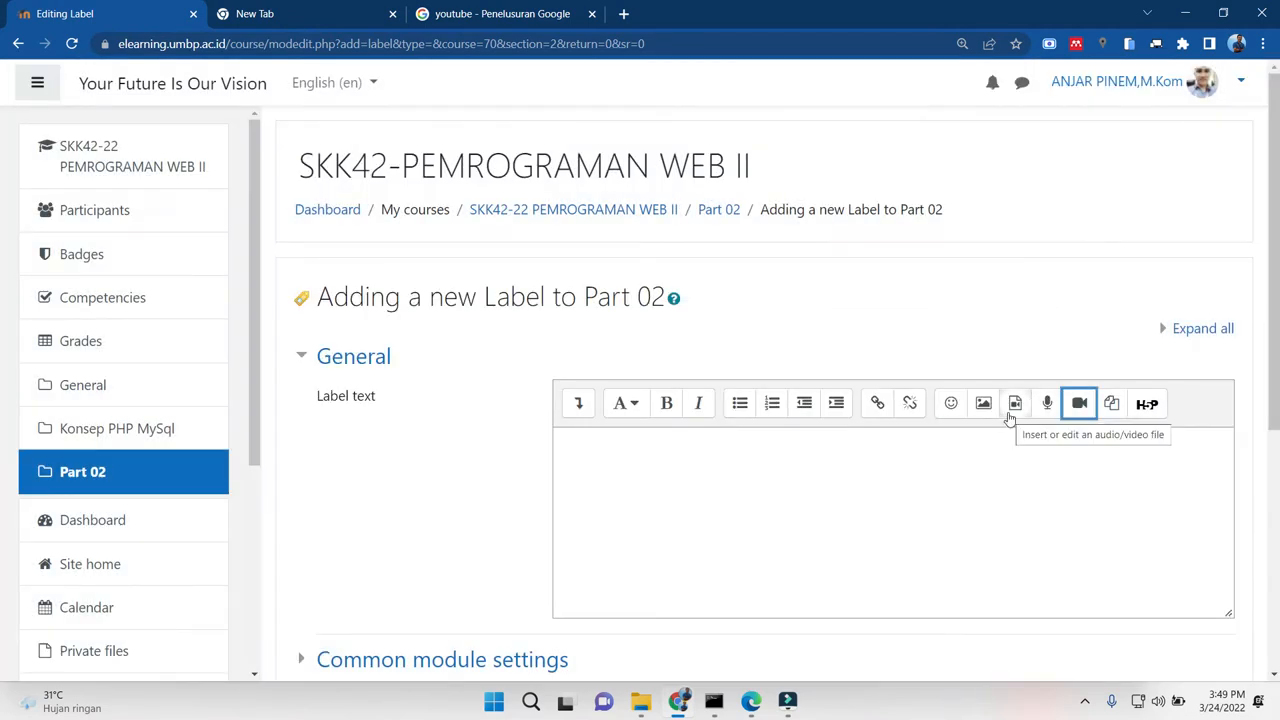
left_click(1013, 407)
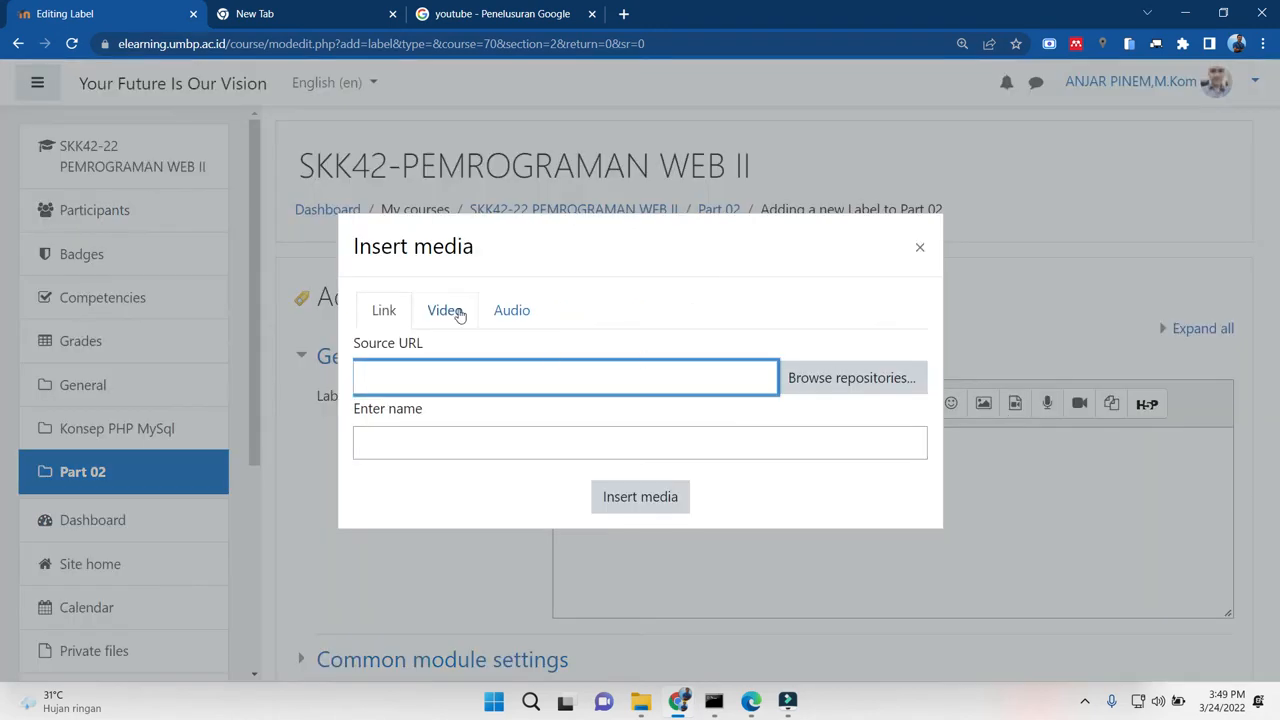
left_click(459, 314)
left_click(458, 390)
key("ctrl+v")
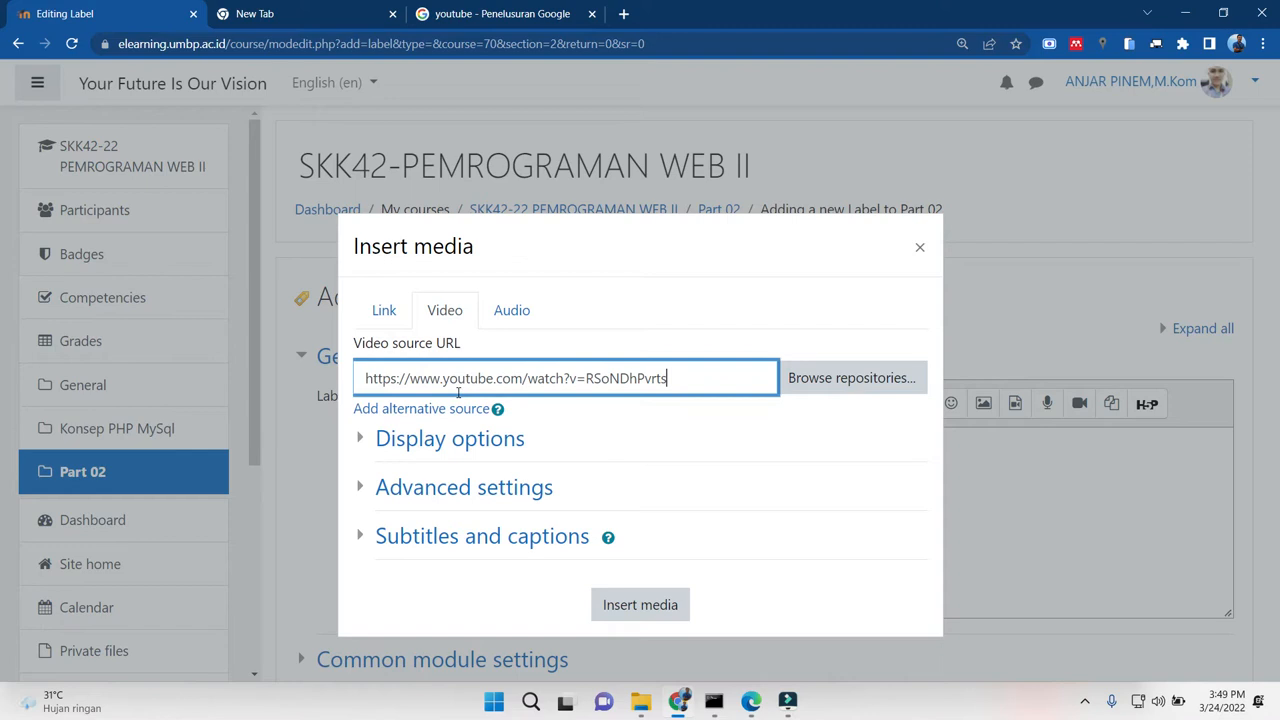
left_click(632, 605)
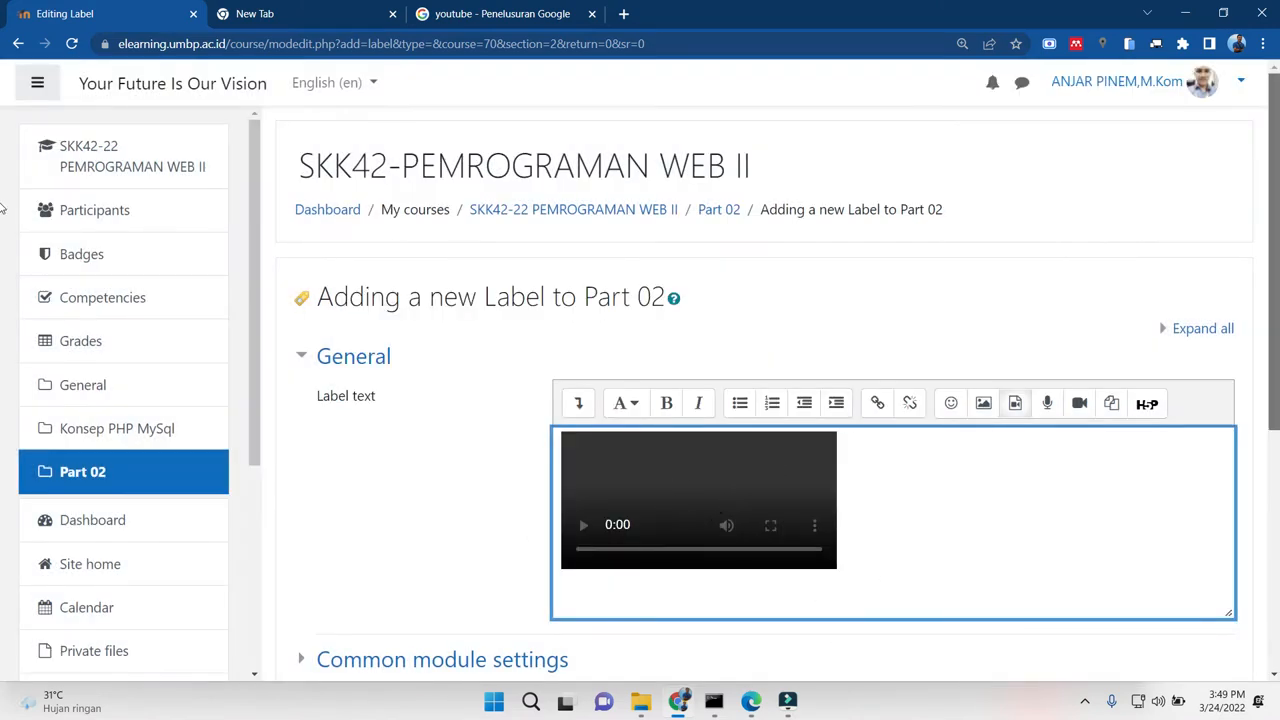
scroll(869, 466, "down", 4)
left_click(688, 506)
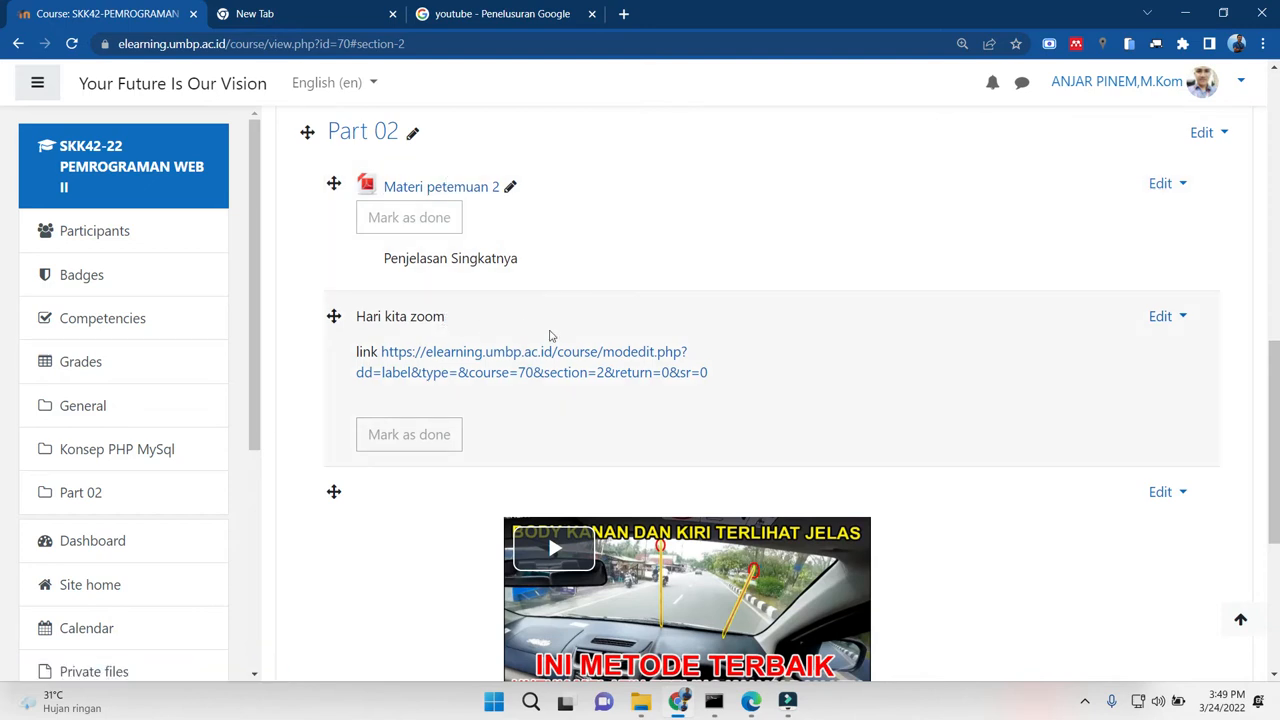
Start adding a Forum activity to Part 02 and name it Forum Pertemuan 2
scroll(3, 472, "down", 3)
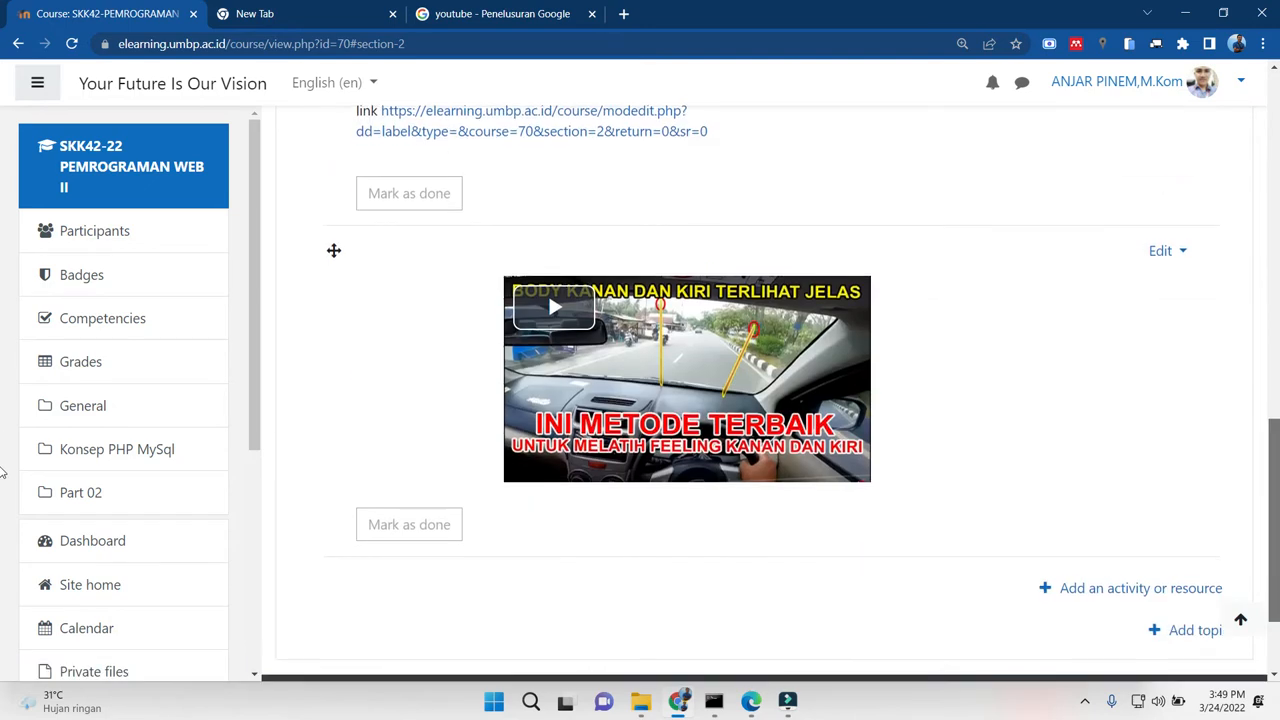
scroll(3, 472, "down", 1)
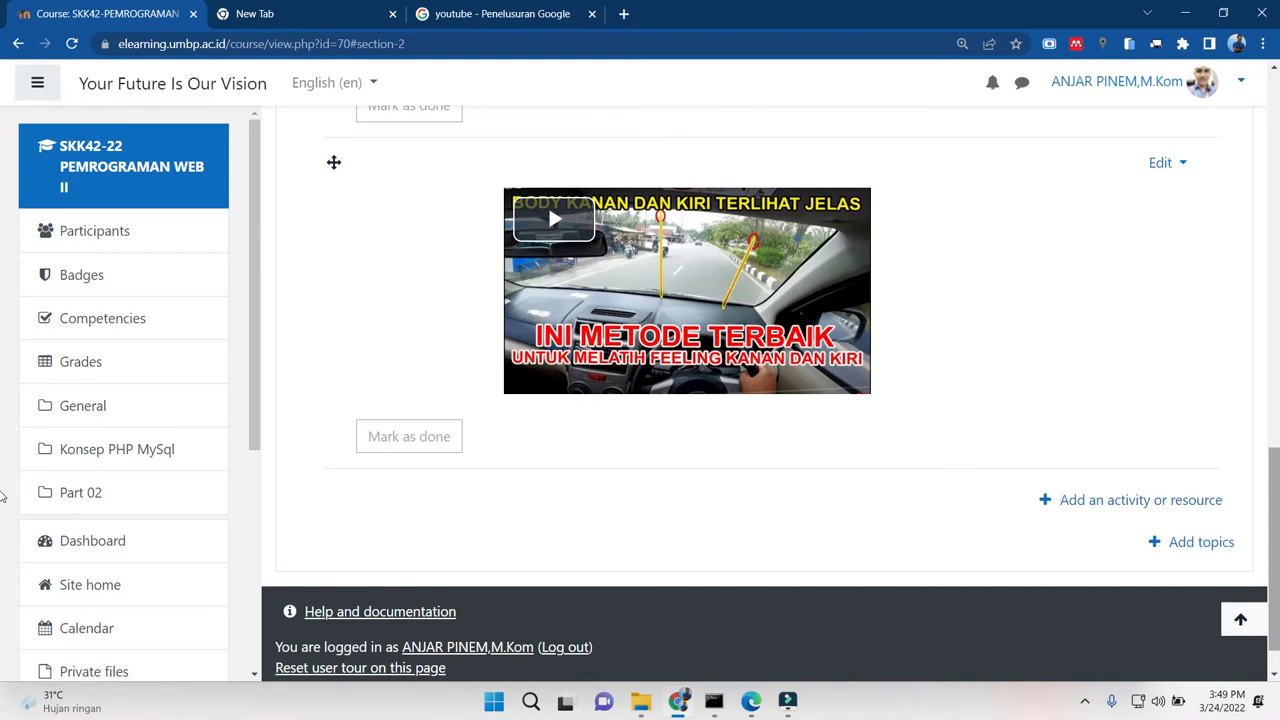
left_click(1140, 501)
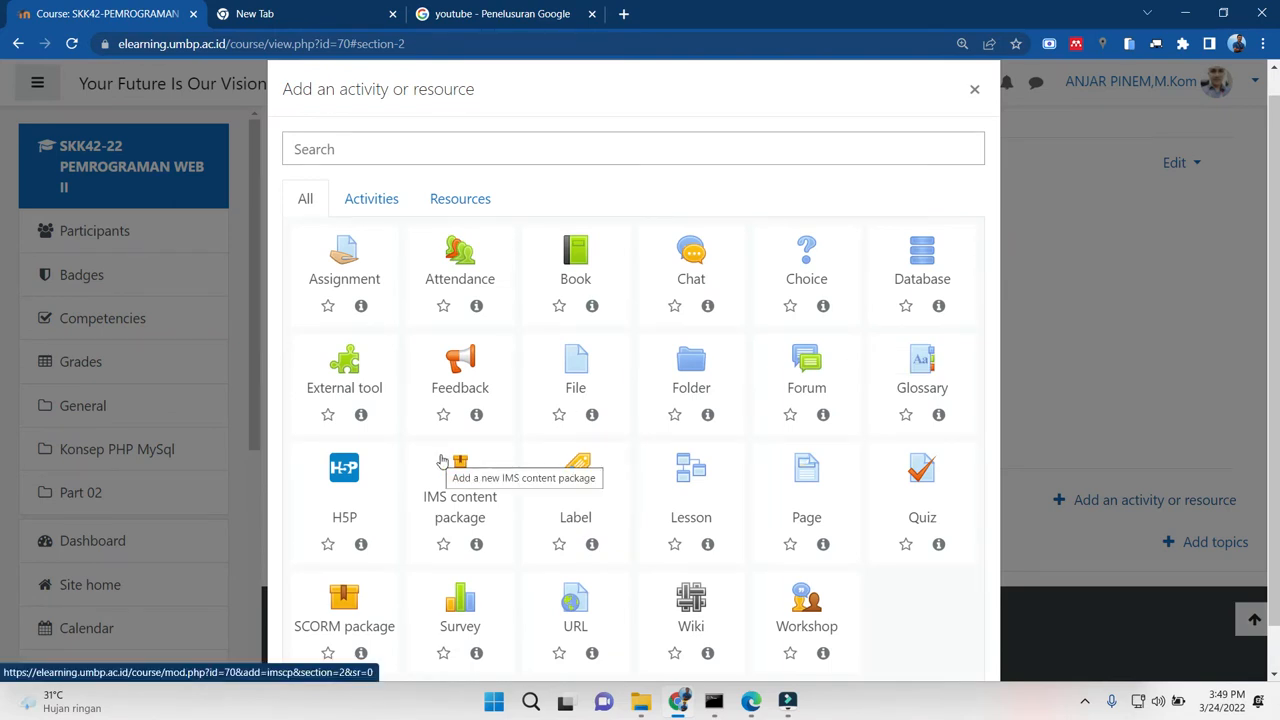
left_click(386, 205)
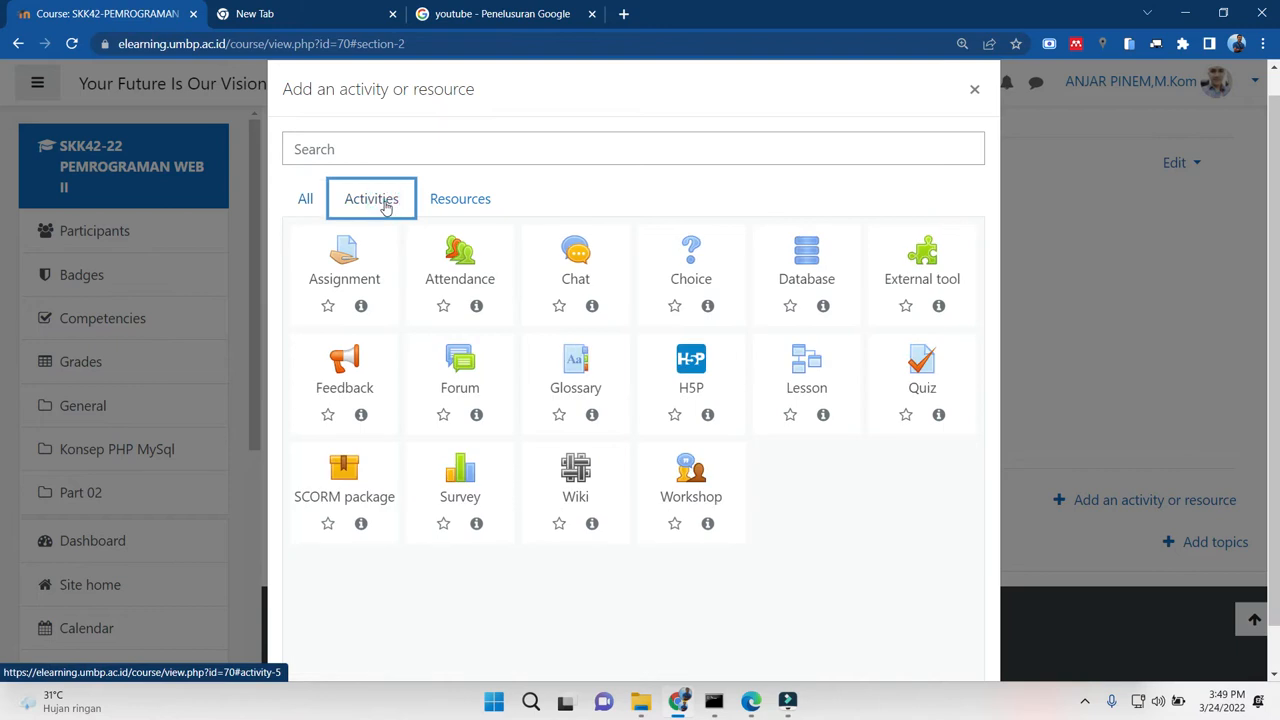
left_click(462, 382)
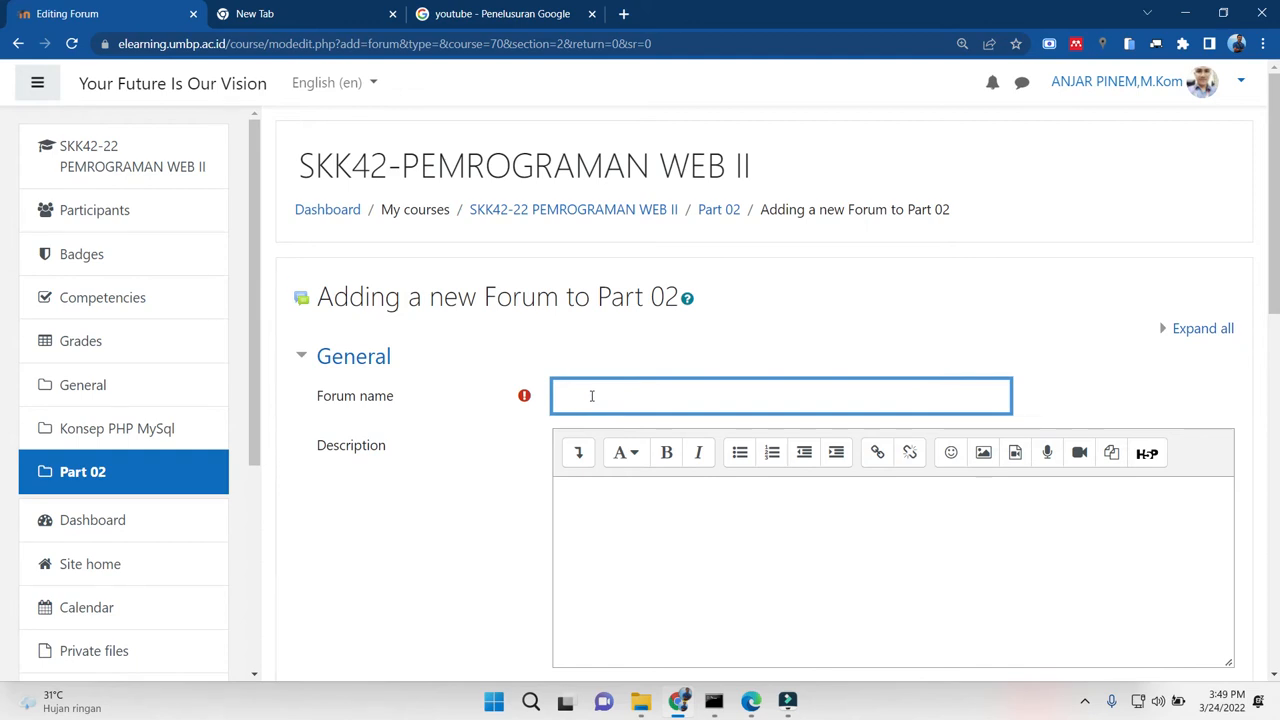
type("Forum Pertemuan")
Describe the forum as Penjelasan Forum, show the description on the course page, and save and display the forum
left_click(566, 483)
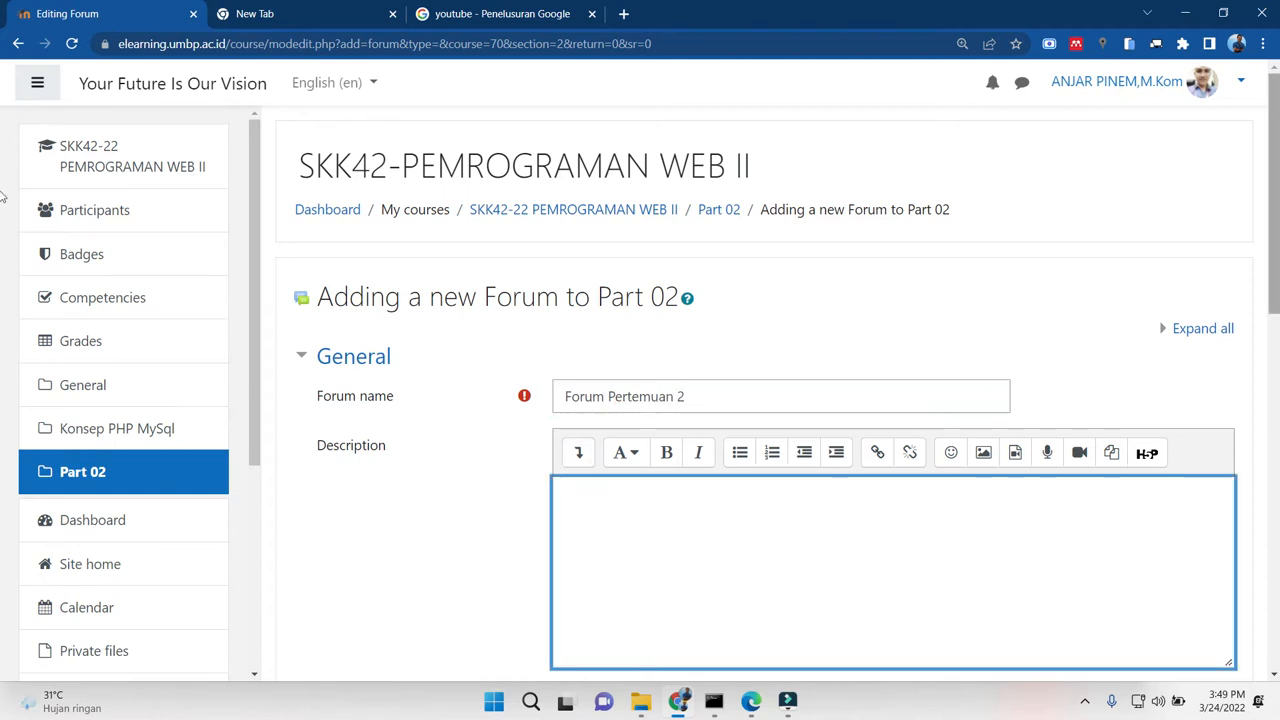
scroll(776, 362, "down", 3)
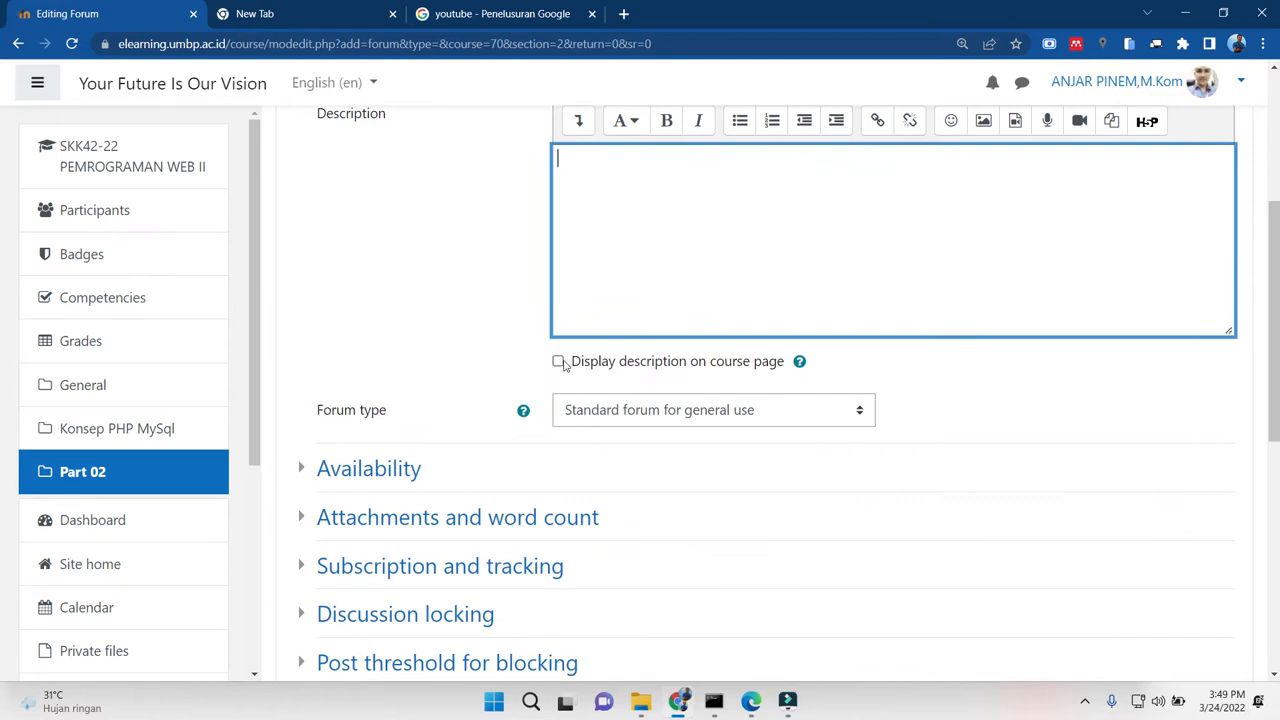
left_click(558, 362)
left_click(626, 230)
type("Penjelasan Forum")
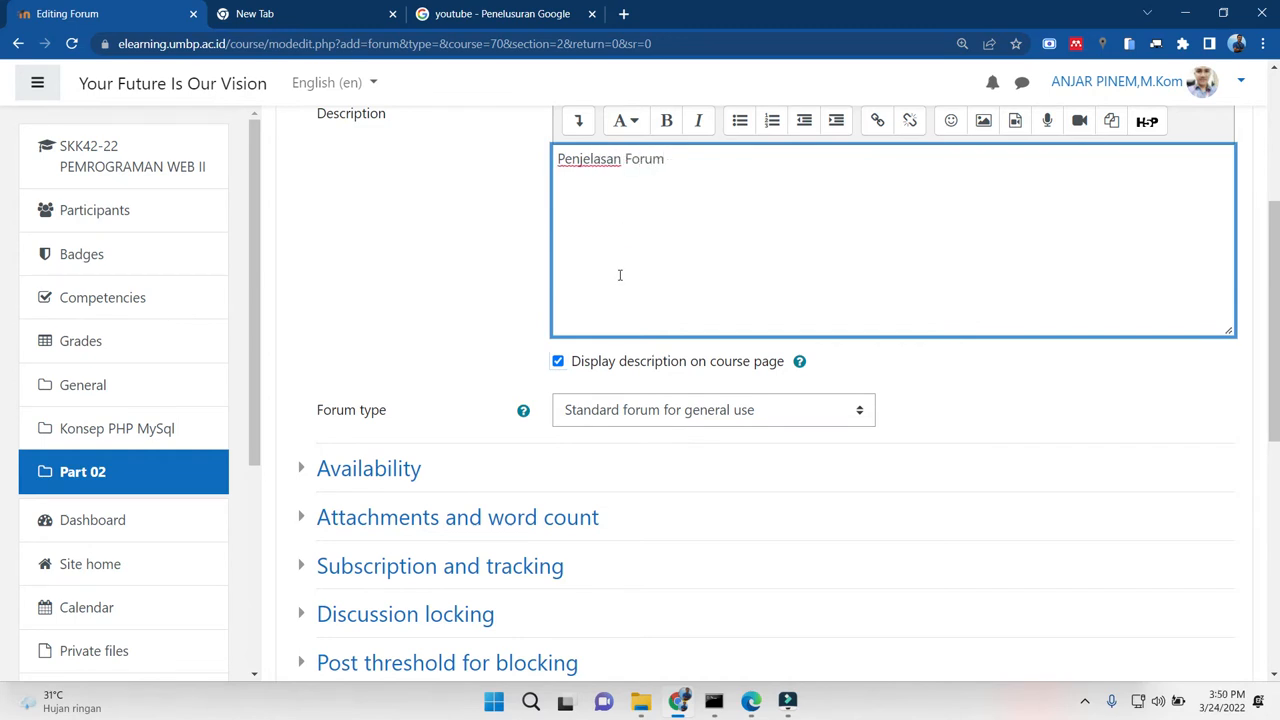
scroll(619, 275, "down", 5)
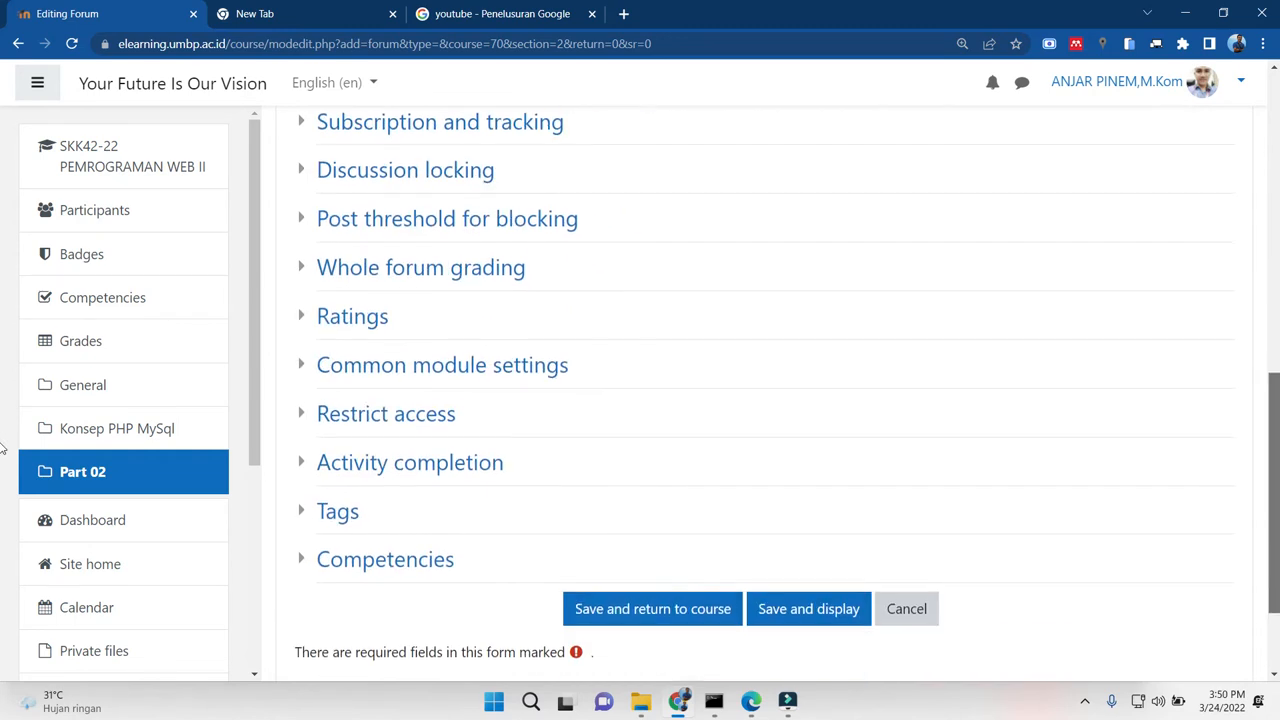
left_click(763, 608)
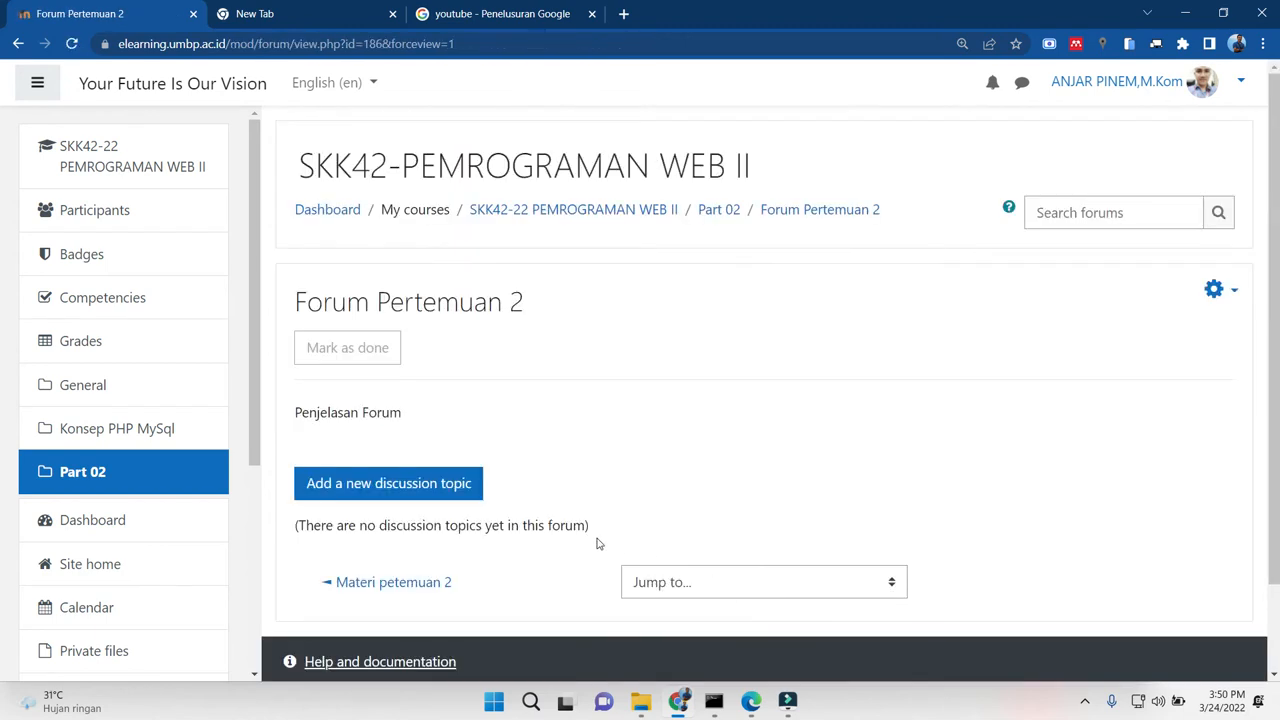
Start a new discussion topic in the forum with the subject Bagaimana dengan X
left_click(436, 494)
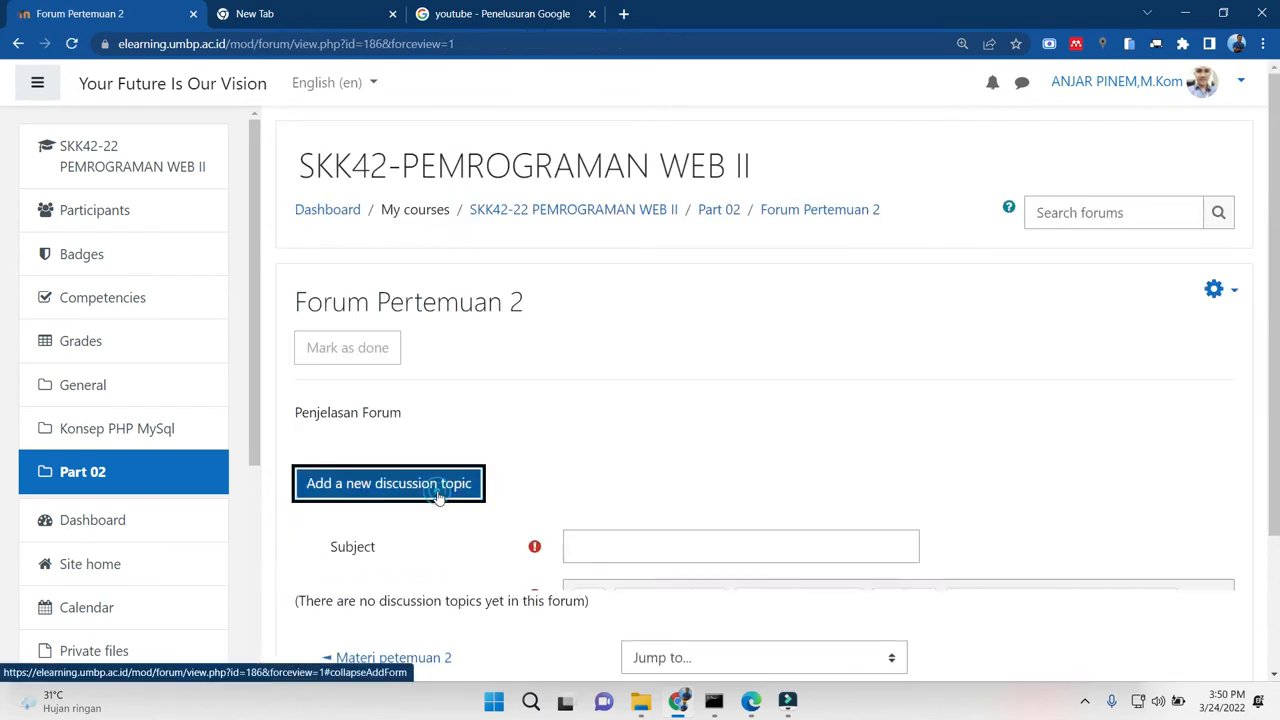
left_click(580, 536)
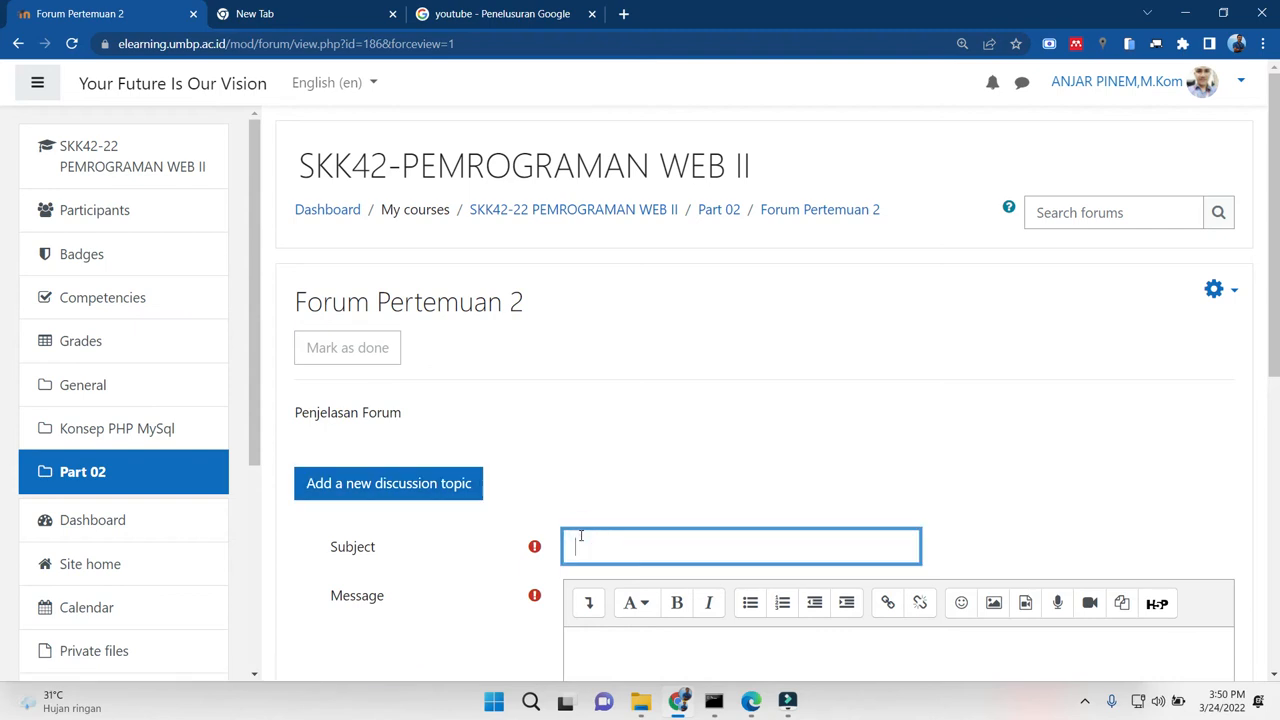
type("Bagaimana dengan X")
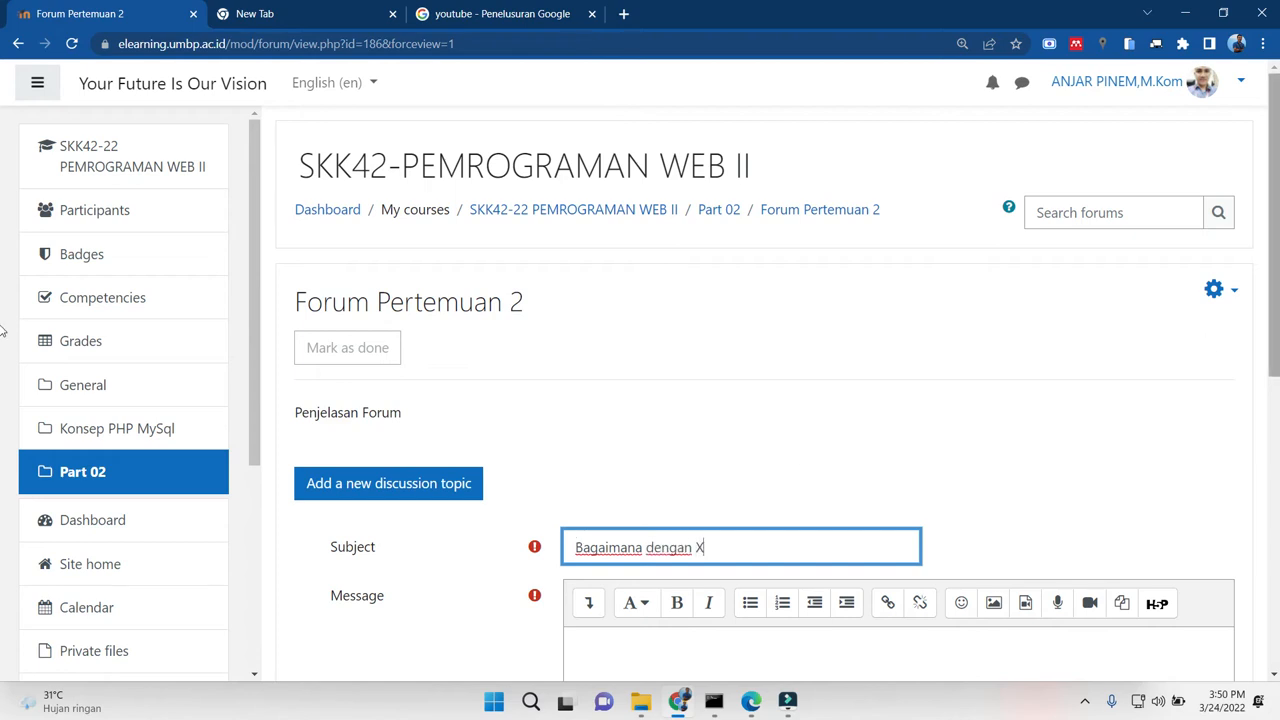
Write the message "Silahkan diskusikan disini tentang X tersebut?" for the topic and post it to the forum
scroll(864, 505, "down", 2)
left_click(862, 492)
type("Silah")
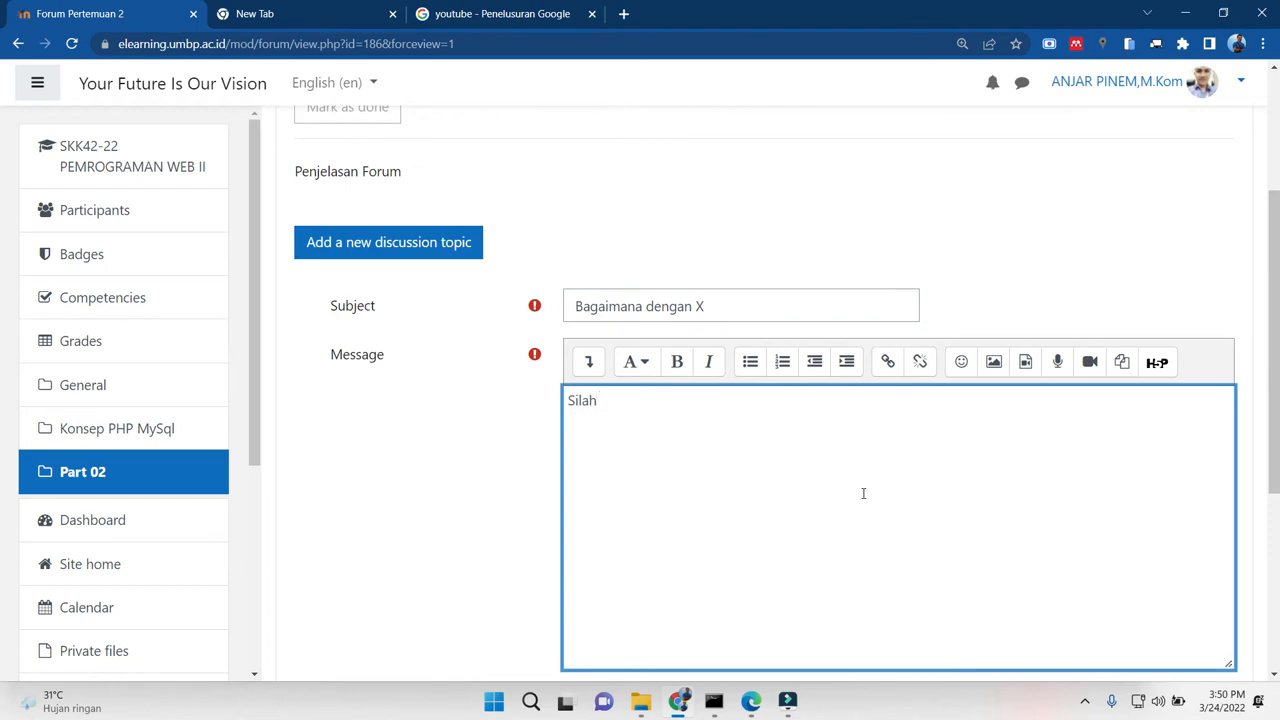
type("kan diskusikan disini")
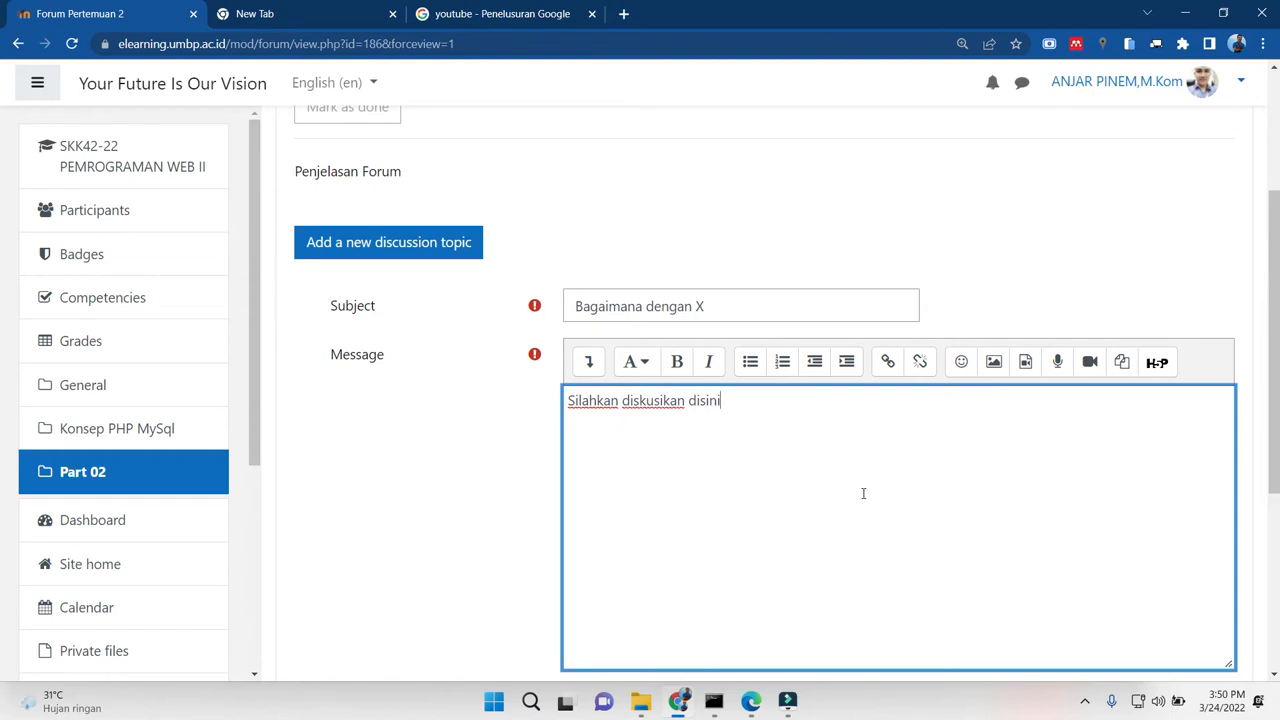
type(" tentang X tersebut")
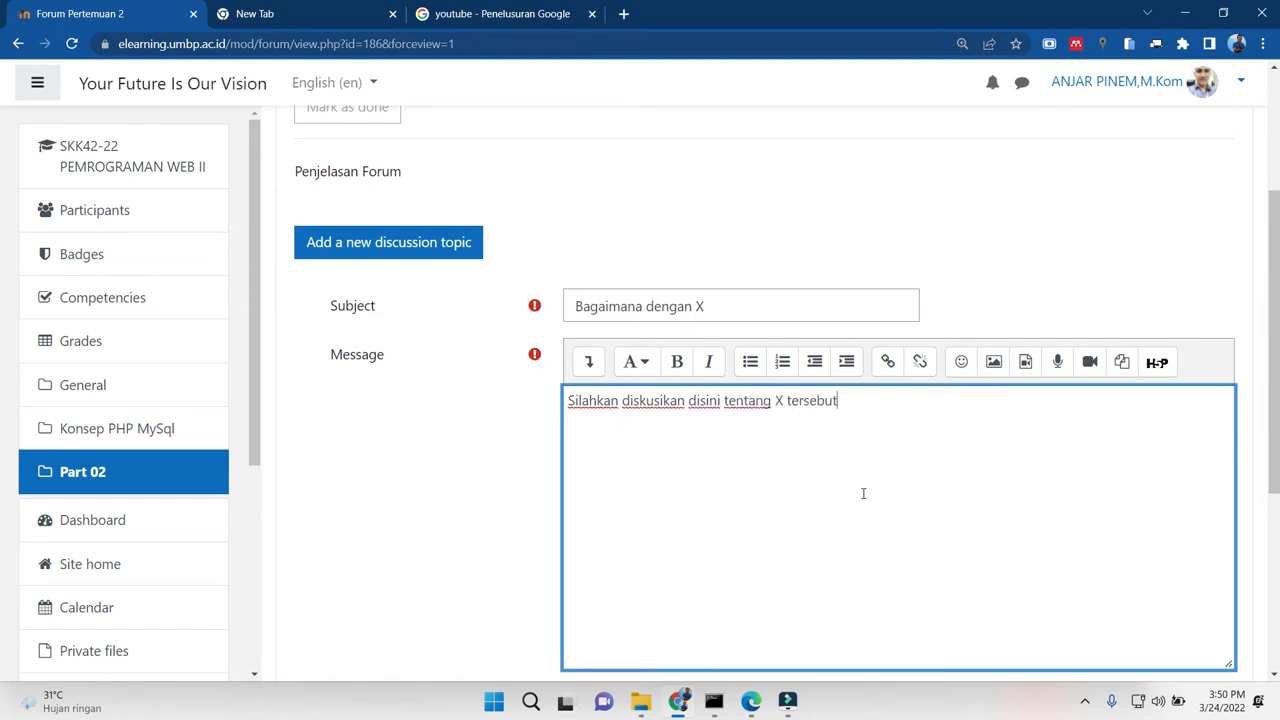
type("?")
scroll(863, 493, "down", 3)
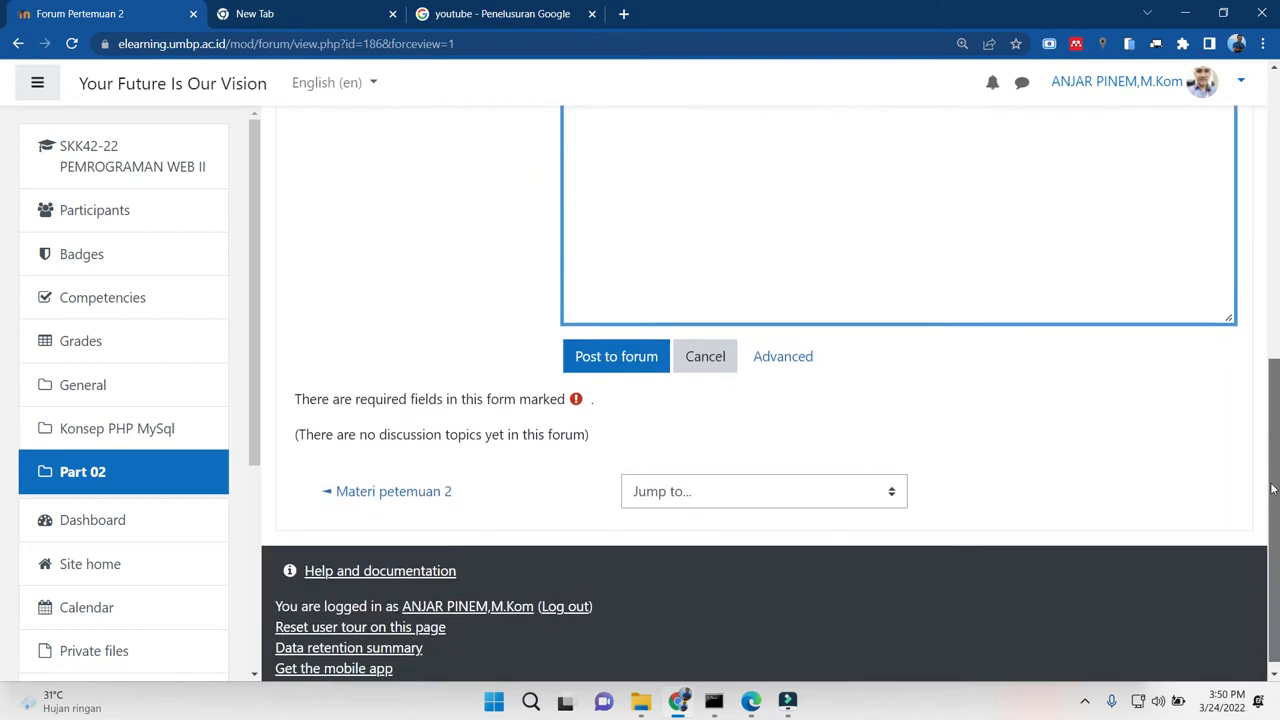
left_click(603, 356)
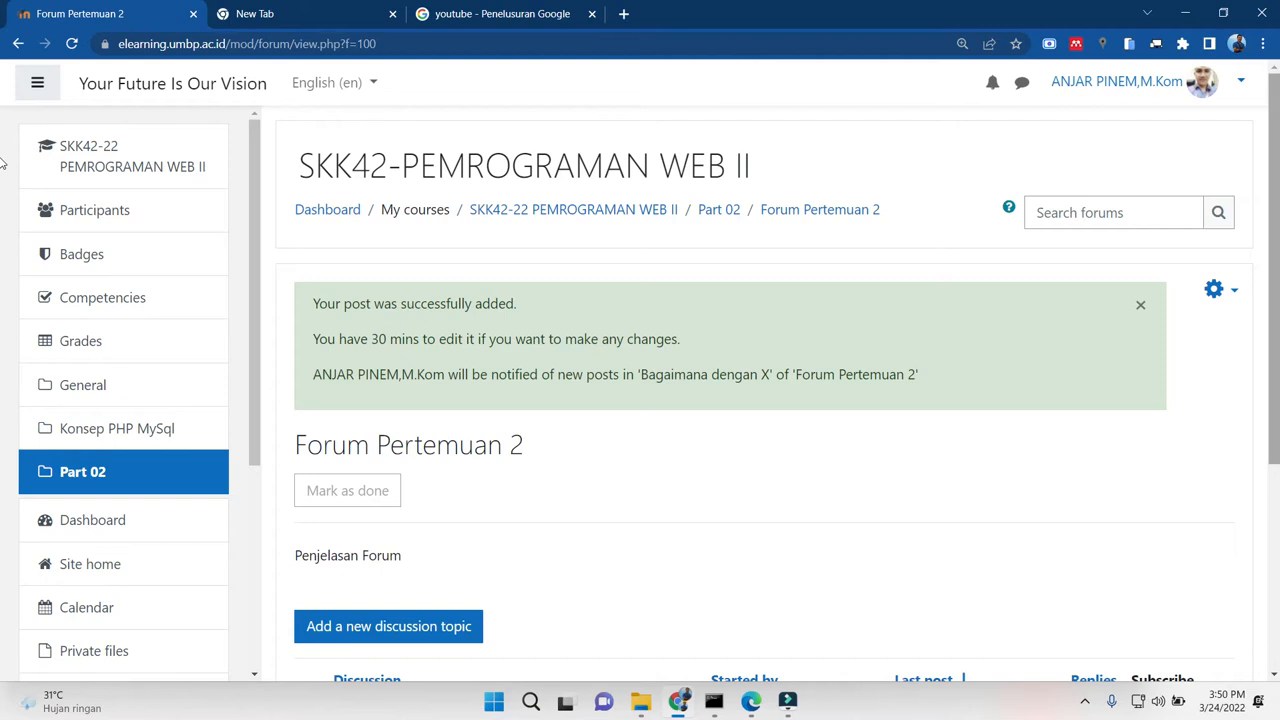
Open the Bagaimana dengan X discussion to view its post, and return to Part 02 of the course
scroll(1276, 378, "down", 3)
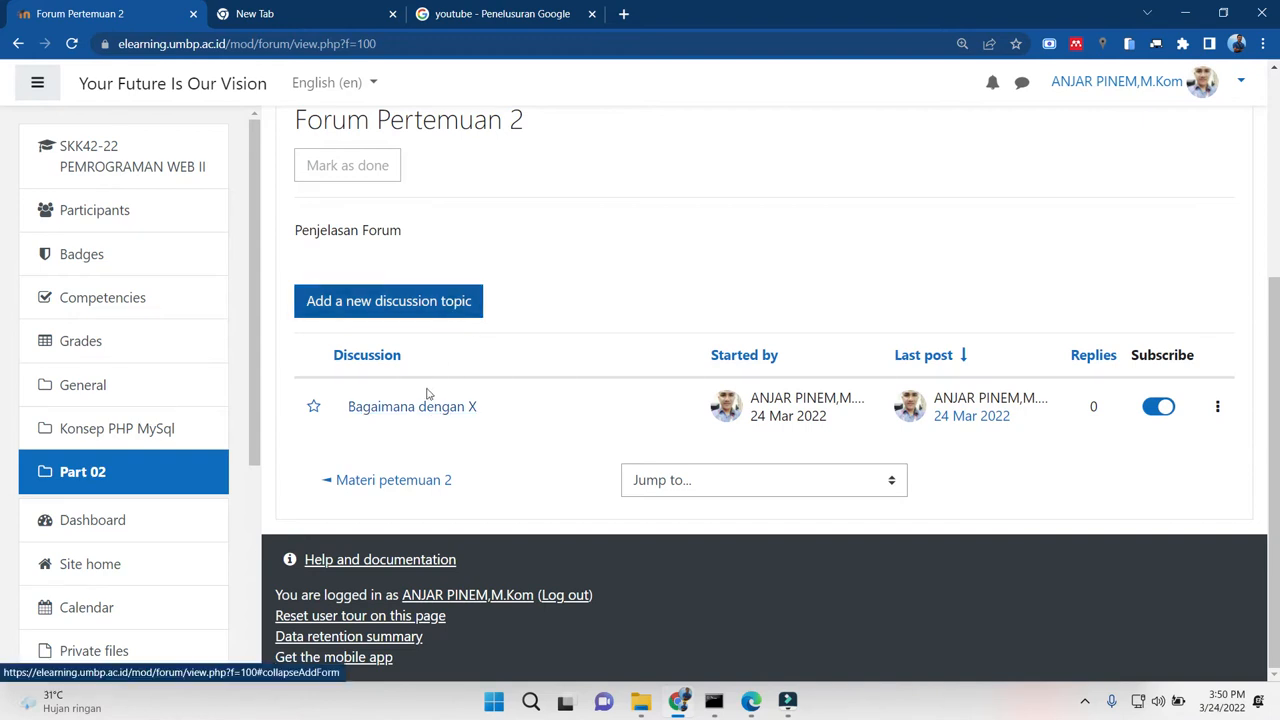
left_click(425, 418)
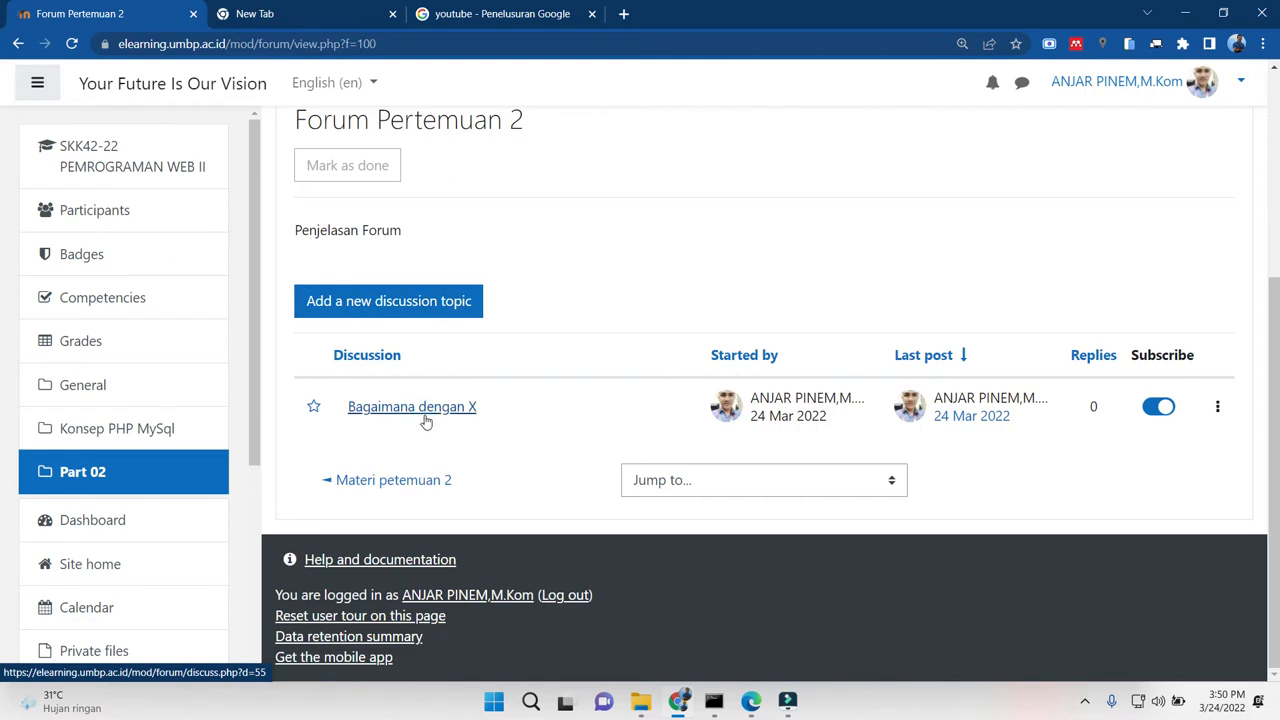
scroll(1160, 480, "down", 2)
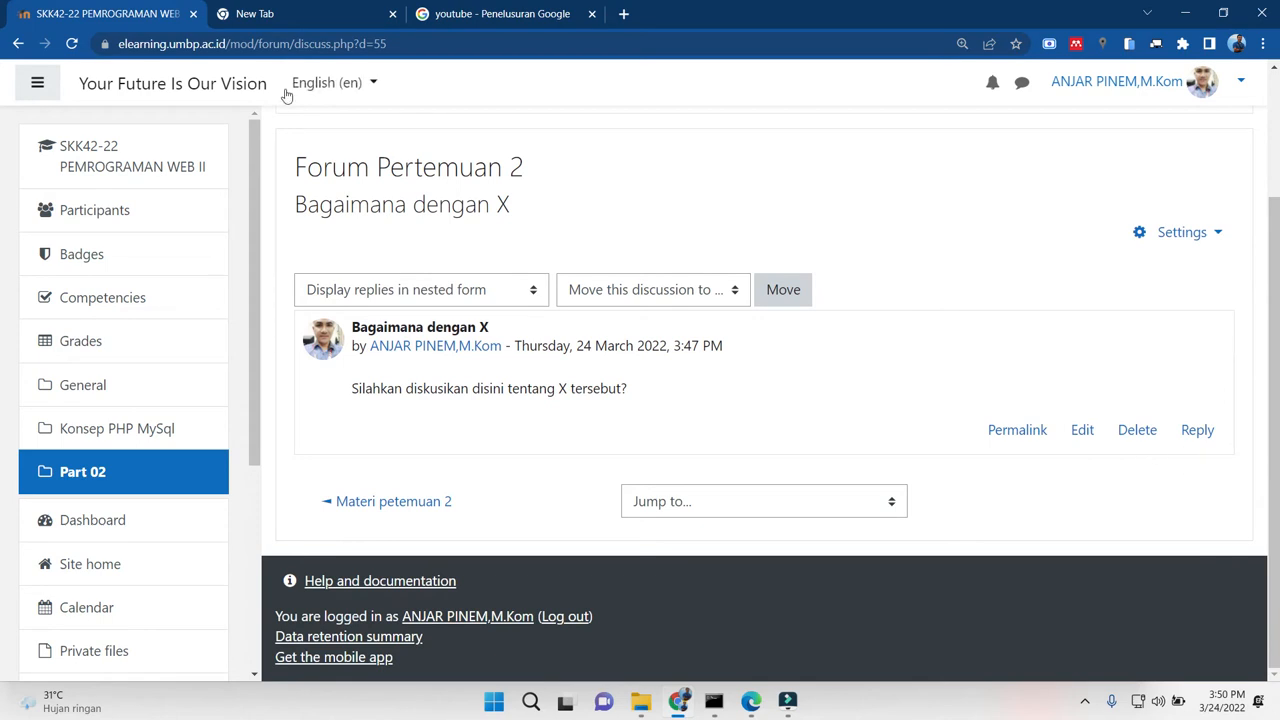
left_click(20, 43)
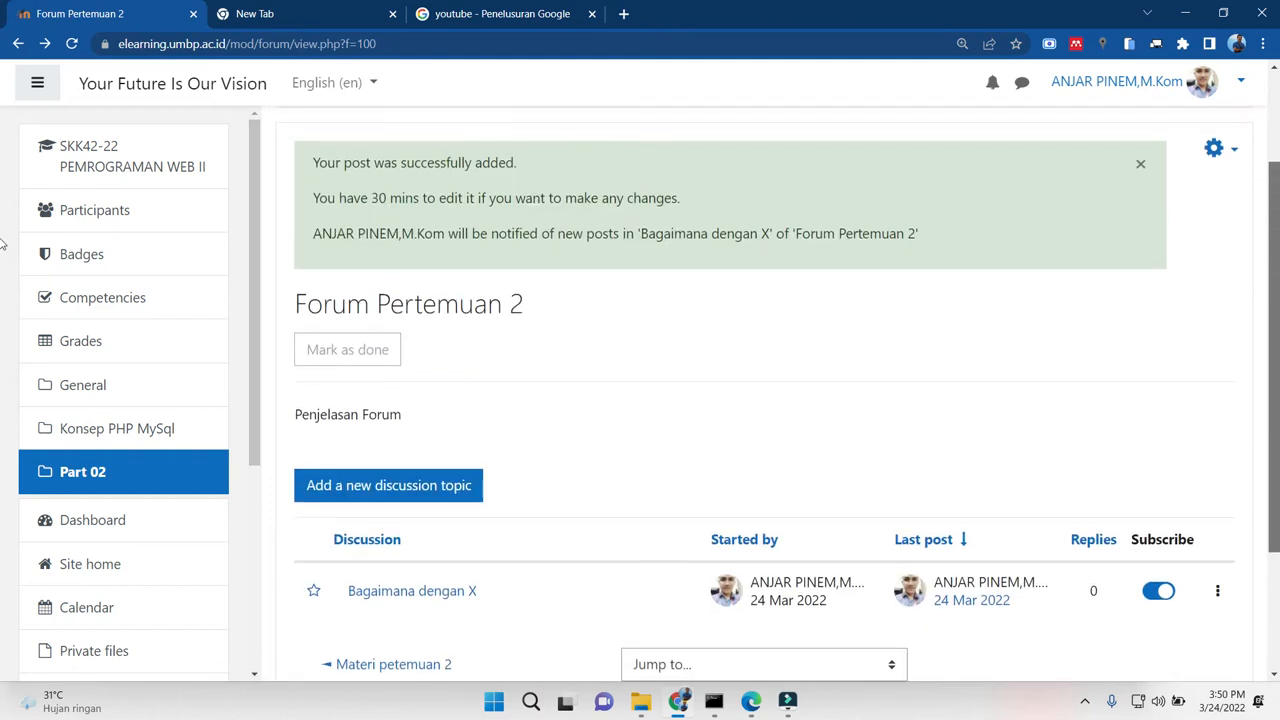
left_click_drag(1275, 338, 1275, 273)
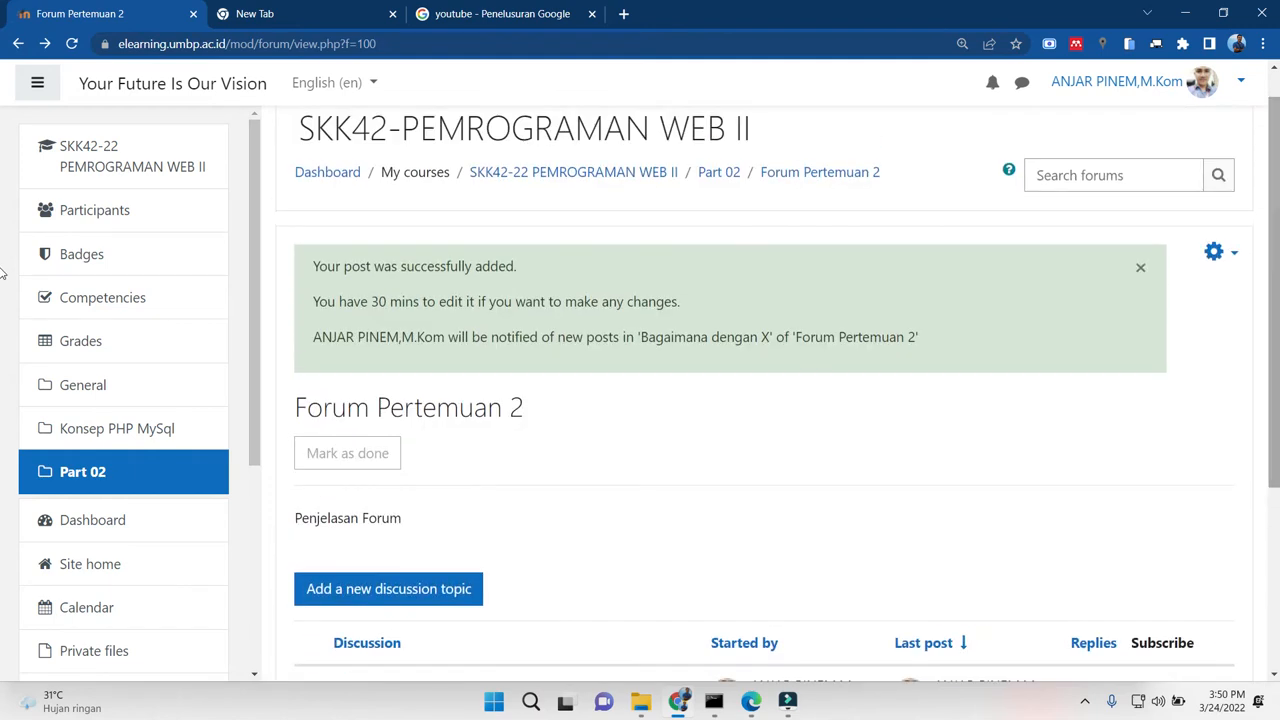
left_click(740, 175)
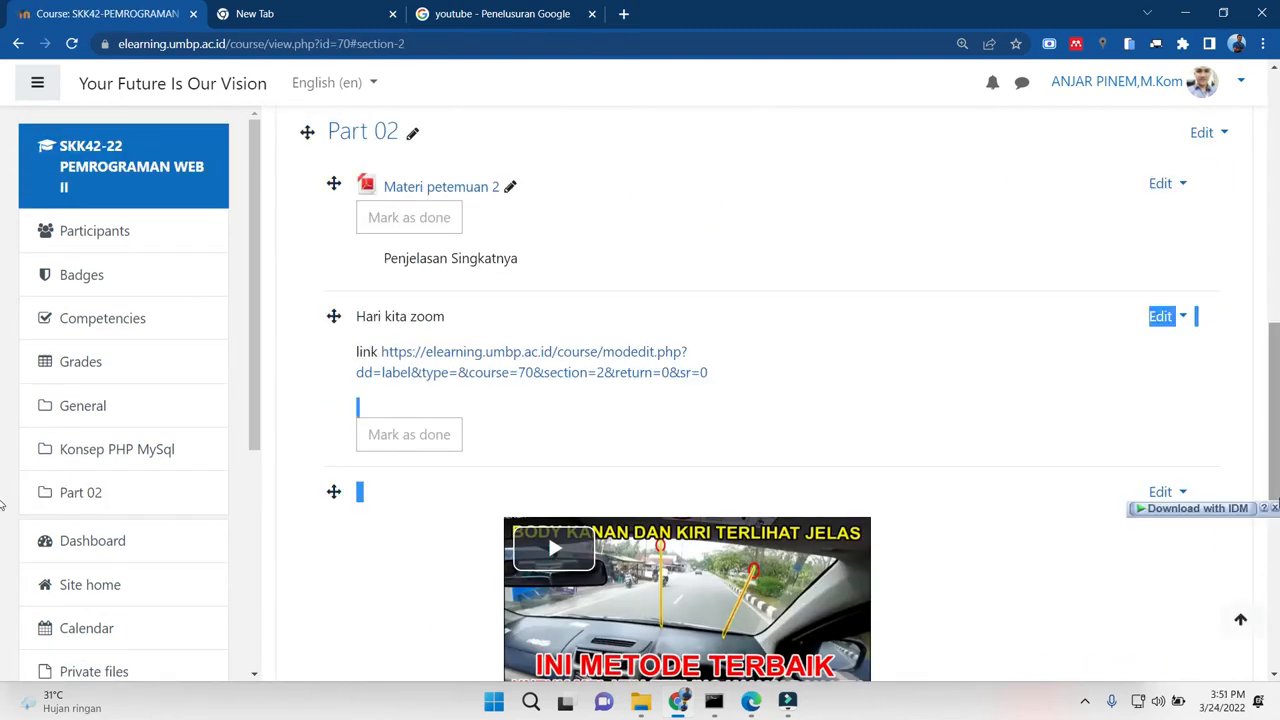
scroll(2, 600, "down", 5)
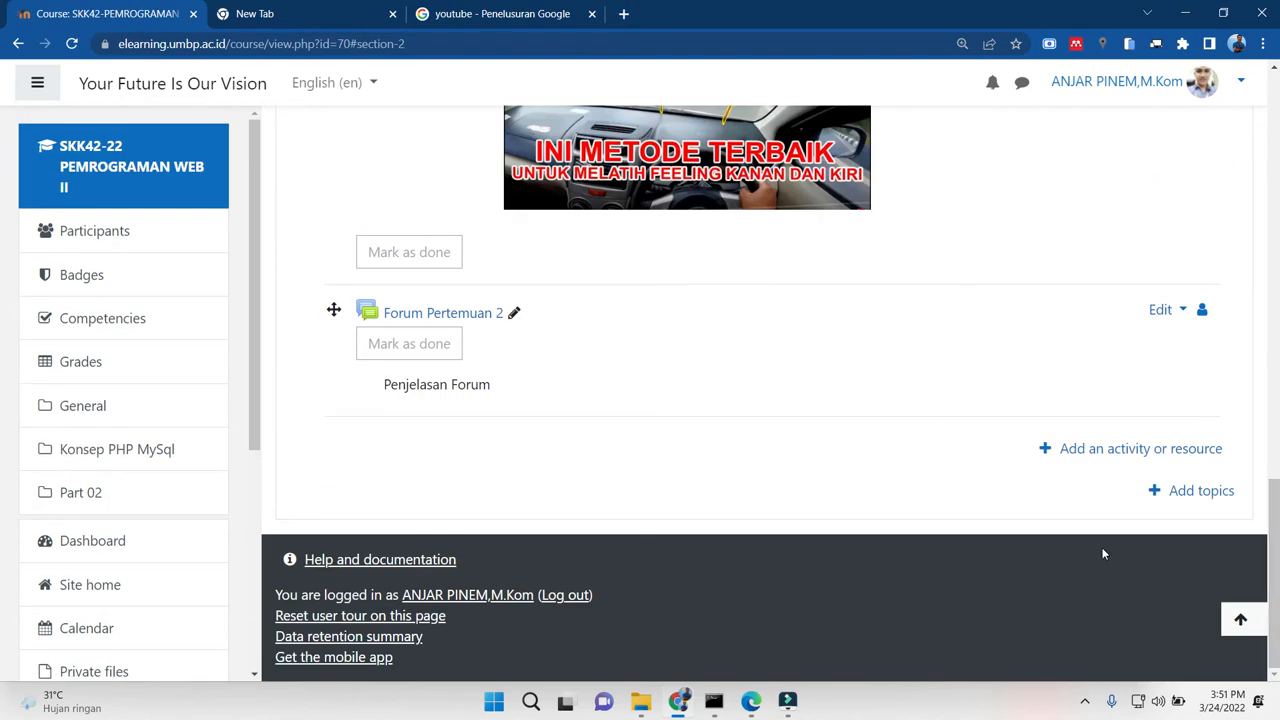
left_click(1141, 466)
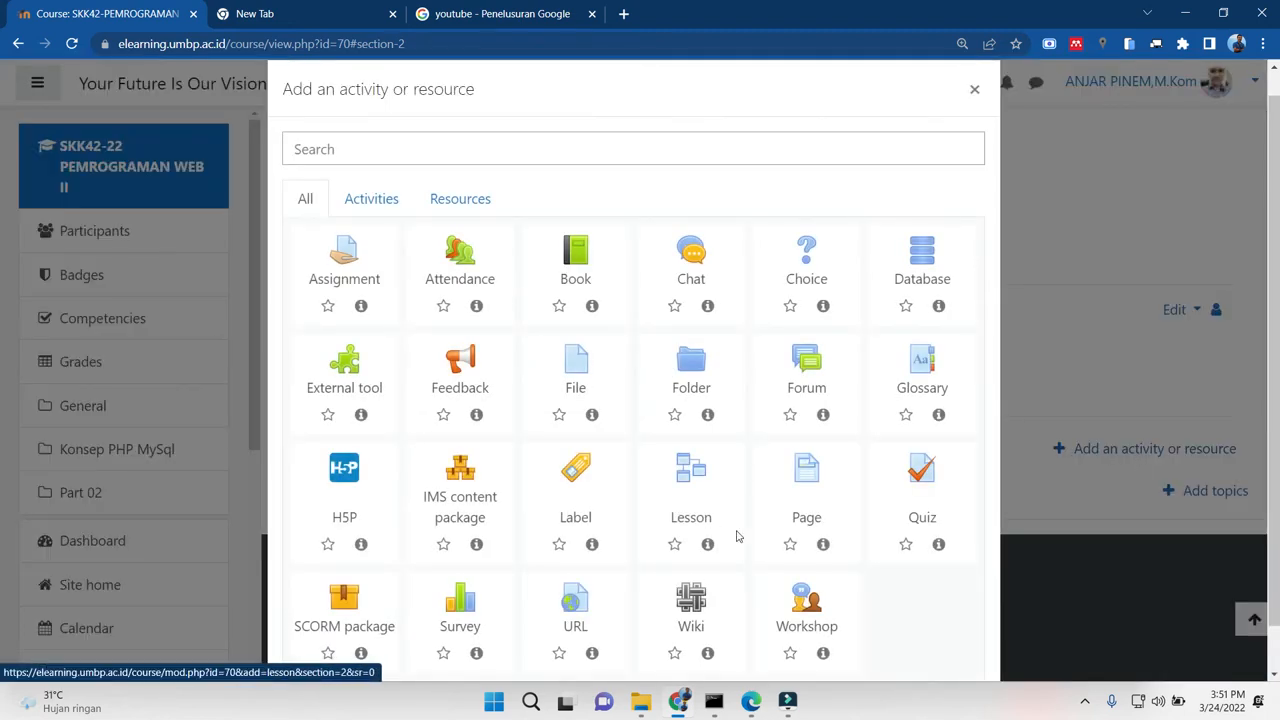
left_click(973, 90)
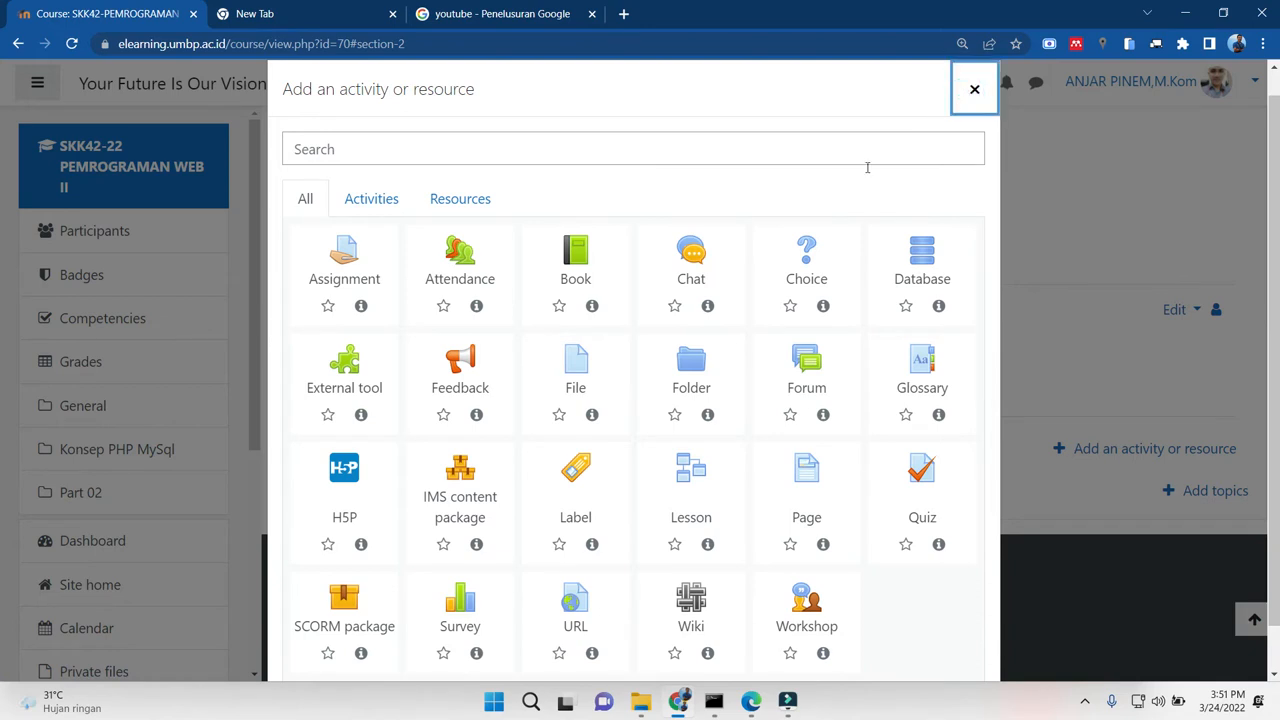
Add a new Assignment activity to Part 02 and name it Tugas Pertemuan 2
left_click(975, 99)
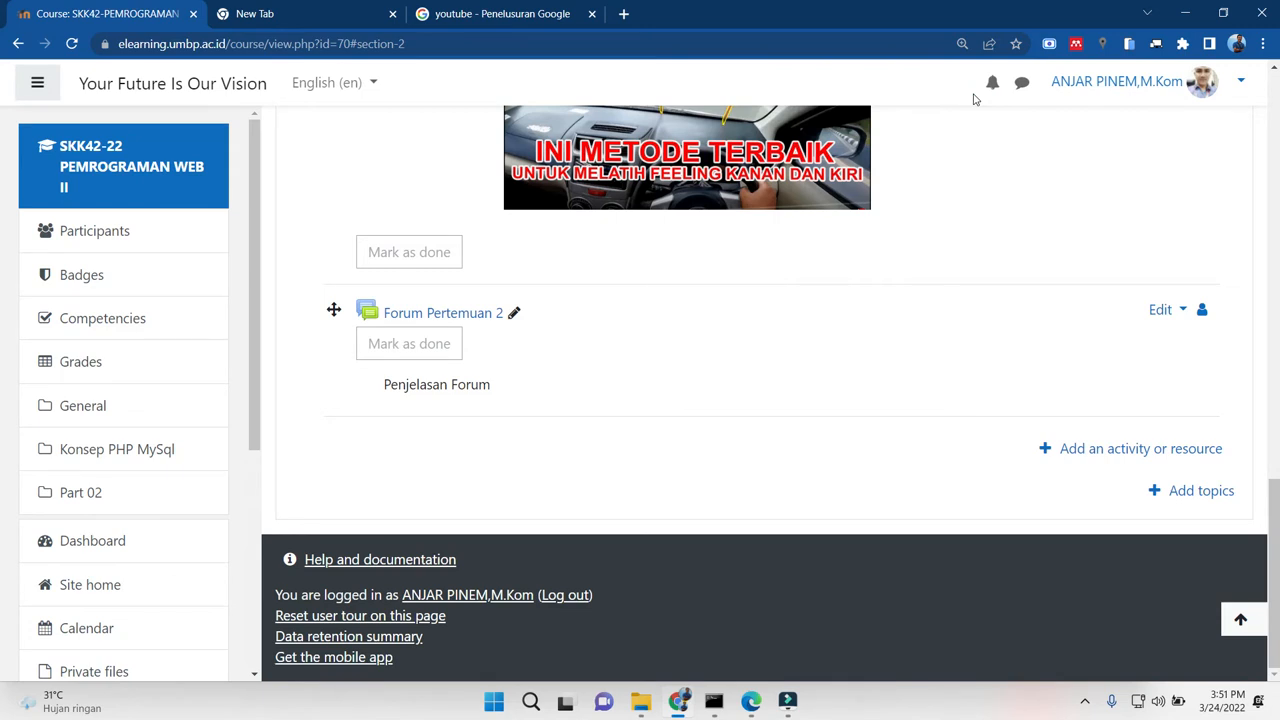
left_click(1066, 455)
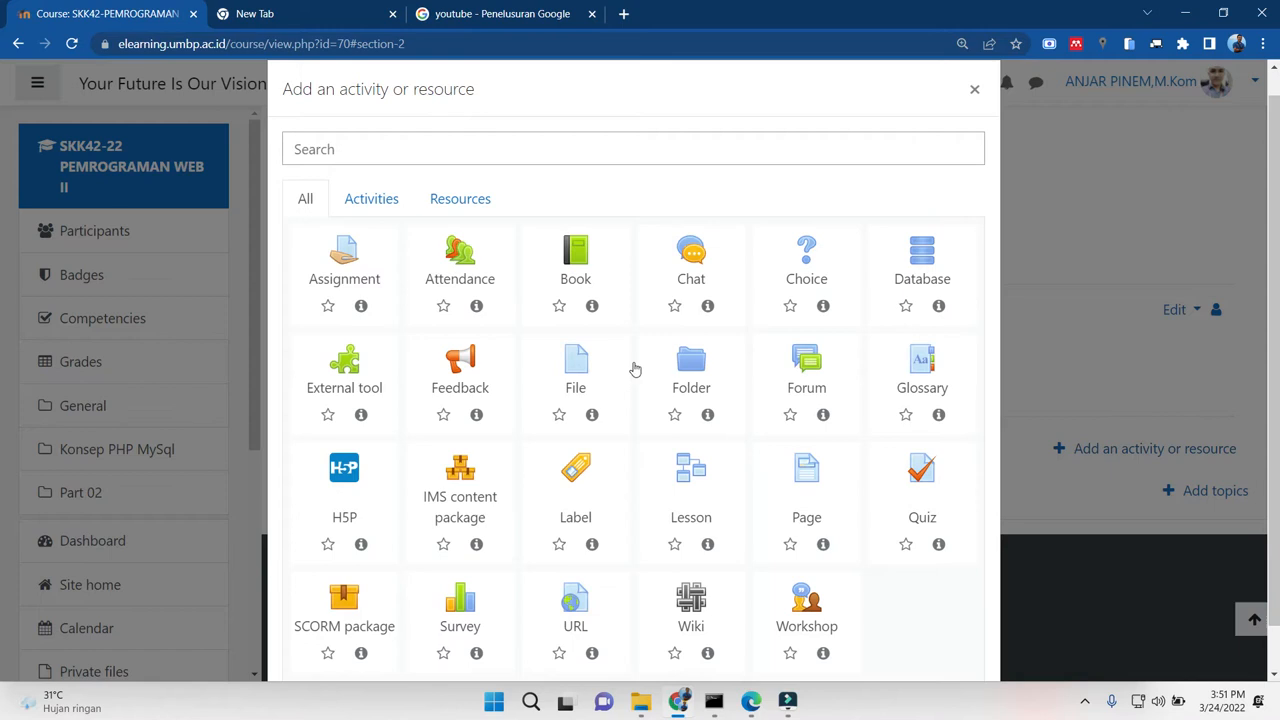
left_click(385, 206)
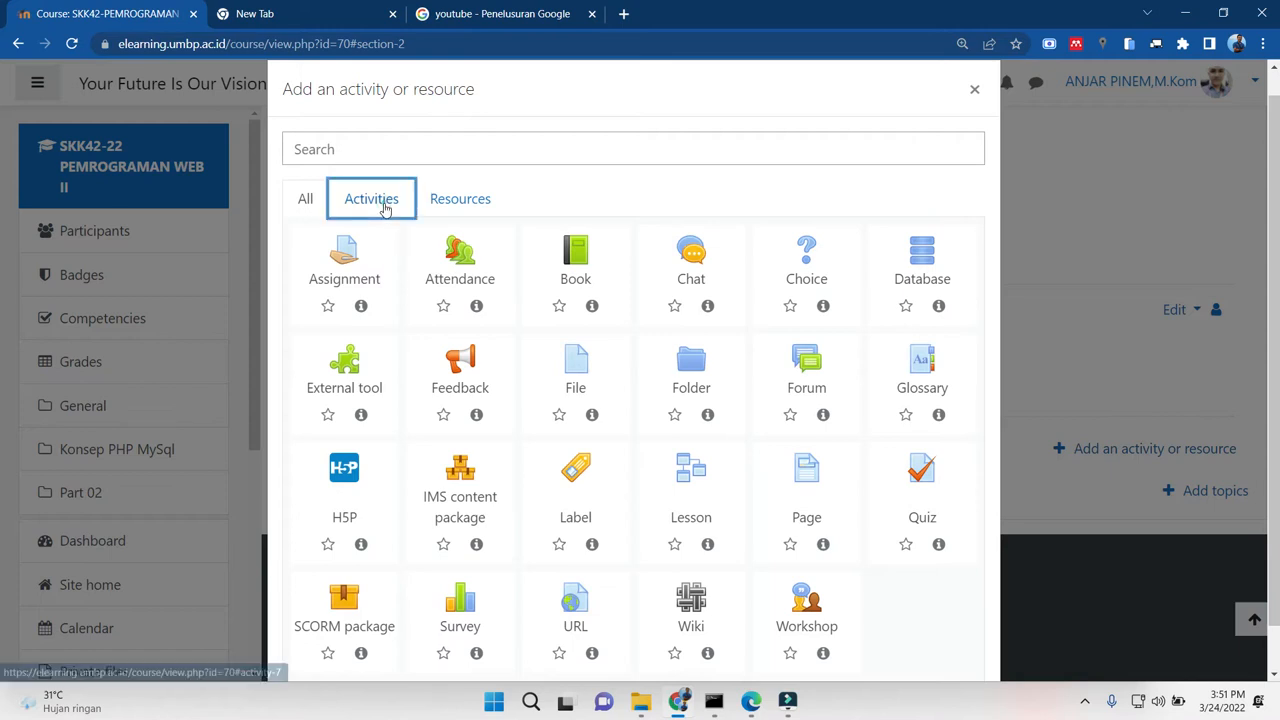
left_click(348, 280)
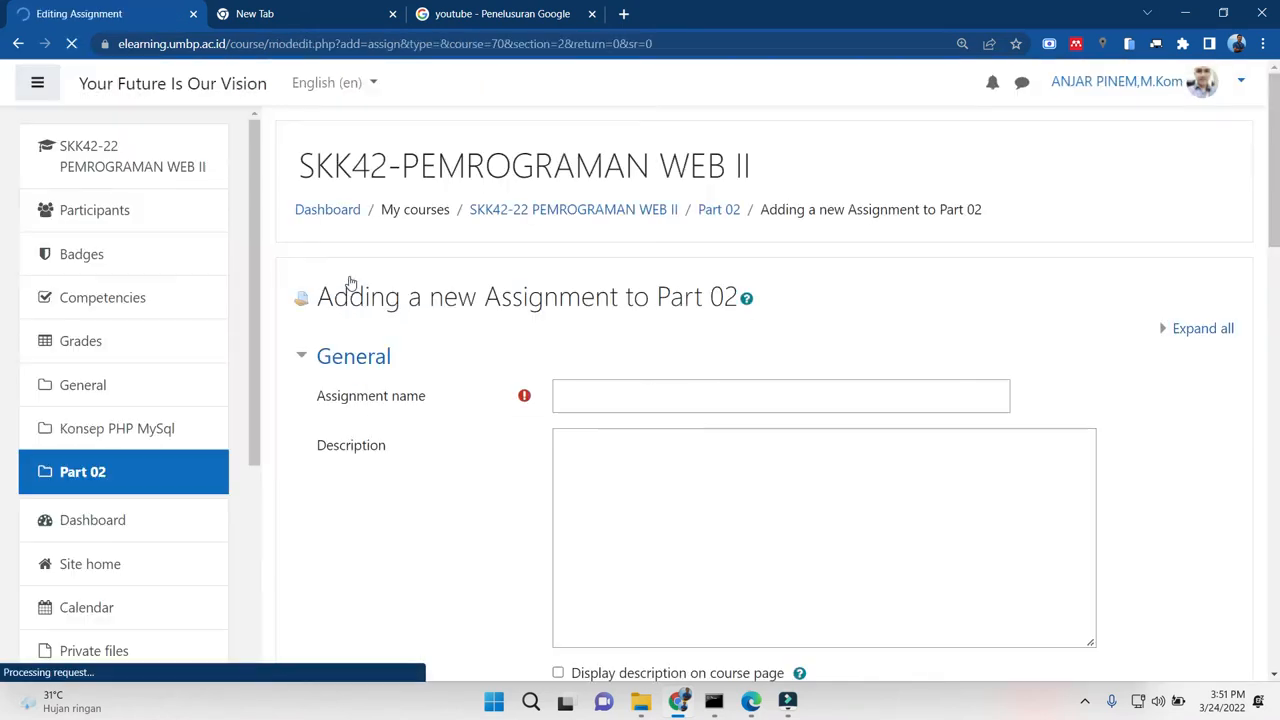
left_click(594, 397)
type("Tu")
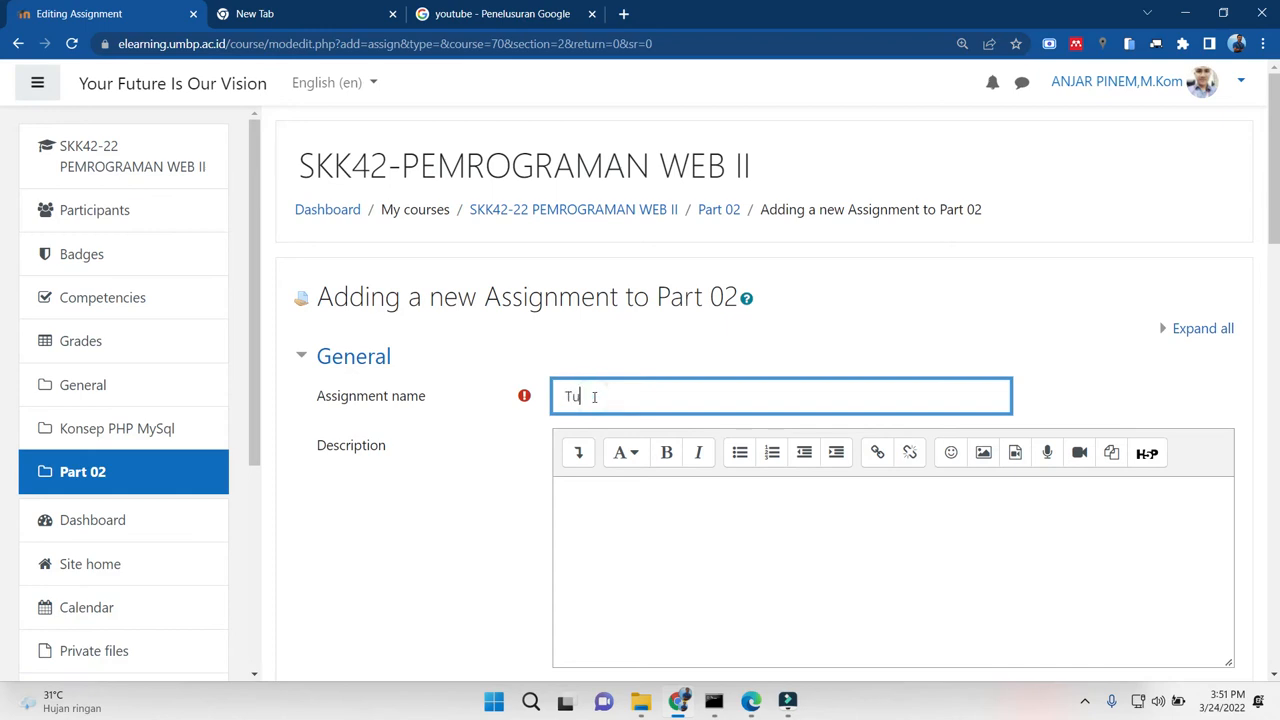
type("gas Pertemuan 2")
Enter "Kerjana soal di PDF" as the assignment description and display the description on the course page
left_click(629, 529)
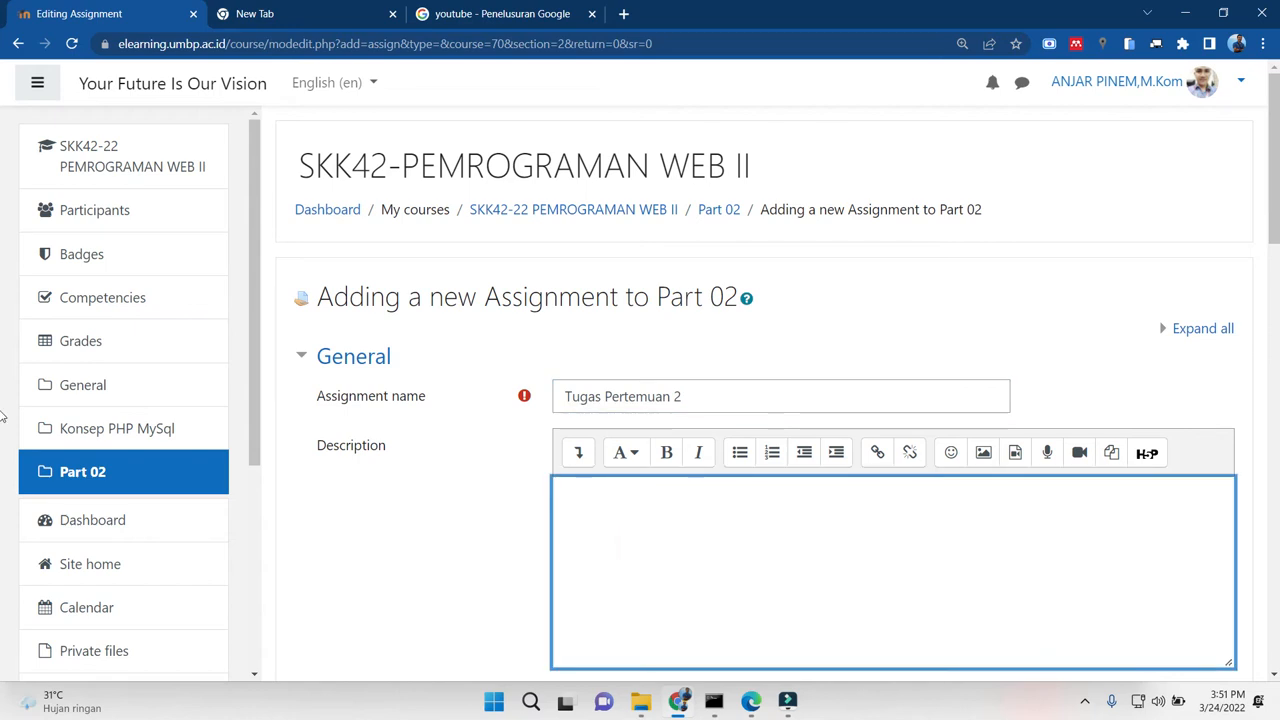
type("Kerjana soal d")
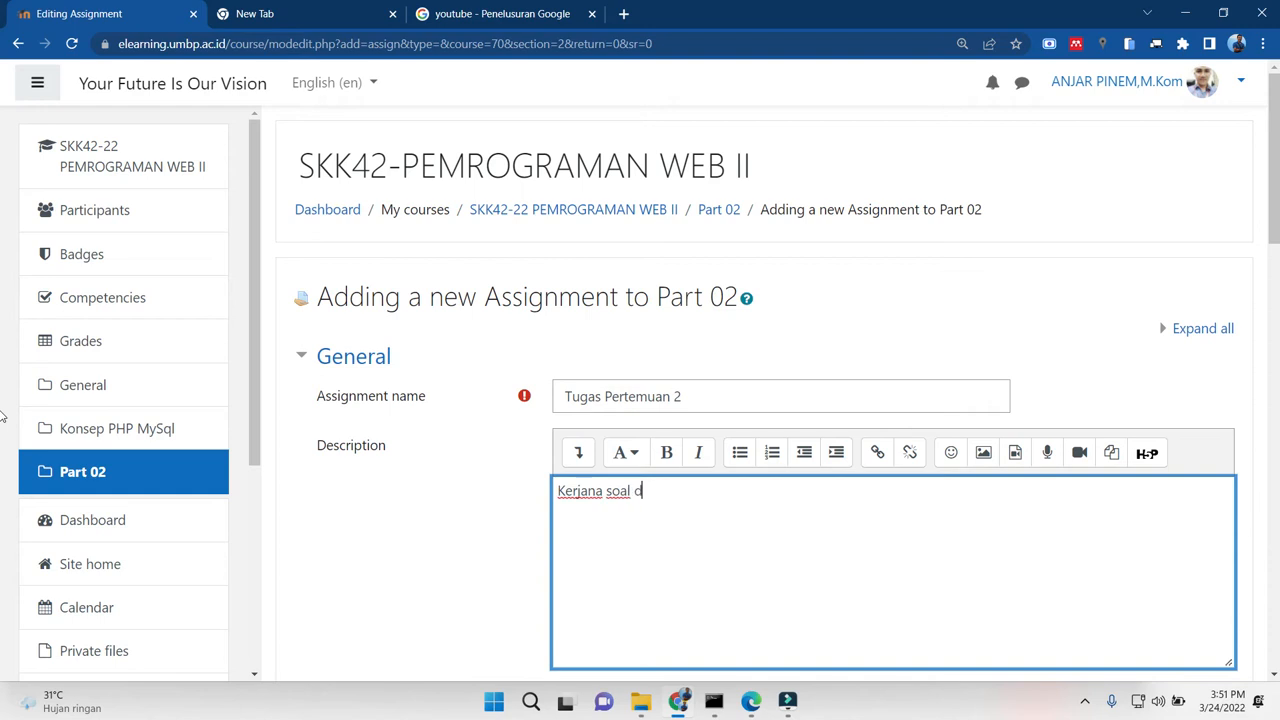
type("i PDF")
scroll(1274, 248, "down", 2)
scroll(1274, 248, "down", 2)
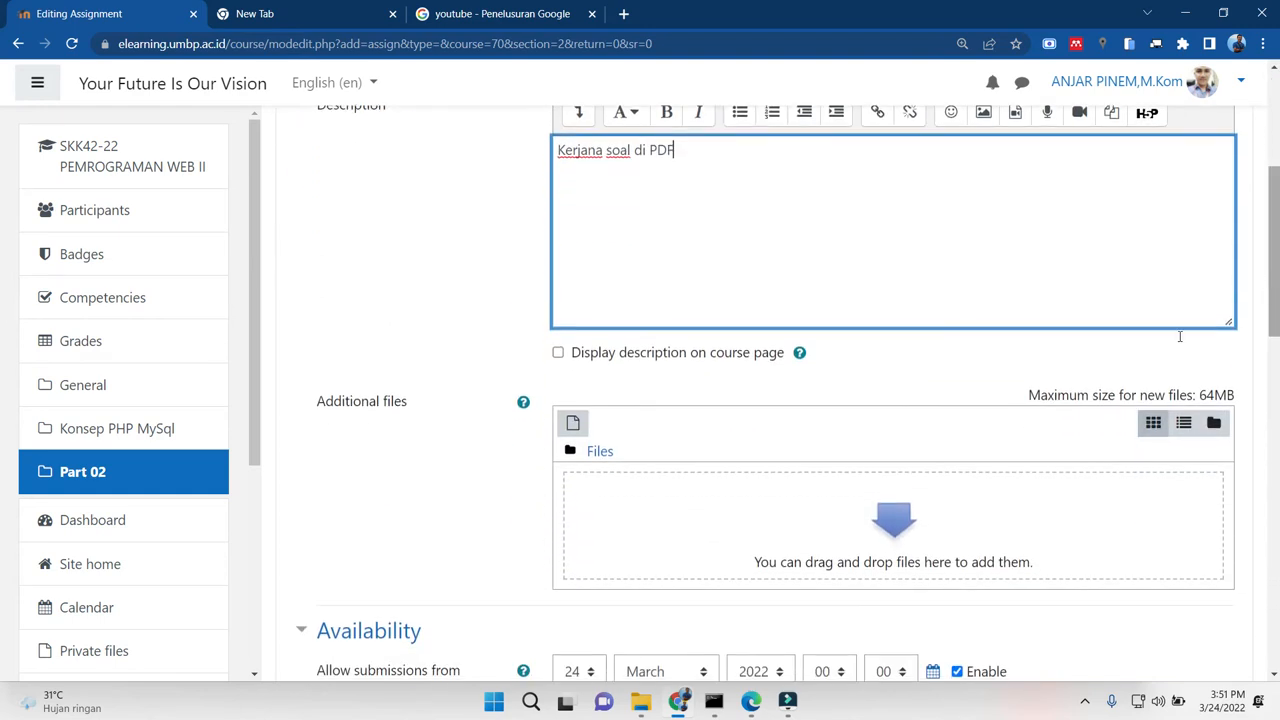
left_click(557, 353)
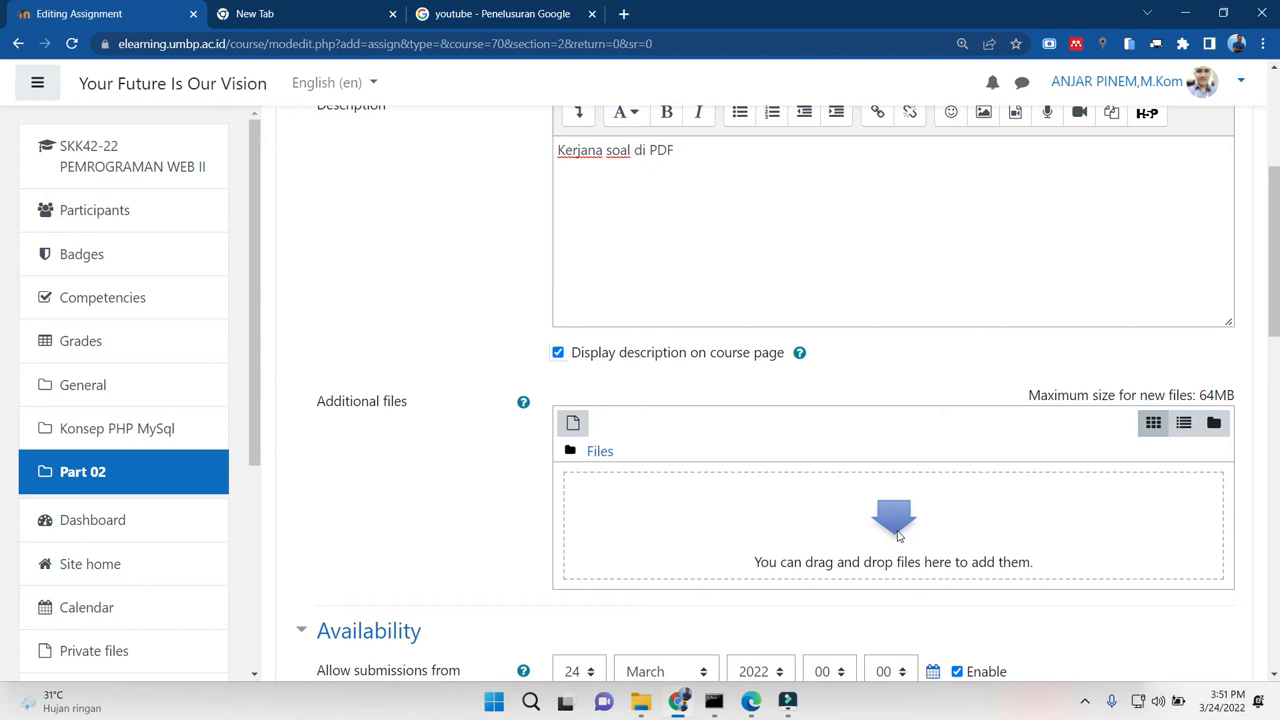
Attach Panduan LMS 24032022.pdf from the recent files as an additional file of the assignment
left_click(899, 536)
left_click(544, 312)
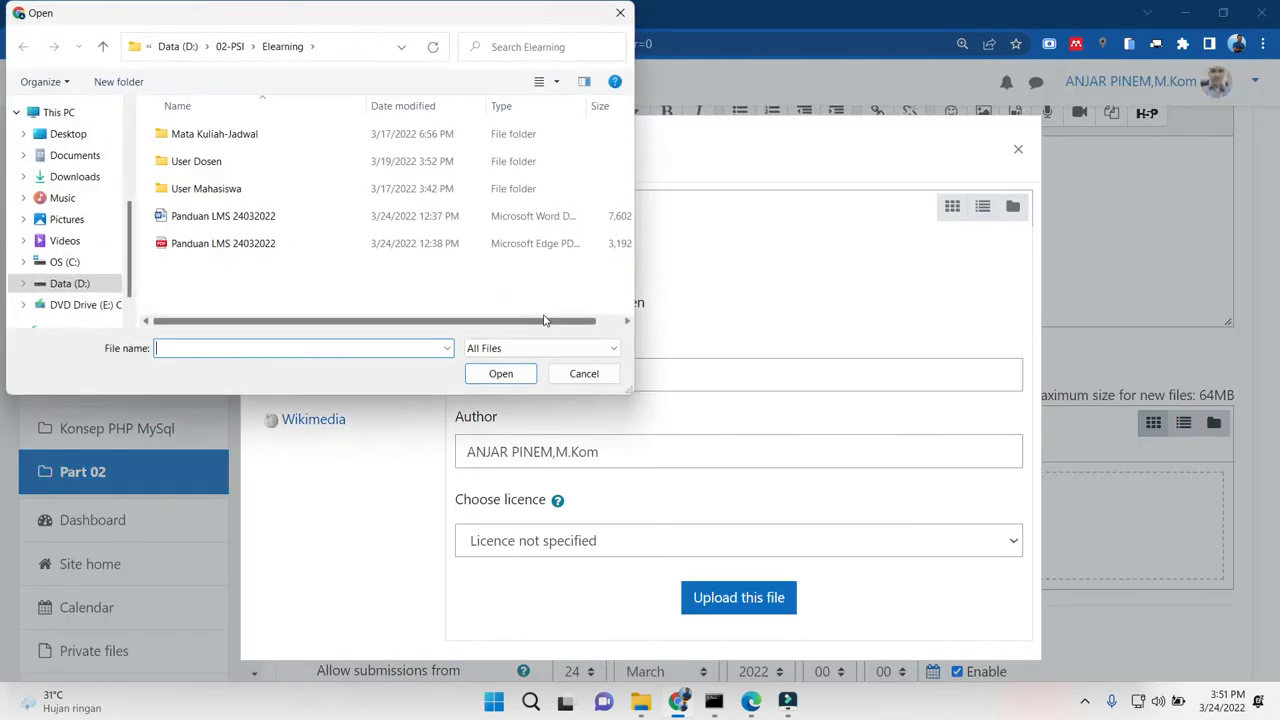
double_click(211, 251)
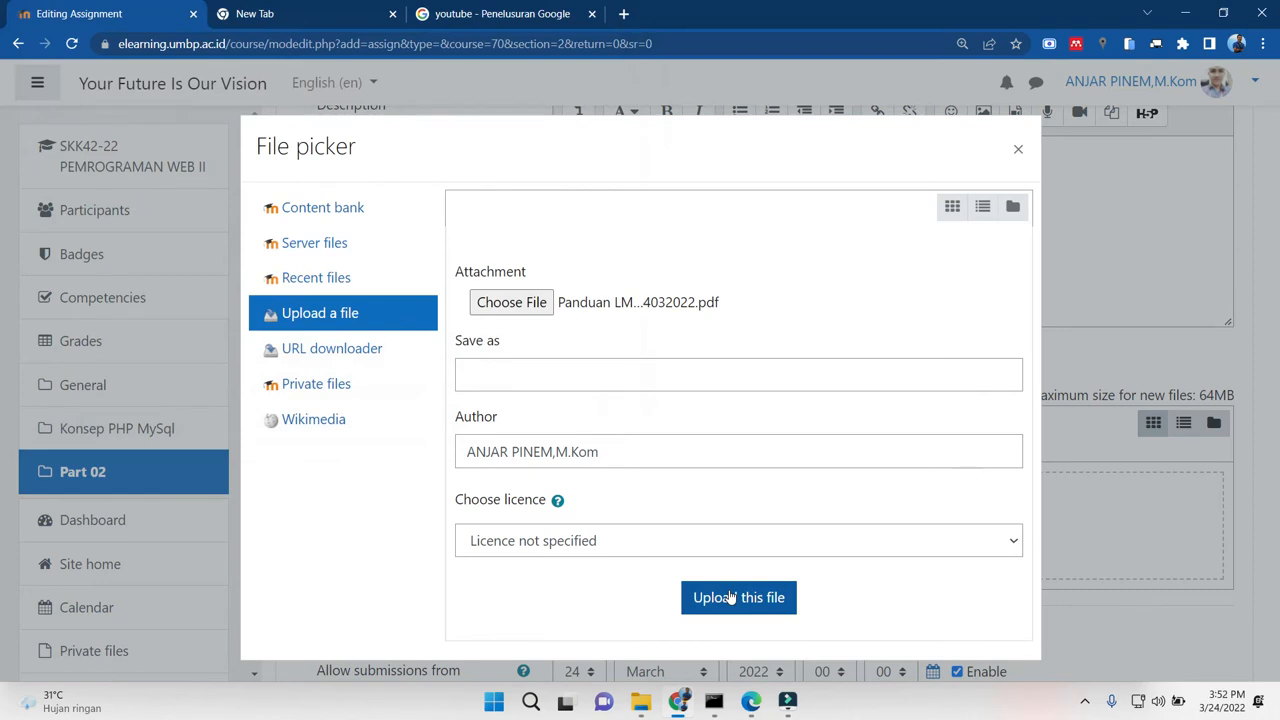
left_click(357, 277)
left_click(474, 302)
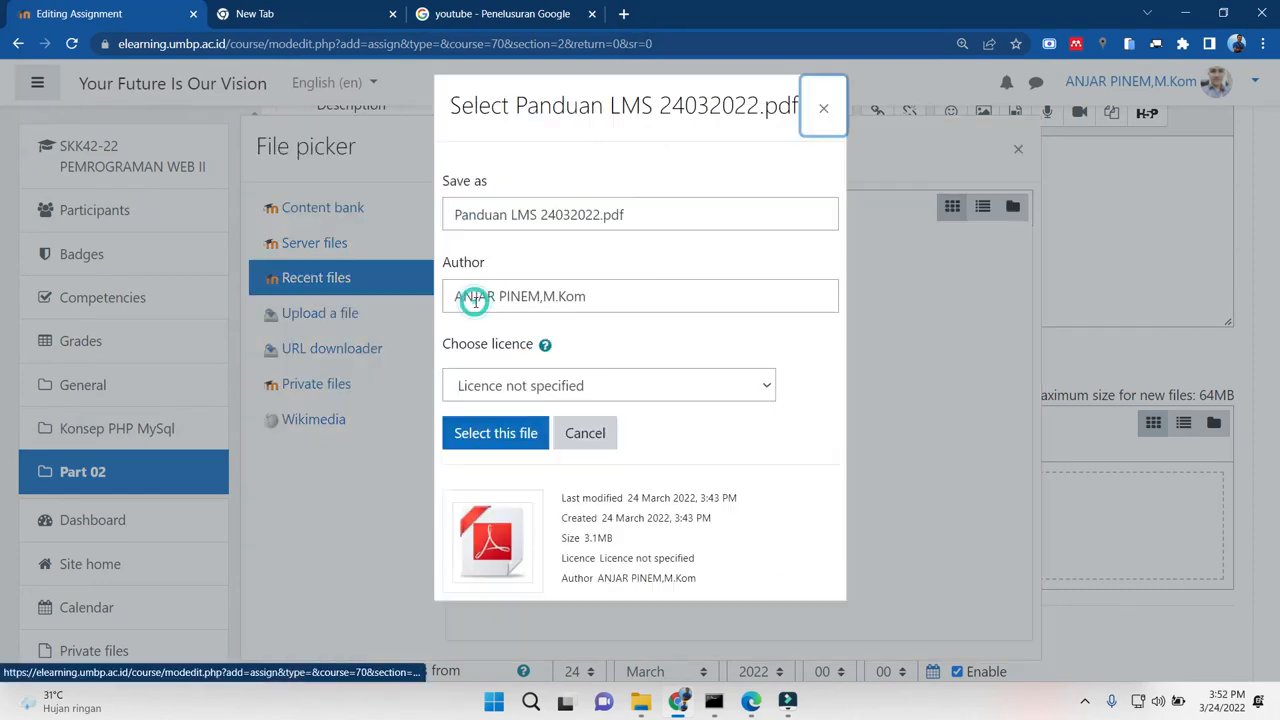
left_click(487, 439)
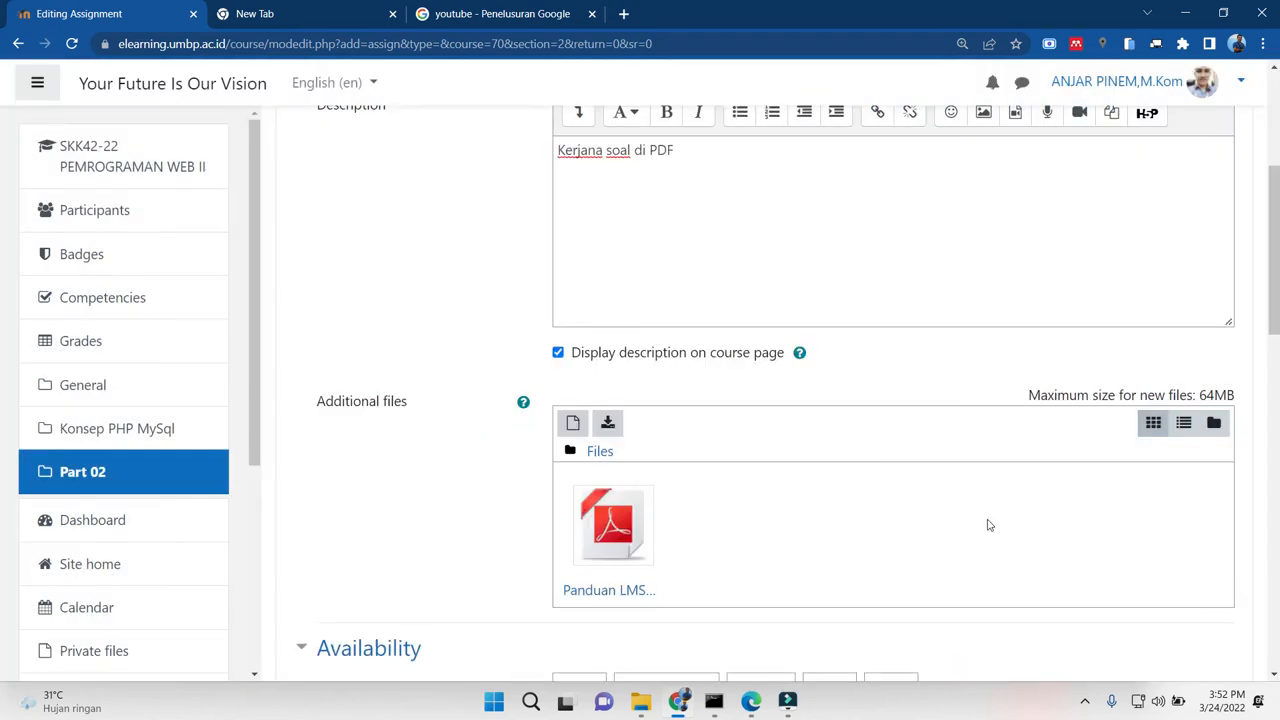
Switch the assignment's submission start date off and on again, keeping its day at 24
left_click_drag(1275, 316, 1275, 398)
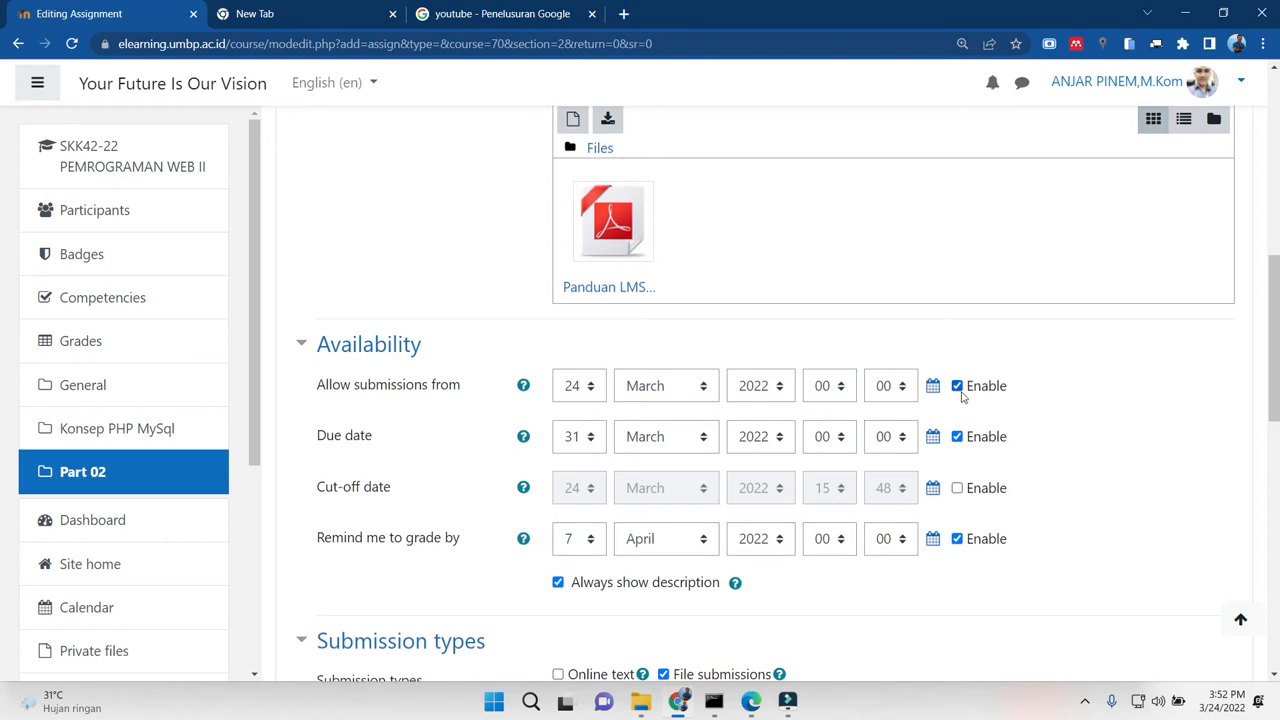
left_click(958, 390)
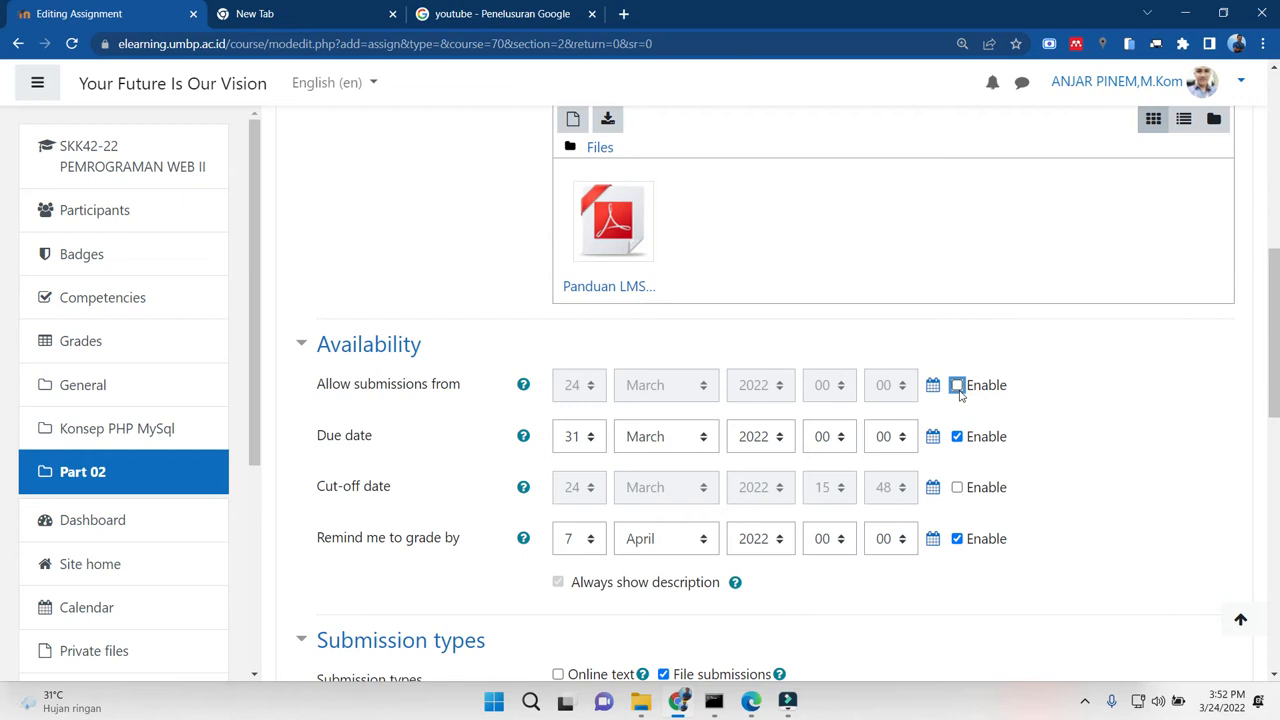
left_click(957, 386)
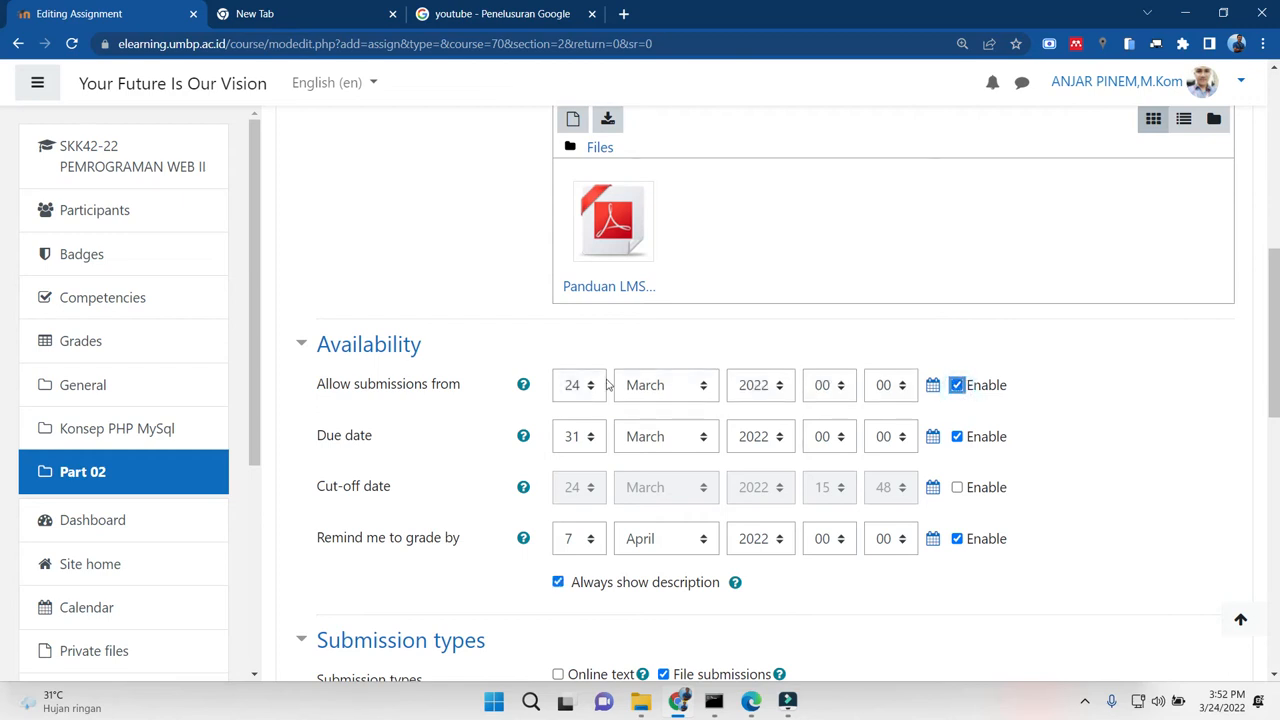
left_click(570, 390)
left_click(570, 397)
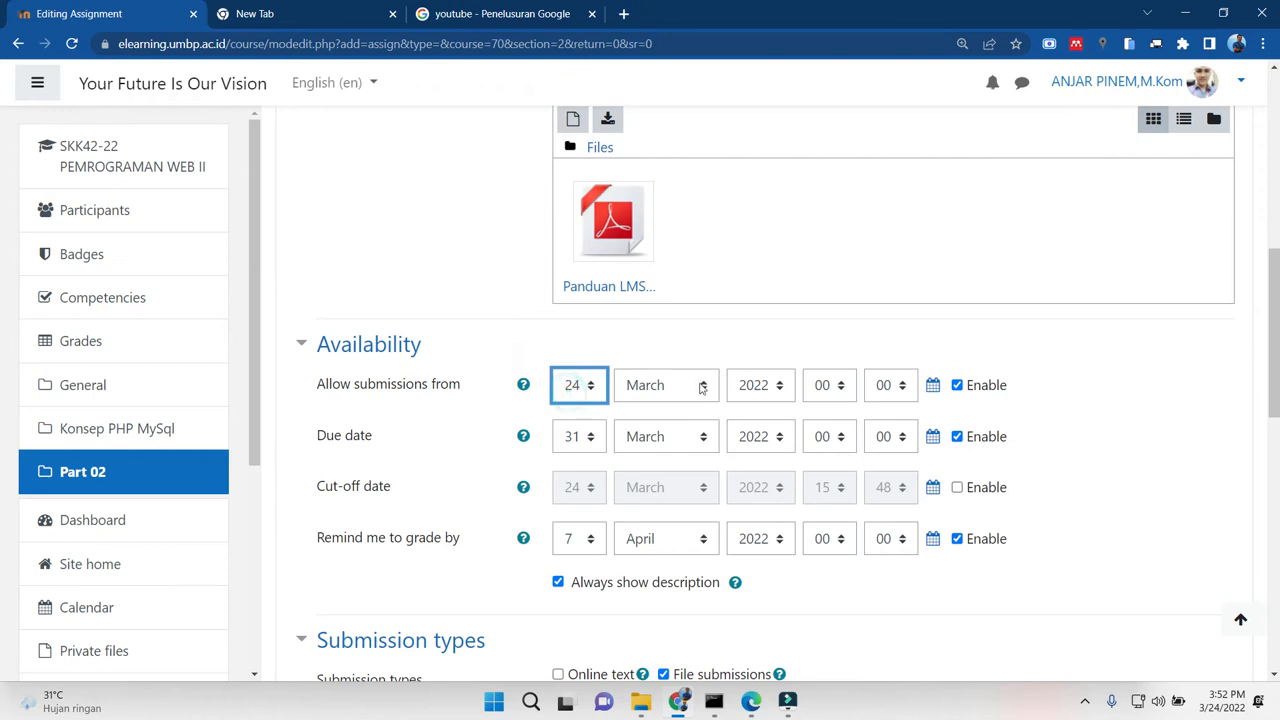
Set the assignment's due date to 25 March 2022 at 23:45
left_click(575, 440)
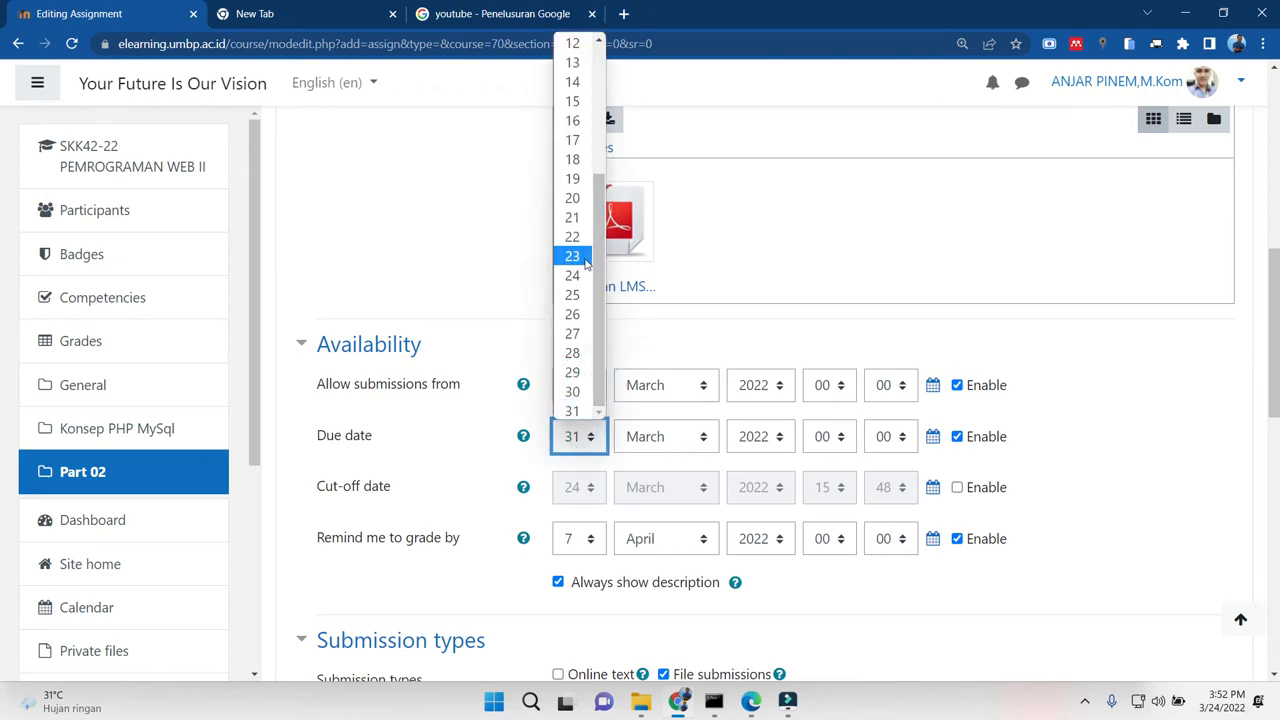
left_click(574, 294)
left_click(820, 440)
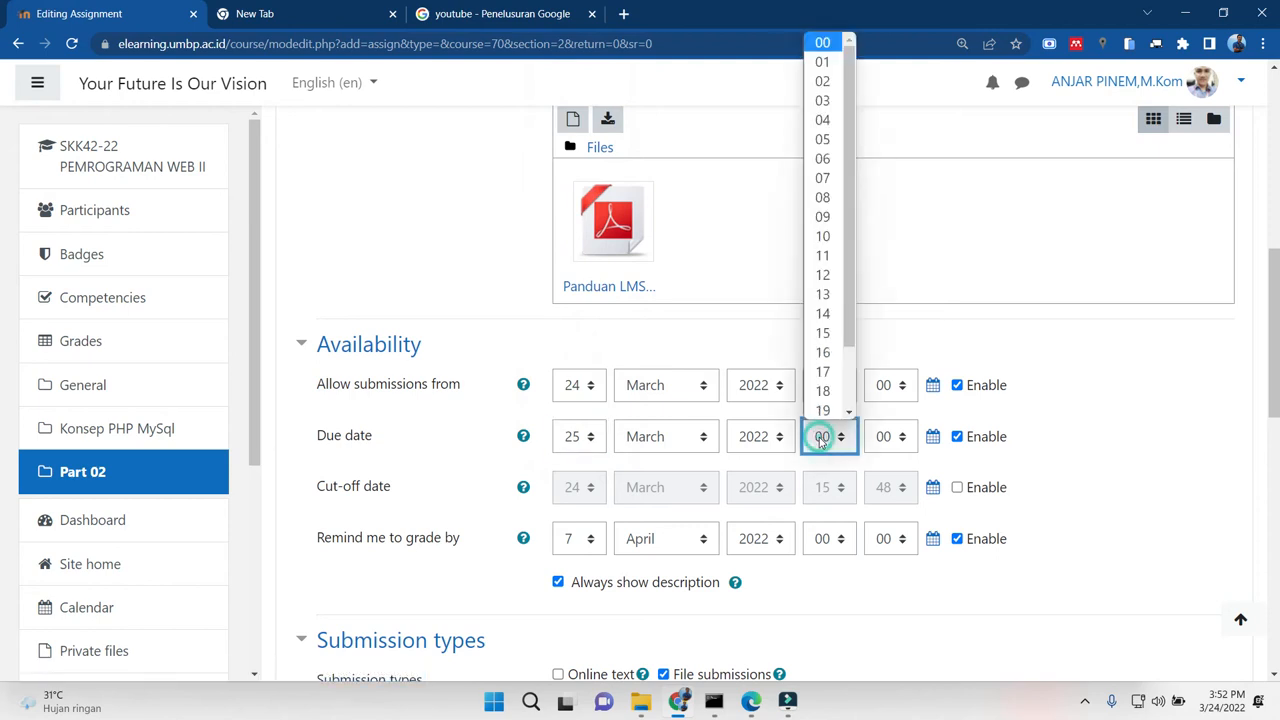
scroll(835, 320, "down", 2)
left_click(828, 412)
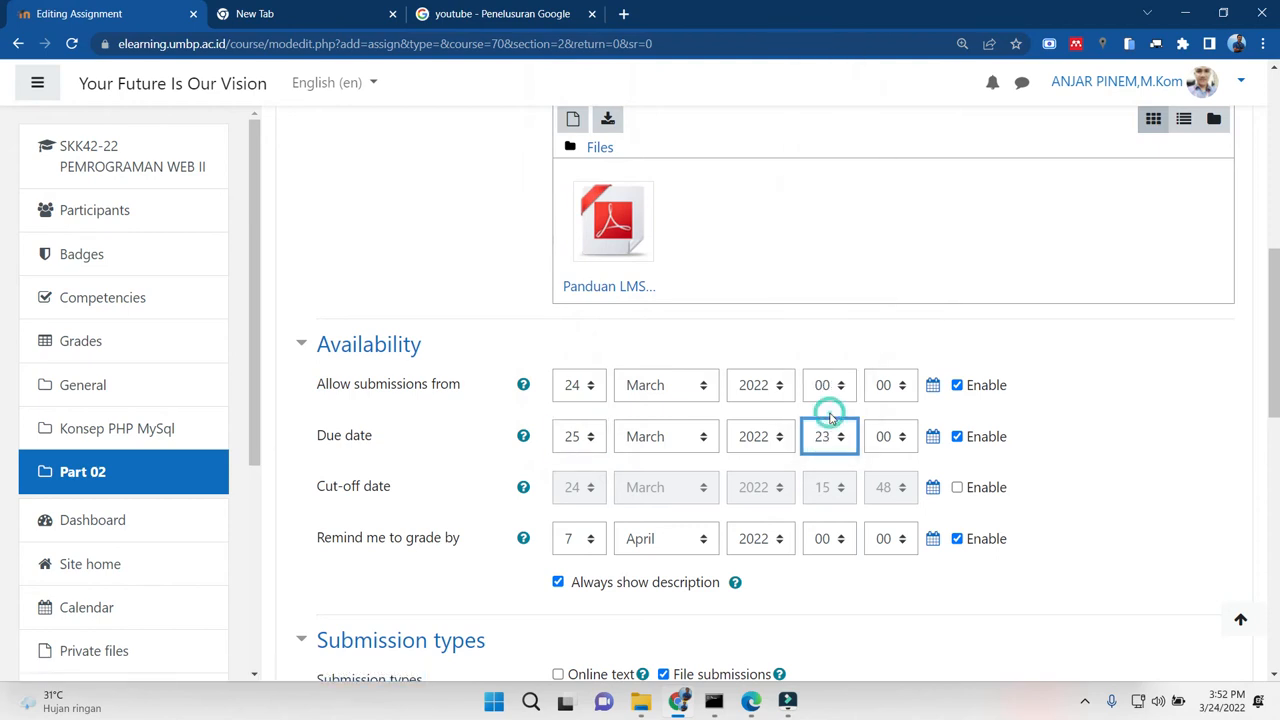
left_click(876, 442)
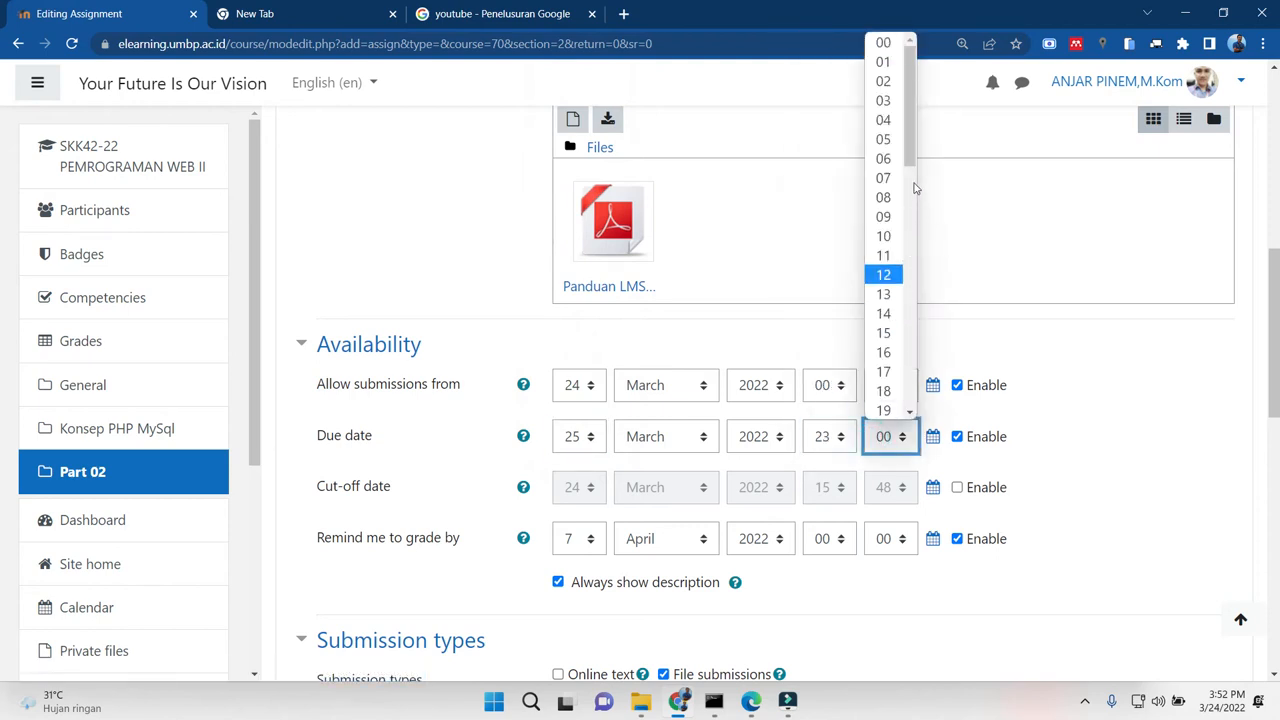
scroll(884, 280, "down", 6)
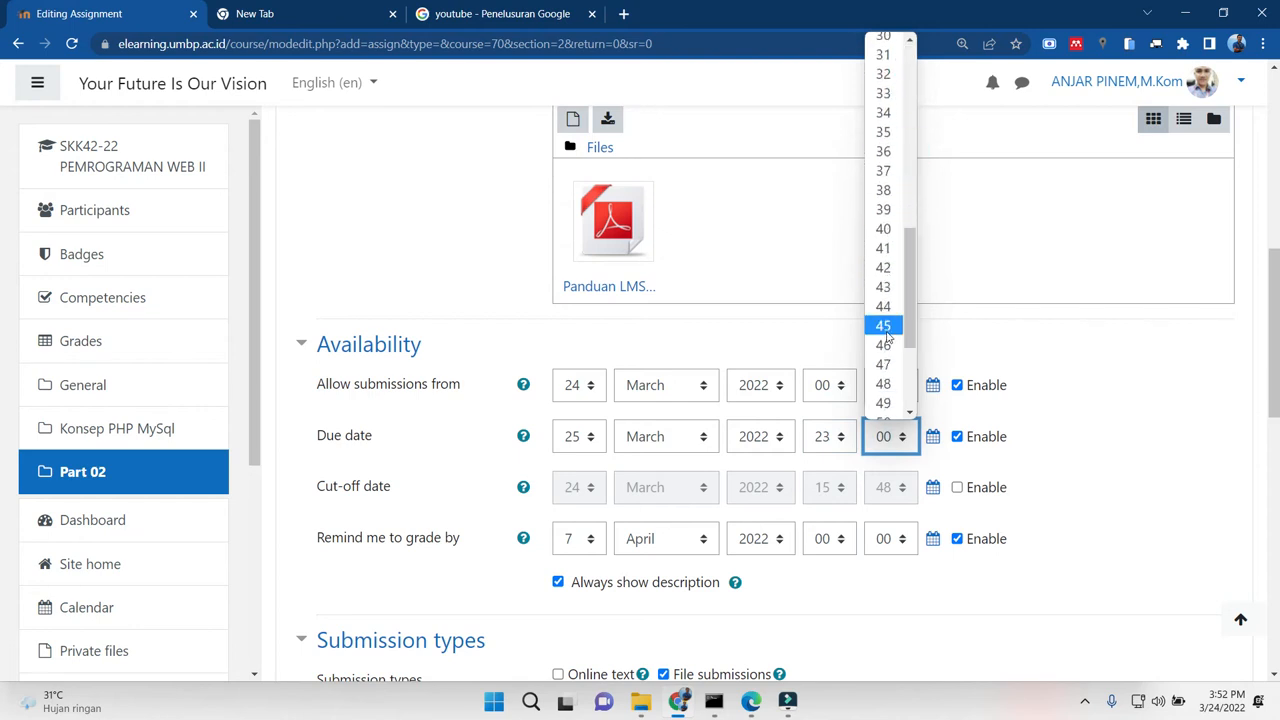
left_click(884, 326)
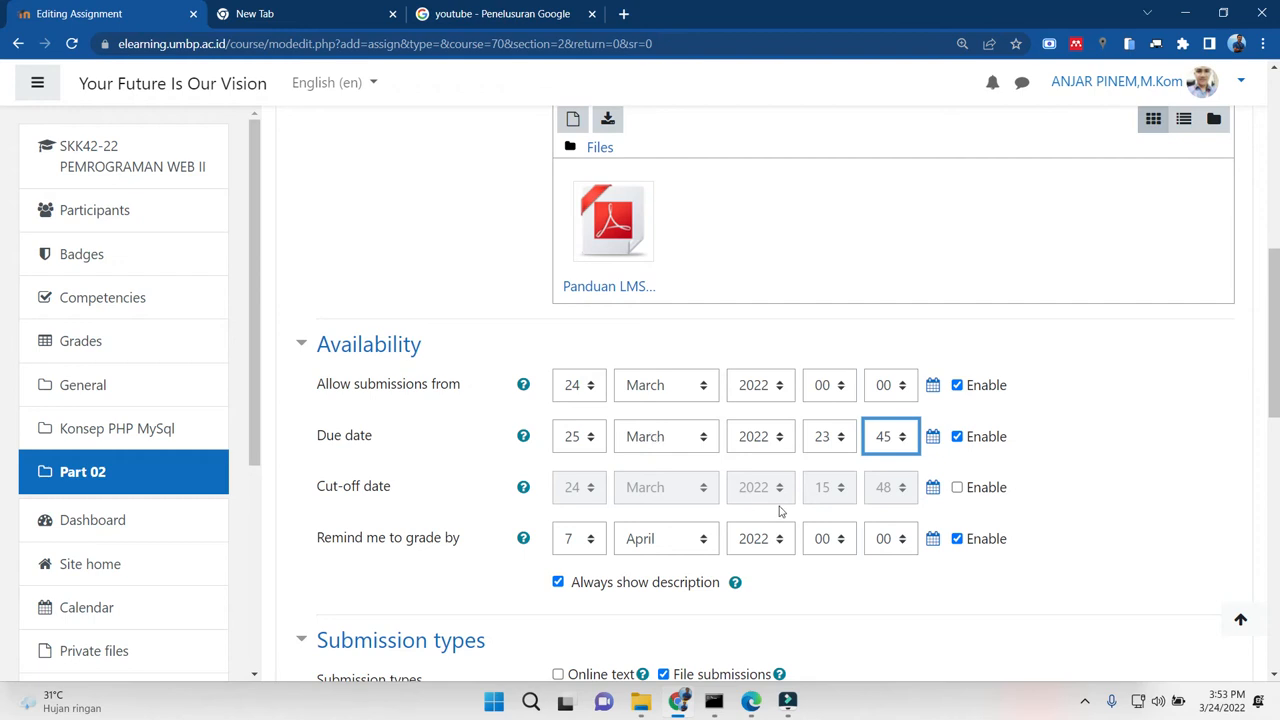
Enable the assignment's cut-off date and set it to 25 March 2022 at 23:59
left_click(957, 487)
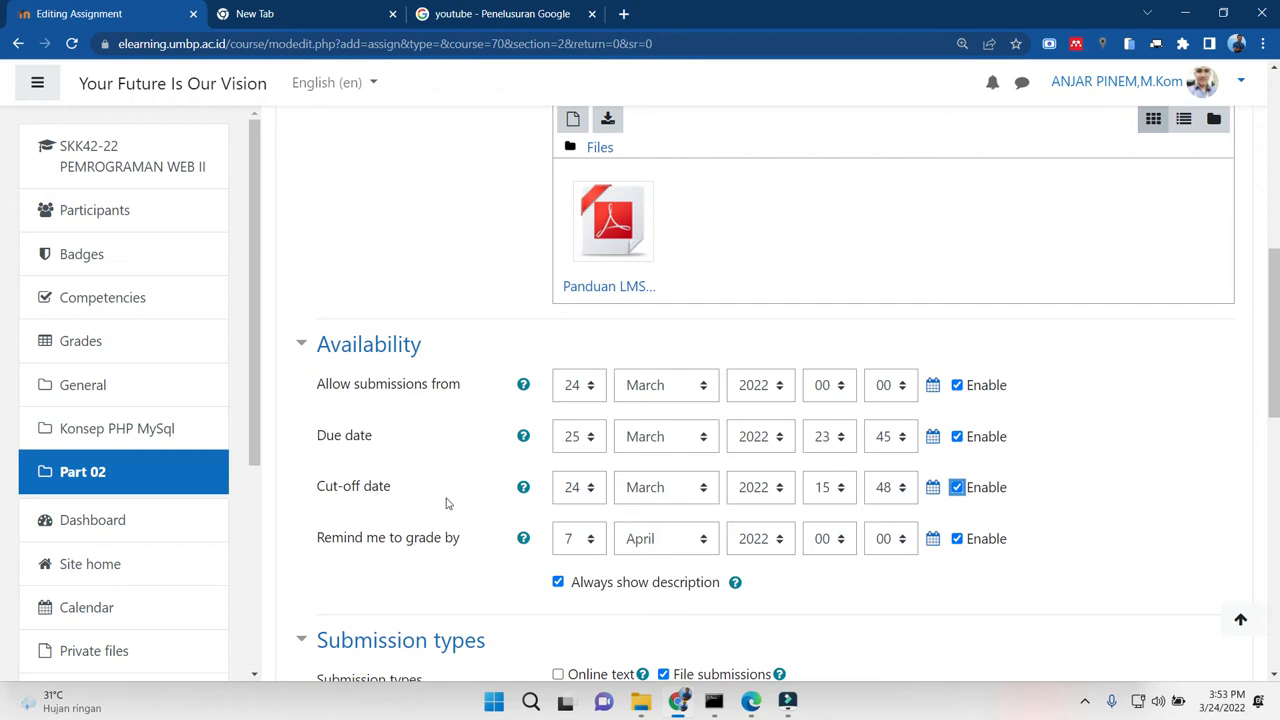
left_click(571, 497)
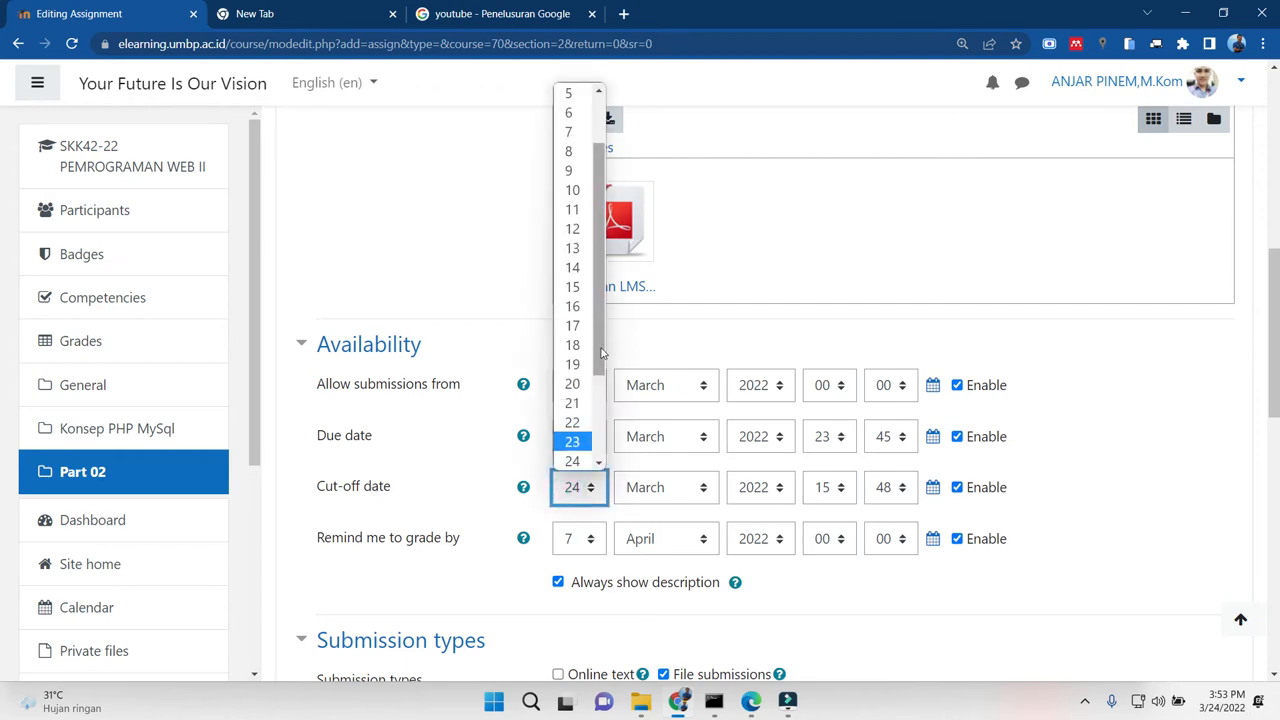
scroll(602, 352, "down", 1)
left_click(570, 377)
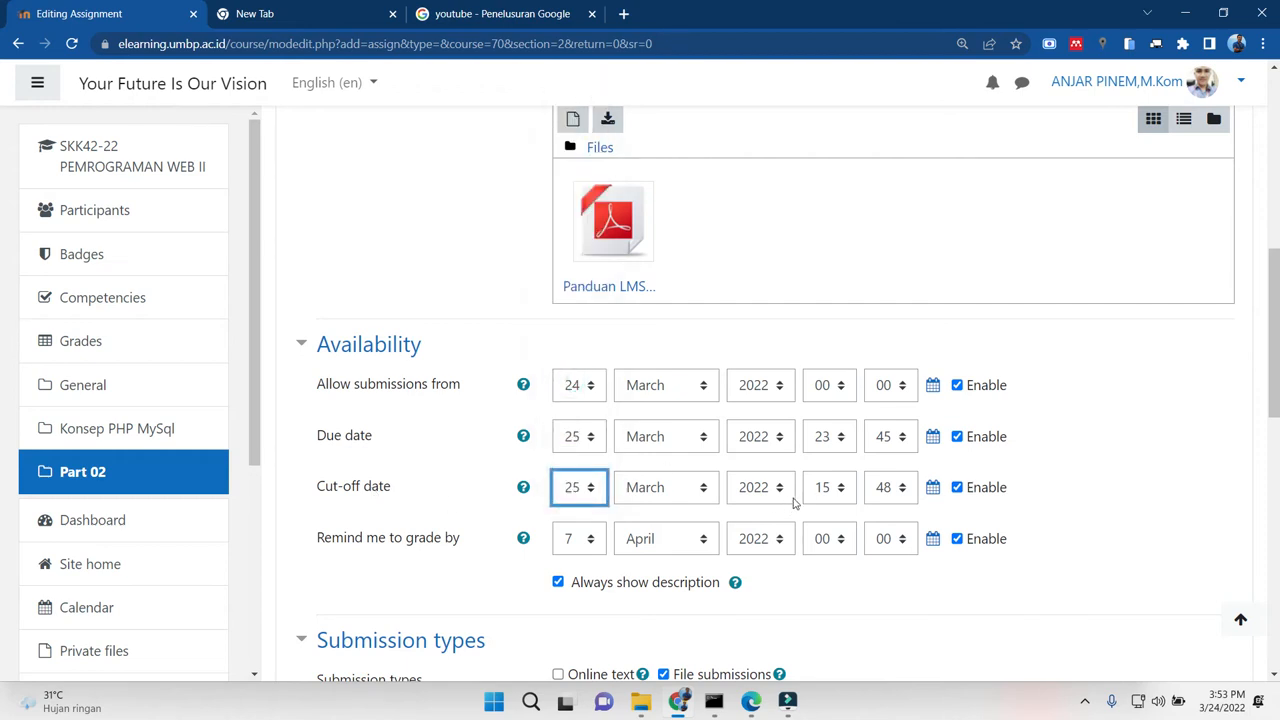
left_click(822, 490)
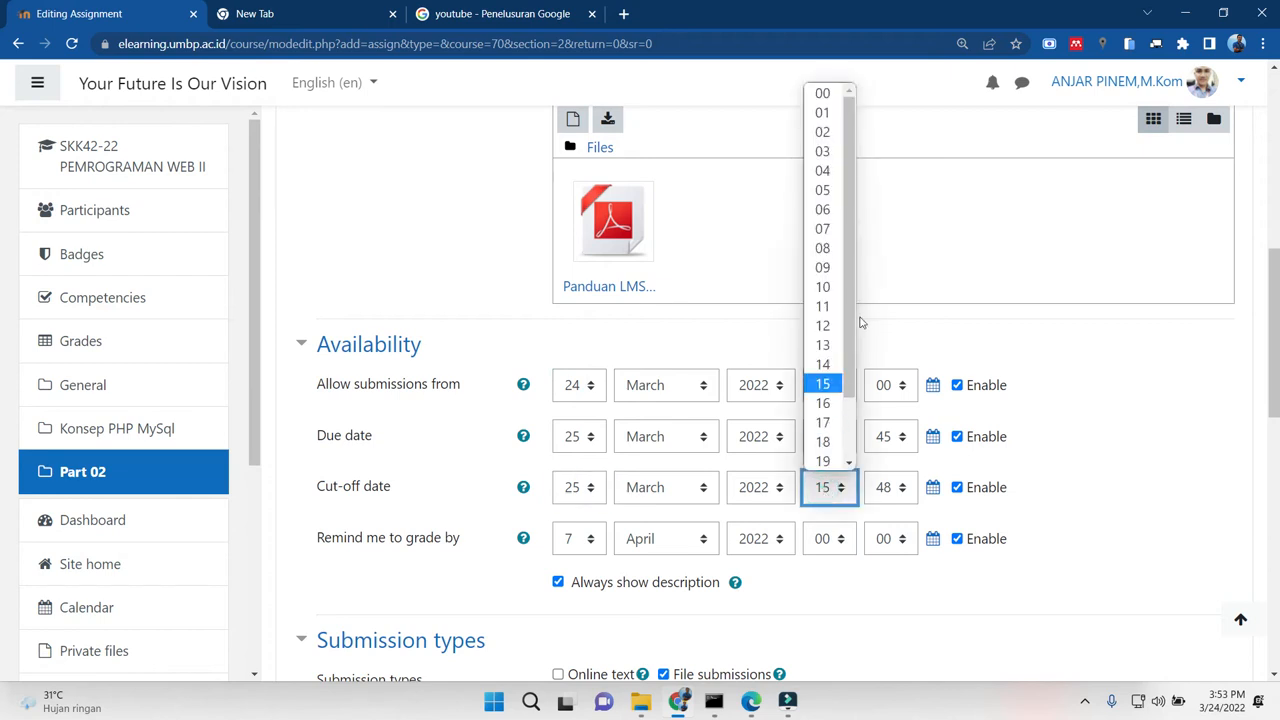
scroll(826, 330, "down", 2)
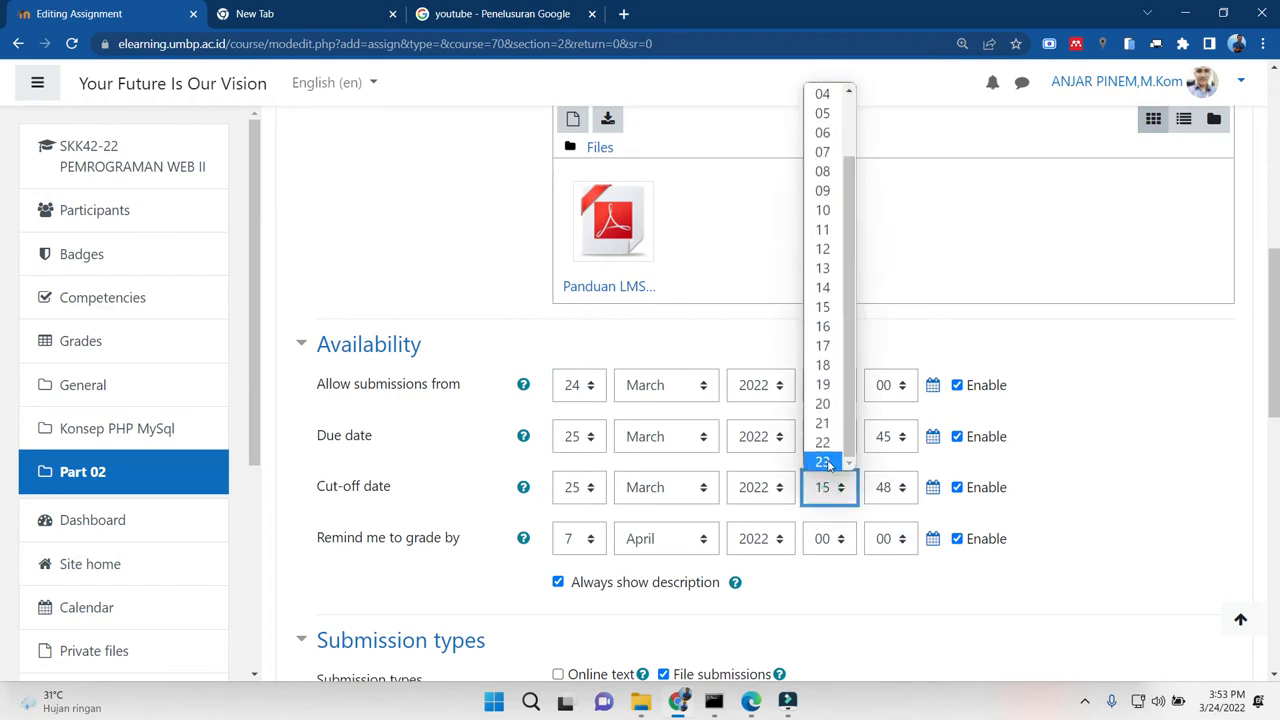
left_click(822, 462)
left_click(885, 490)
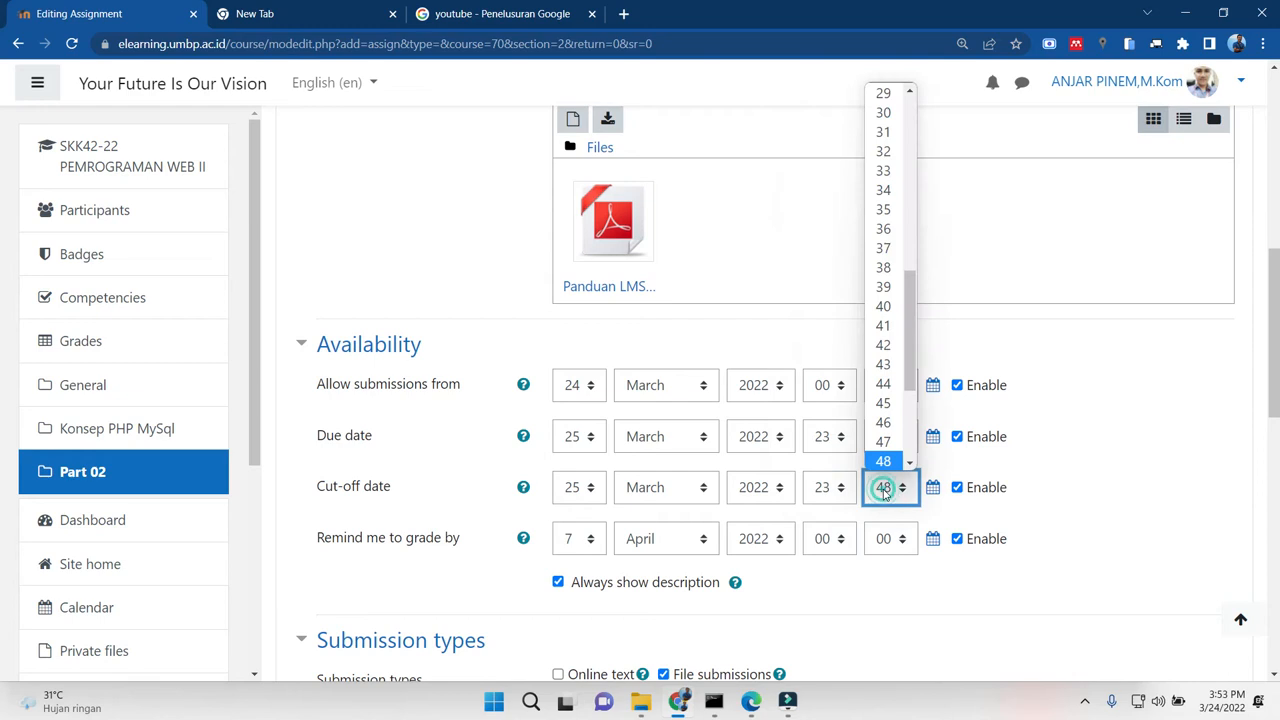
scroll(910, 408, "down", 1)
scroll(910, 408, "down", 2)
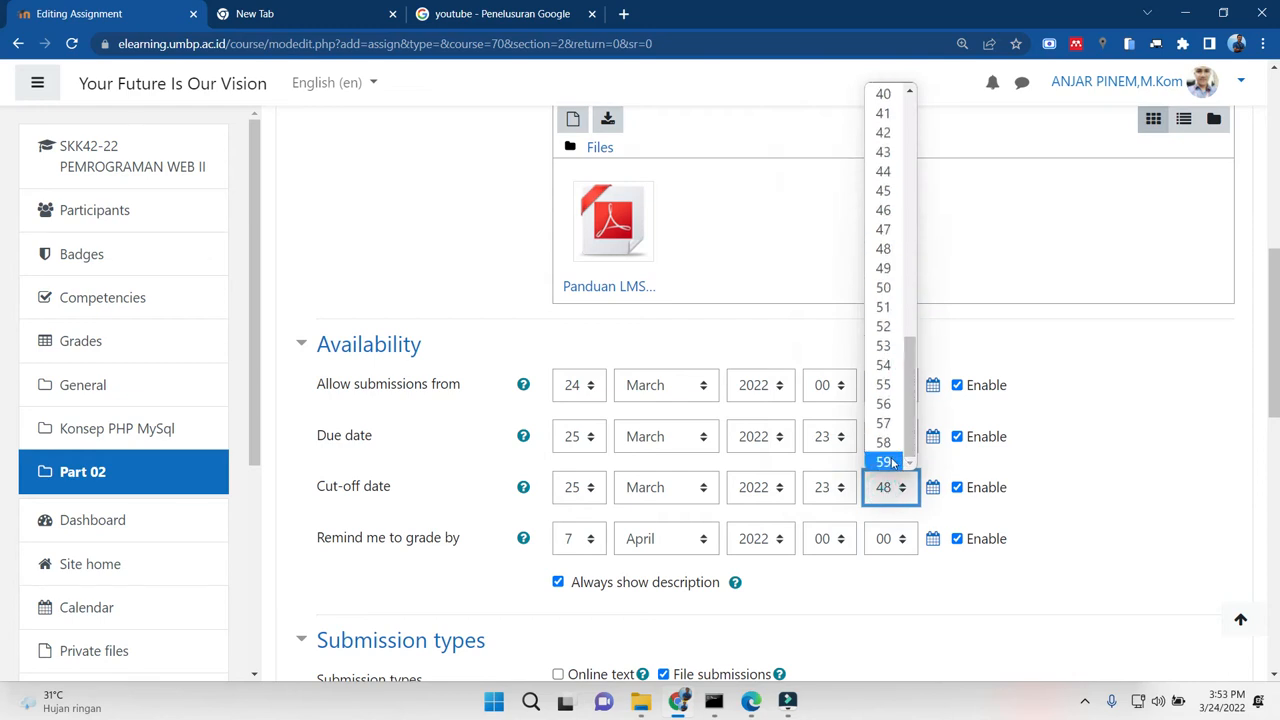
left_click(890, 459)
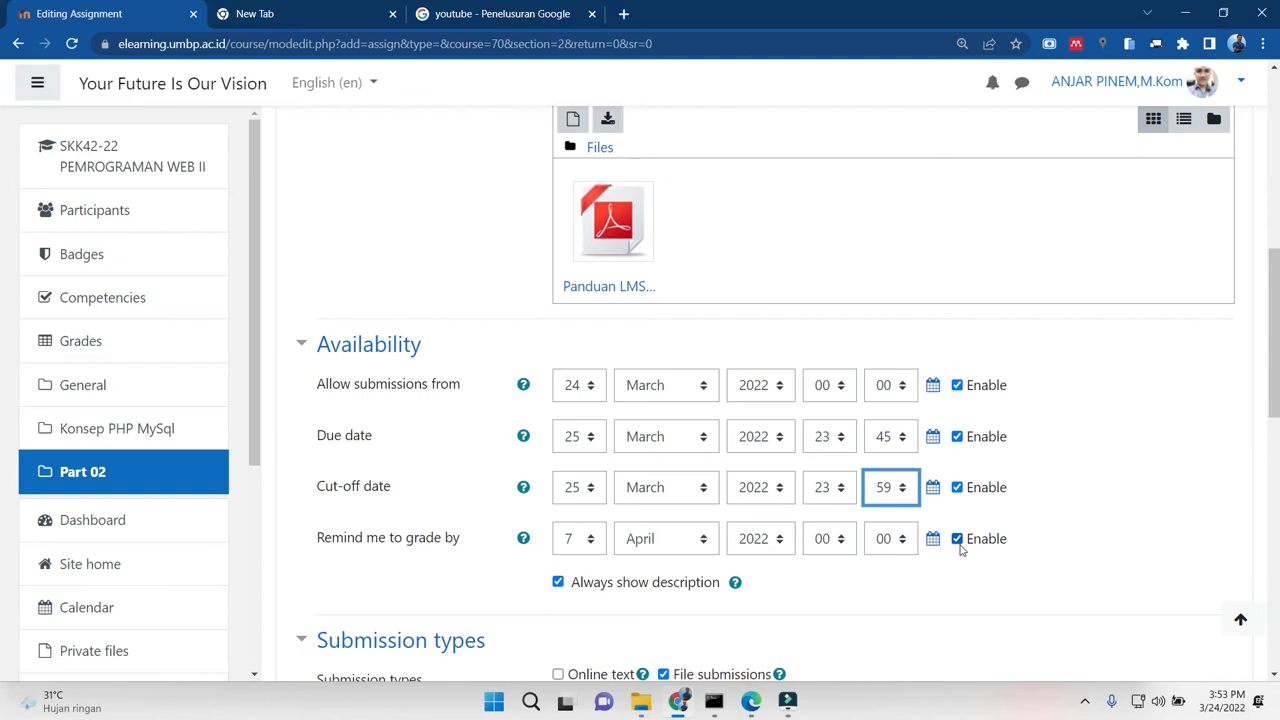
Allow online text submissions alongside file submissions, with the word limit disabled
left_click_drag(1270, 366, 1270, 433)
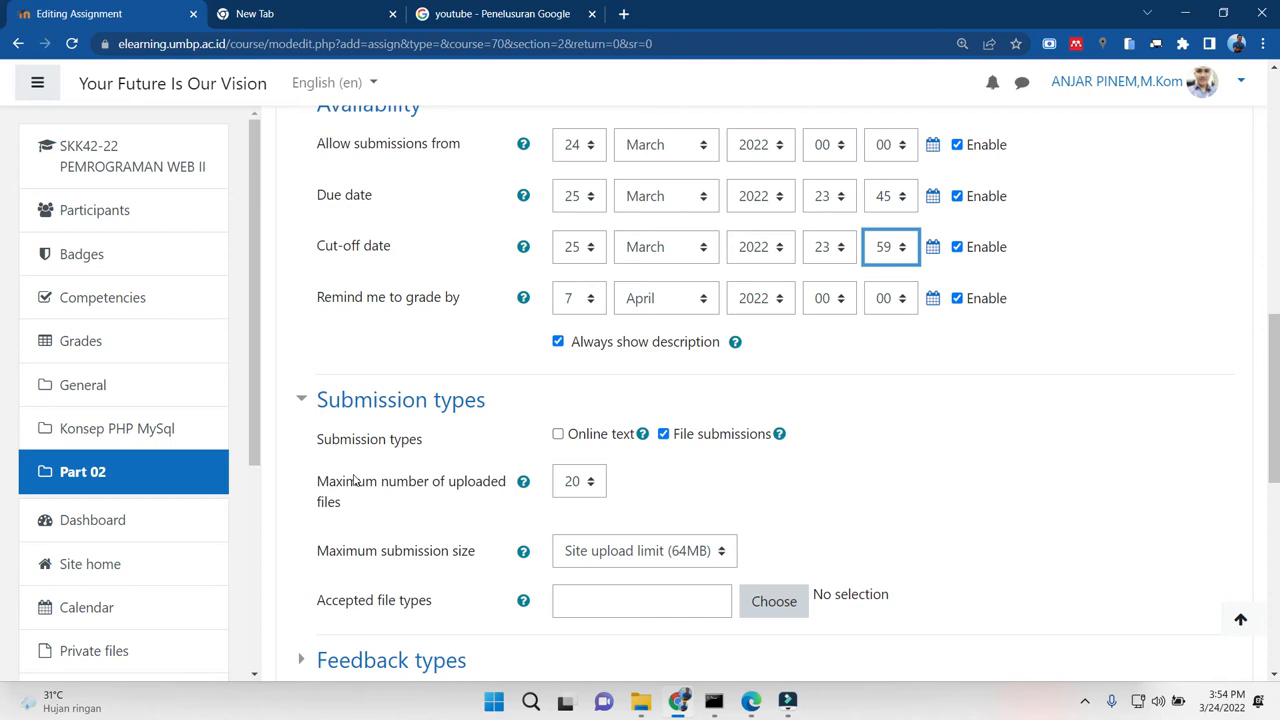
left_click(558, 434)
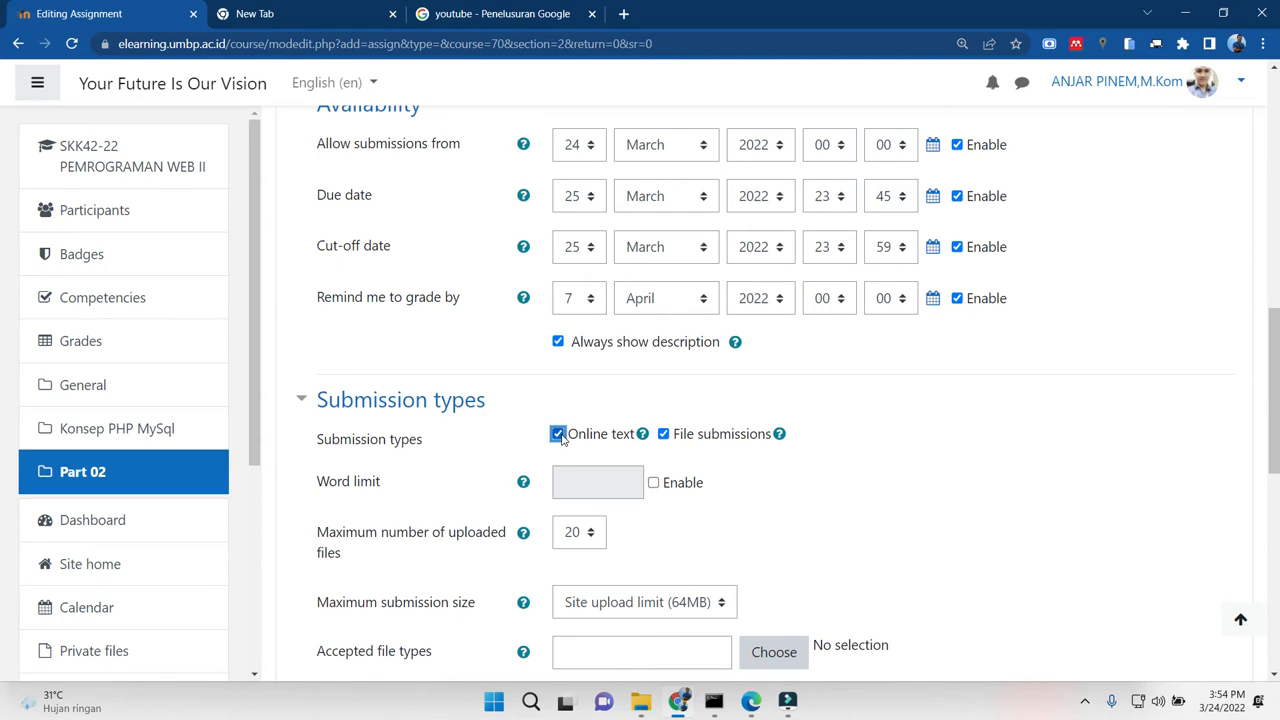
left_click(653, 483)
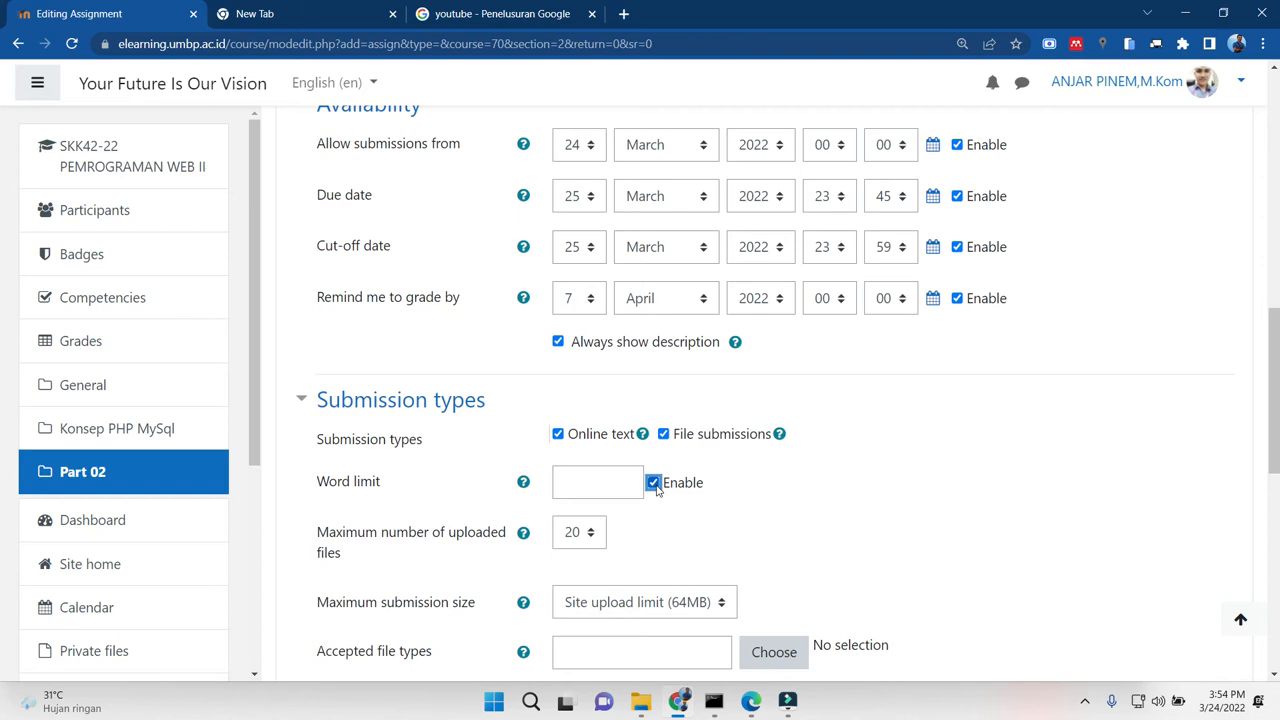
left_click(655, 485)
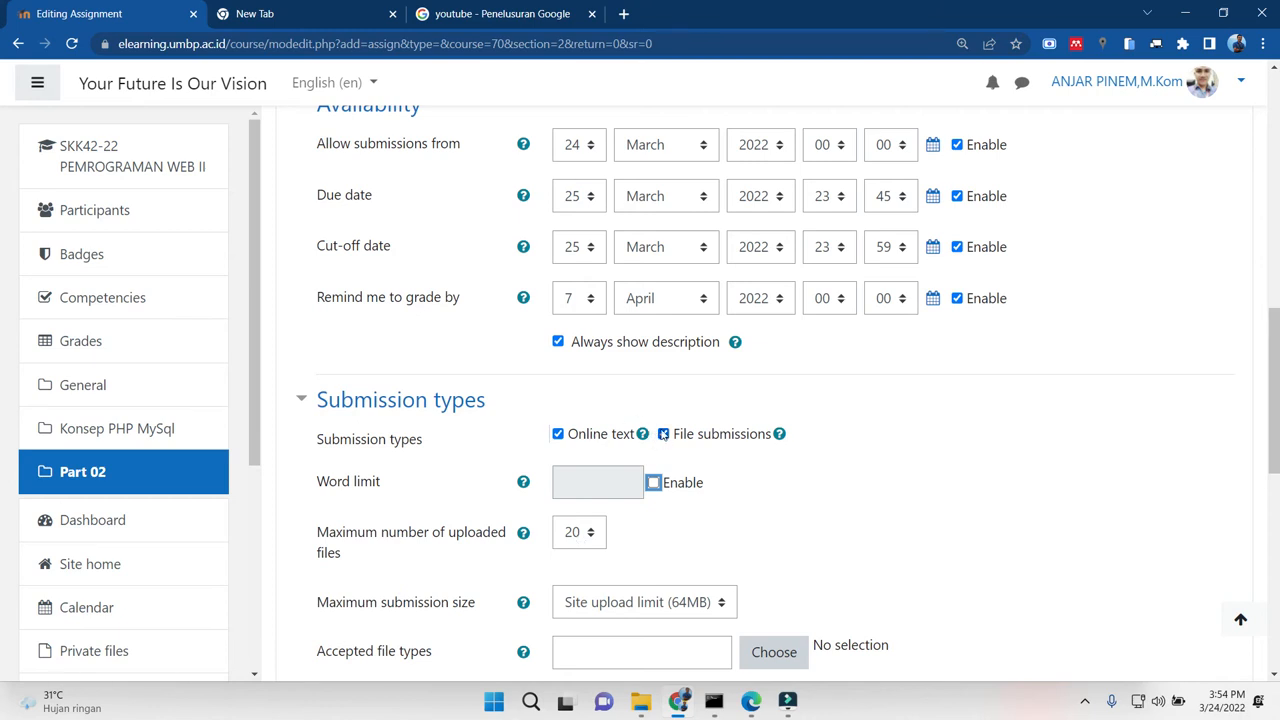
Restrict the assignment's submission types to file submissions only, with online text turned off
left_click(663, 434)
left_click(663, 436)
left_click(664, 434)
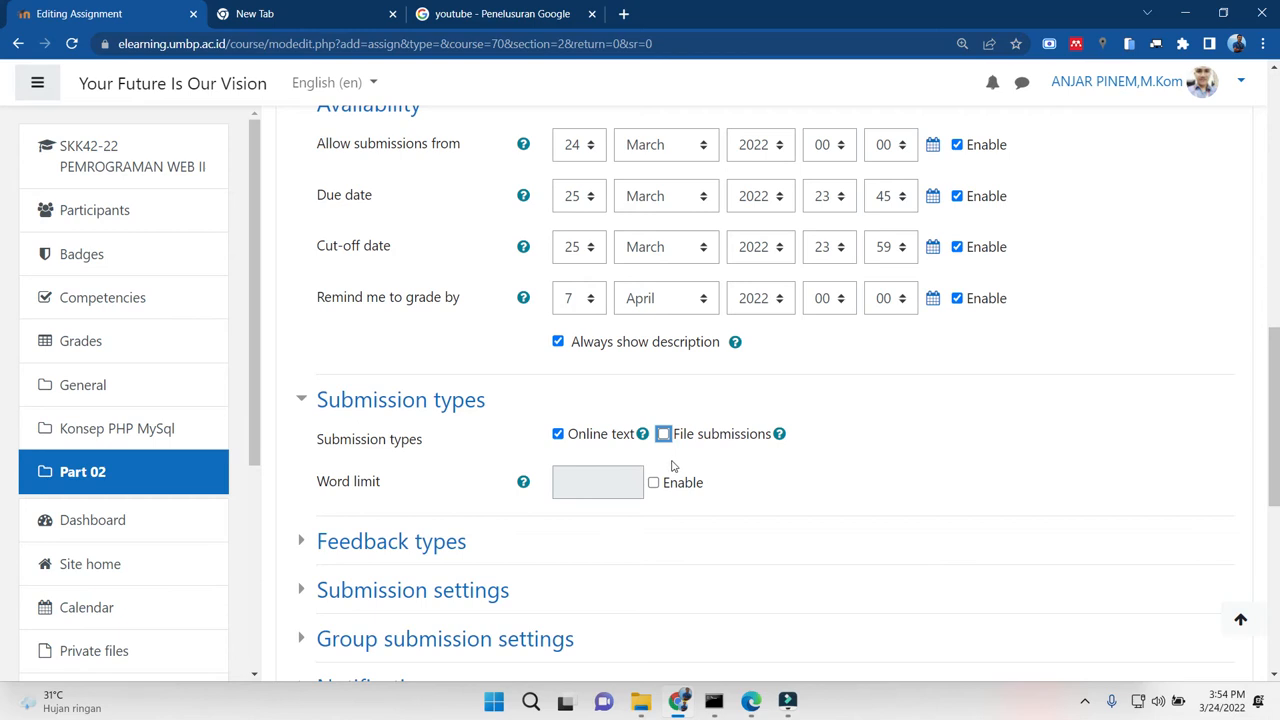
left_click(566, 436)
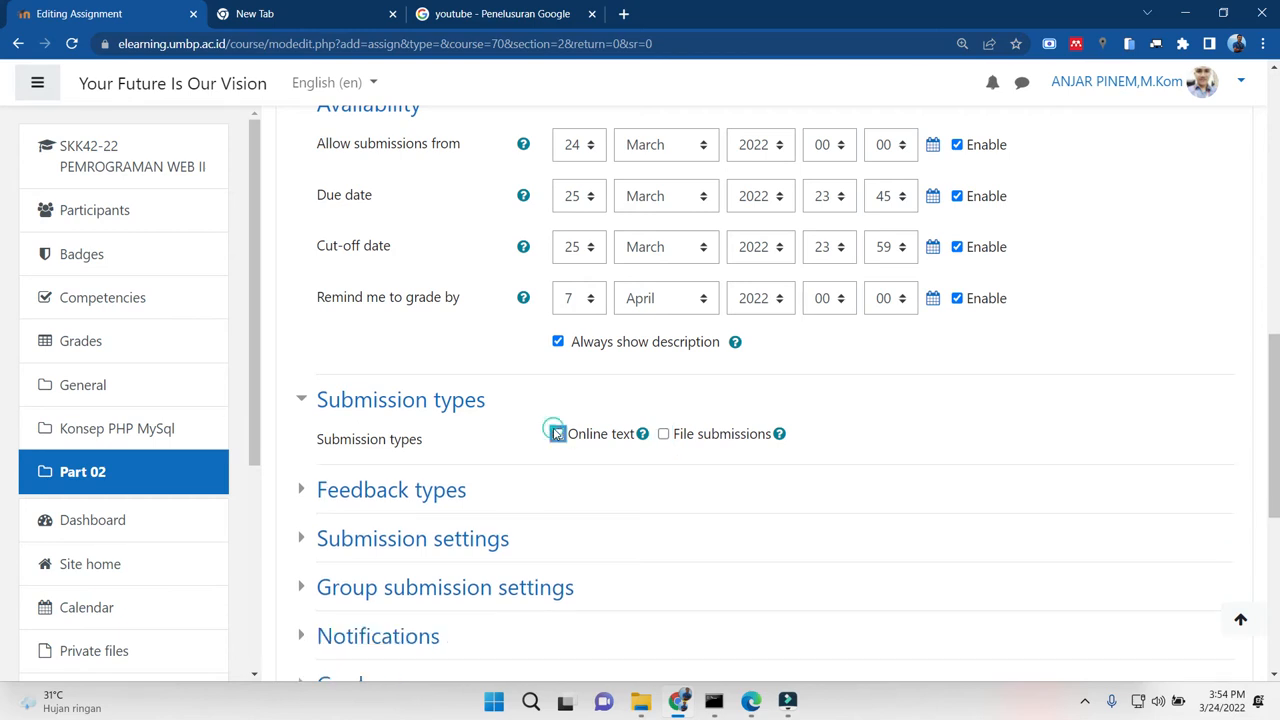
left_click(662, 435)
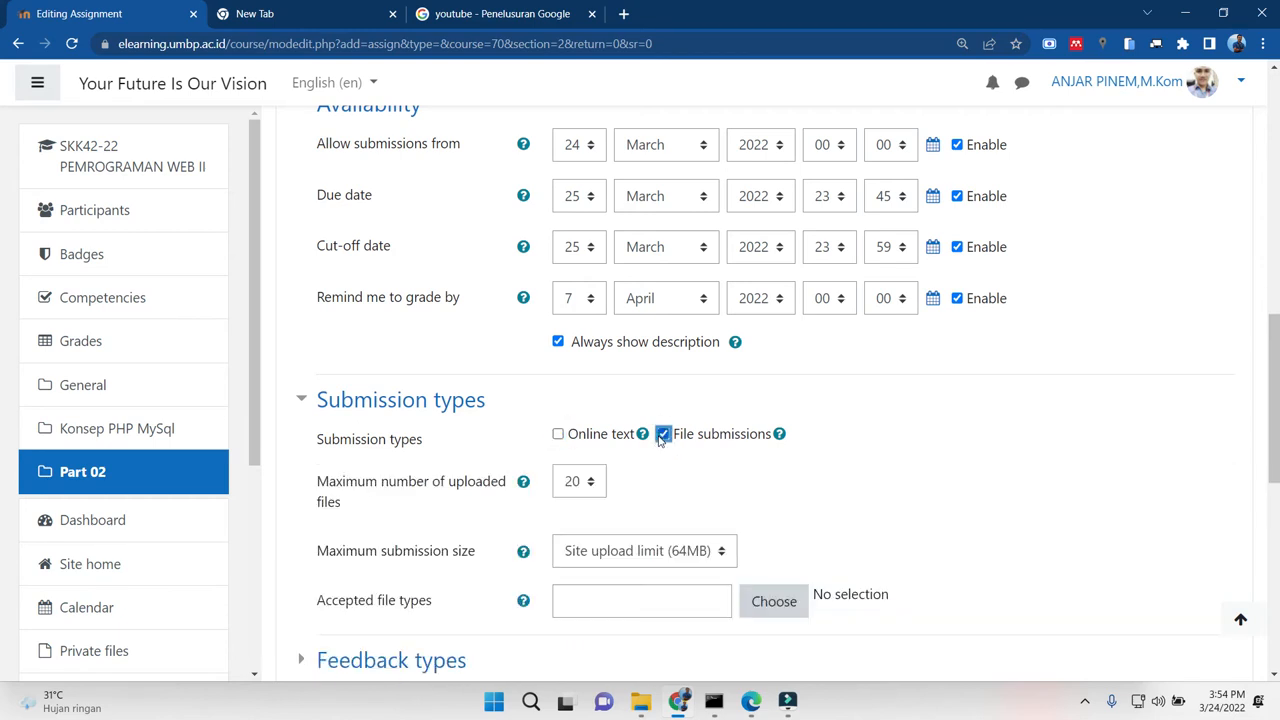
Limit file submissions to a maximum of 2 uploaded files and a submission size of 2MB
left_click(579, 486)
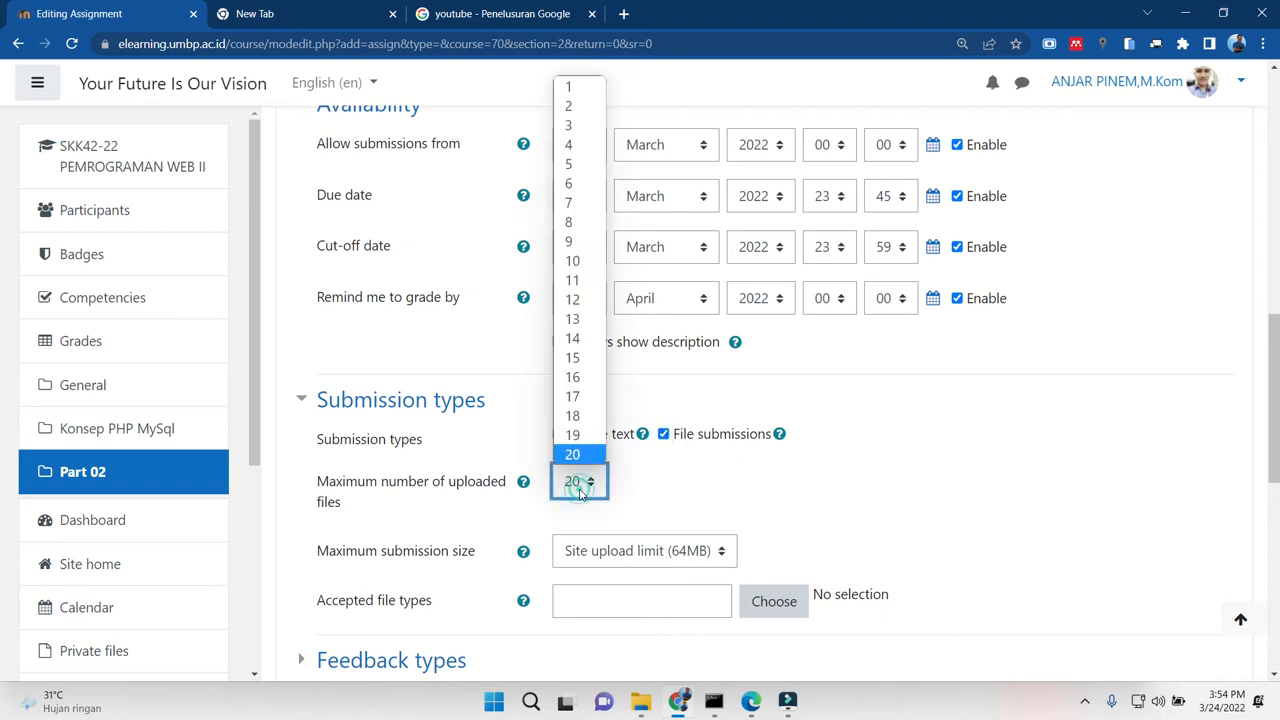
left_click(585, 107)
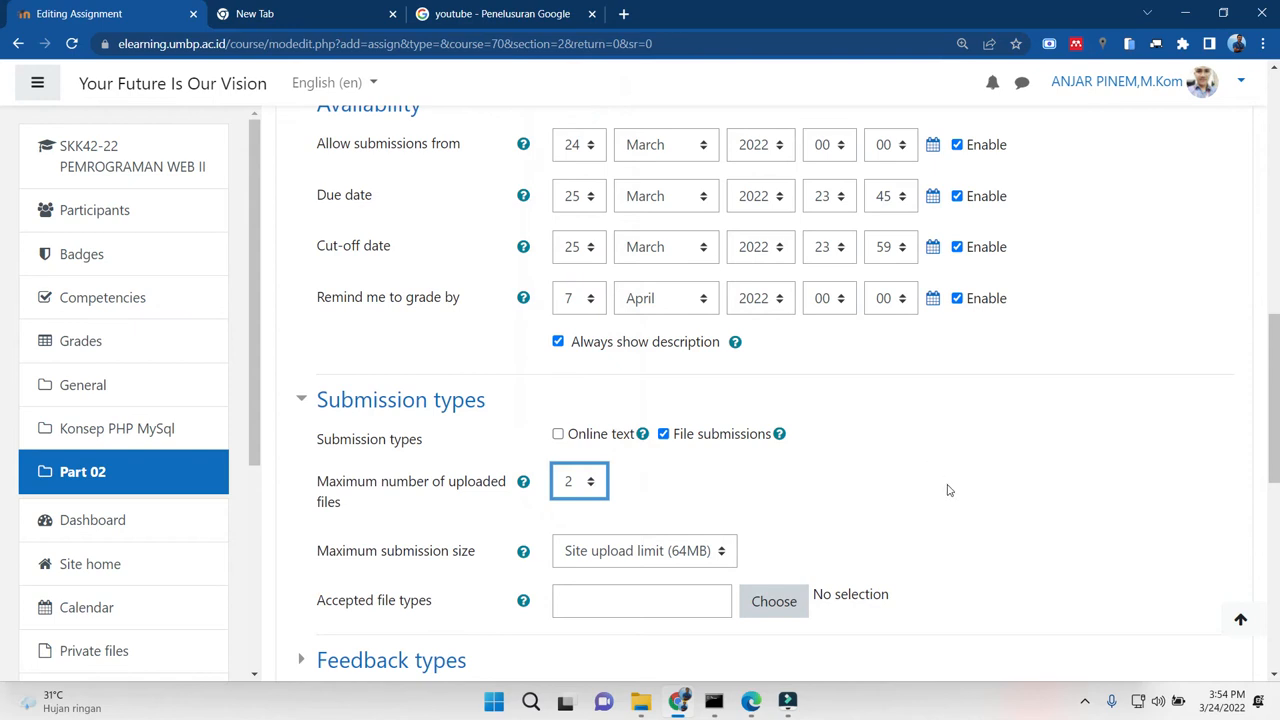
scroll(1195, 415, "down", 3)
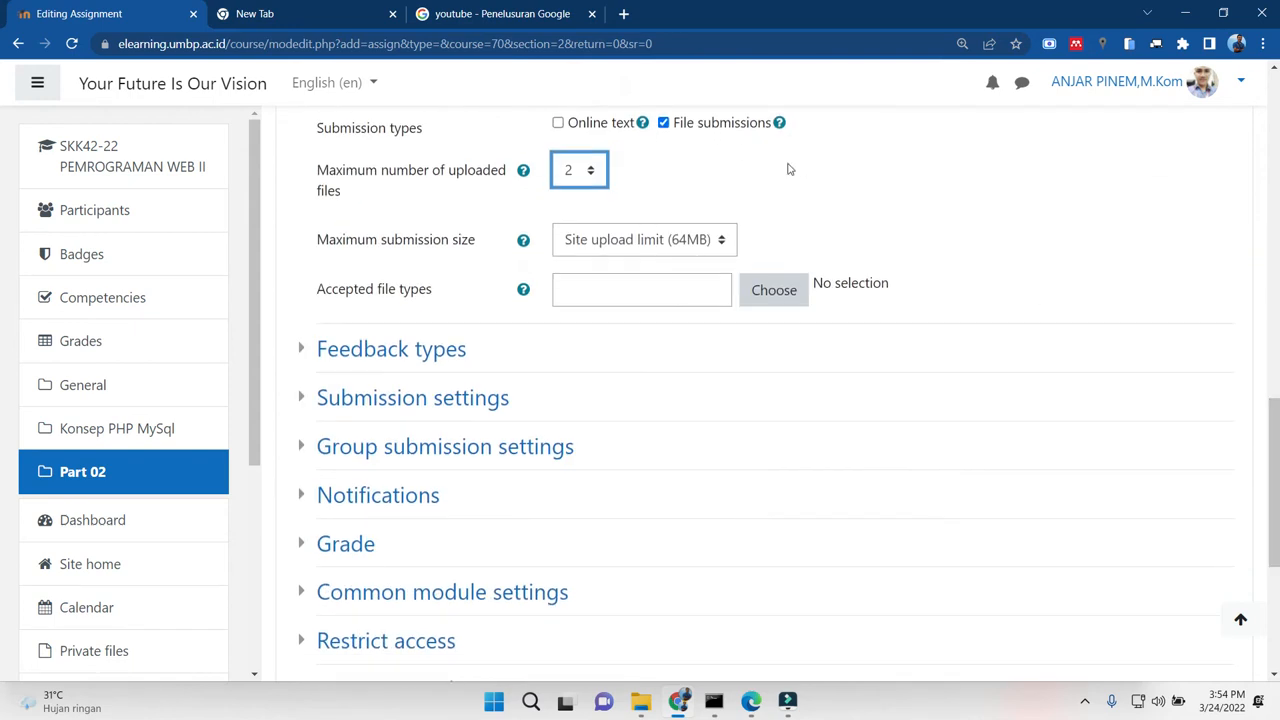
left_click(693, 241)
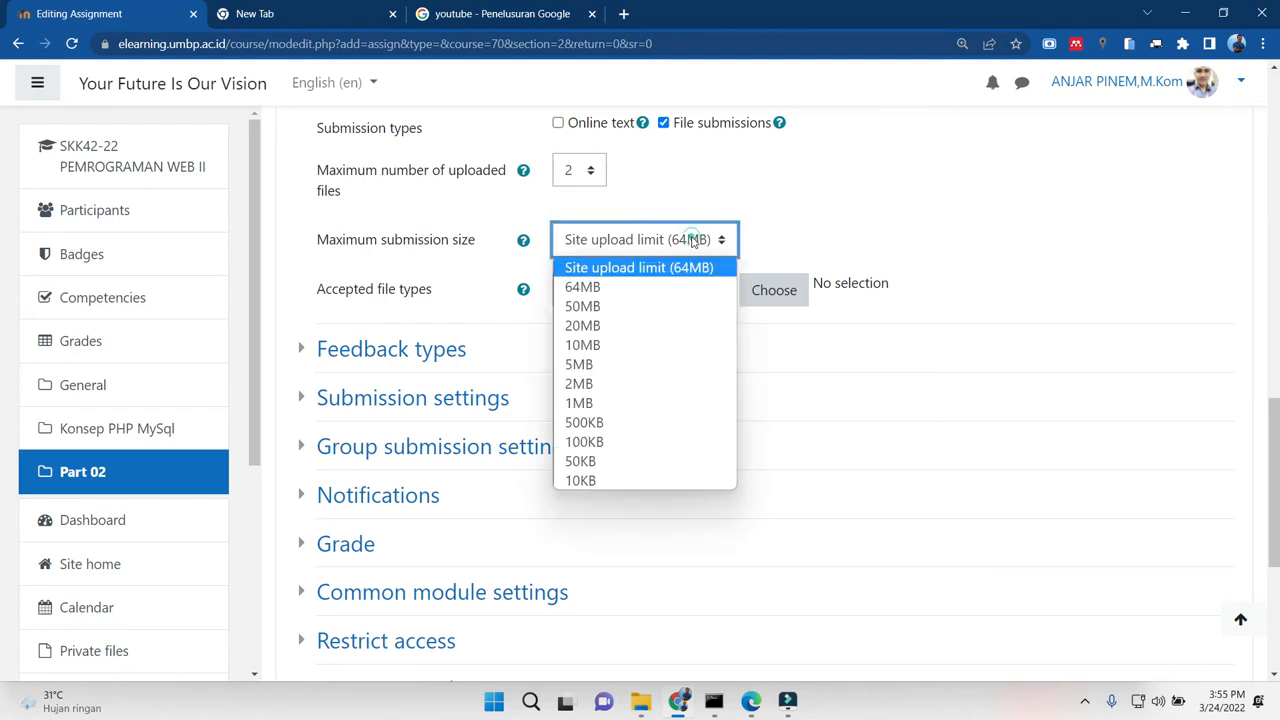
left_click(630, 383)
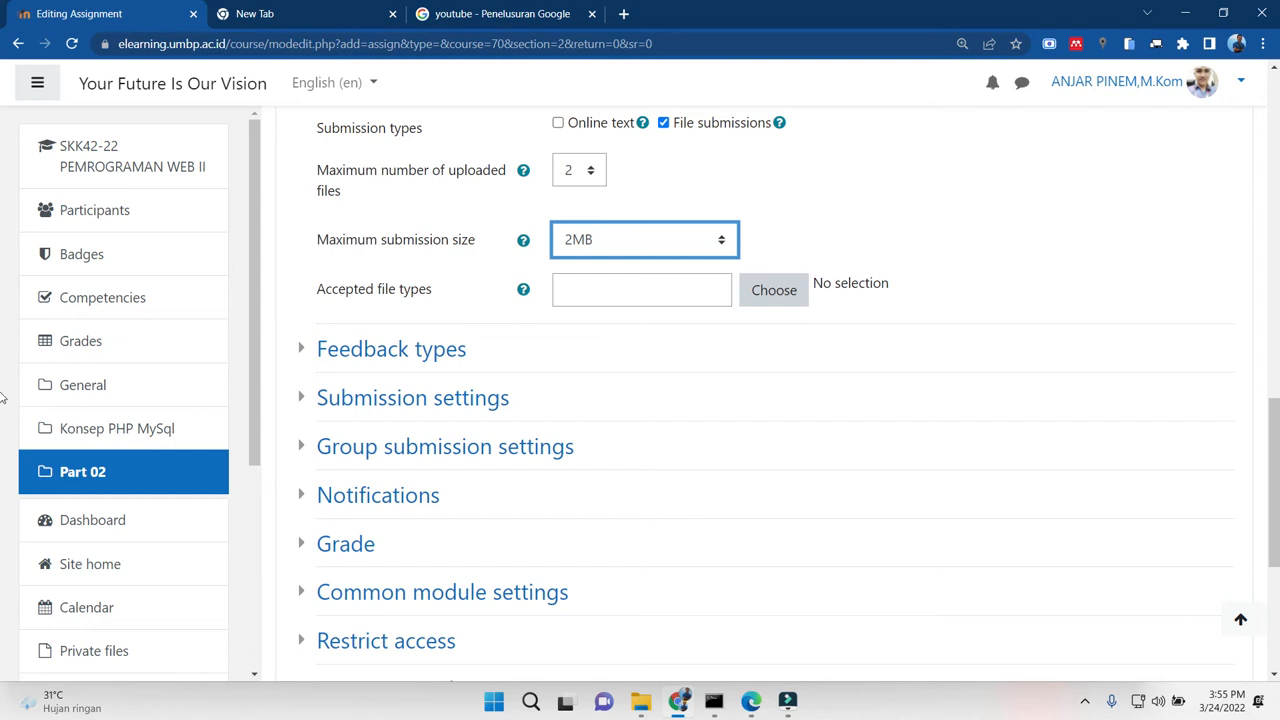
Set the assignment's accepted file types to Document files, PDF document, Word 2007 document and Word document
mouse_move(1268, 423)
left_mouse_down()
mouse_move(1268, 375)
mouse_move(1268, 403)
left_mouse_up()
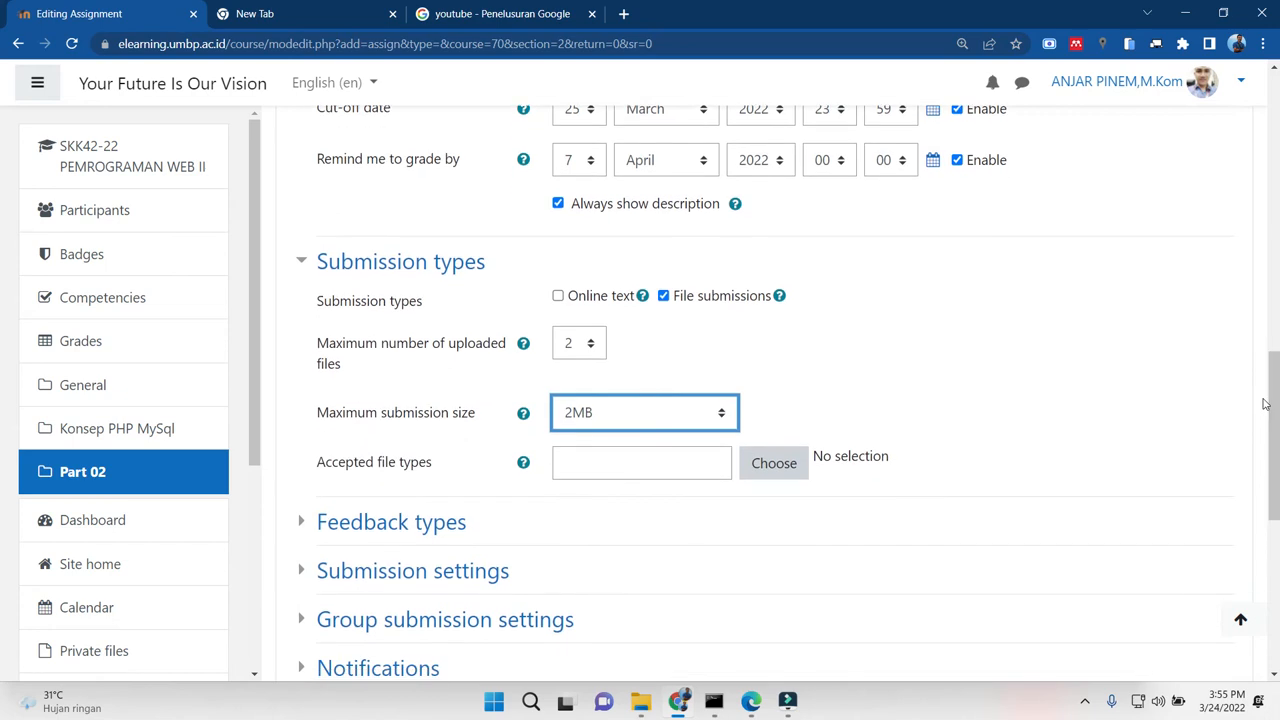
left_click(670, 469)
left_click(756, 469)
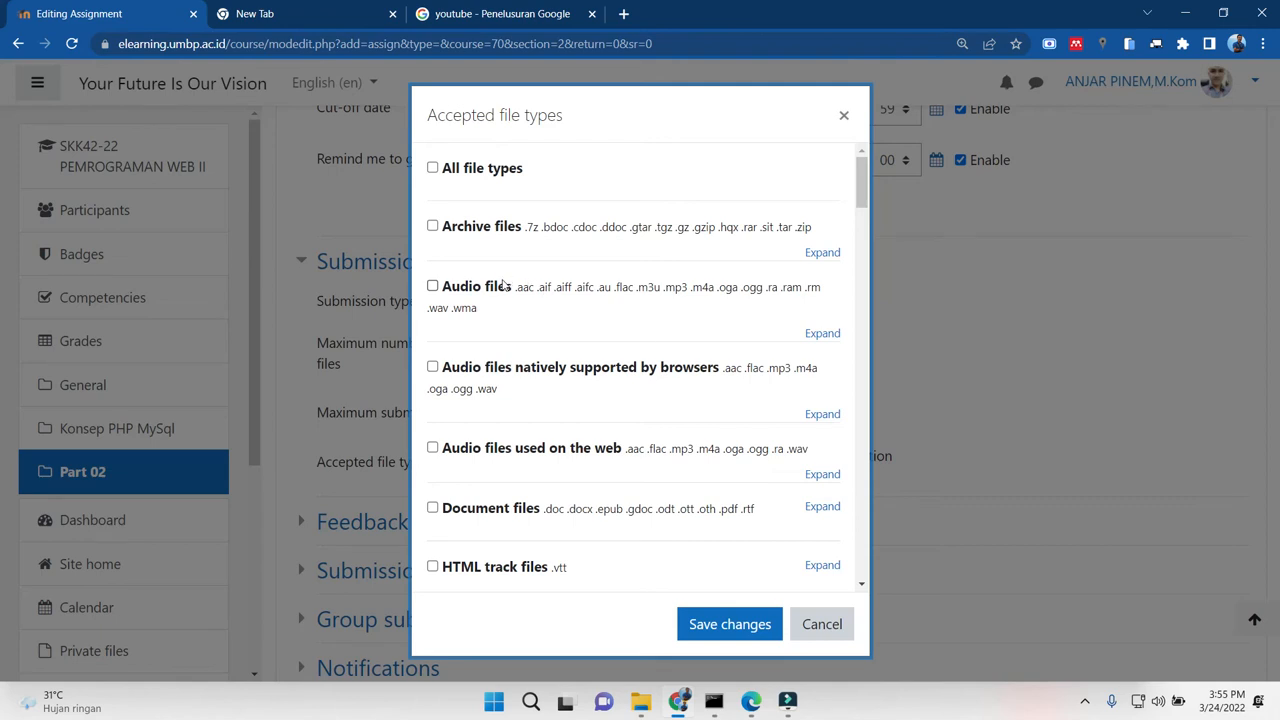
left_click(432, 508)
left_click_drag(864, 172, 864, 209)
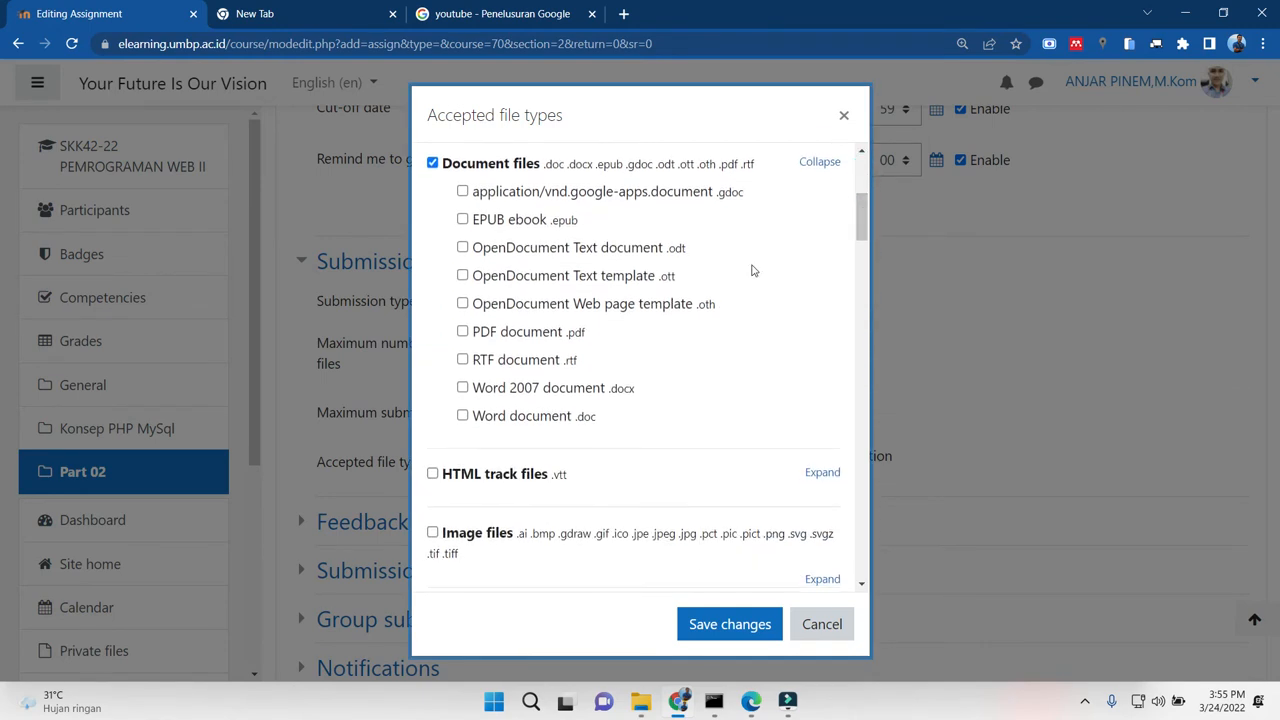
left_click(463, 332)
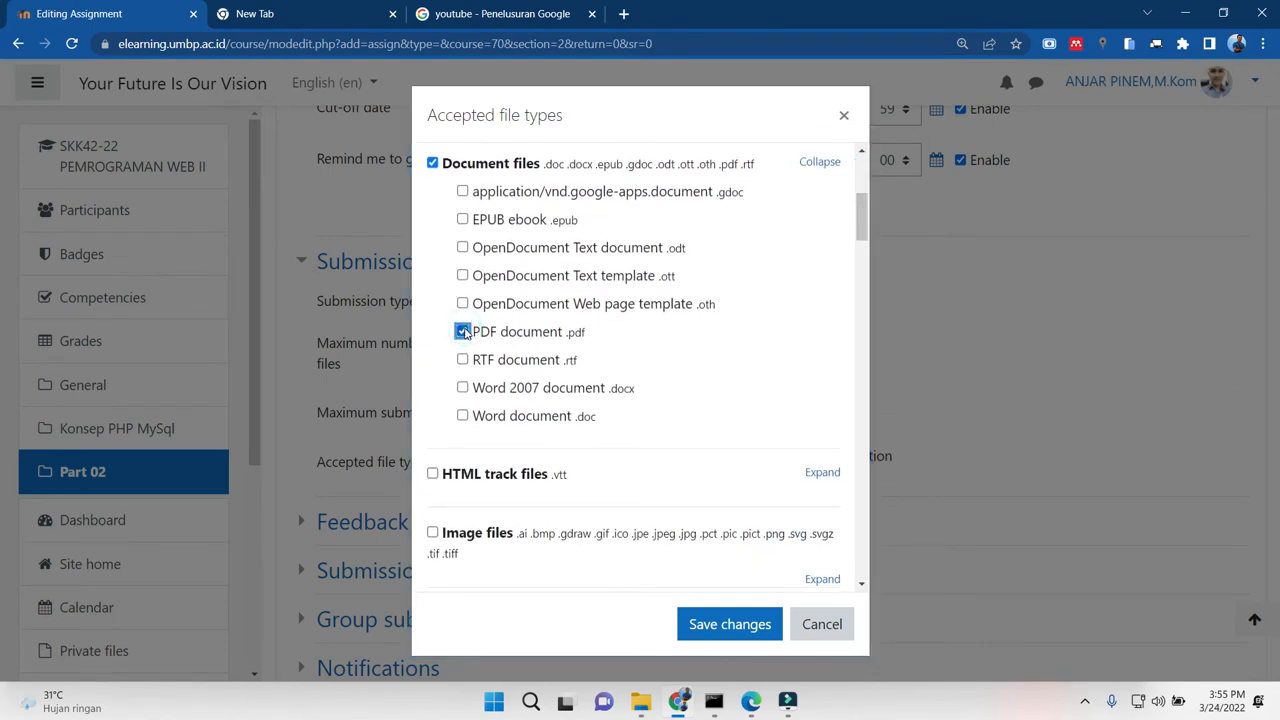
left_click(462, 416)
left_click(462, 389)
left_click(730, 624)
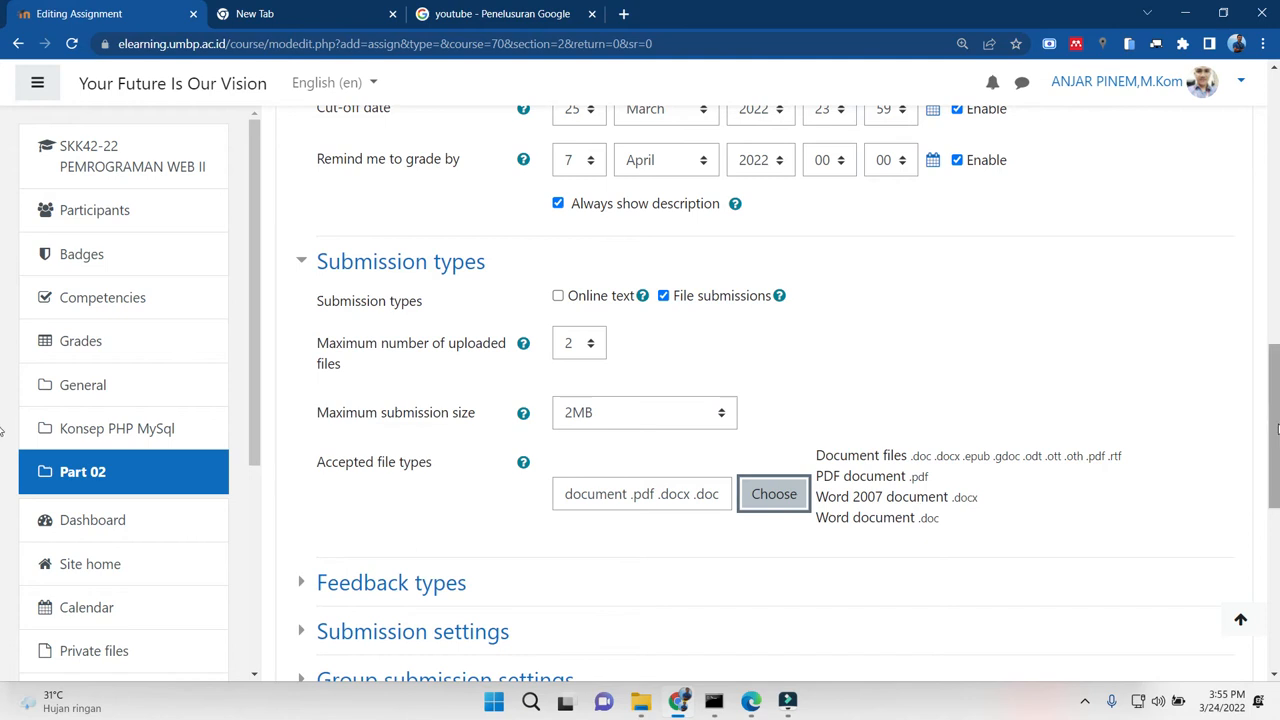
Review the assignment's settings, then save and display Tugas Pertemuan 2
scroll(1276, 428, "up", 4)
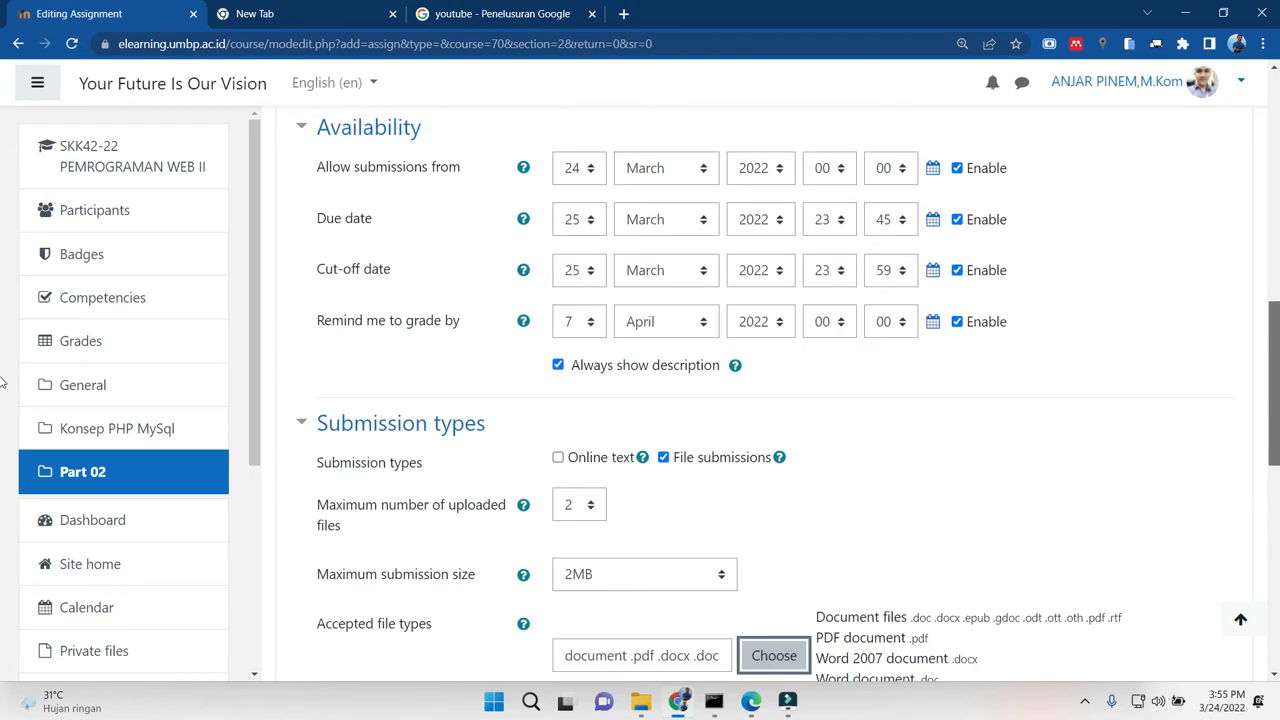
scroll(1270, 430, "down", 4)
scroll(1270, 430, "down", 1)
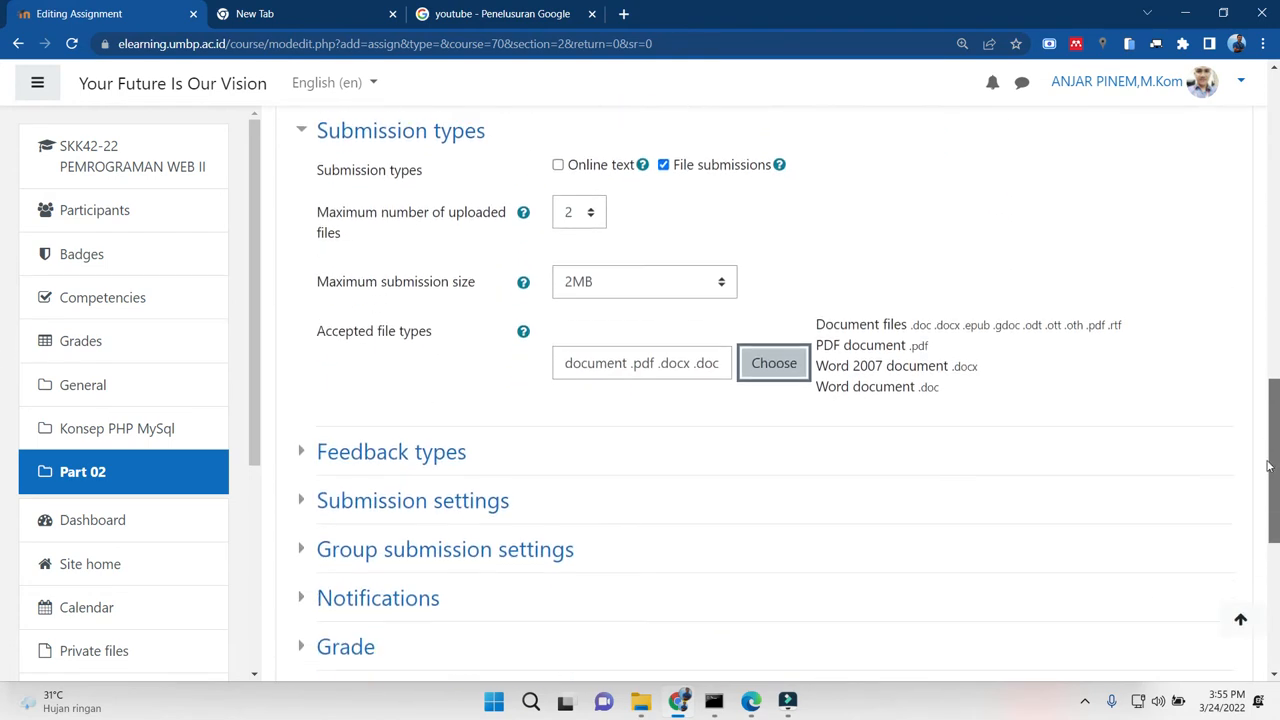
scroll(4, 299, "up", 8)
scroll(4, 238, "up", 2)
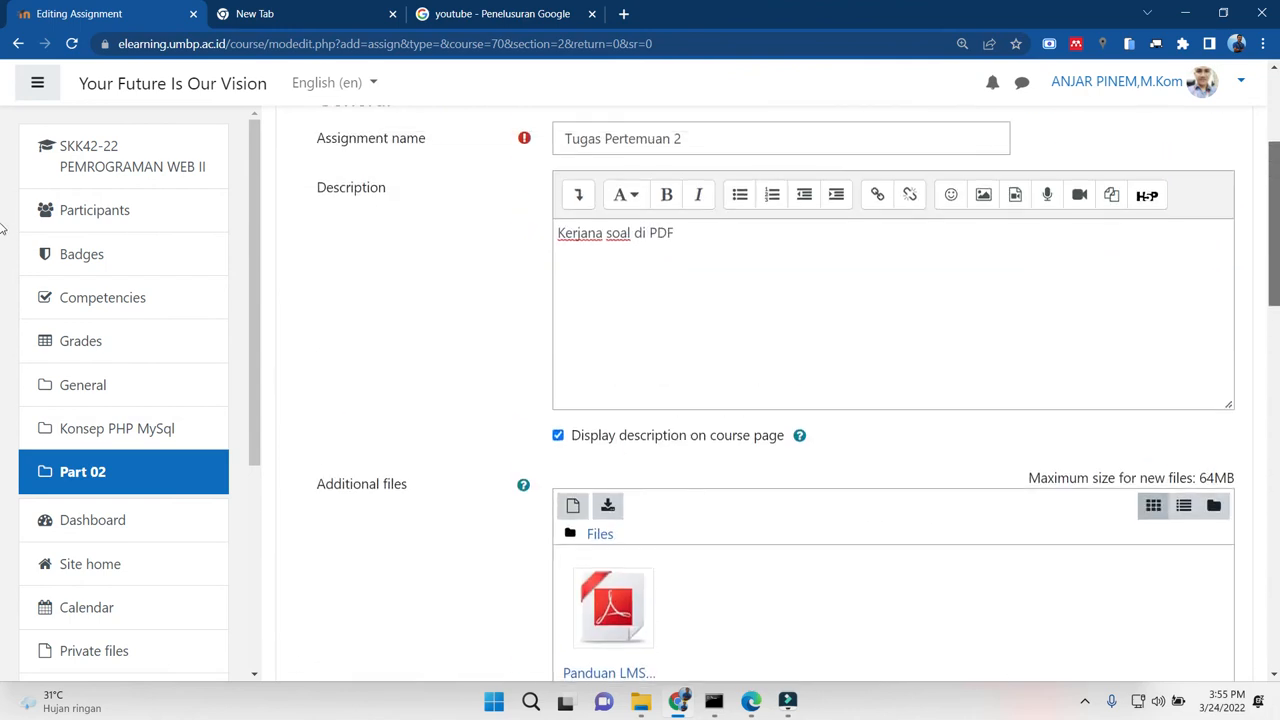
scroll(1266, 486, "down", 12)
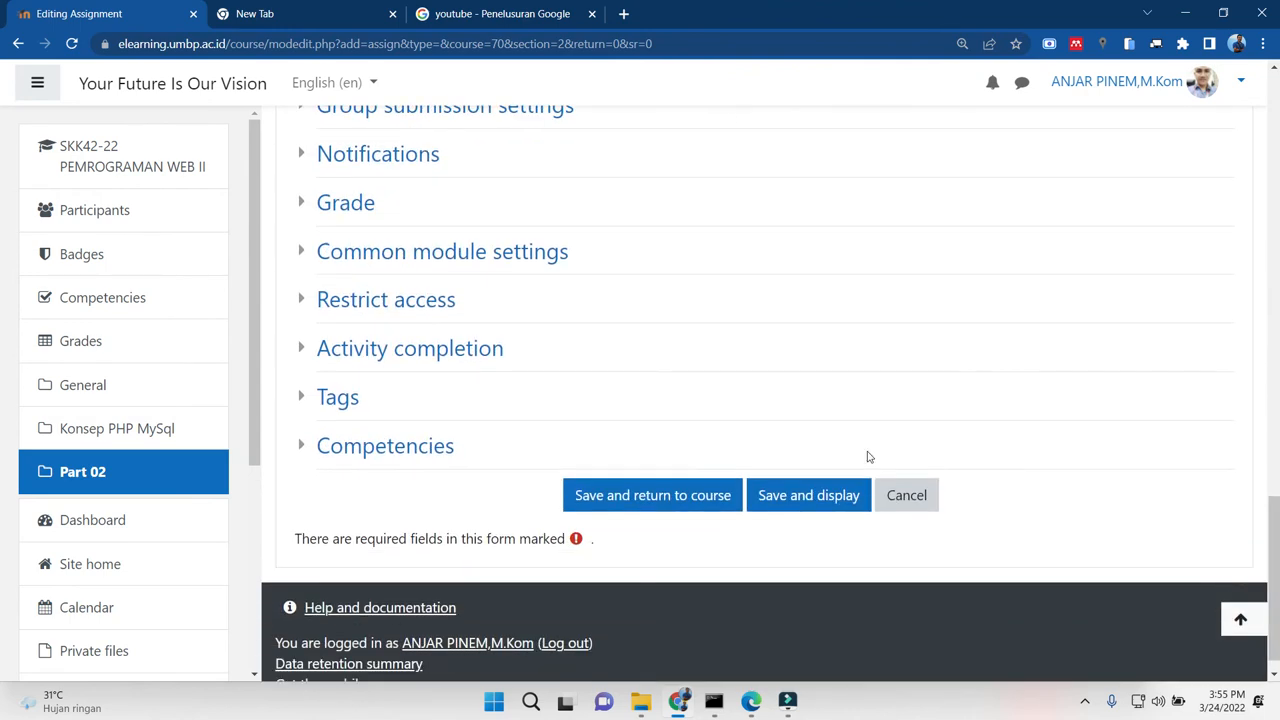
left_click(794, 495)
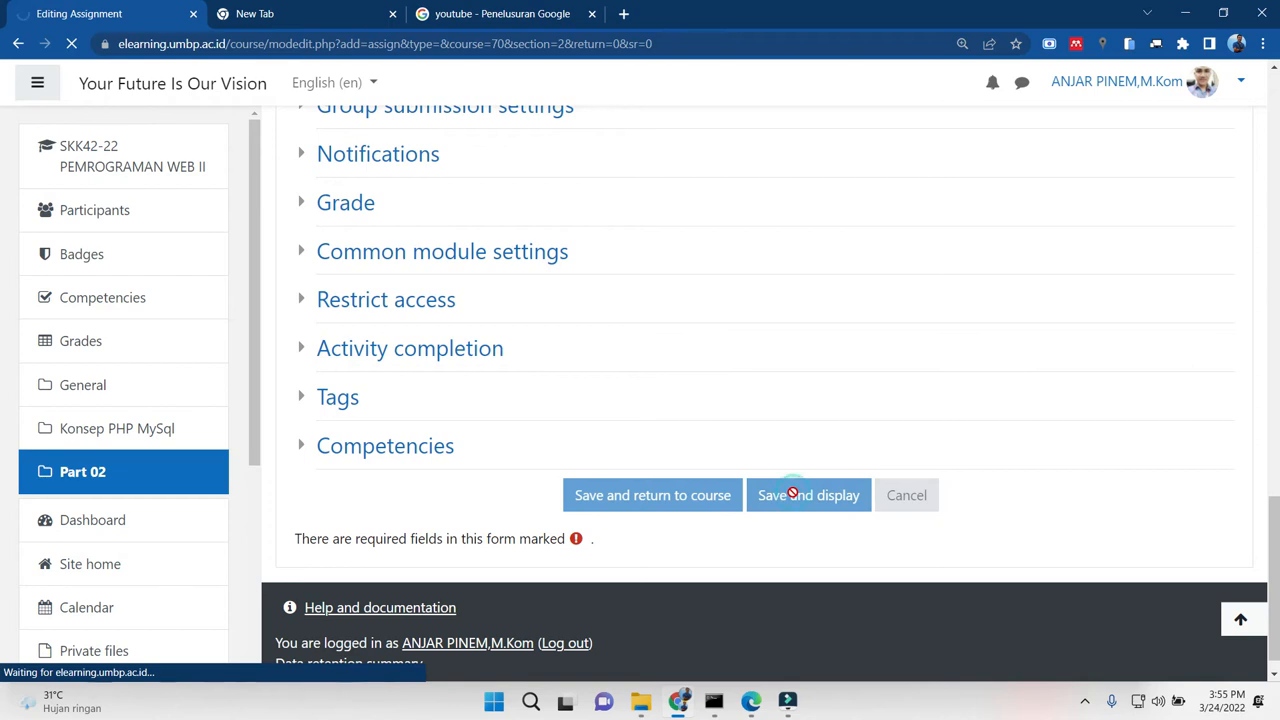
Check the saved assignment's page, then reopen Tugas Pertemuan 2 from the Part 02 section of the course
scroll(1252, 381, "down", 5)
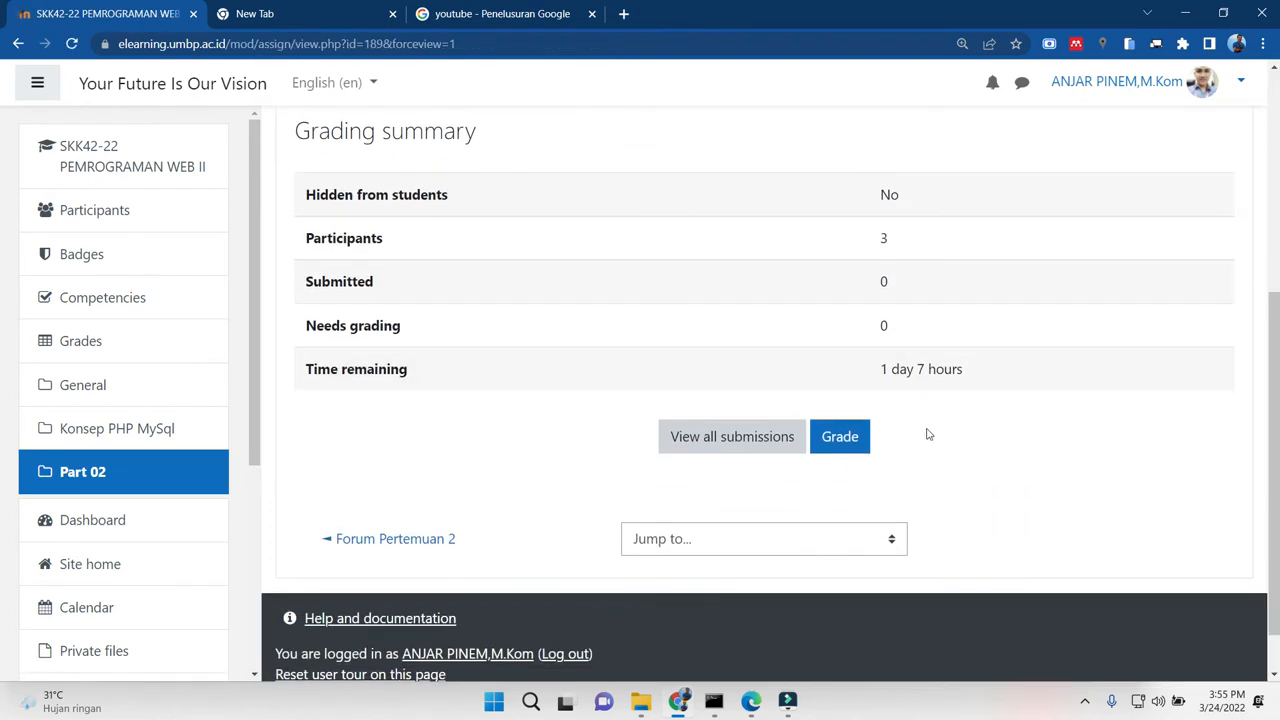
scroll(3, 373, "up", 3)
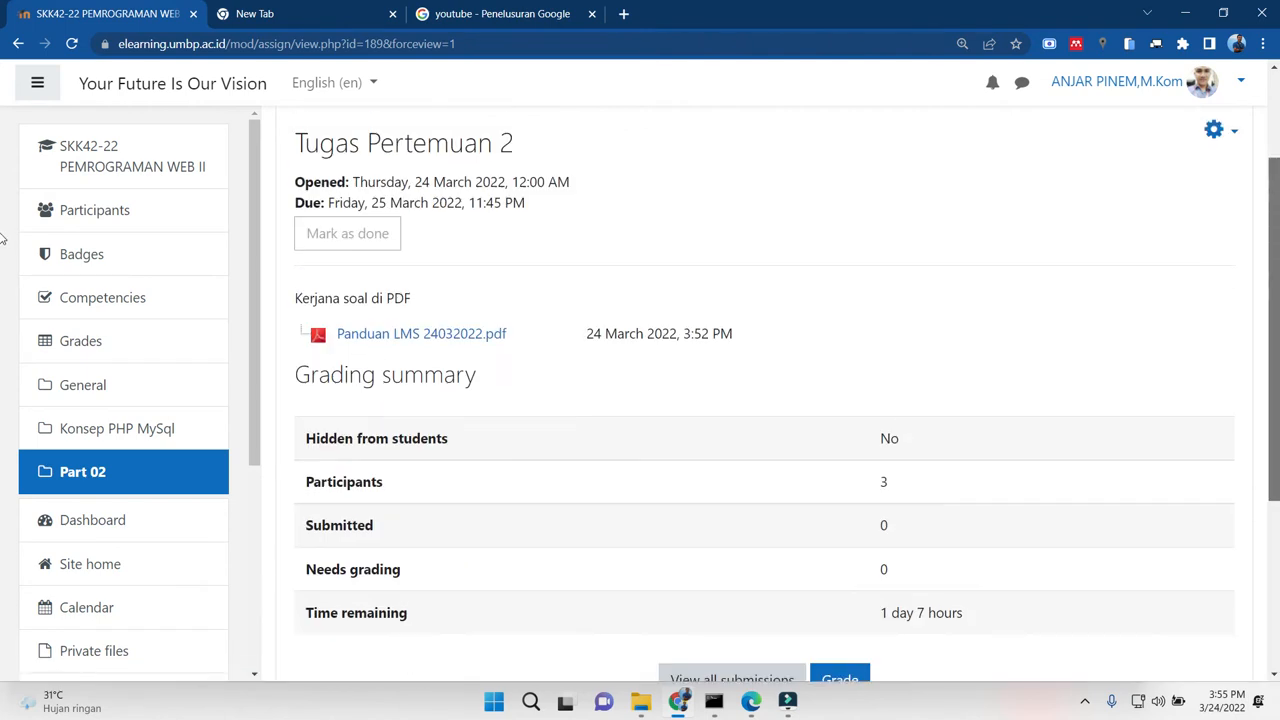
left_click(72, 470)
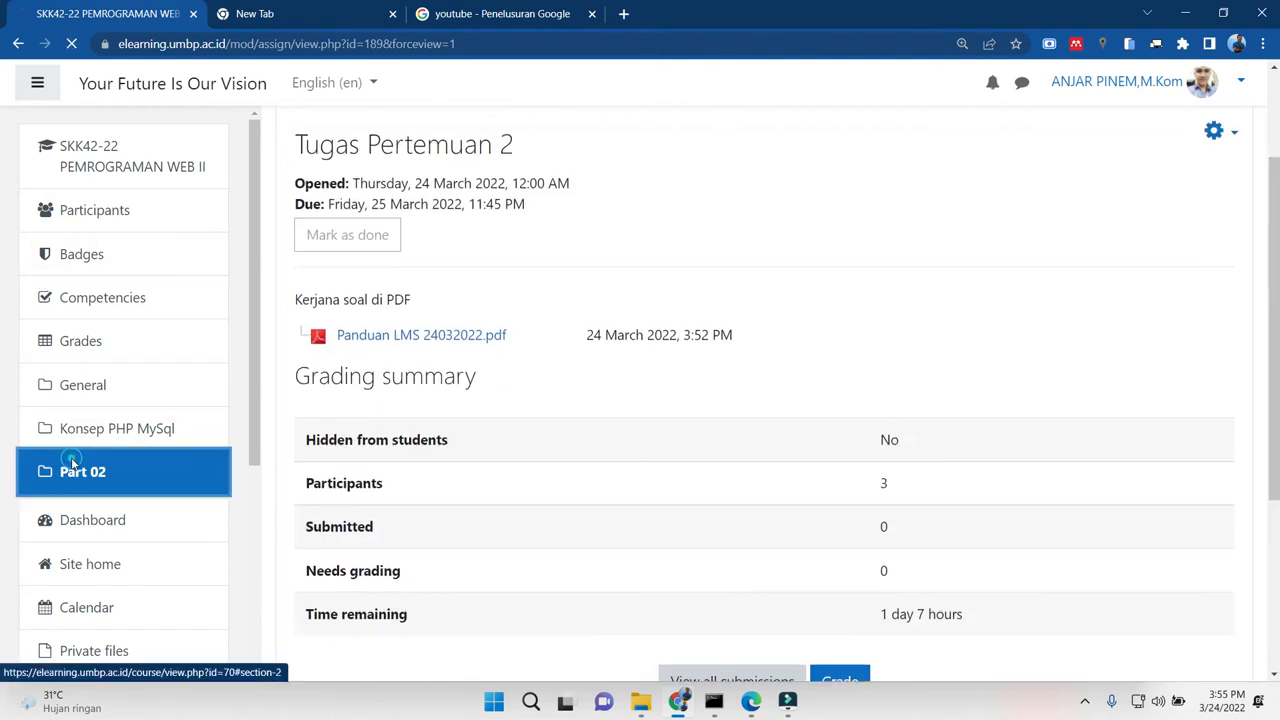
left_click_drag(1265, 397, 1274, 610)
left_click(486, 342)
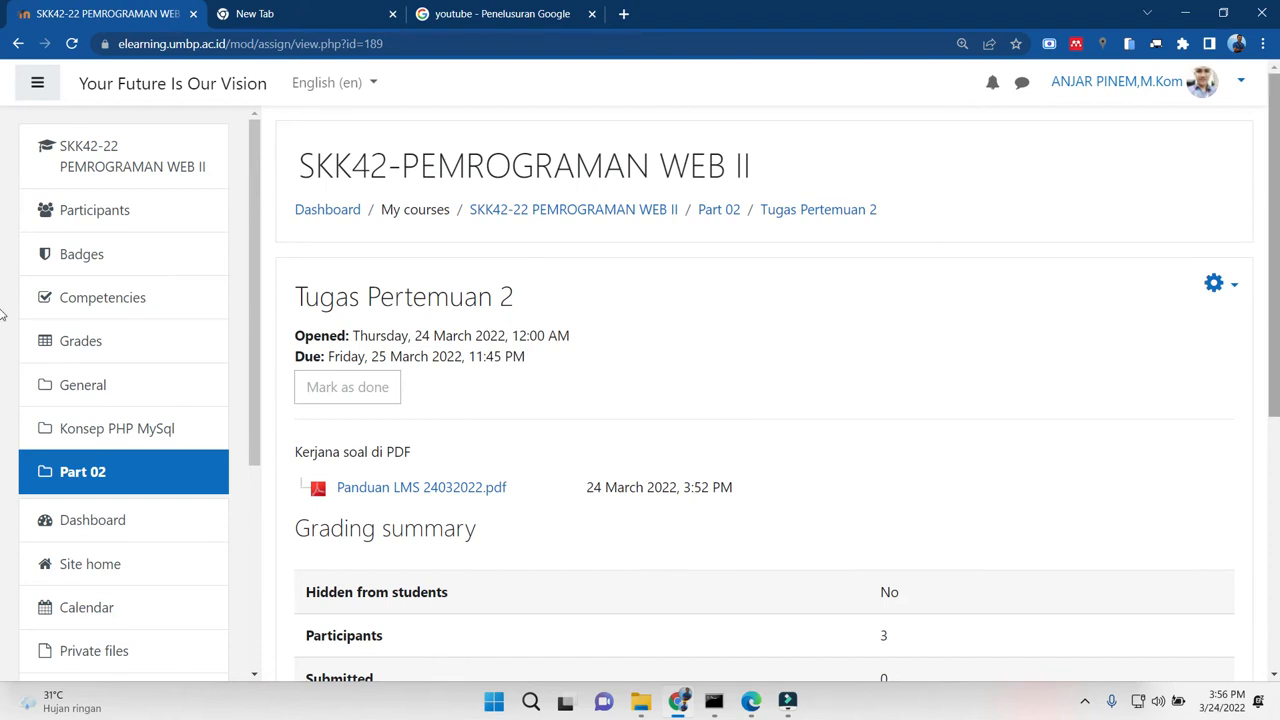
Examine the grading table with all student submissions for Tugas Pertemuan 2
scroll(3, 320, "down", 2)
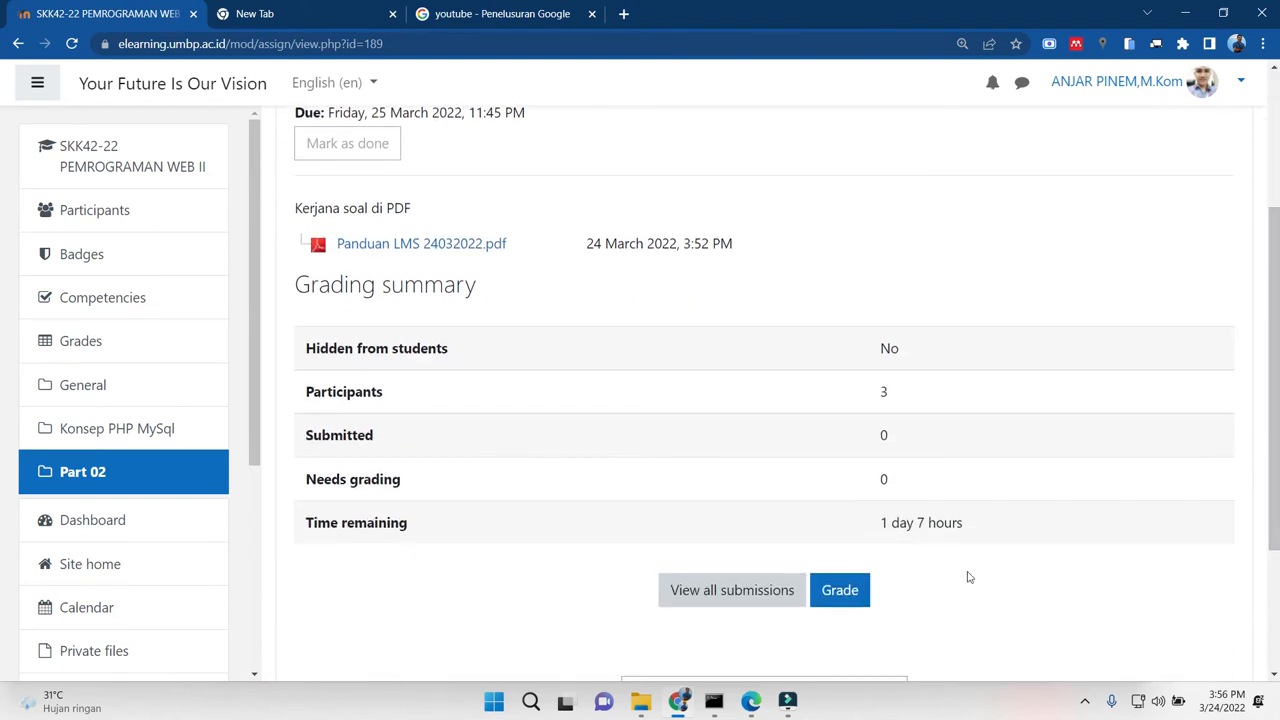
left_click(757, 606)
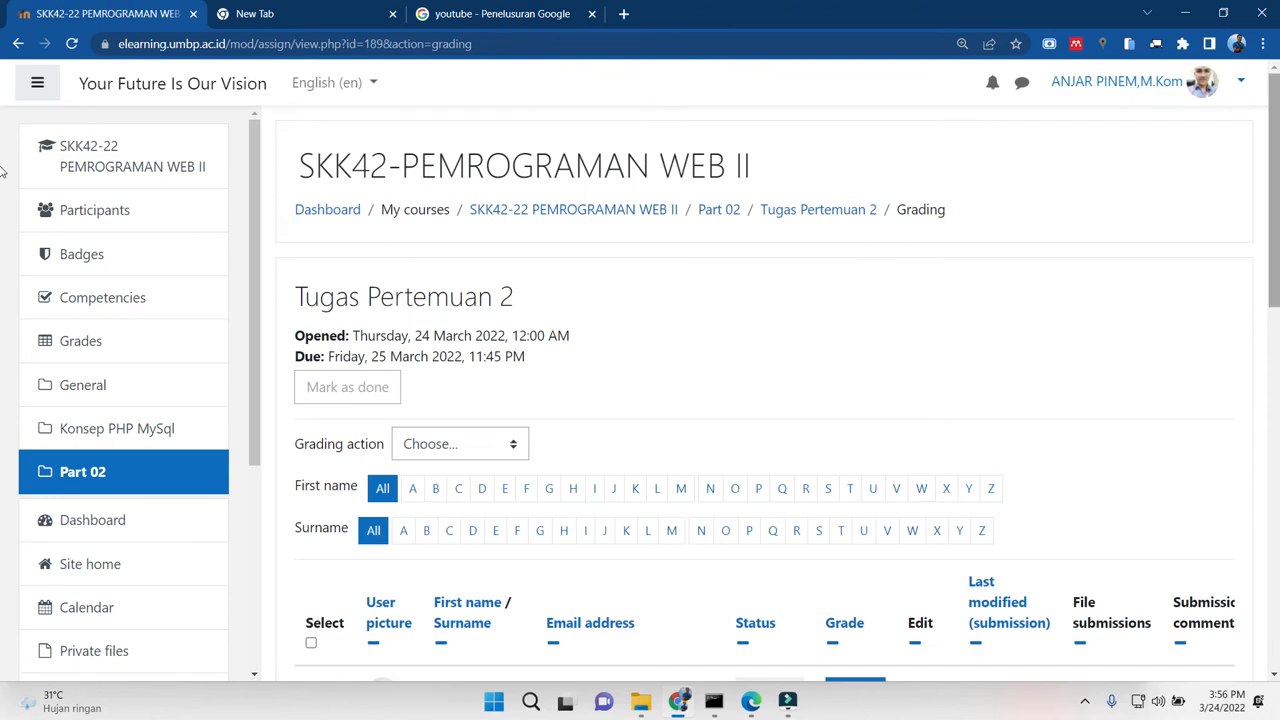
scroll(3, 172, "down", 4)
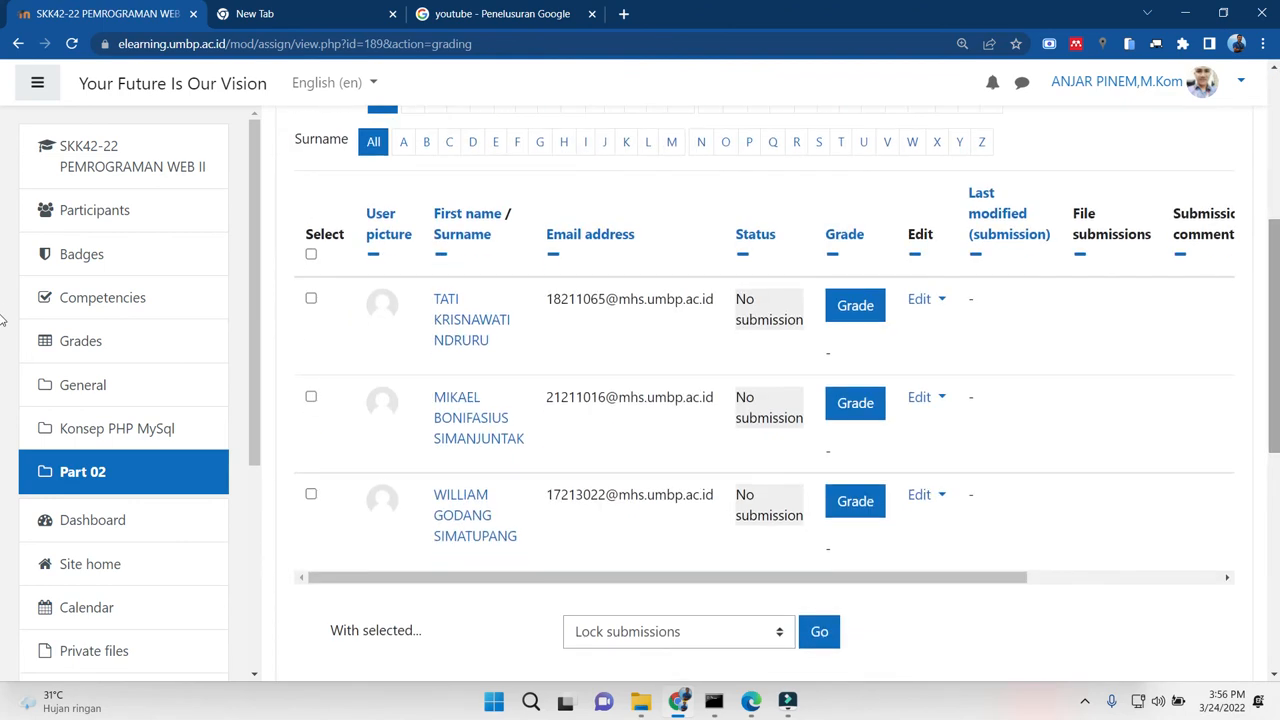
scroll(3, 320, "up", 4)
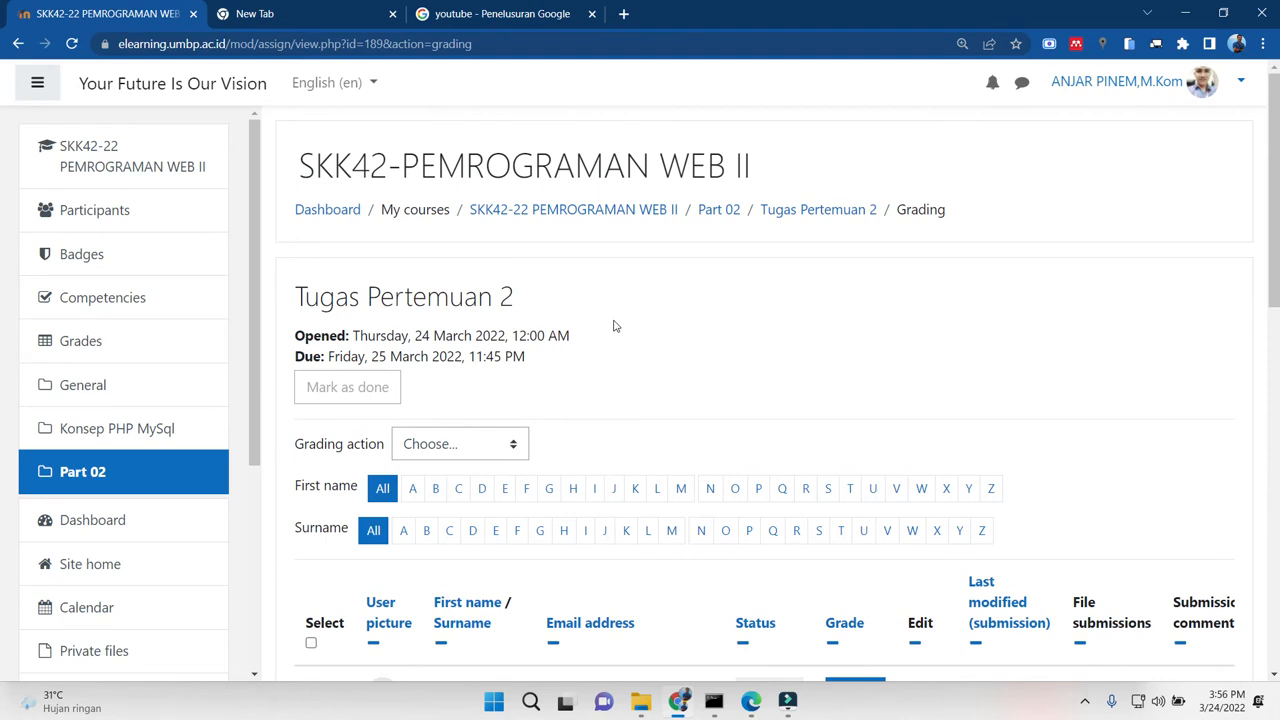
Return to the Part 02 section and review its contents from the material file to the assignment
left_click(808, 212)
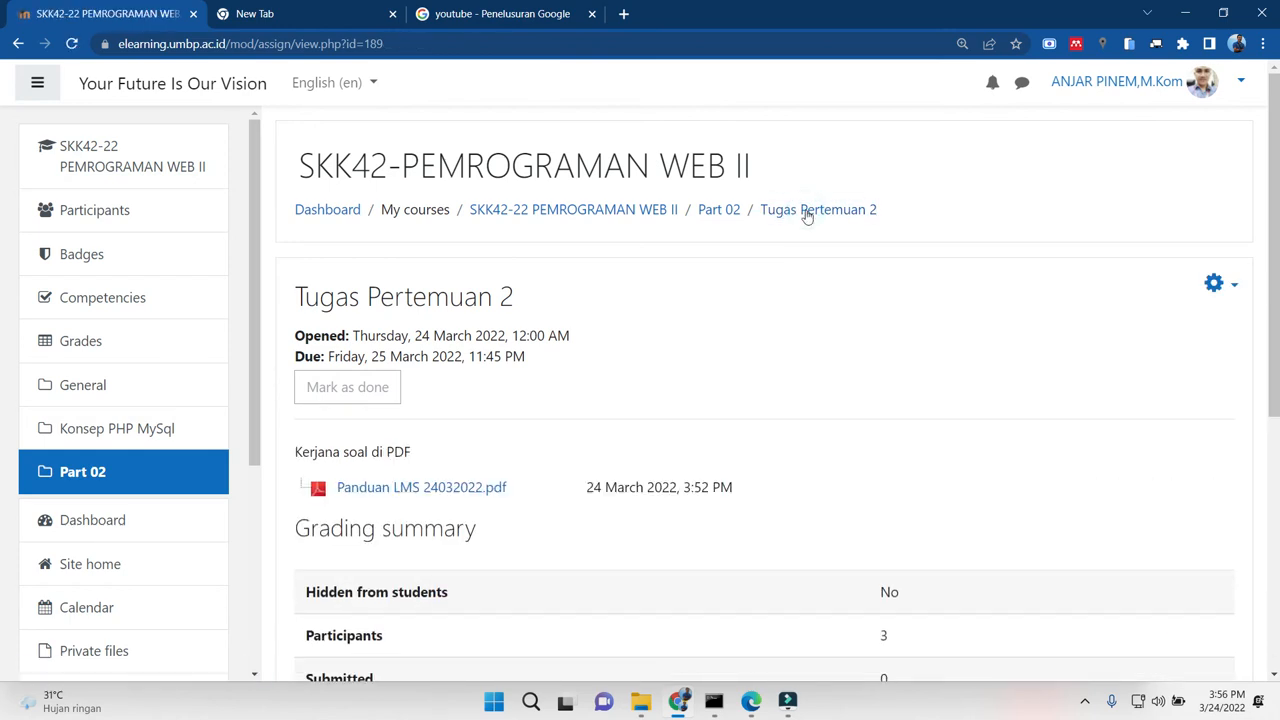
left_click(83, 484)
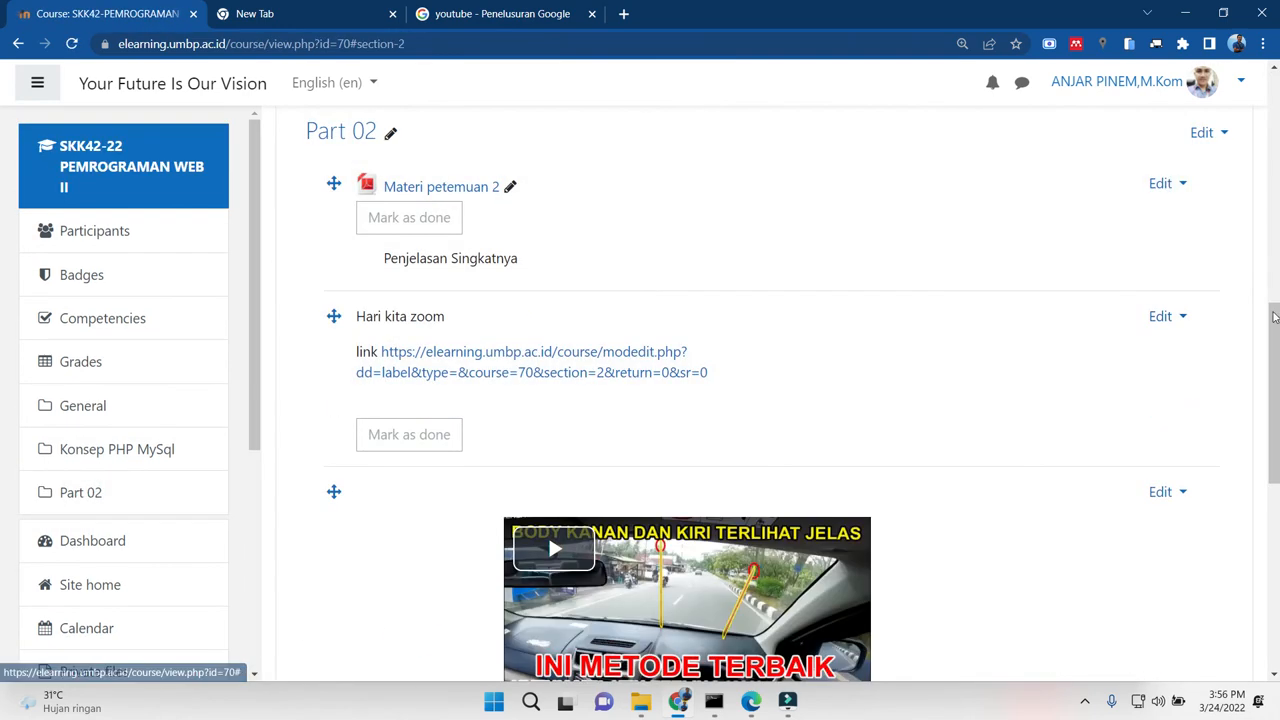
scroll(3, 428, "down", 3)
scroll(3, 428, "down", 4)
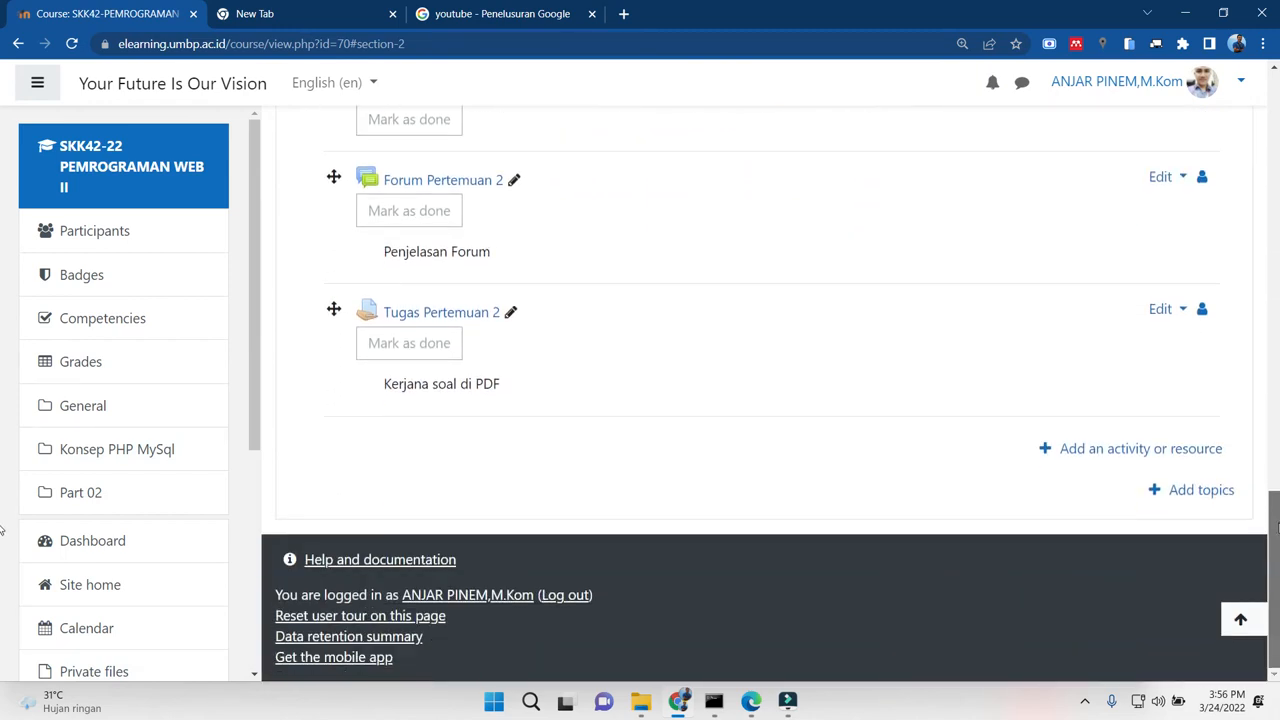
scroll(3, 348, "up", 6)
scroll(3, 340, "up", 1)
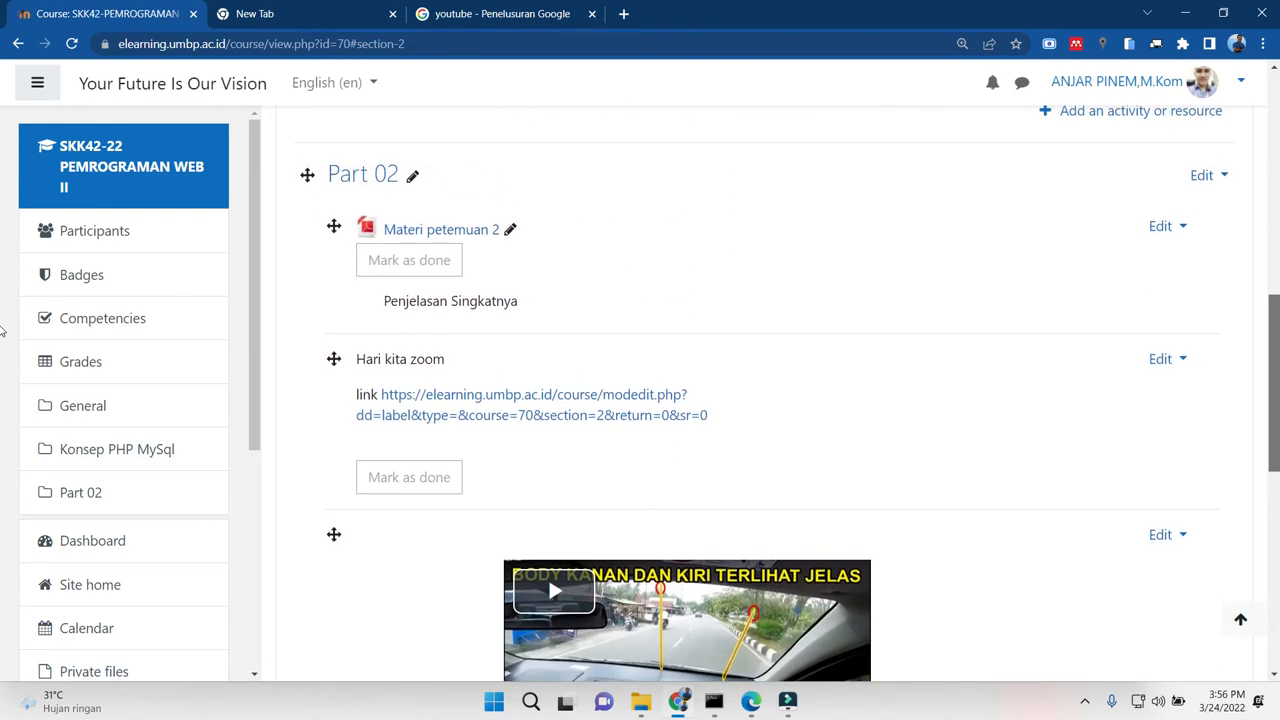
scroll(3, 332, "down", 4)
scroll(1260, 424, "up", 1)
scroll(1262, 450, "down", 3)
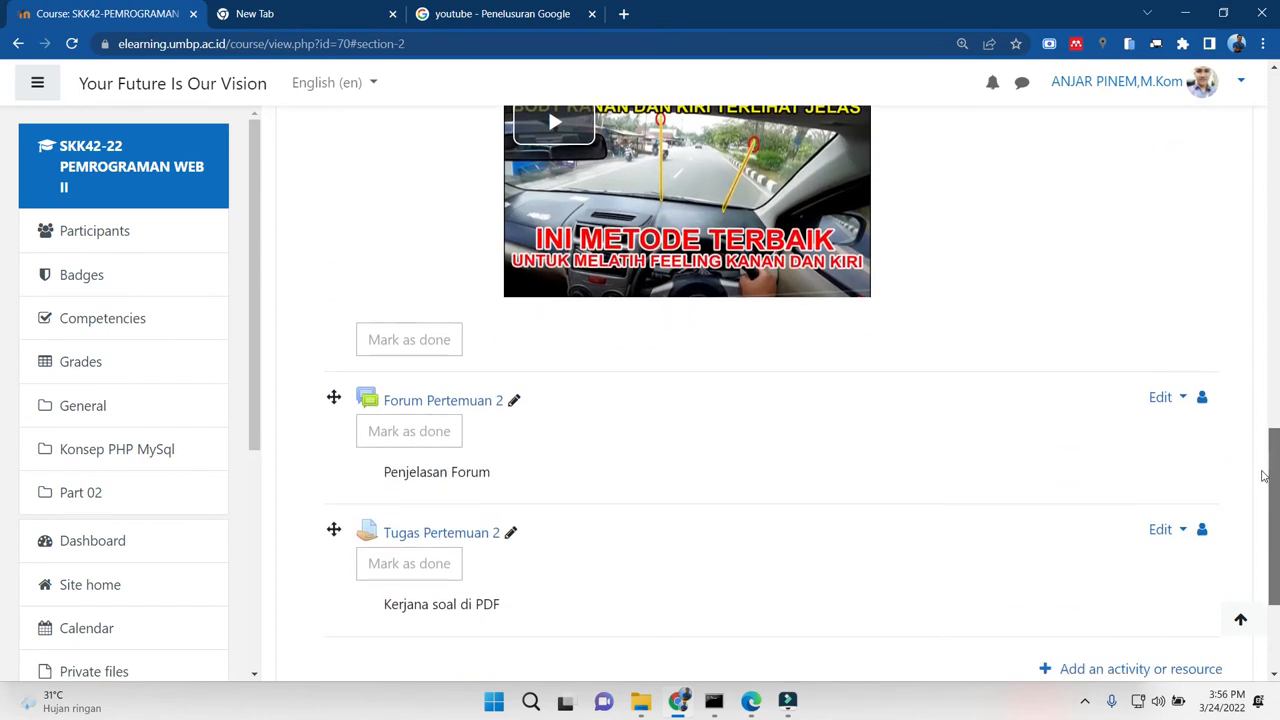
scroll(1262, 466, "down", 1)
scroll(1262, 500, "down", 1)
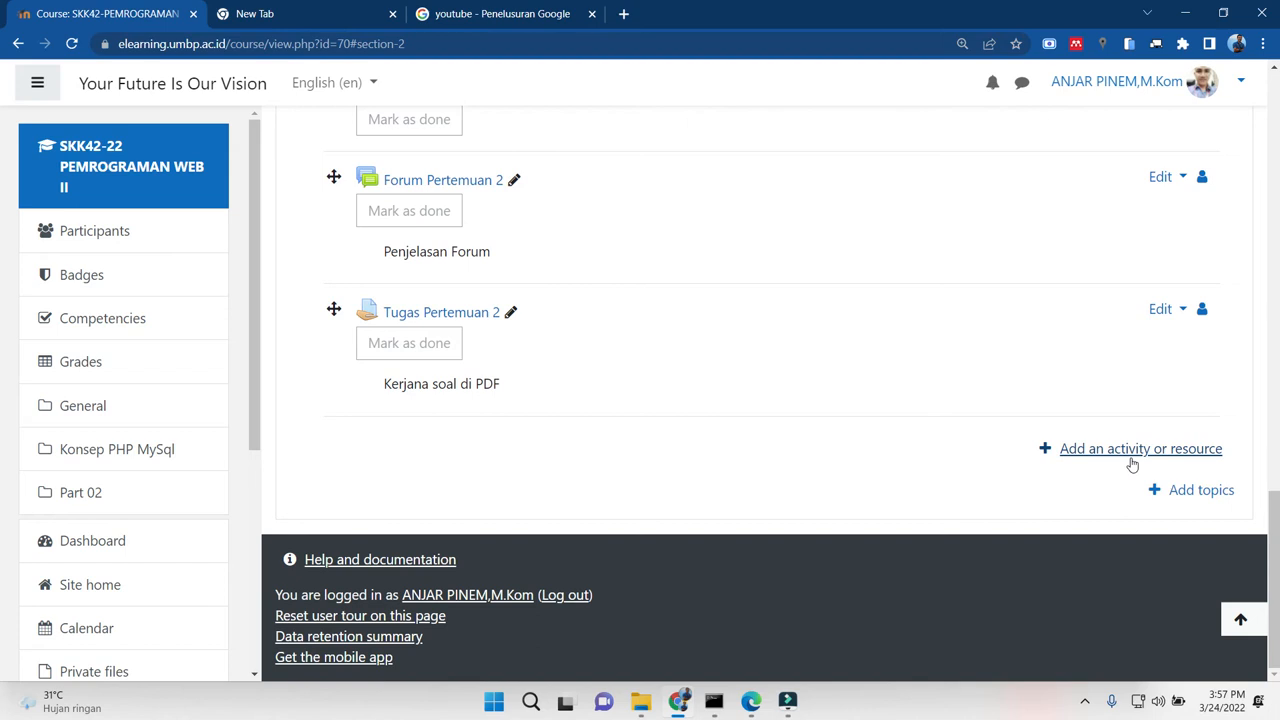
Open Tugas Pertemuan 2 from the Part 02 section and open its settings for editing
scroll(2, 425, "up", 3)
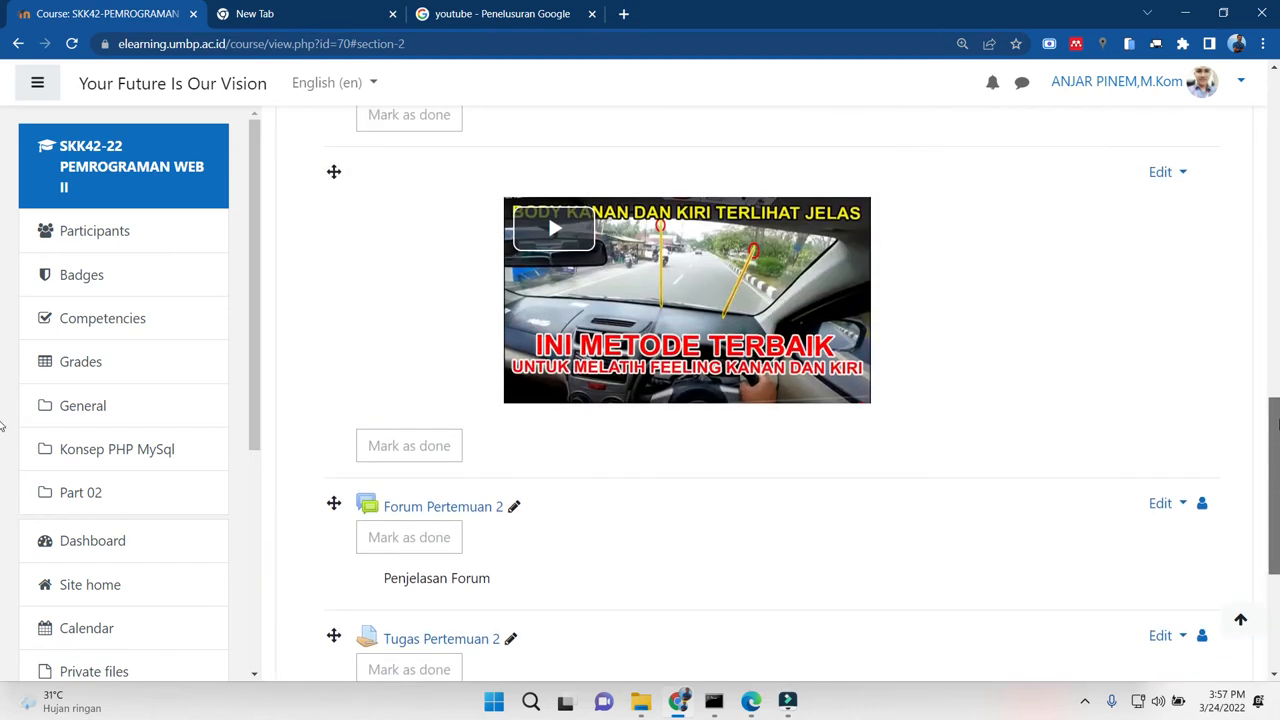
scroll(2, 425, "down", 3)
left_click(463, 370)
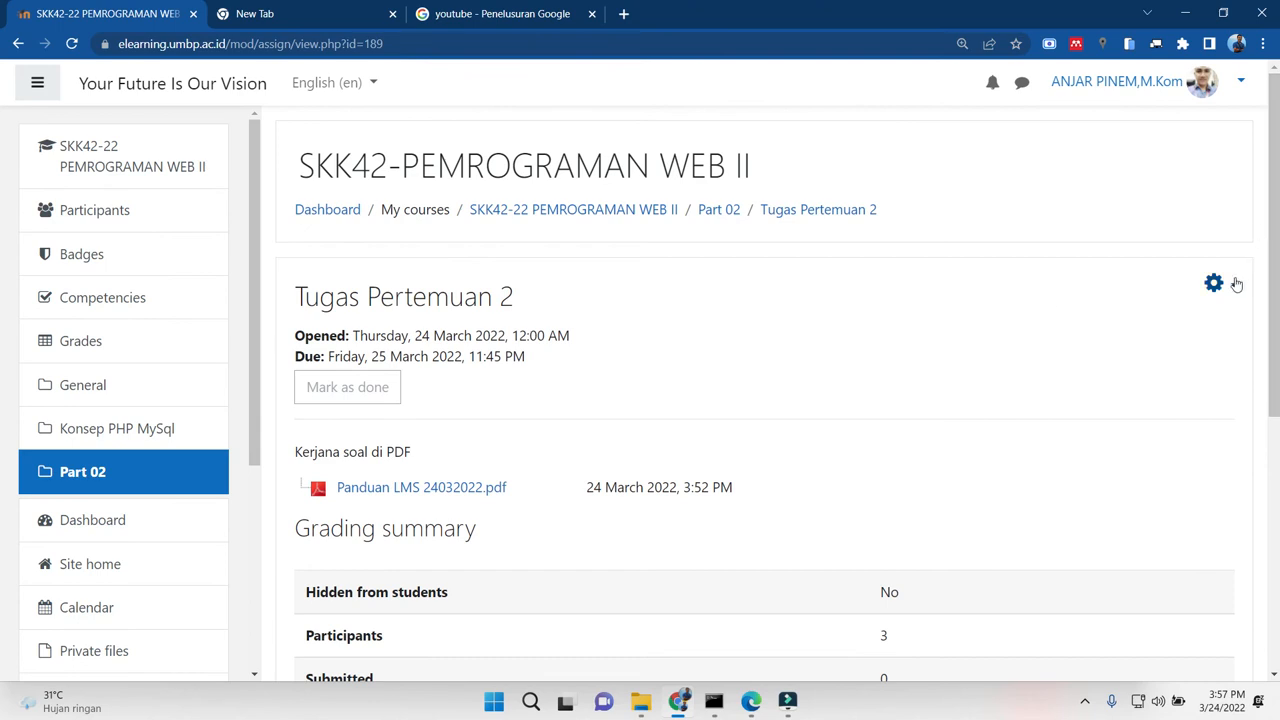
left_click(1235, 285)
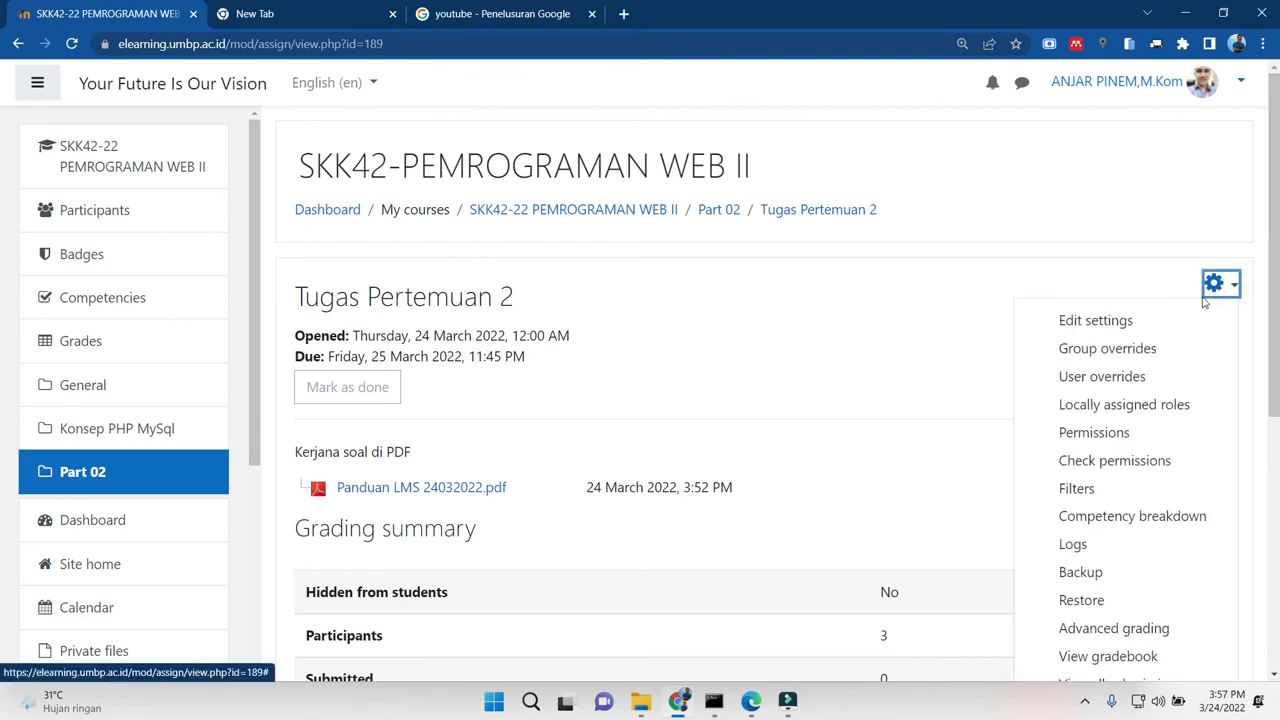
left_click(1064, 275)
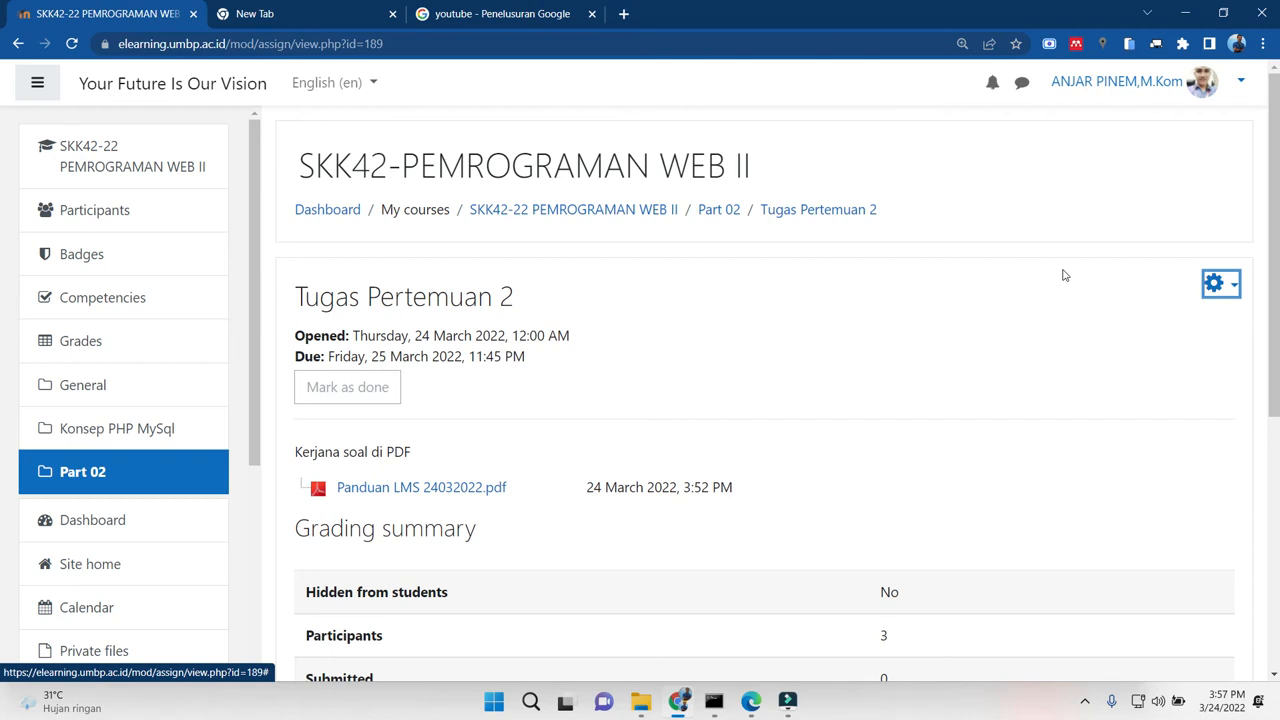
left_click(1218, 284)
left_click(1110, 326)
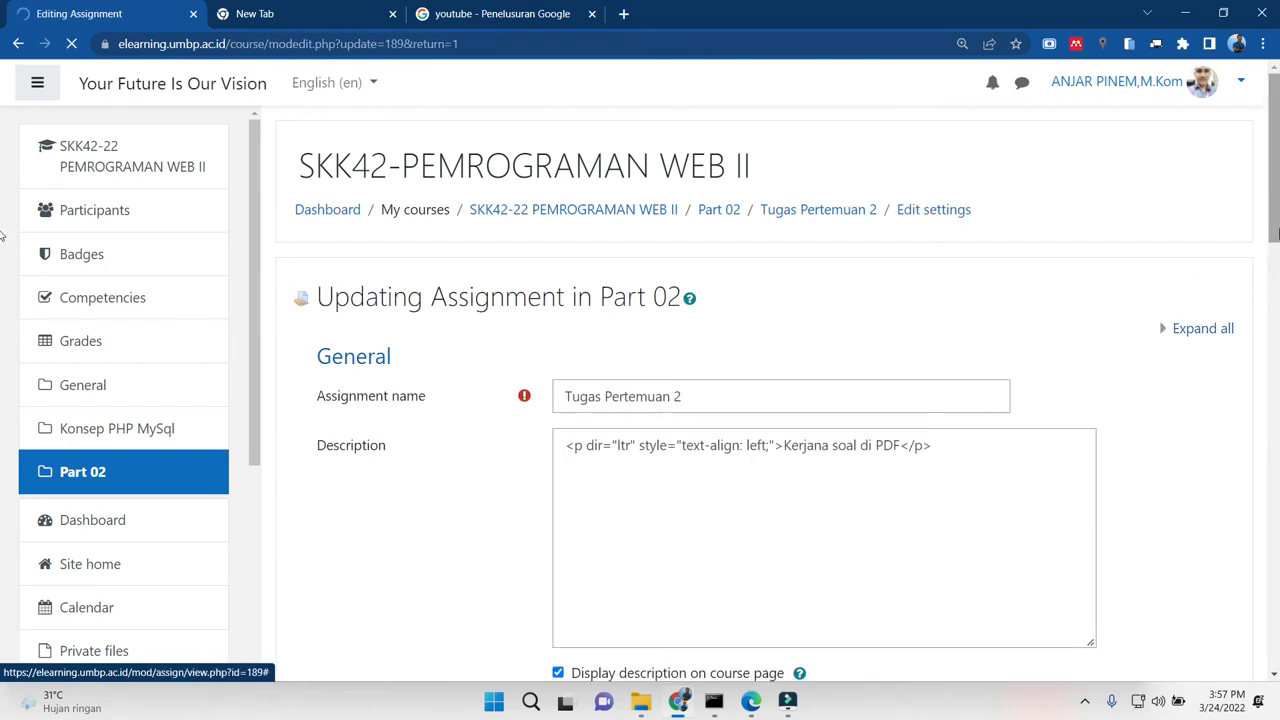
Examine the assignment's submission settings, including the additional attempts options, and its group submission settings
scroll(1256, 487, "down", 9)
scroll(1256, 487, "down", 4)
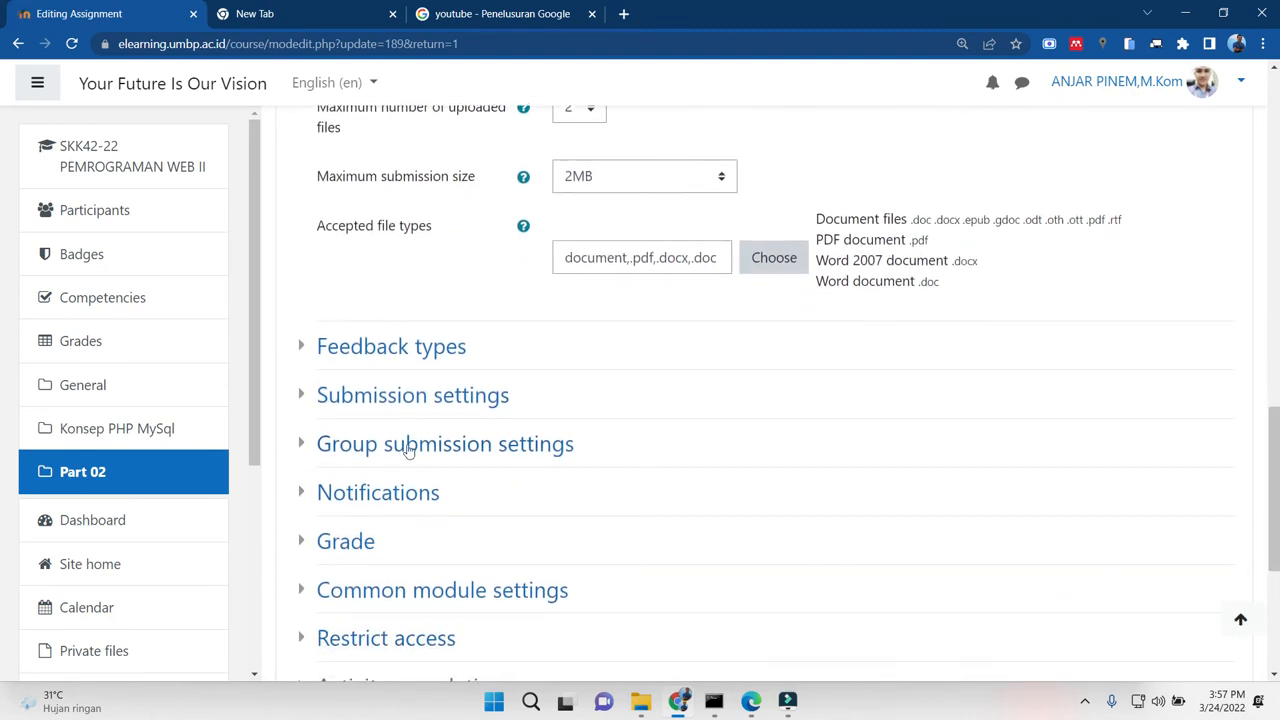
left_click(305, 396)
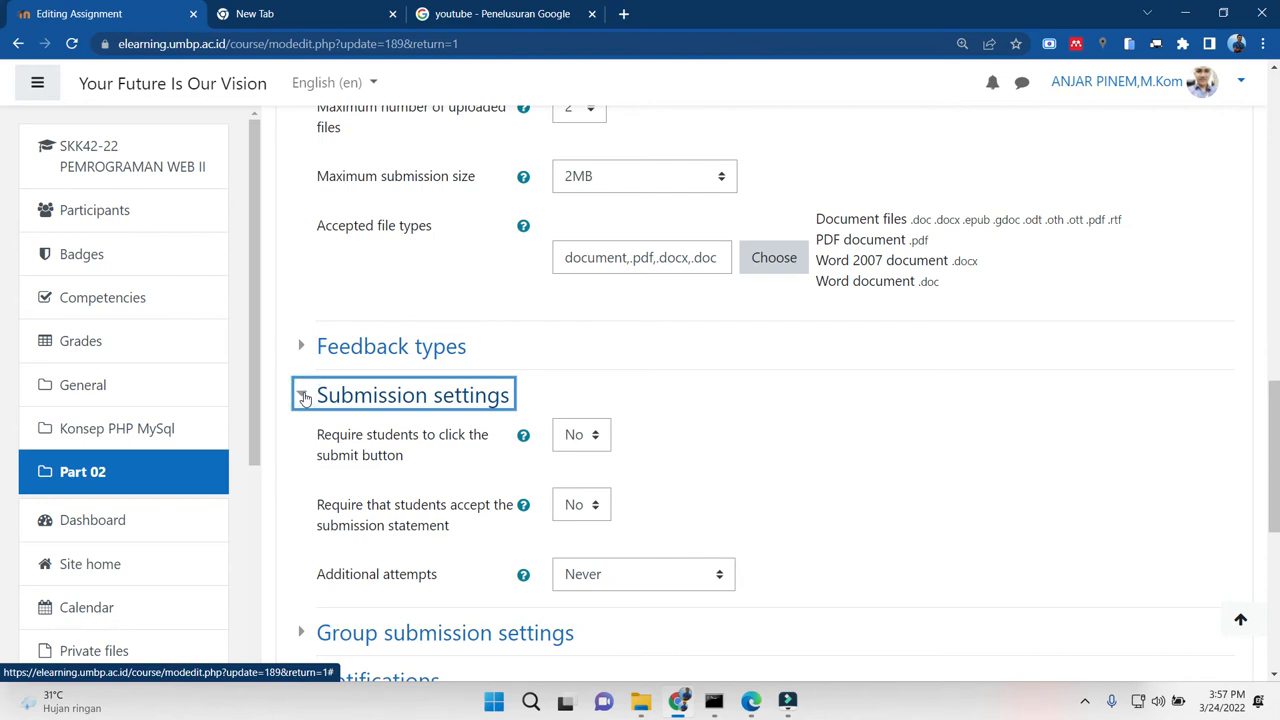
left_click(612, 573)
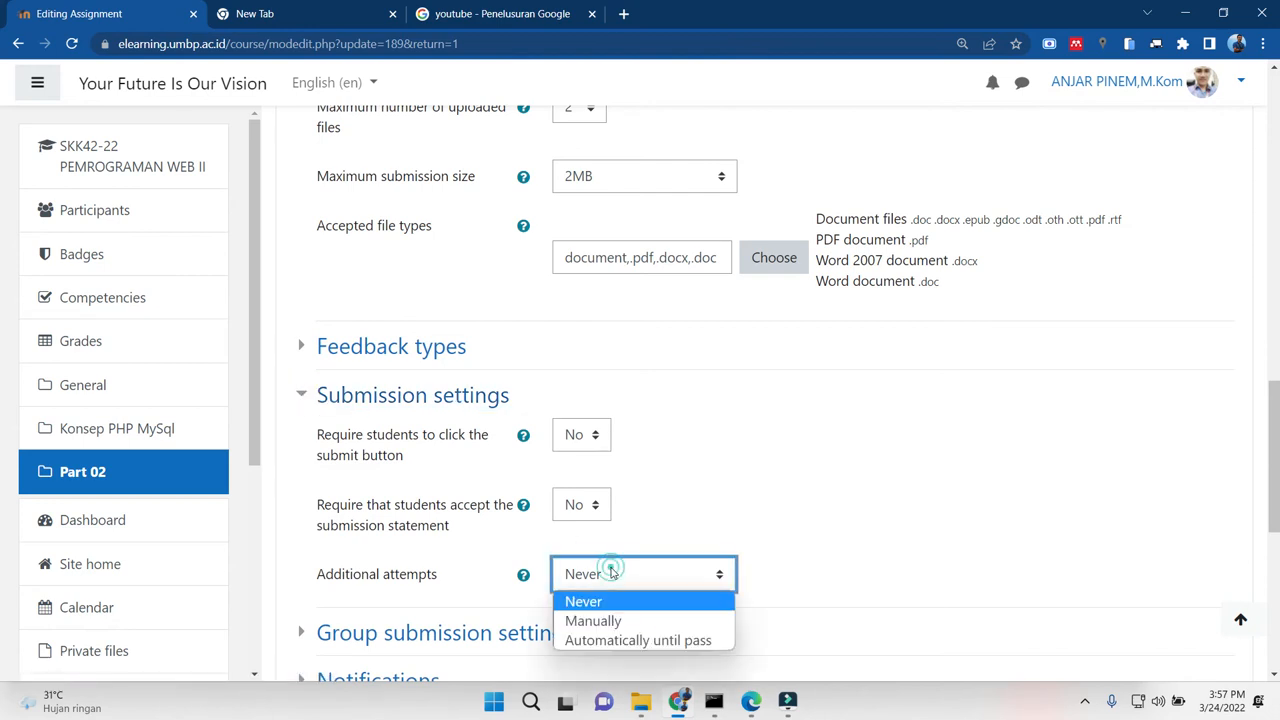
left_click(612, 573)
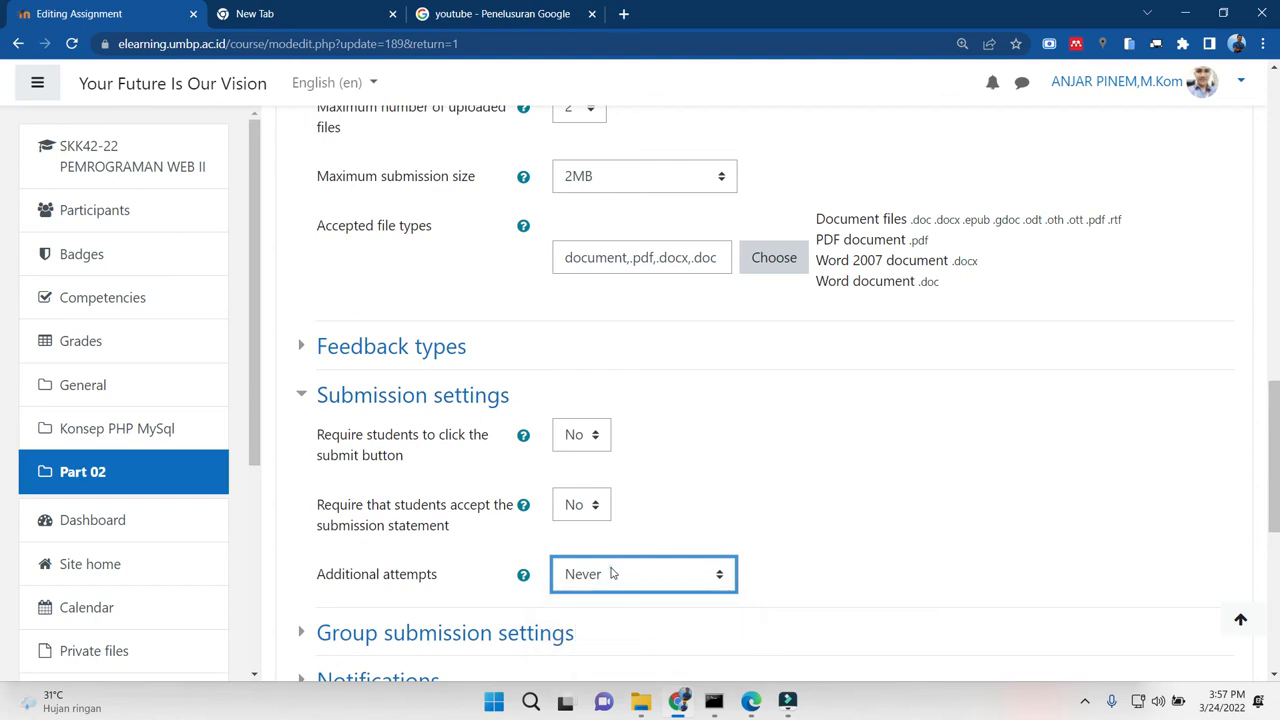
left_click(612, 573)
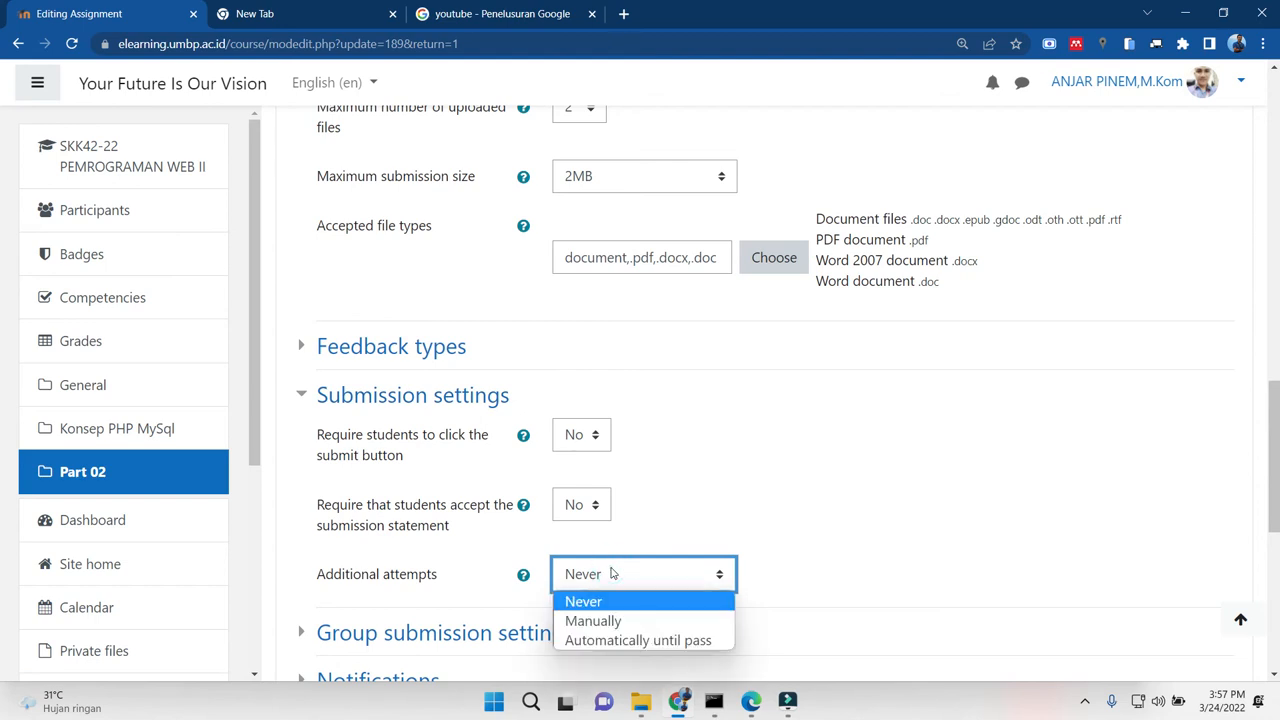
left_click(612, 573)
scroll(3, 420, "down", 2)
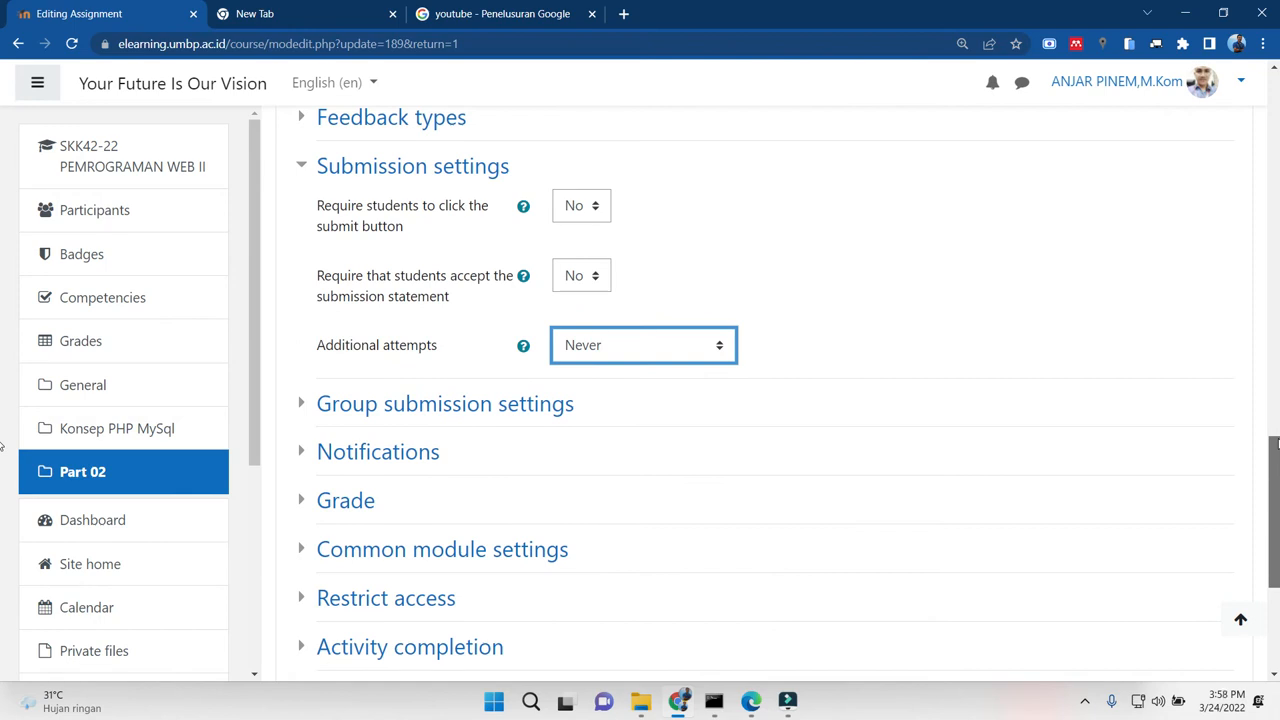
left_click(304, 404)
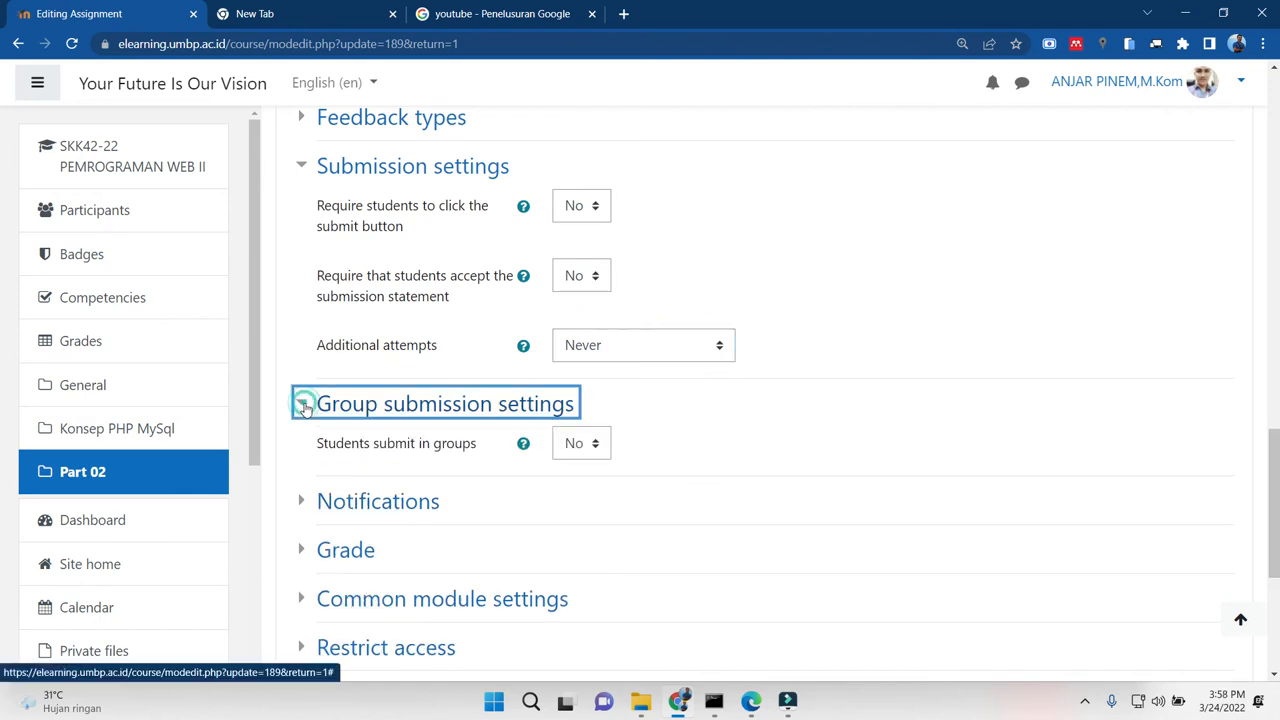
left_click(302, 405)
left_click(296, 463)
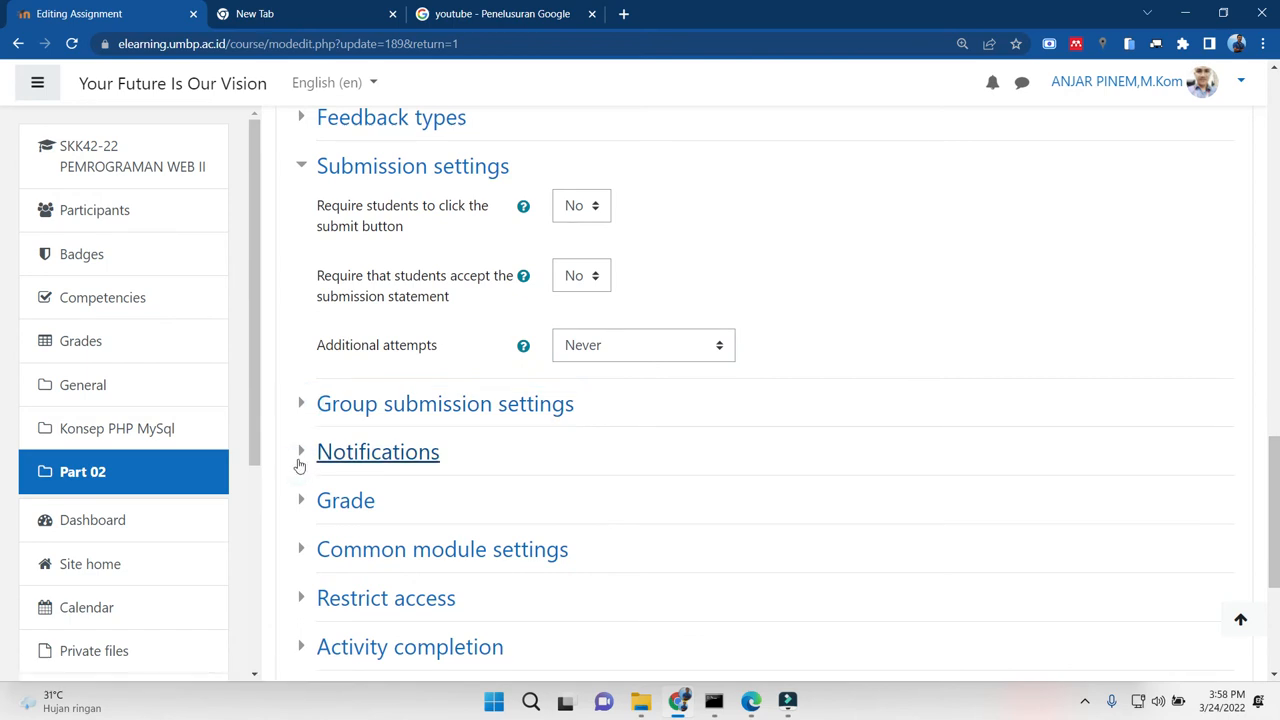
Add a date access restriction to the assignment, allowing access from 26 March 2022 at 00:00
left_click(302, 598)
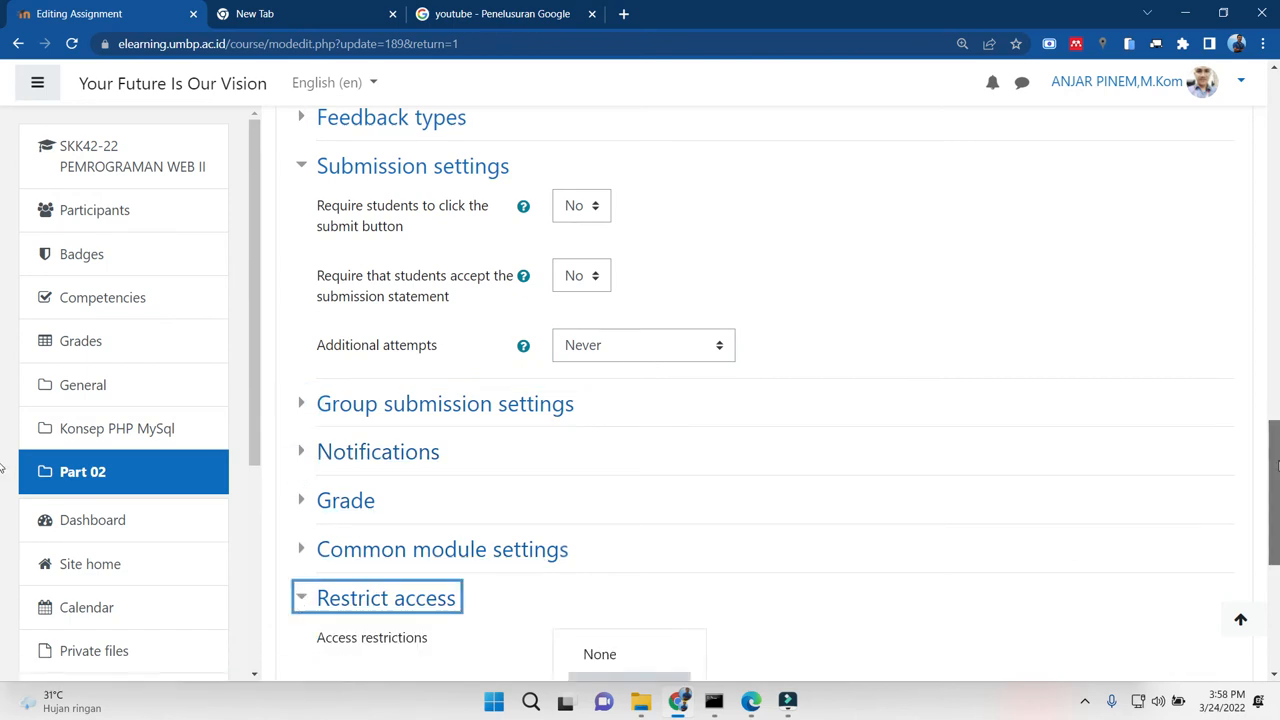
scroll(3, 528, "down", 3)
left_click(649, 433)
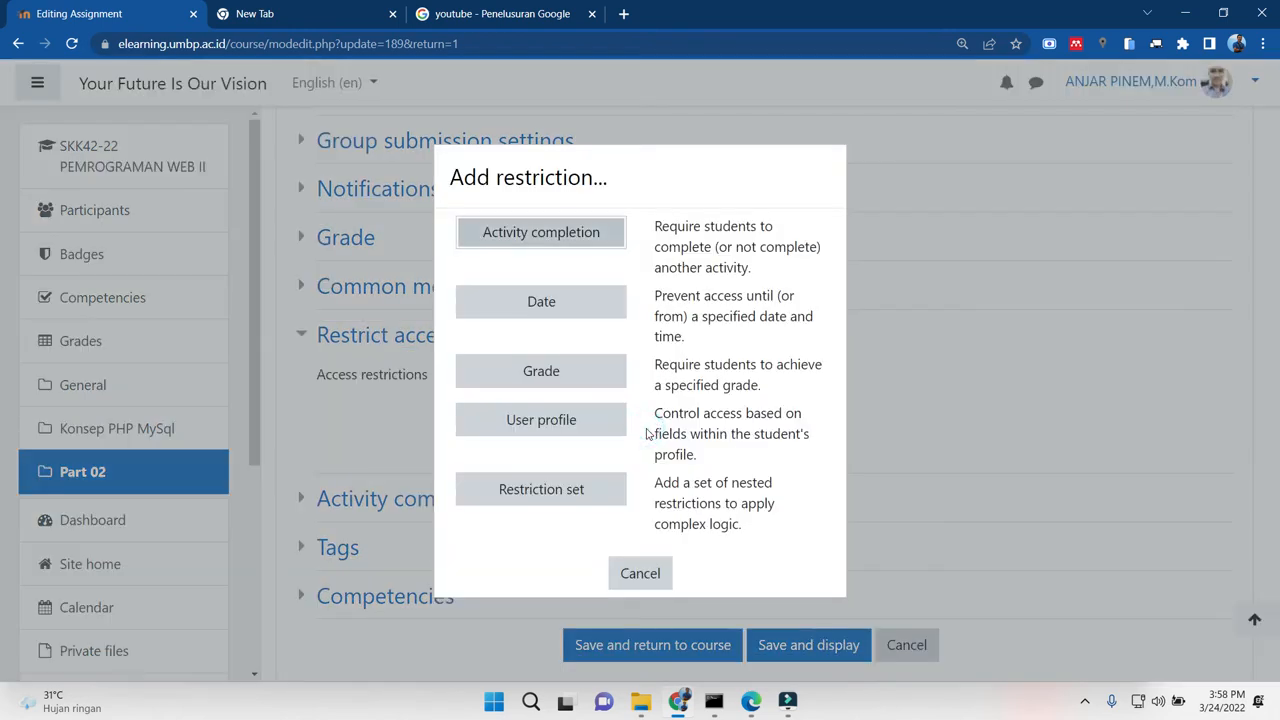
left_click(572, 300)
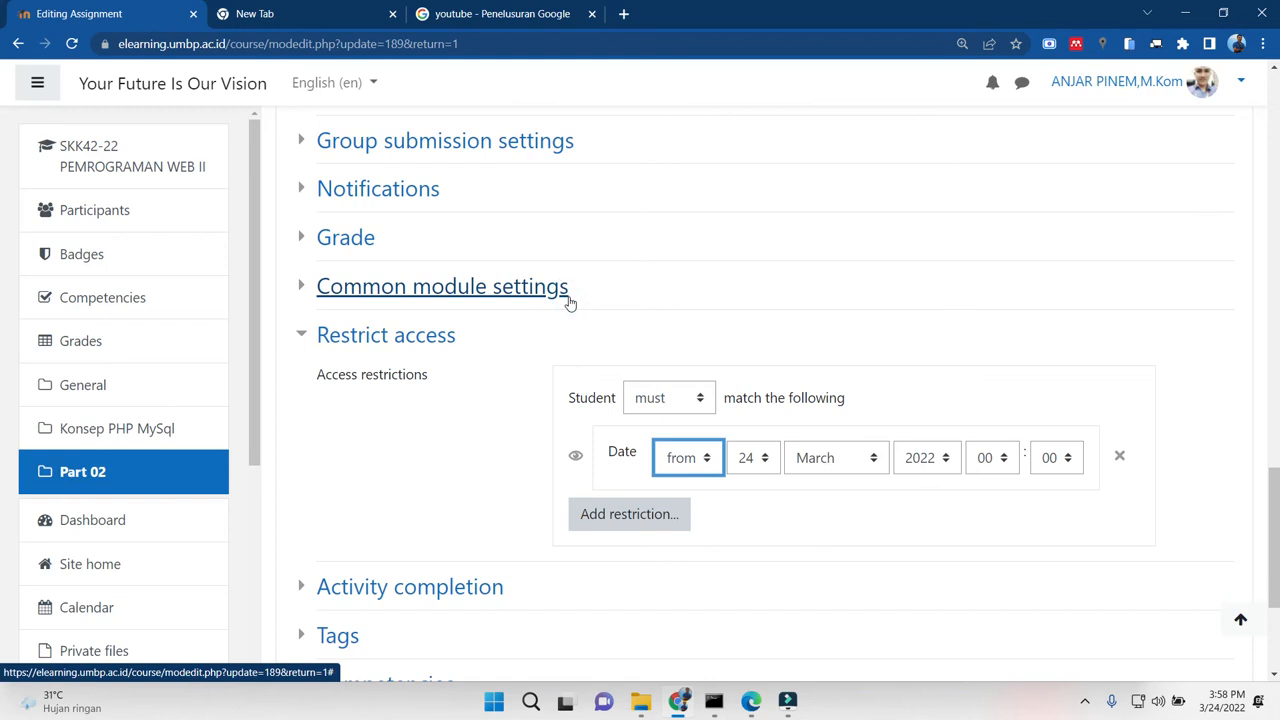
left_click(666, 400)
left_click(668, 403)
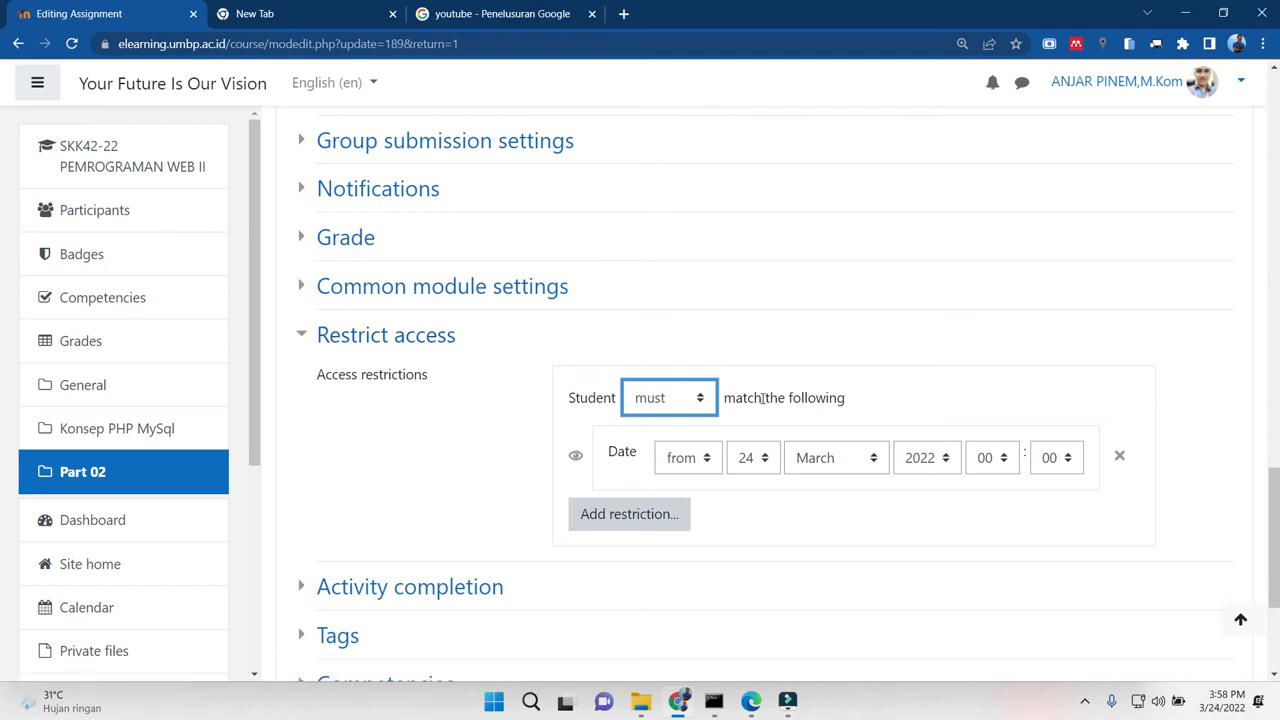
left_click(698, 458)
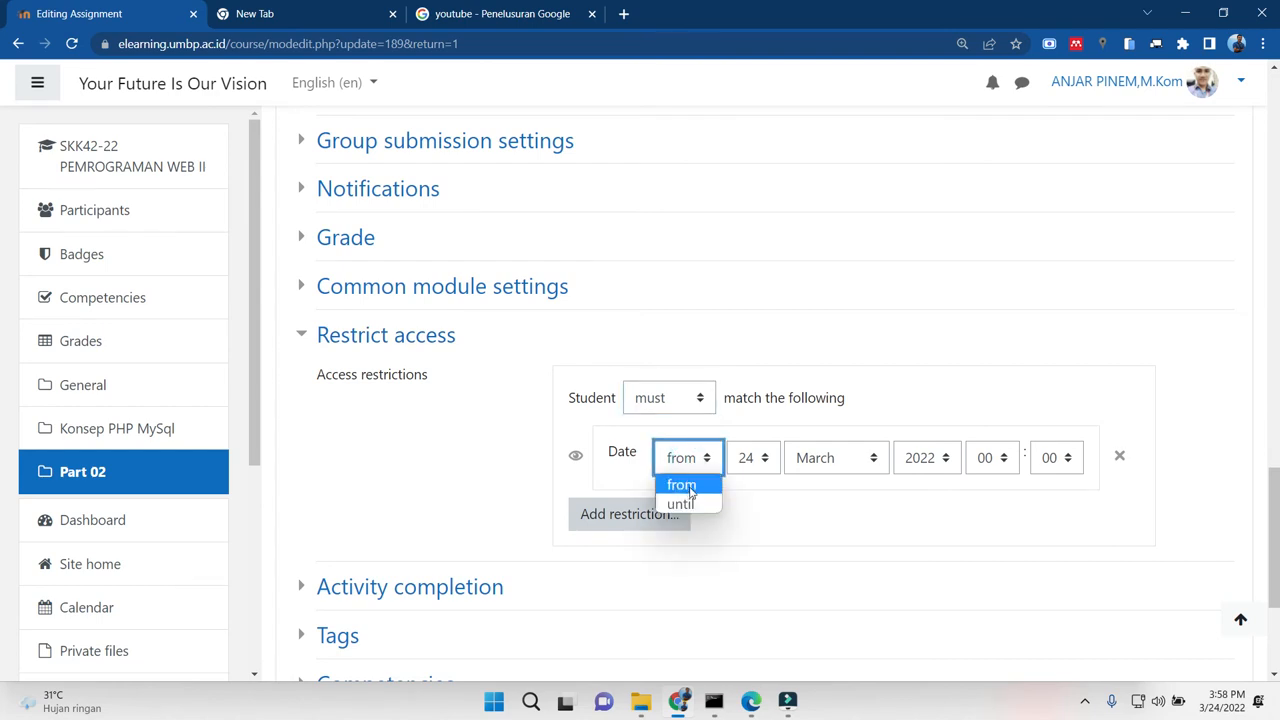
left_click(752, 458)
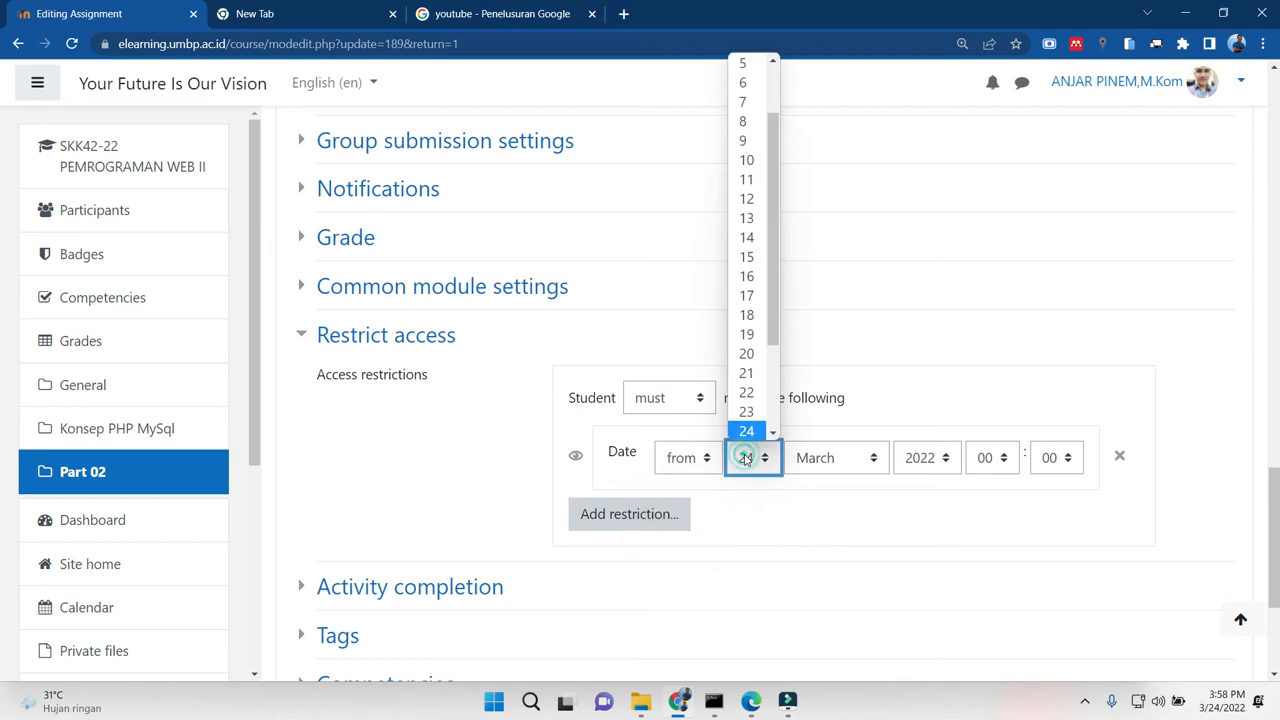
left_click(748, 431)
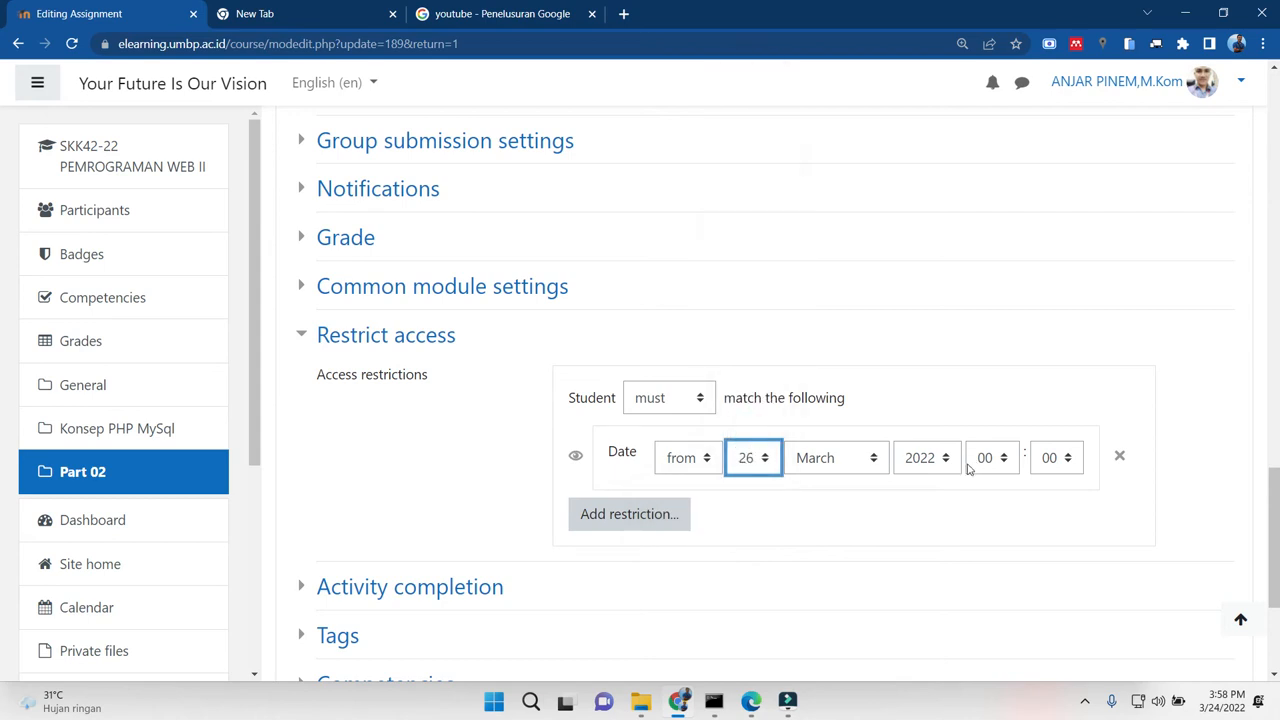
Add a second date restriction to the assignment and set its condition to until
left_click(674, 514)
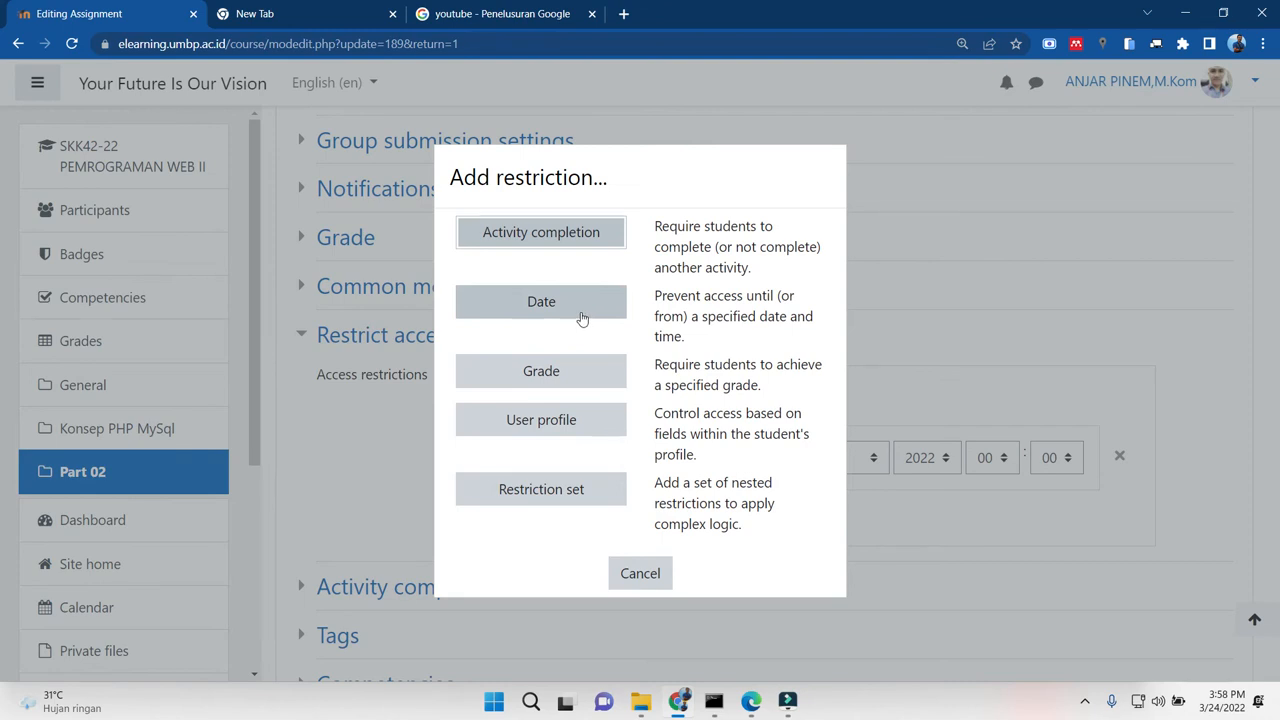
left_click(537, 318)
left_click_drag(543, 357, 681, 548)
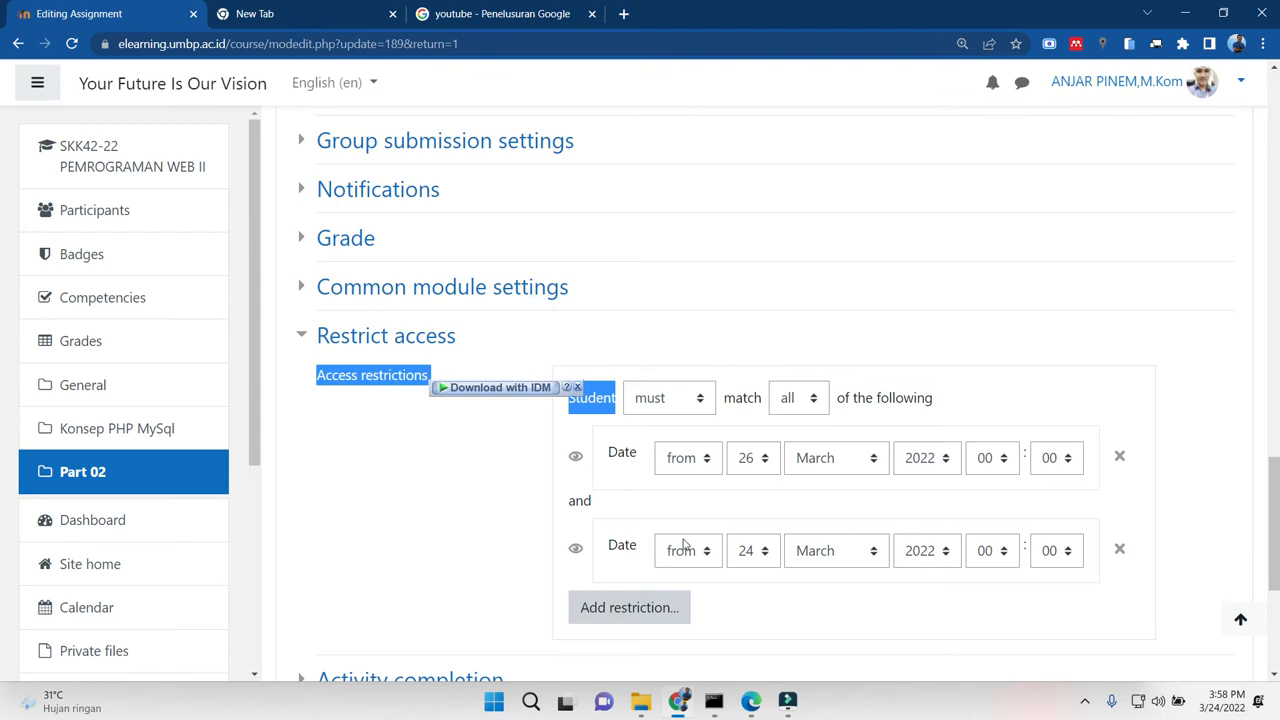
left_click(684, 553)
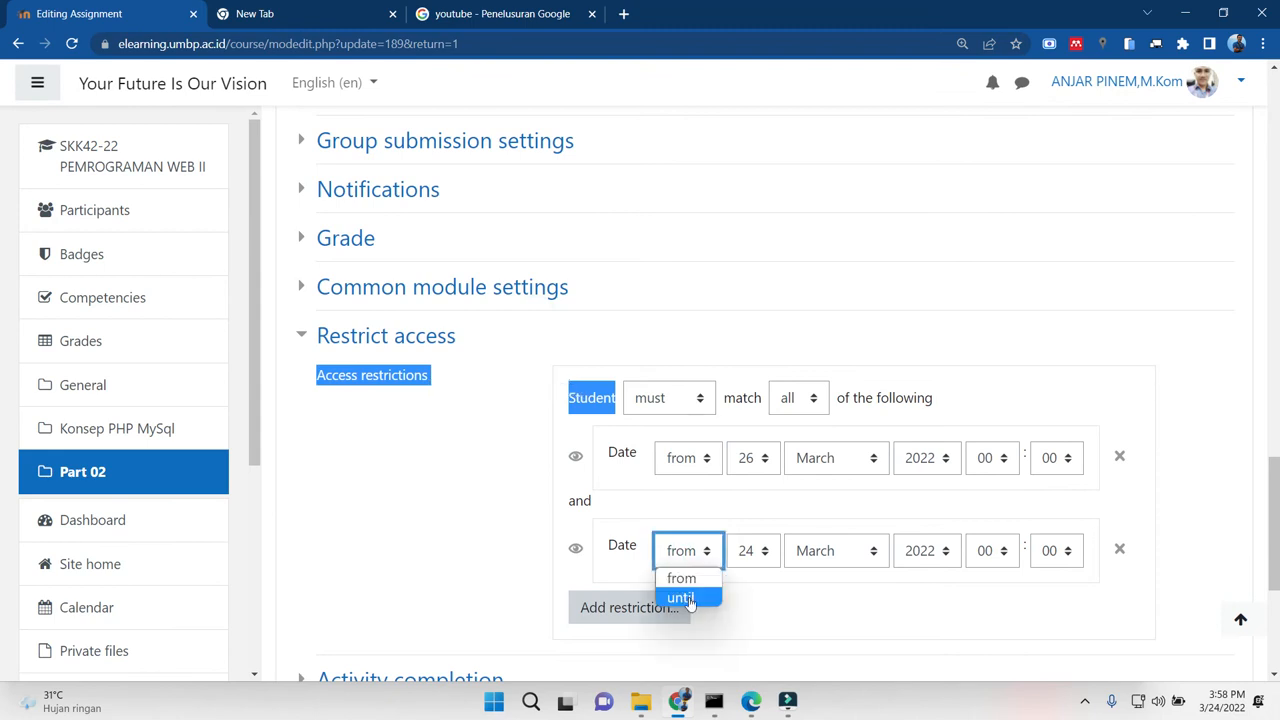
left_click(680, 597)
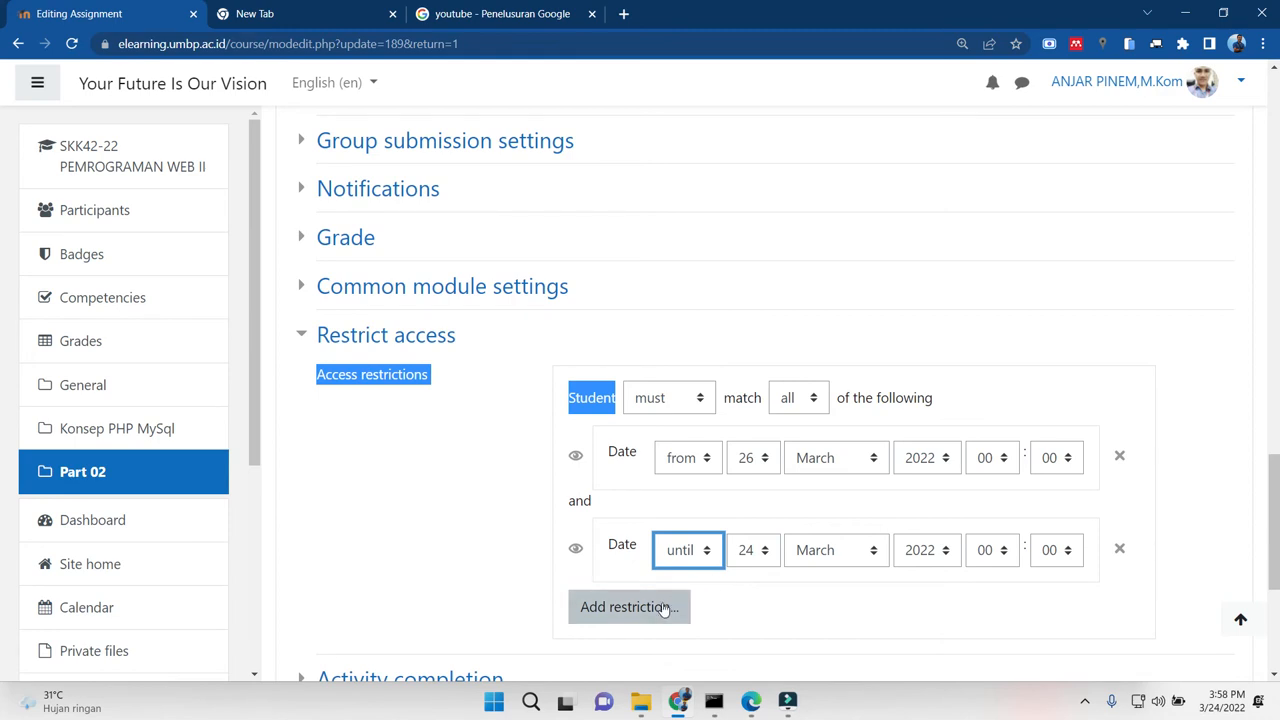
left_click(427, 441)
Review the assignment's attached file, availability dates and access restrictions, then return to the Part 02 section without saving the changes
scroll(3, 497, "up", 10)
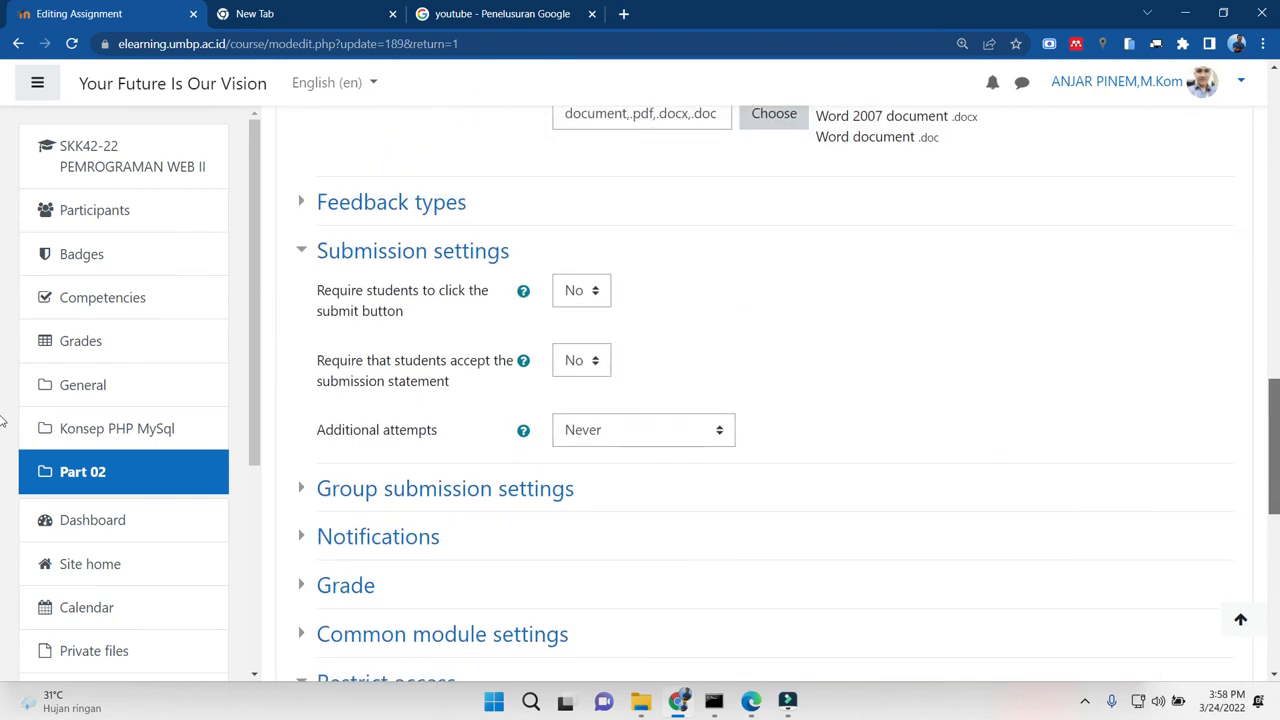
scroll(3, 291, "up", 1)
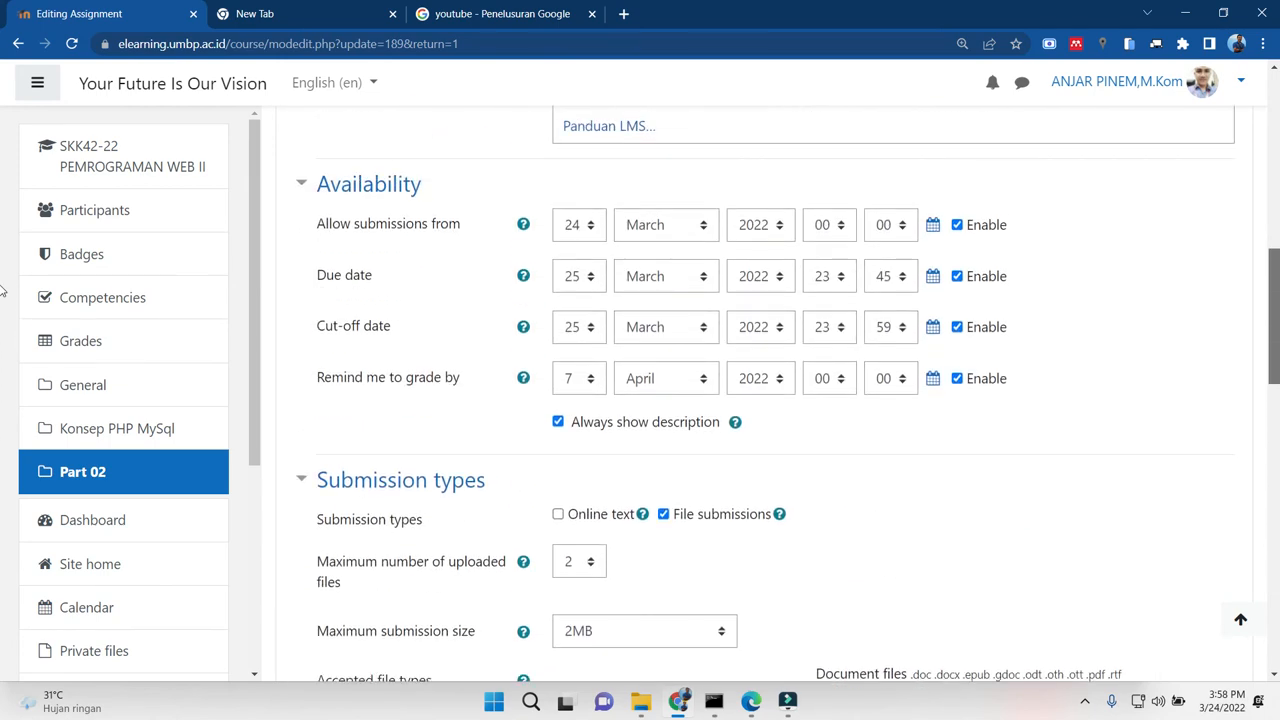
scroll(3, 291, "up", 3)
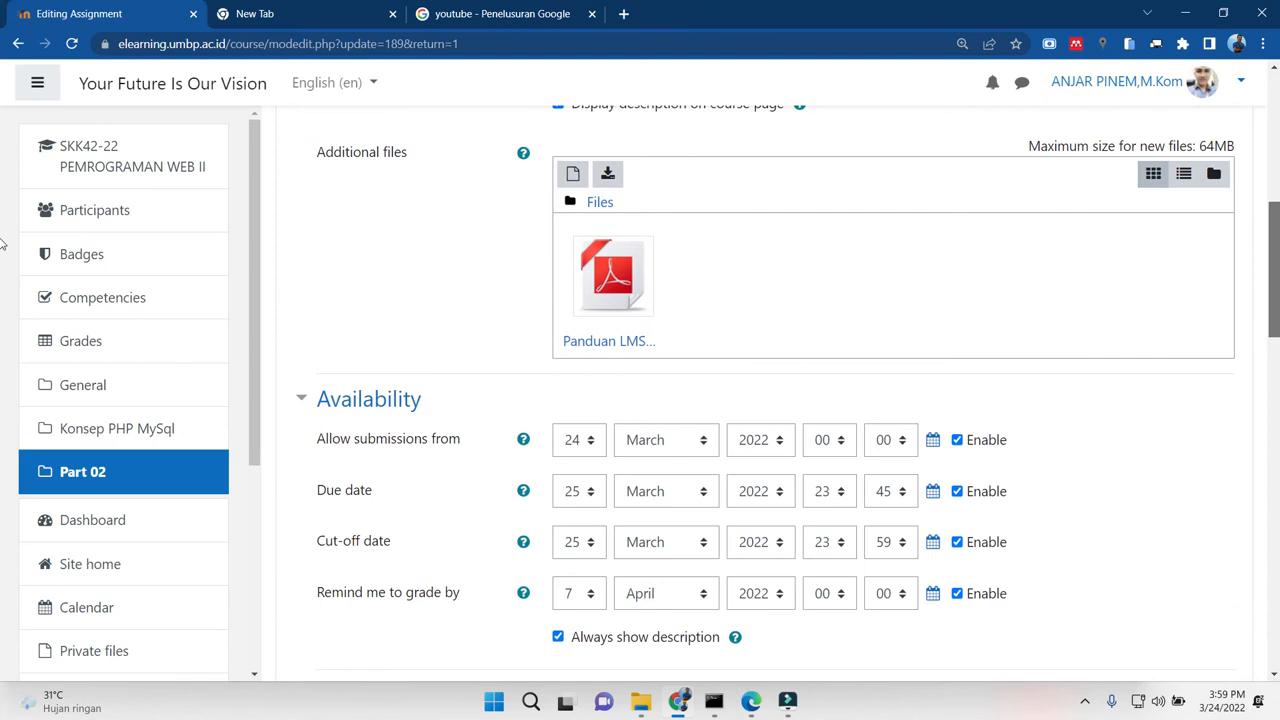
scroll(3, 227, "up", 2)
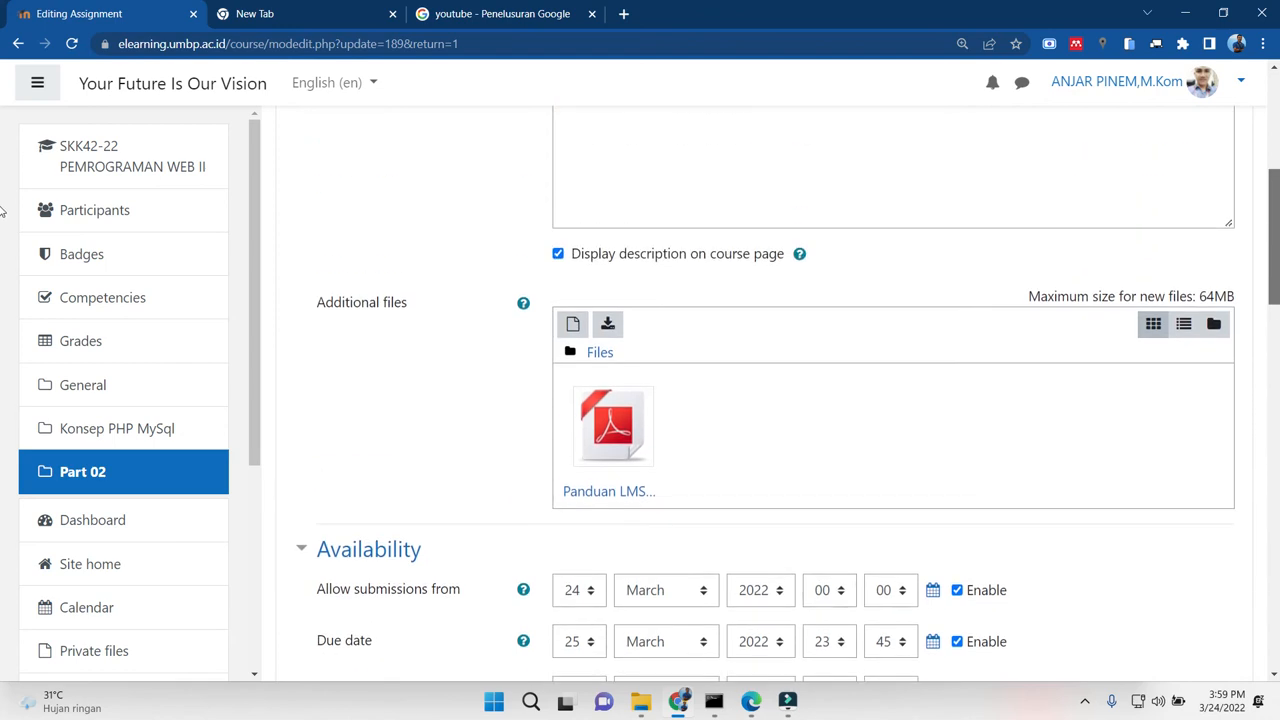
scroll(1274, 248, "down", 3)
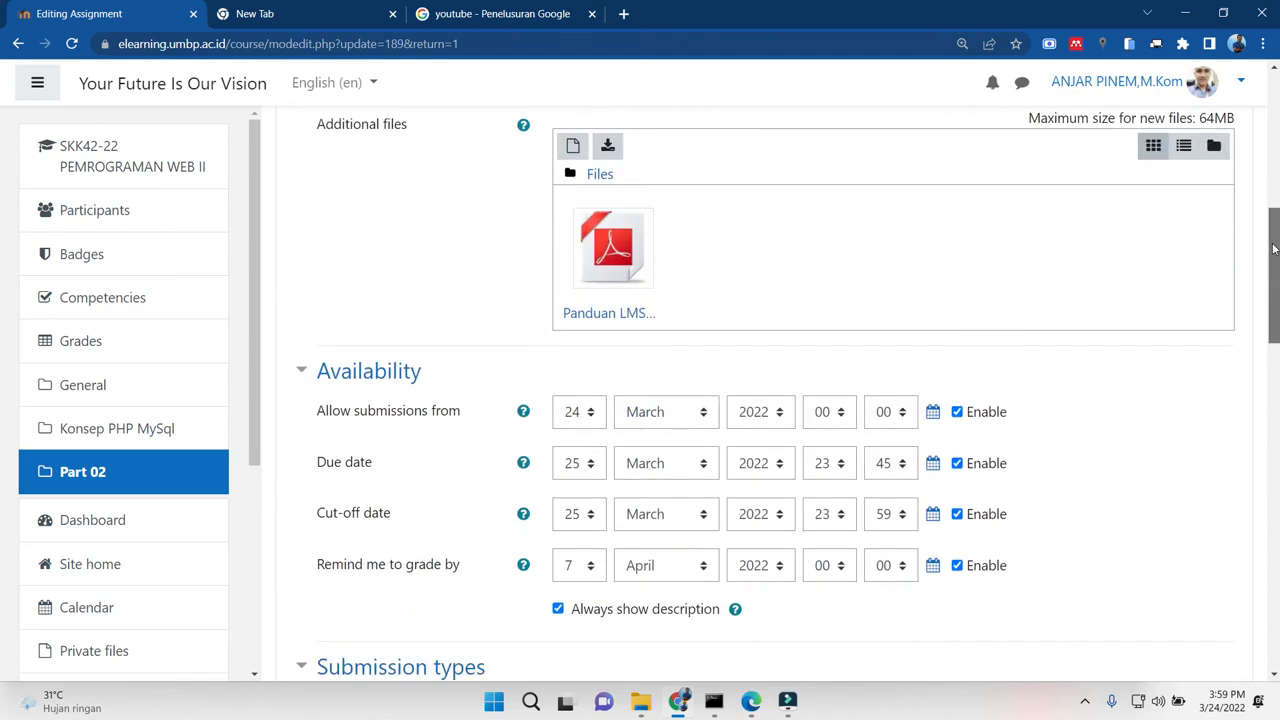
left_click_drag(1274, 248, 1249, 537)
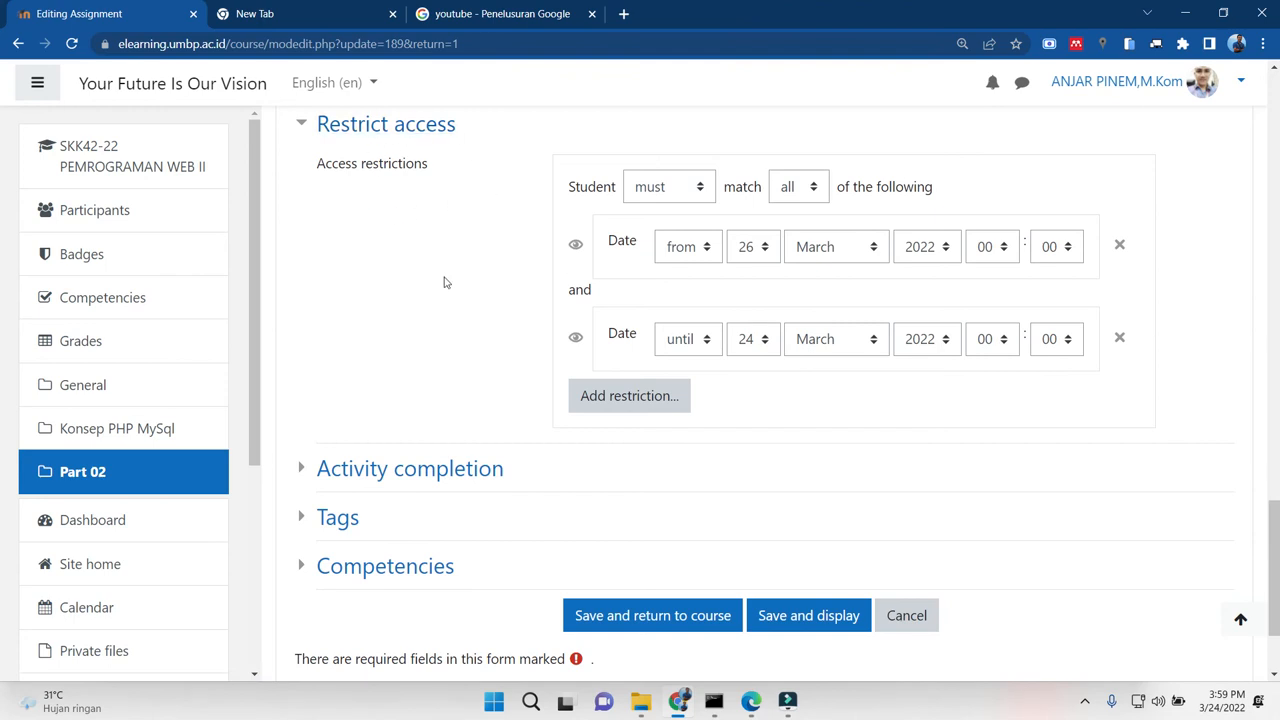
left_click(108, 477)
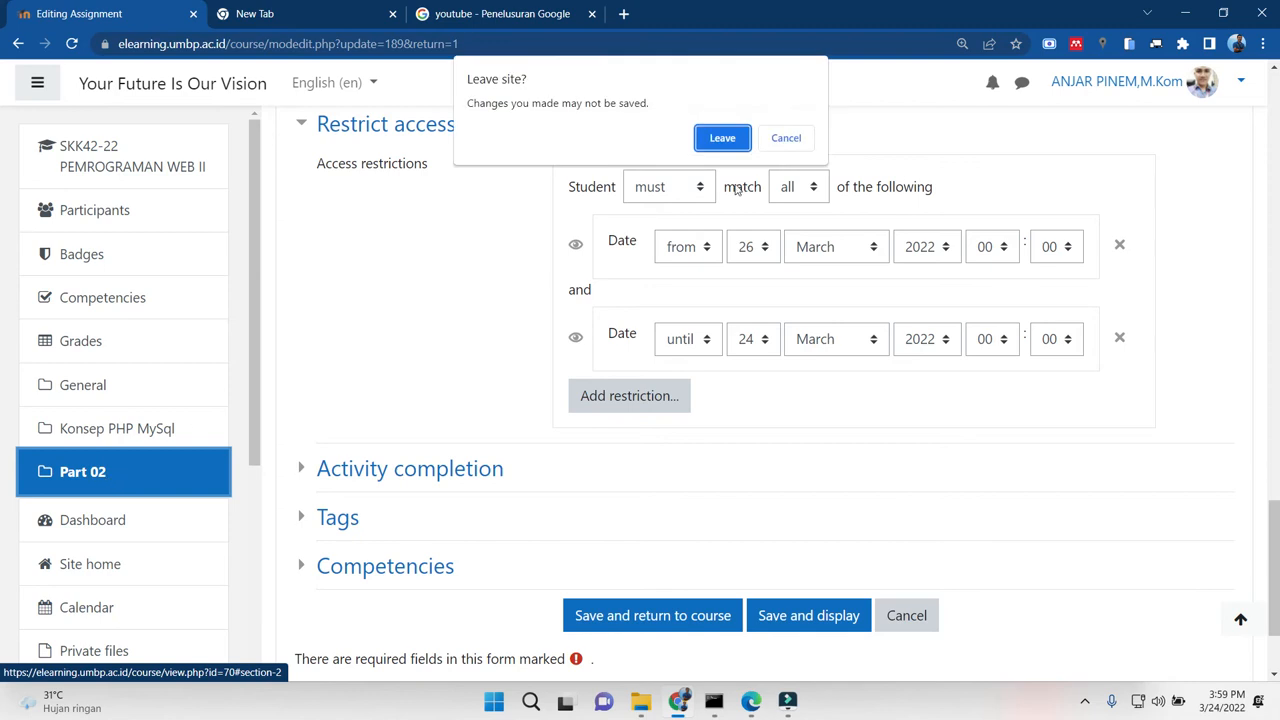
left_click(740, 137)
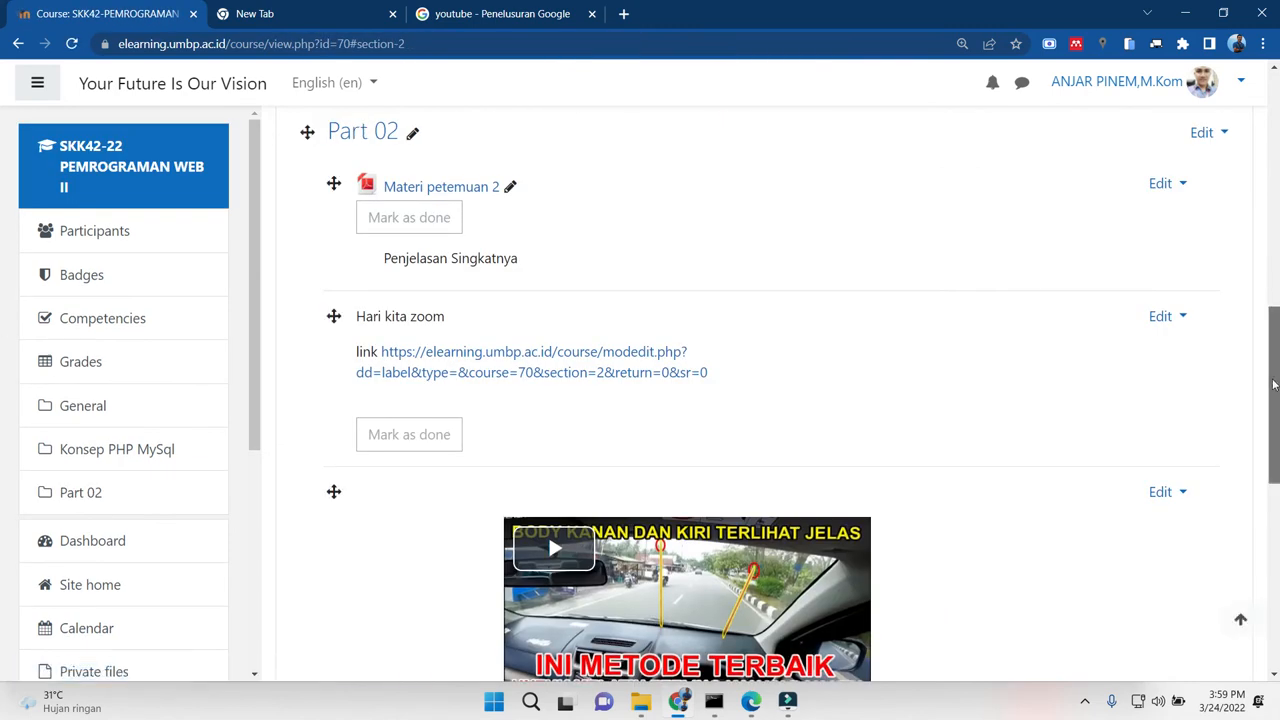
Start adding a new Quiz activity to the end of the Part 02 section
scroll(1273, 385, "down", 6)
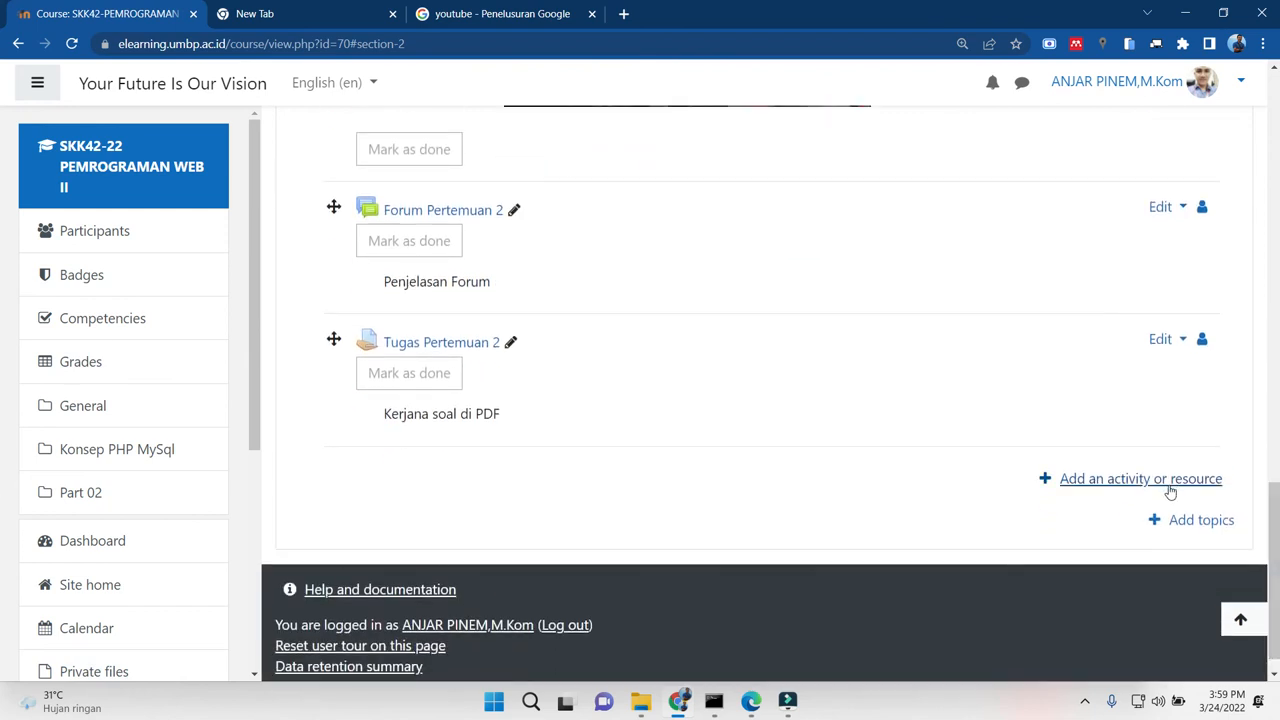
left_click(1170, 488)
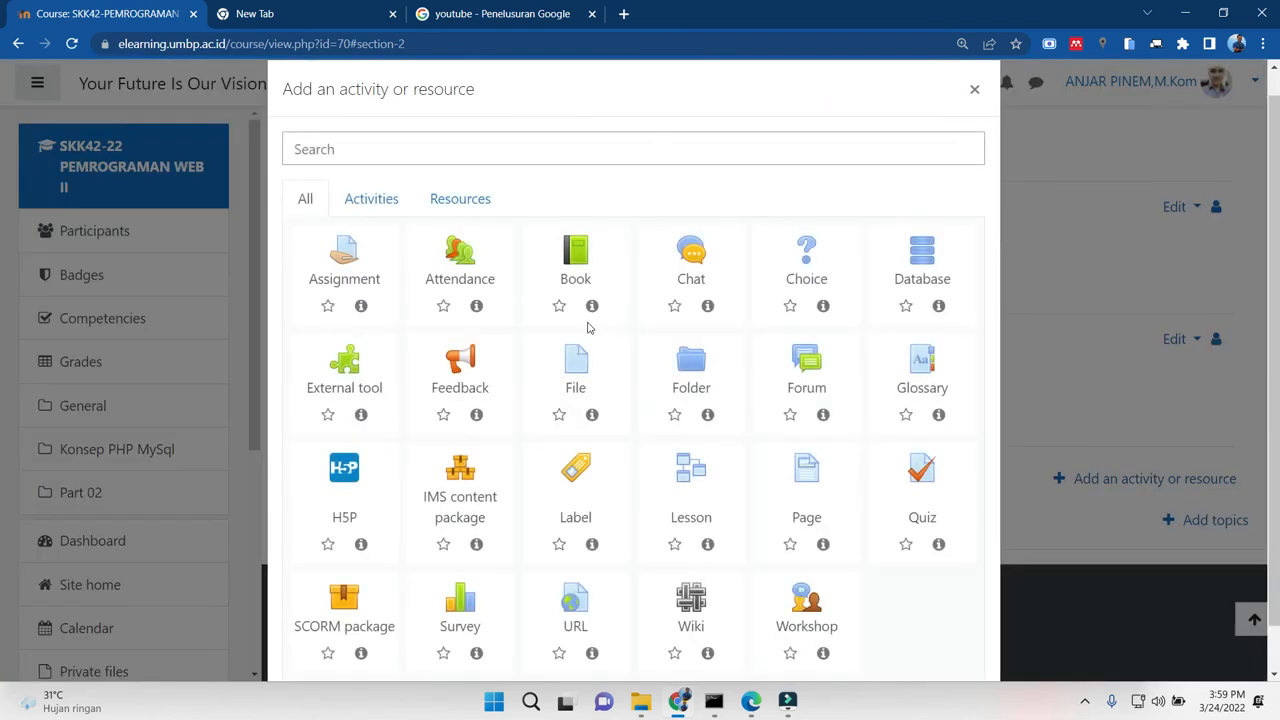
left_click(390, 200)
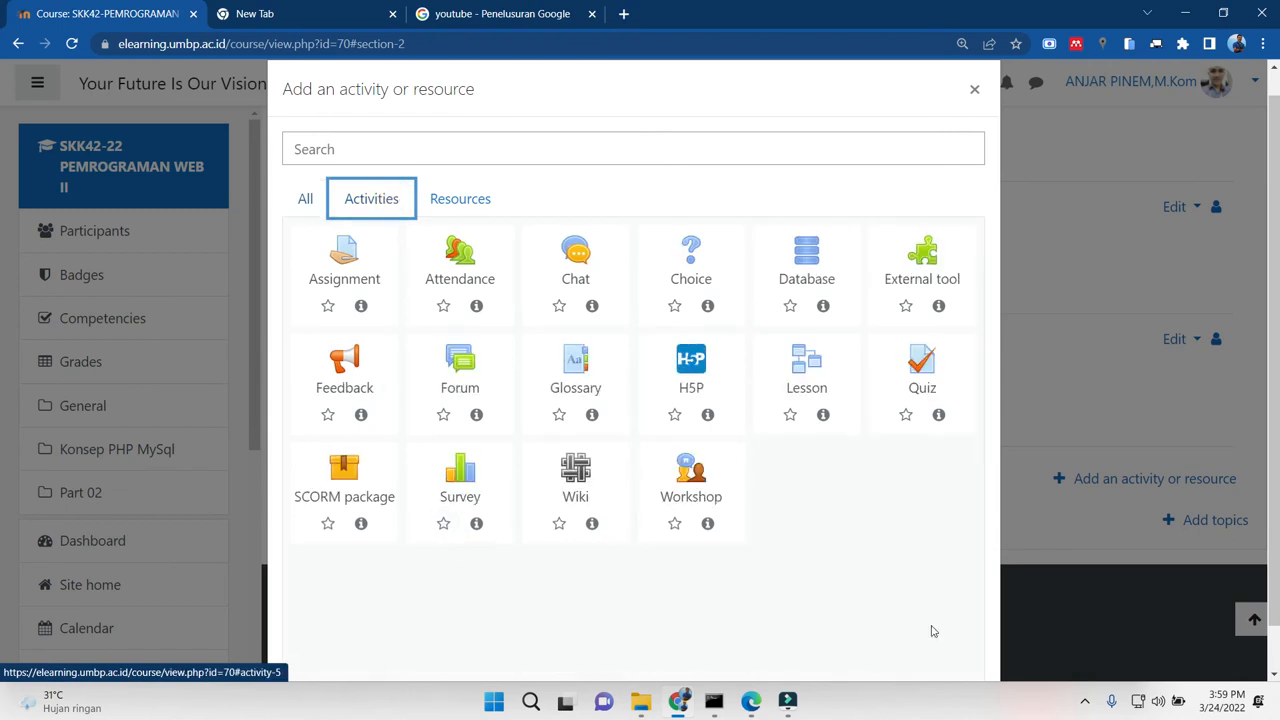
left_click(921, 368)
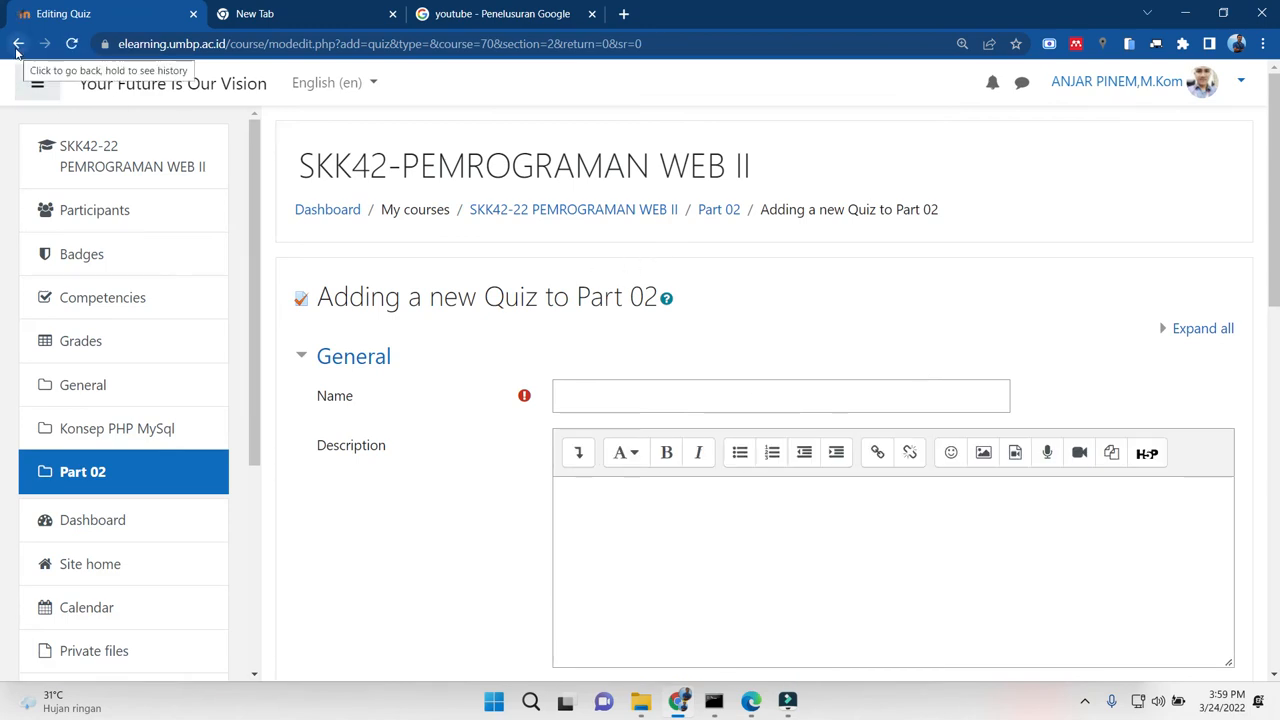
scroll(3, 215, "down", 1)
scroll(3, 230, "down", 1)
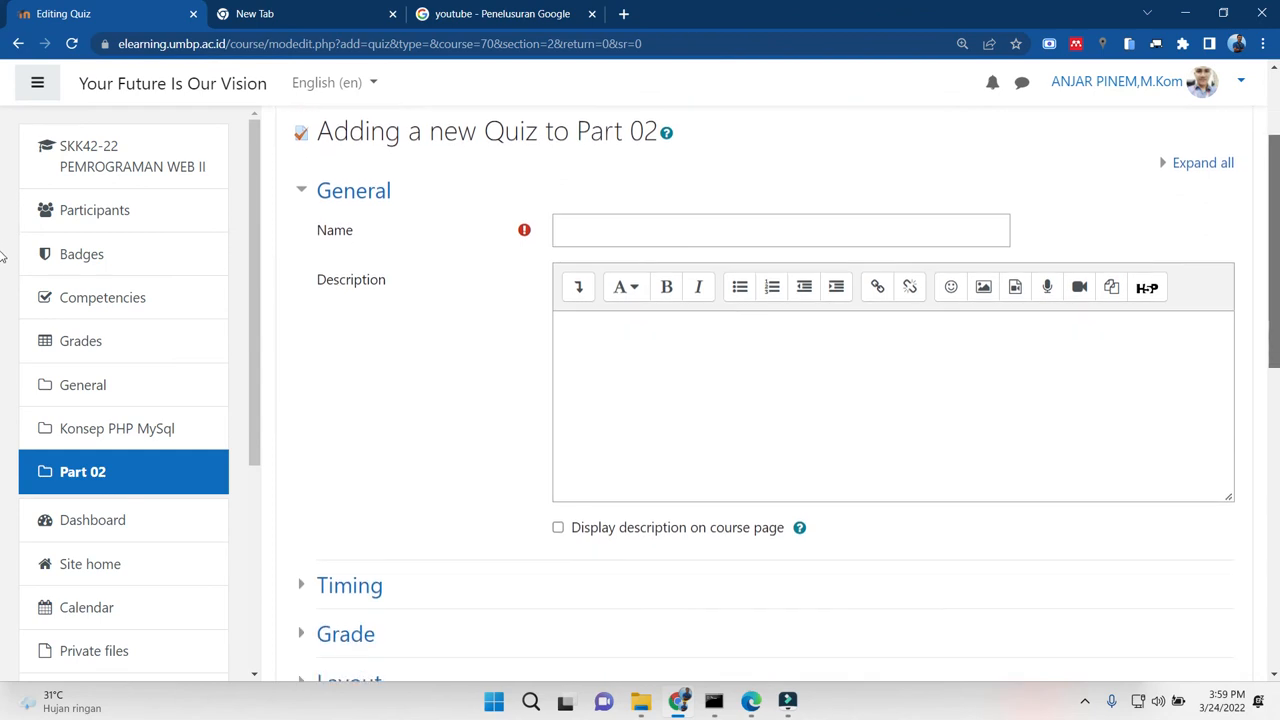
Name the quiz "Quiz II", describe it as "Penjelasan Quiz" and display the description on the course page
left_click(645, 232)
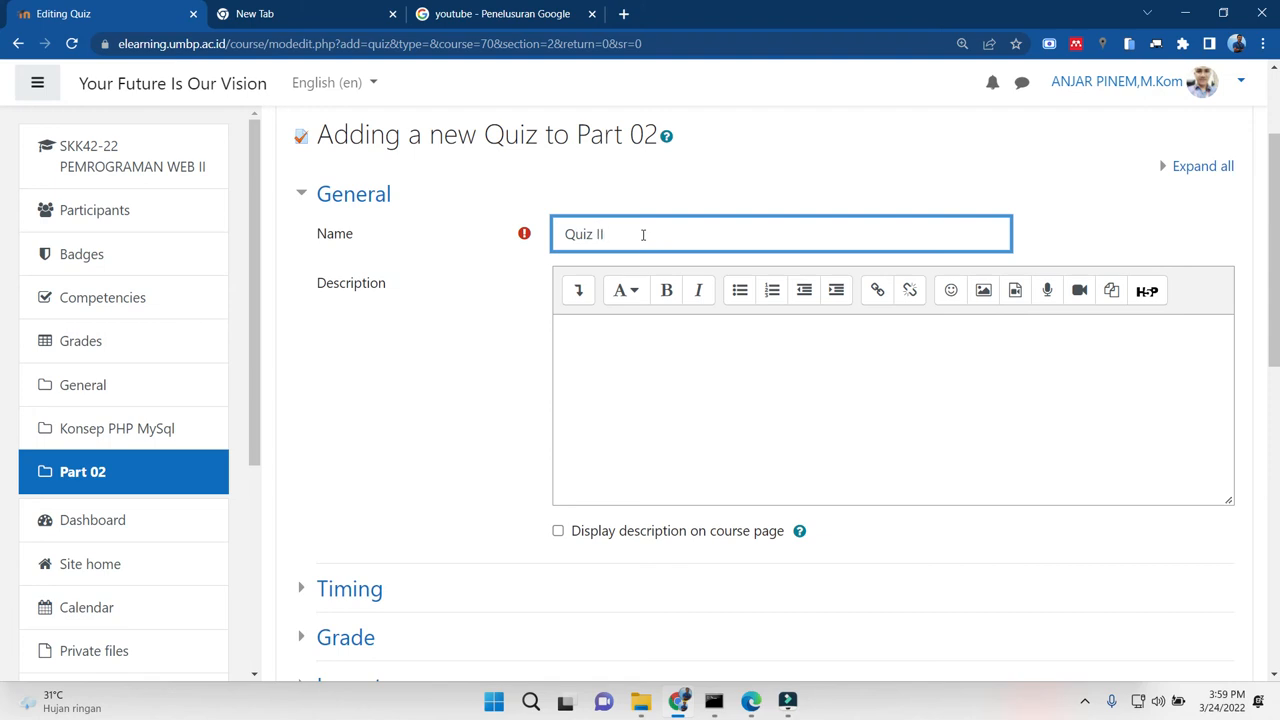
left_click(601, 333)
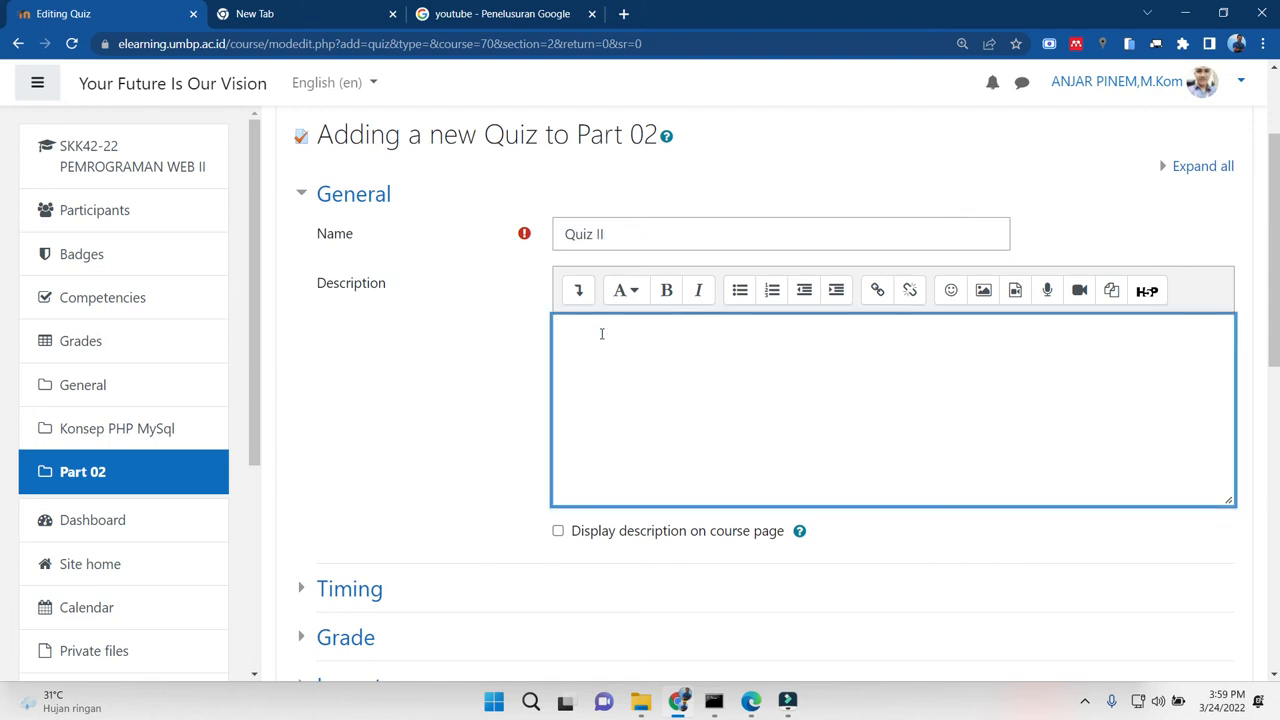
type("Penjelasan Quiz")
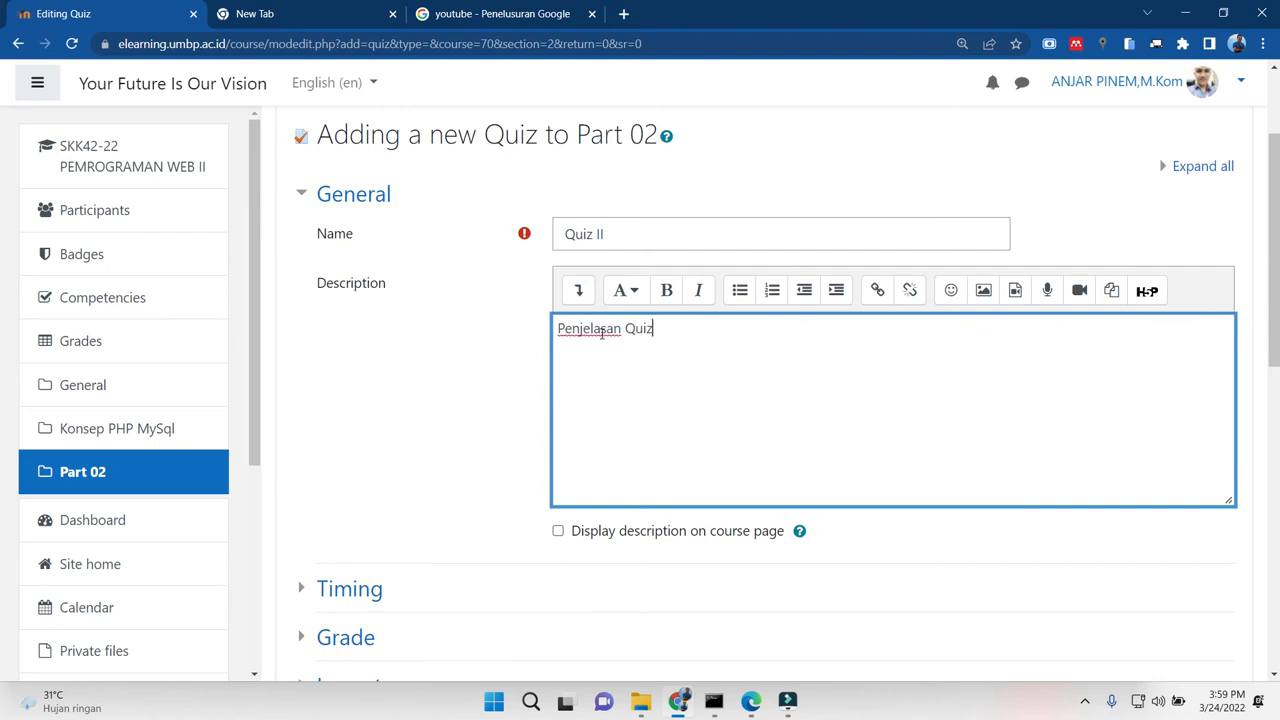
left_click(558, 531)
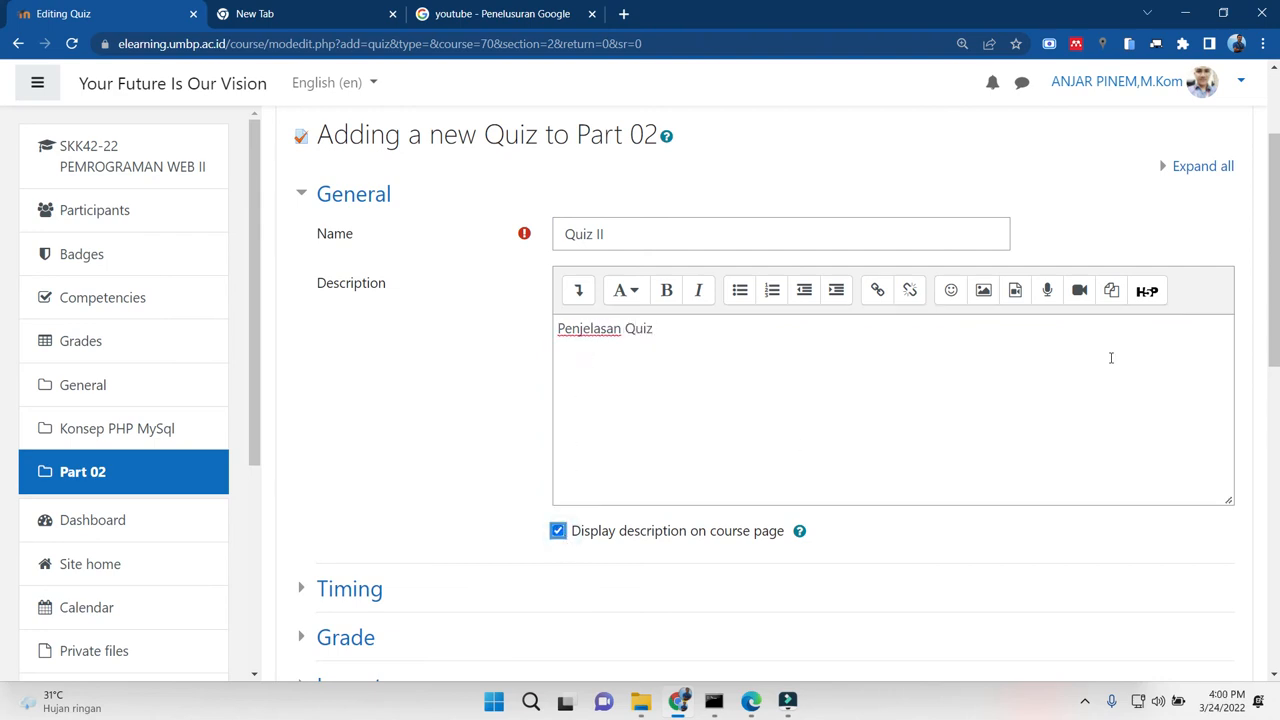
Enable both the opening date and the closing date in the quiz's timing settings
left_click_drag(1277, 290, 1263, 434)
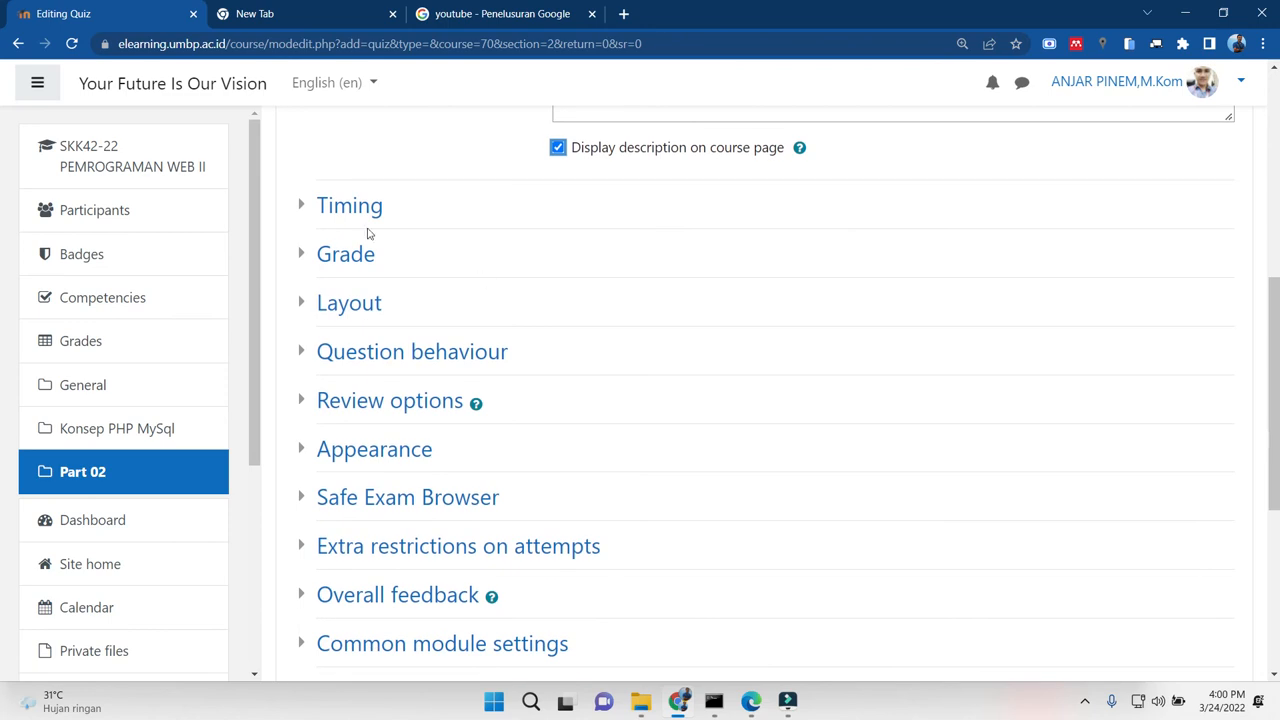
left_click(305, 207)
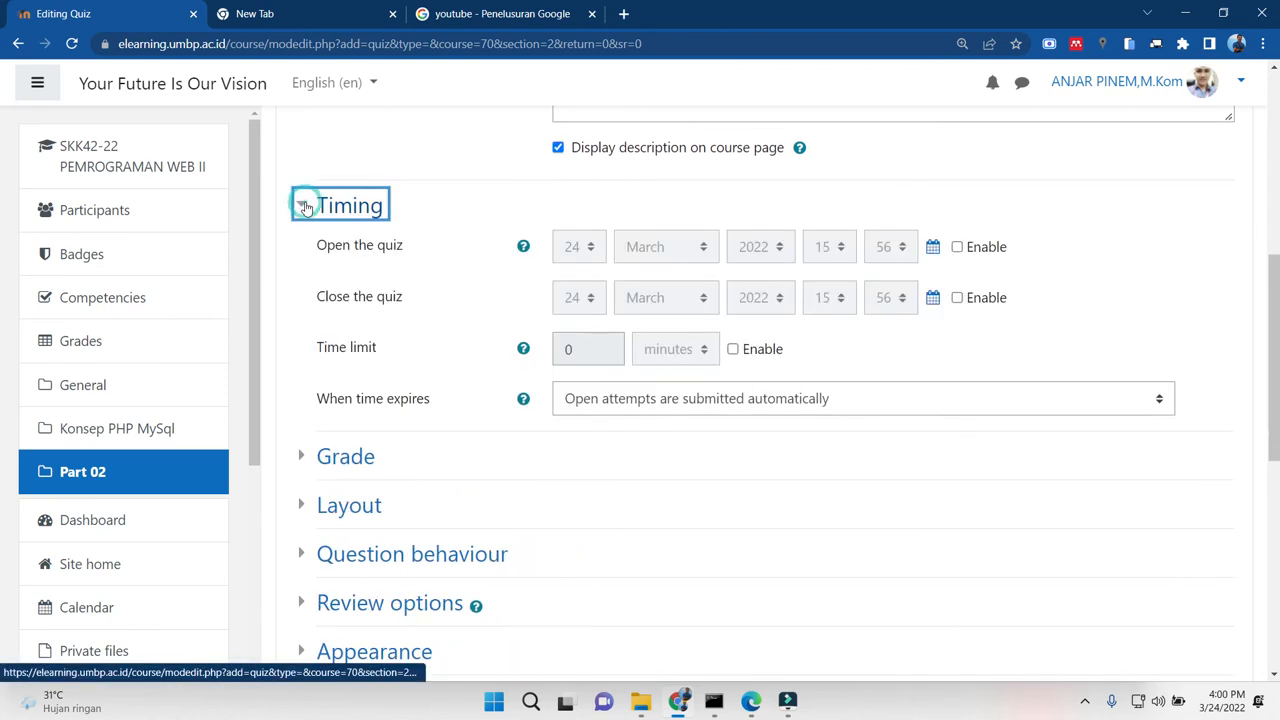
left_click(957, 247)
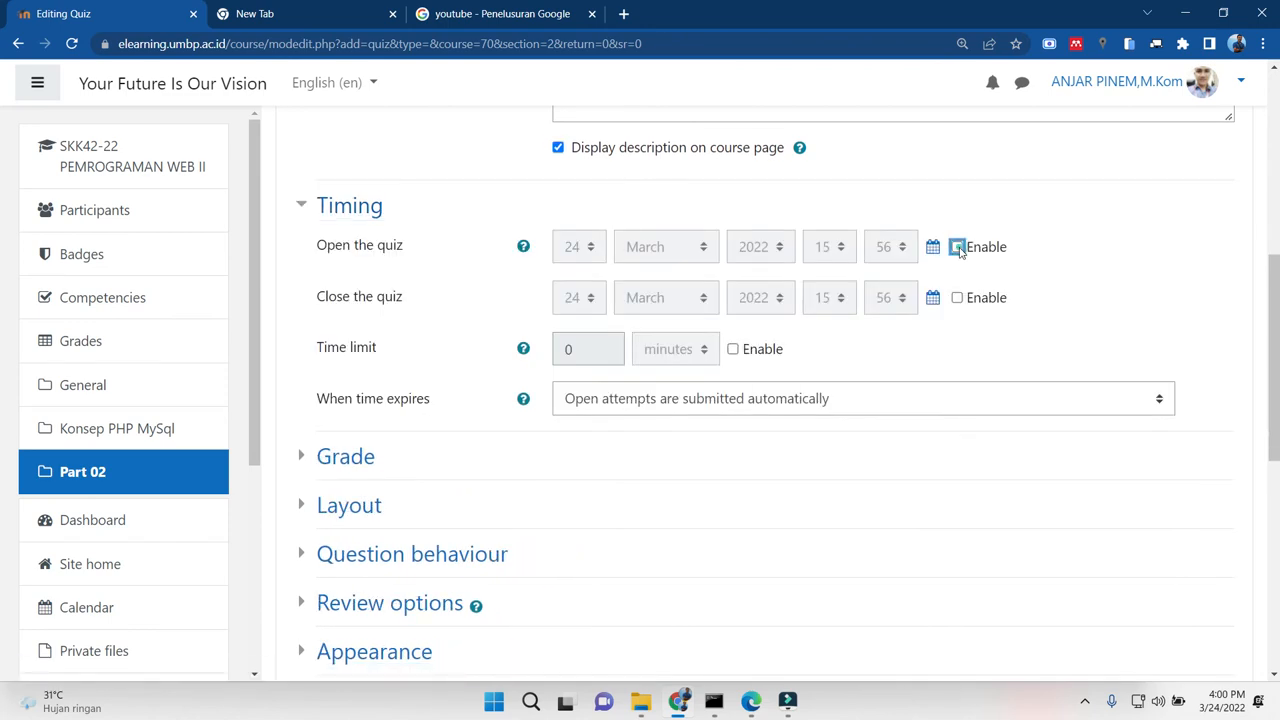
left_click(957, 298)
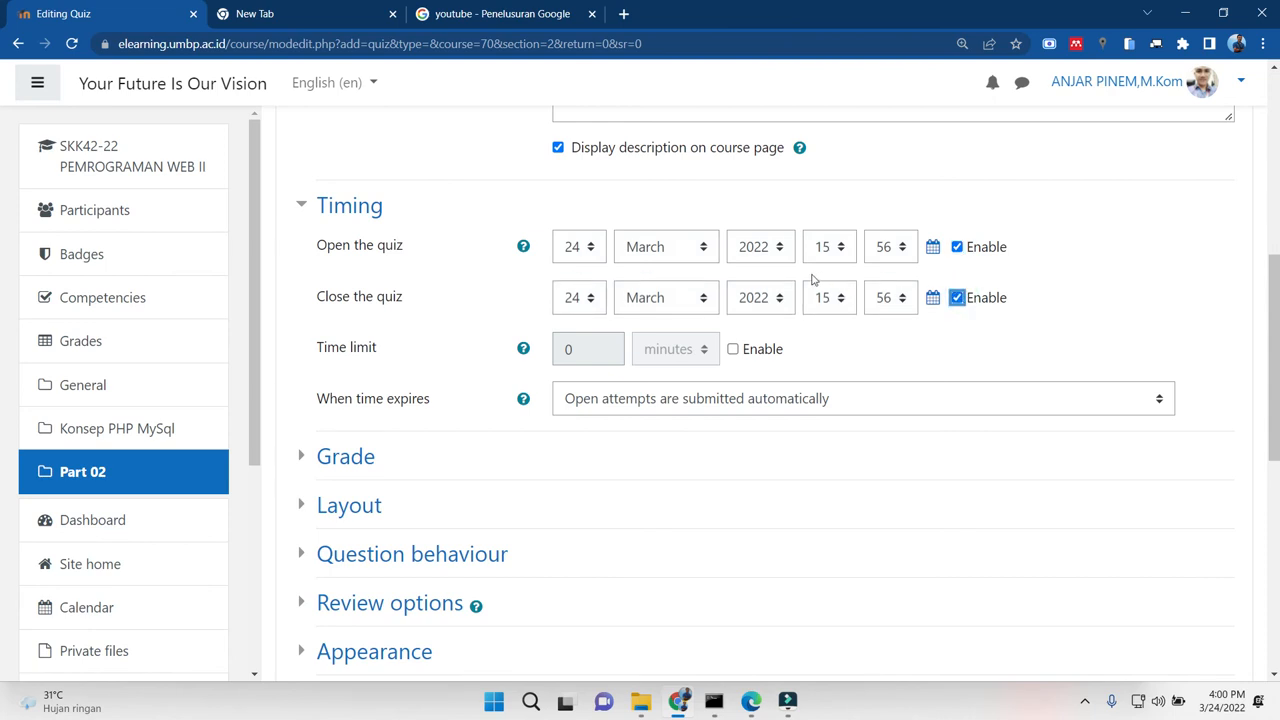
Set the quiz's opening hour to 16 and its closing hour to 17, leaving the dates as they are
left_click(575, 293)
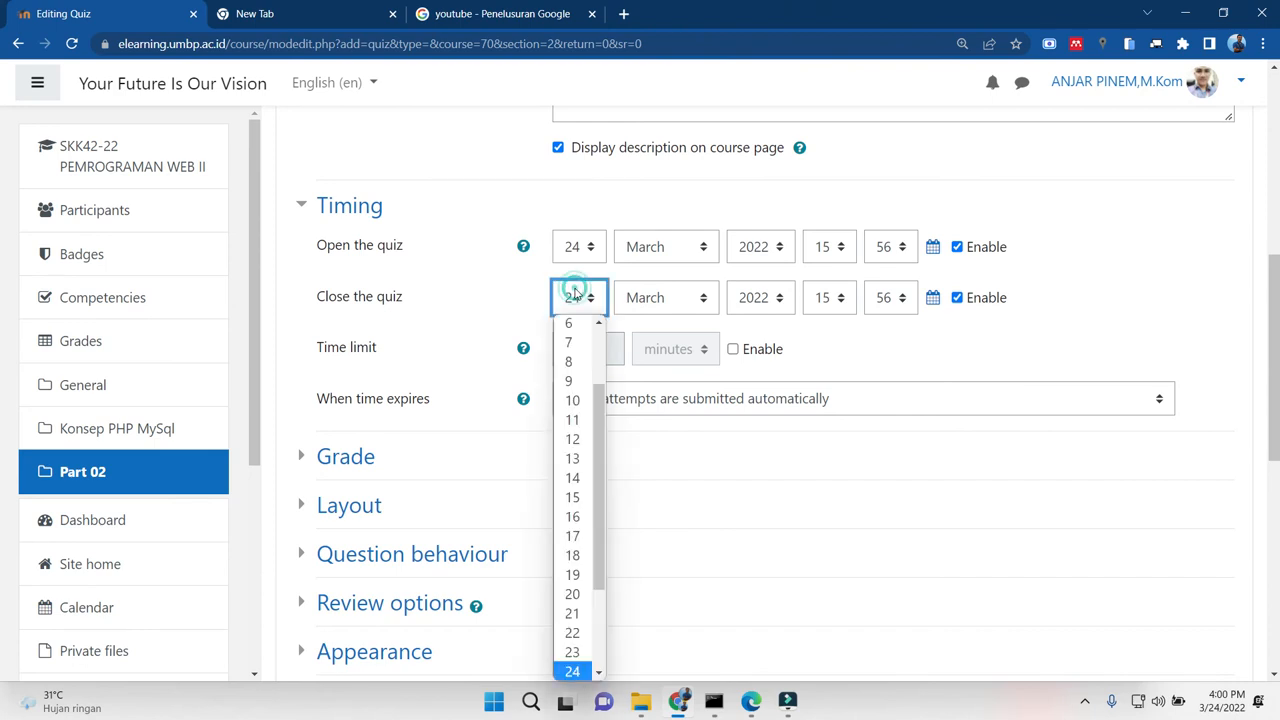
left_click(575, 293)
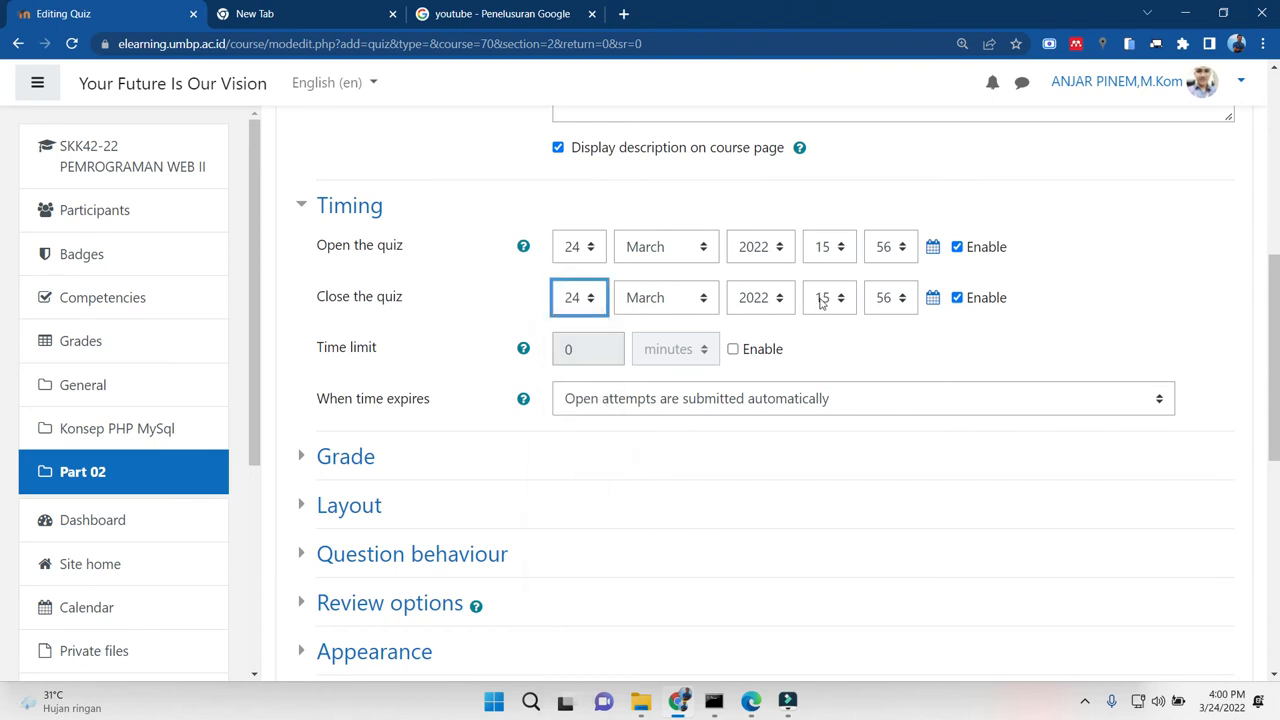
left_click(898, 300)
left_click_drag(911, 551, 911, 566)
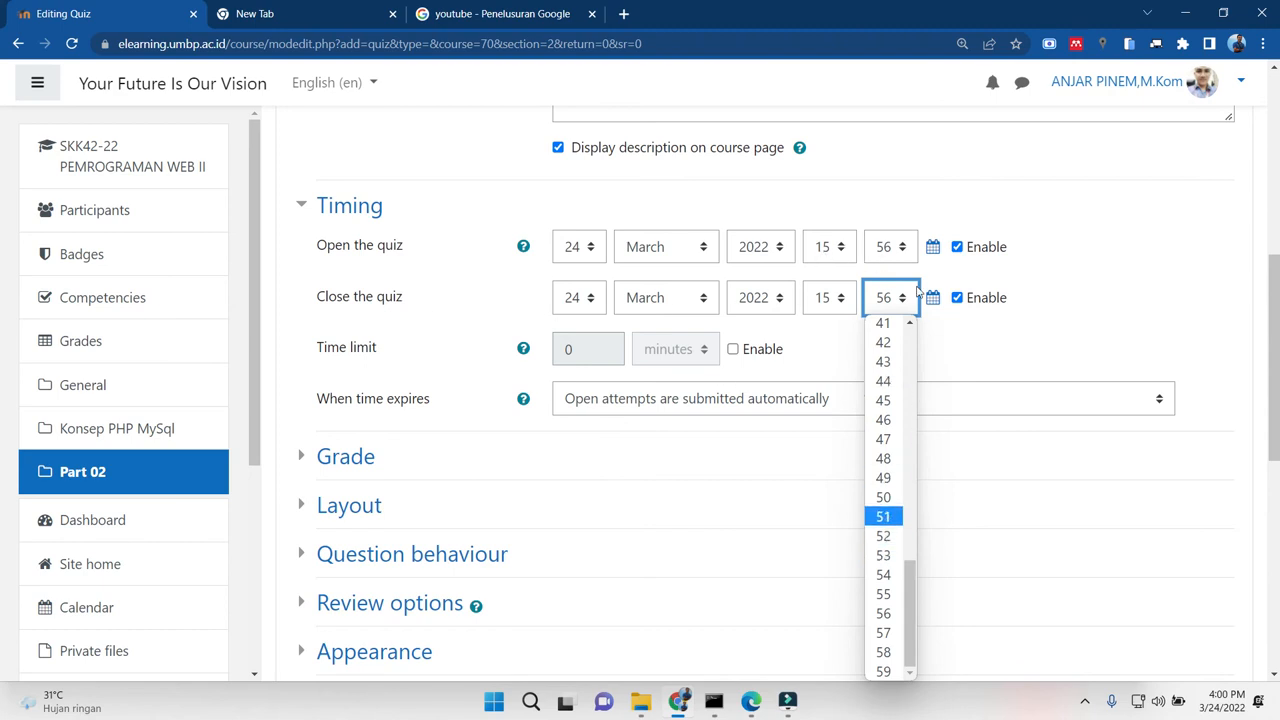
left_click(893, 254)
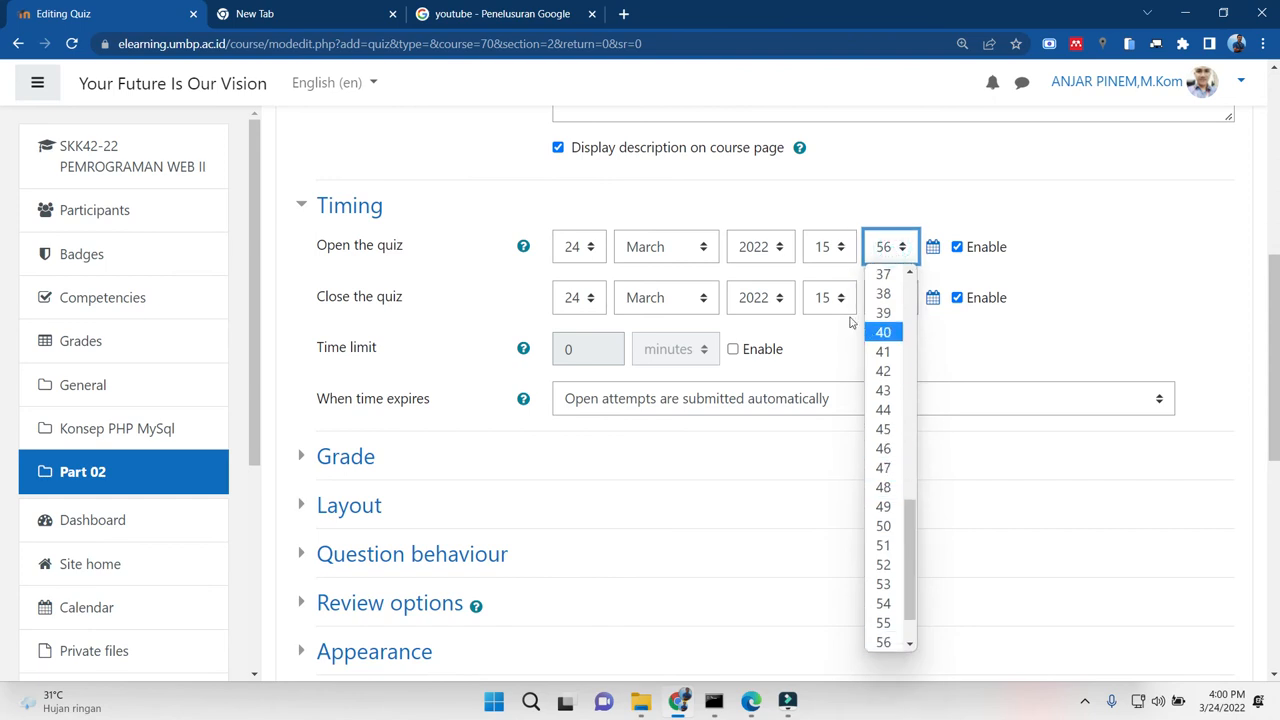
left_click(831, 251)
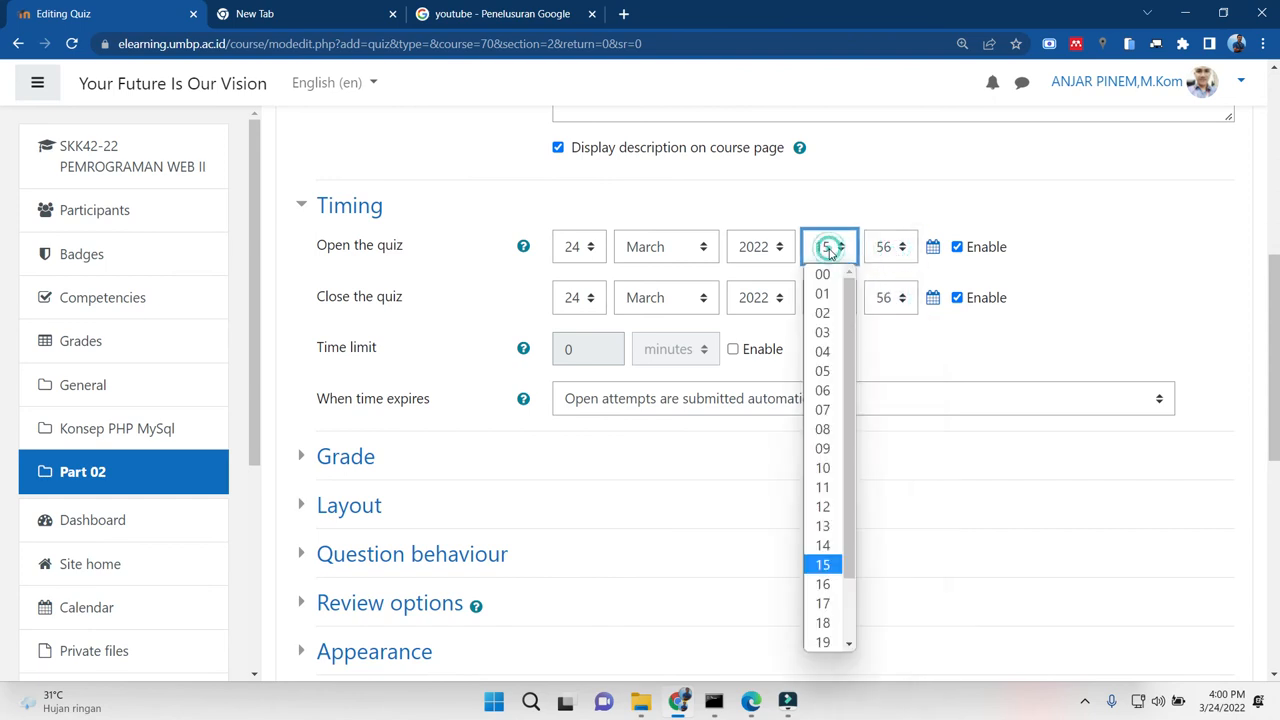
left_click(825, 585)
left_click(825, 302)
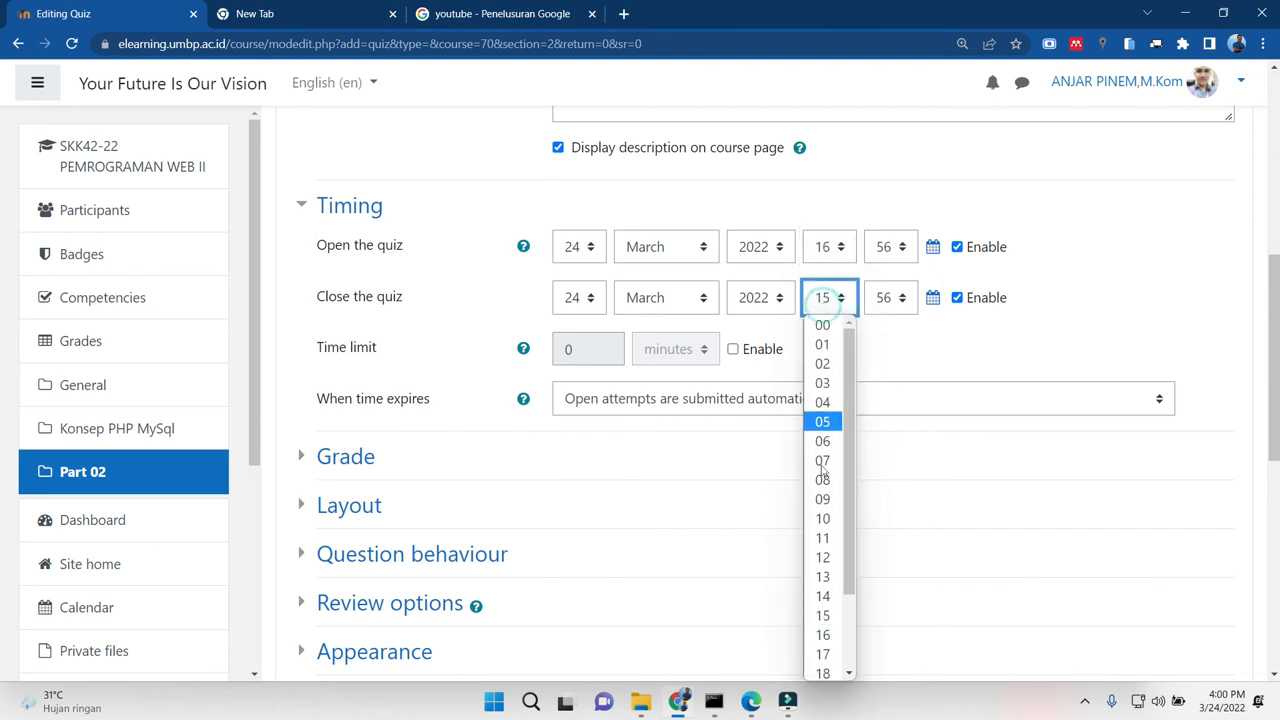
left_click(826, 656)
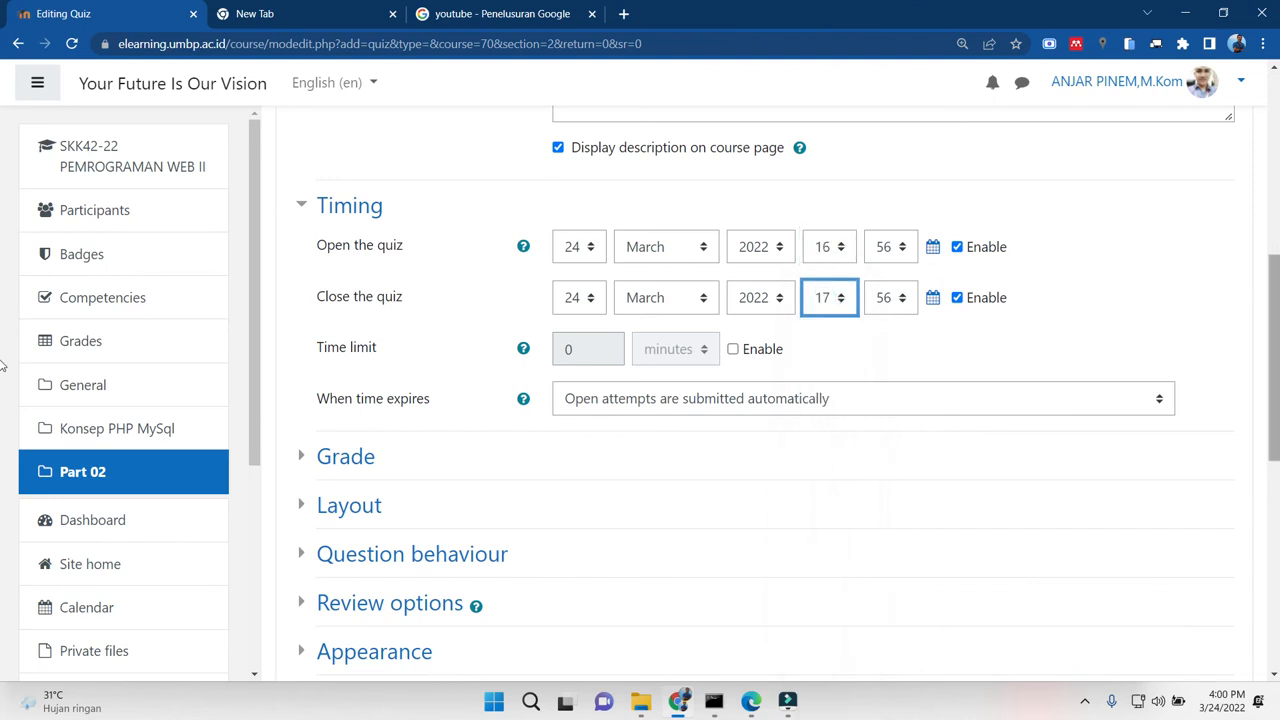
Enable the quiz's time limit, set it to 15 minutes, and keep open attempts submitted automatically when time expires
left_click_drag(1278, 360, 1275, 404)
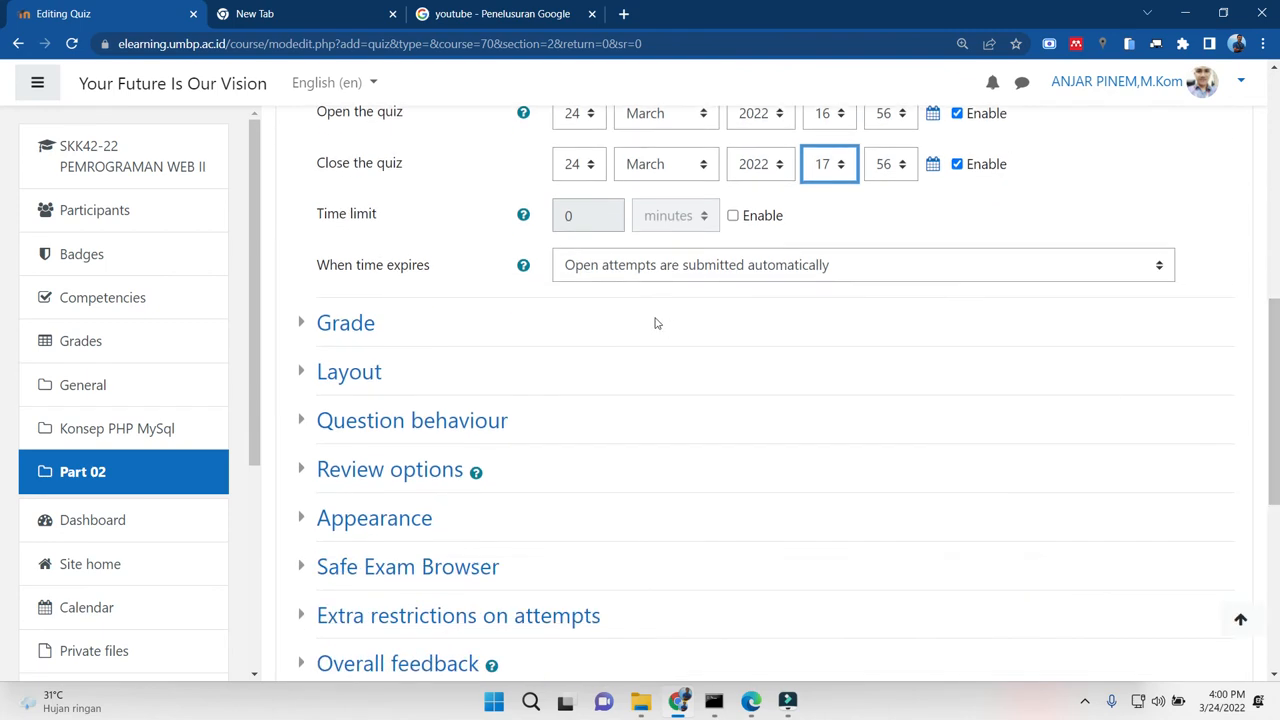
left_click(733, 215)
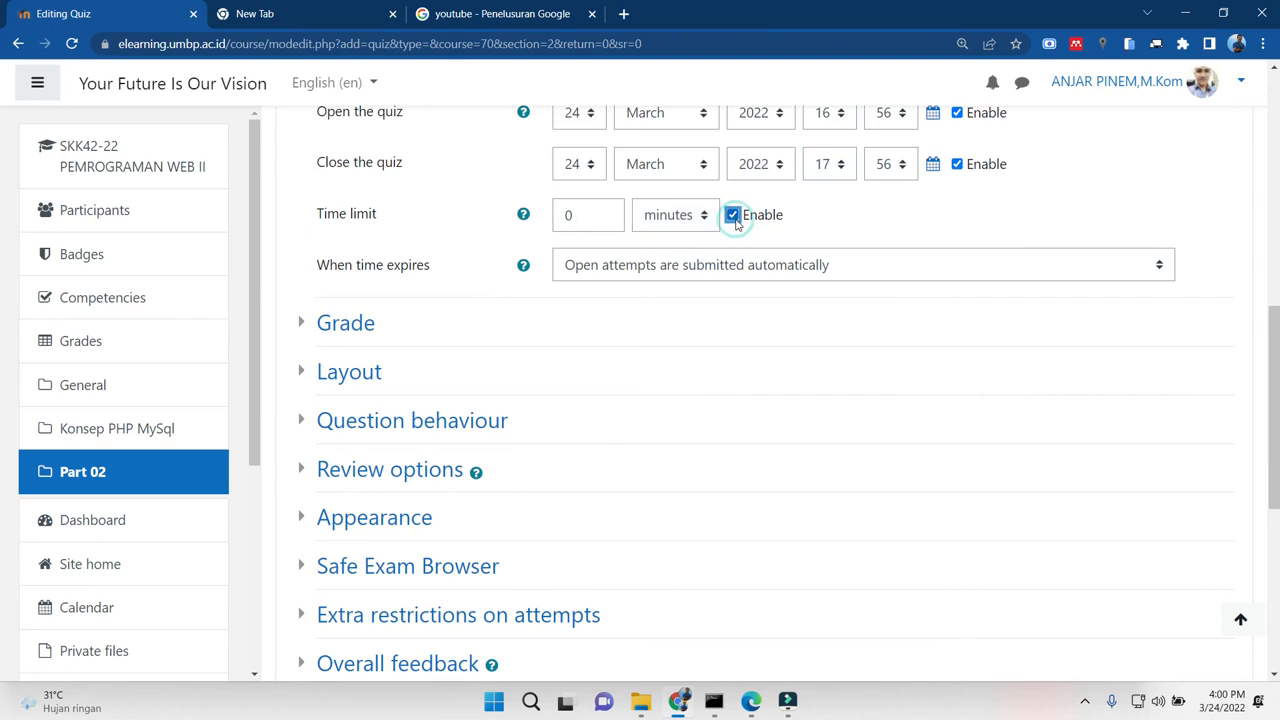
left_click(600, 215)
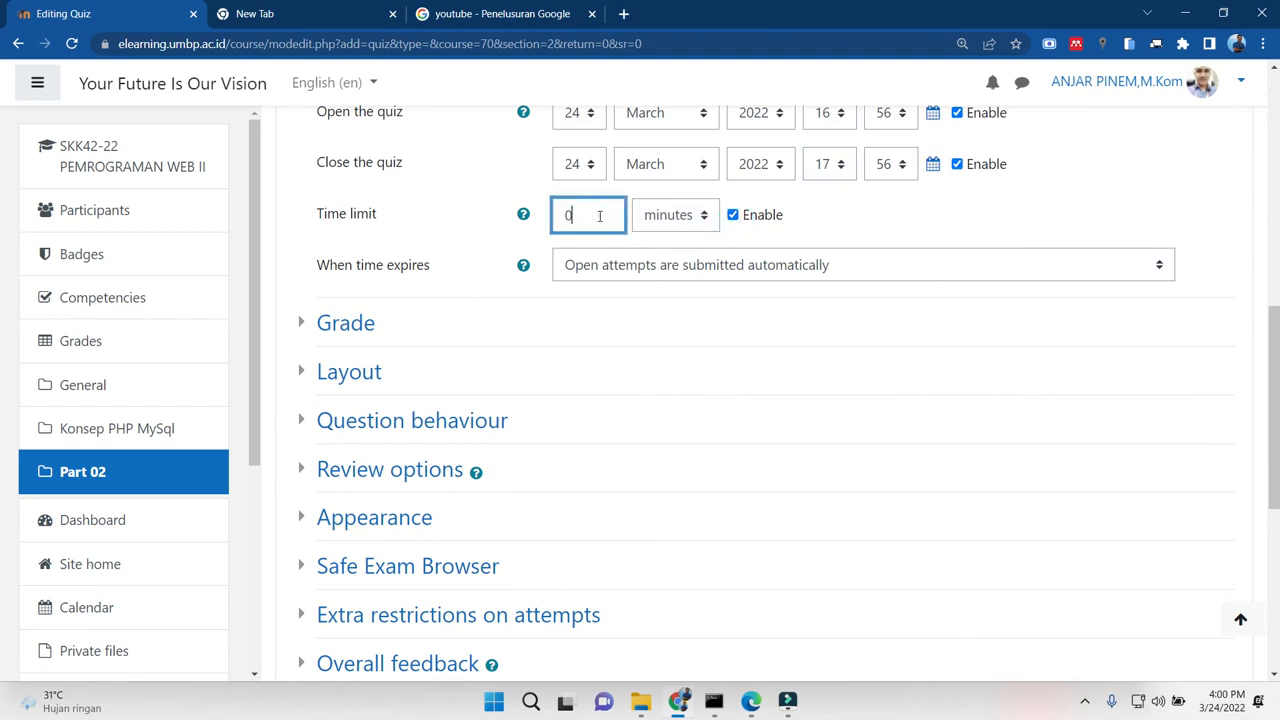
key("BackSpace")
type("4")
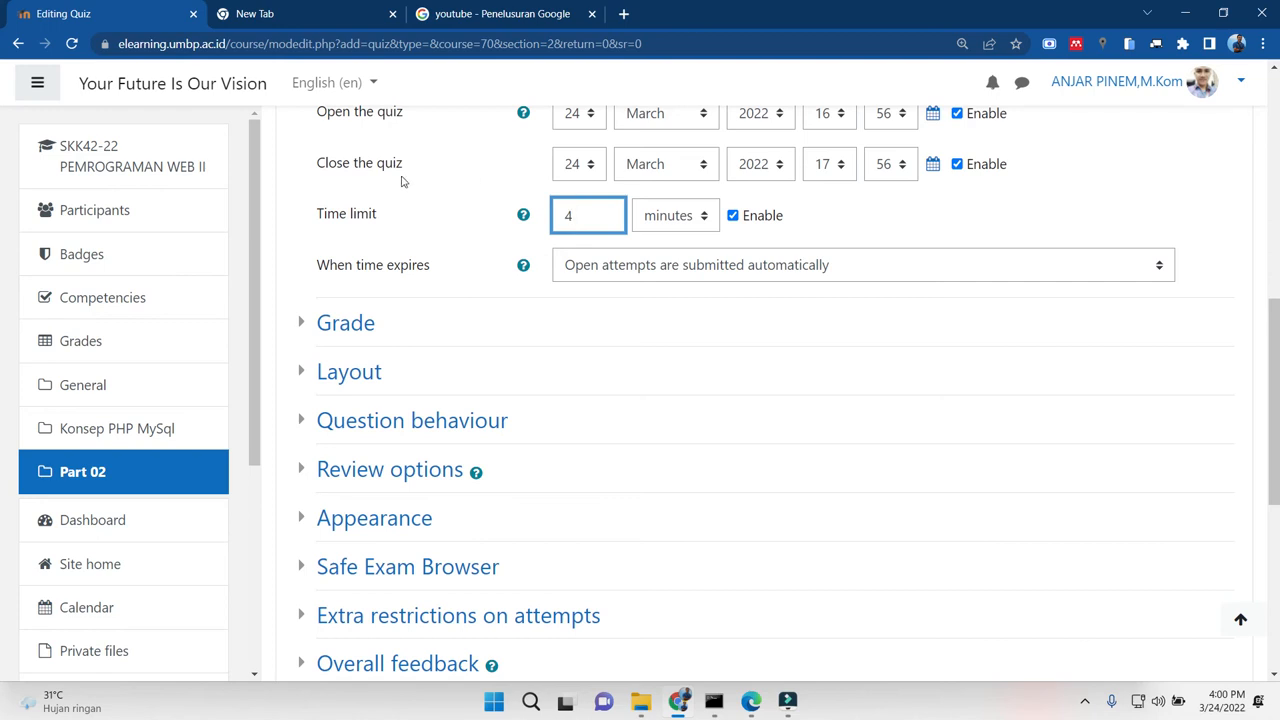
left_click(581, 218)
key("BackSpace")
type("15")
left_click(621, 266)
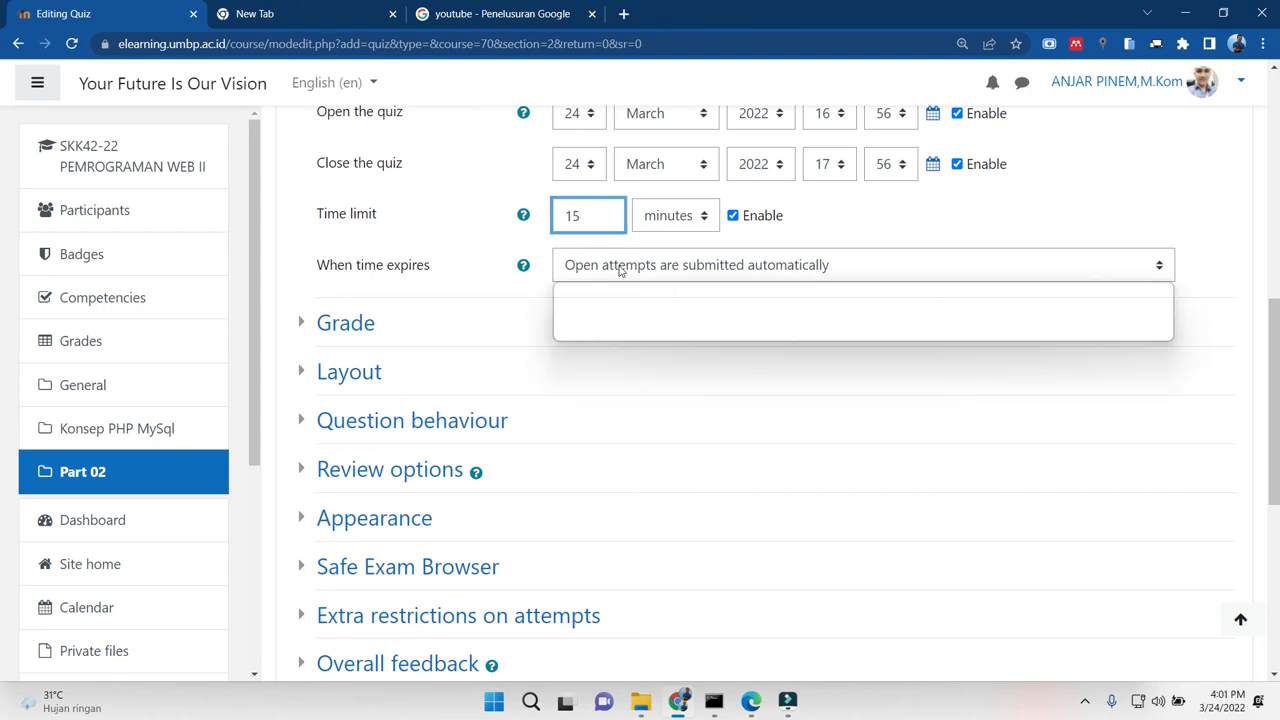
left_click(620, 268)
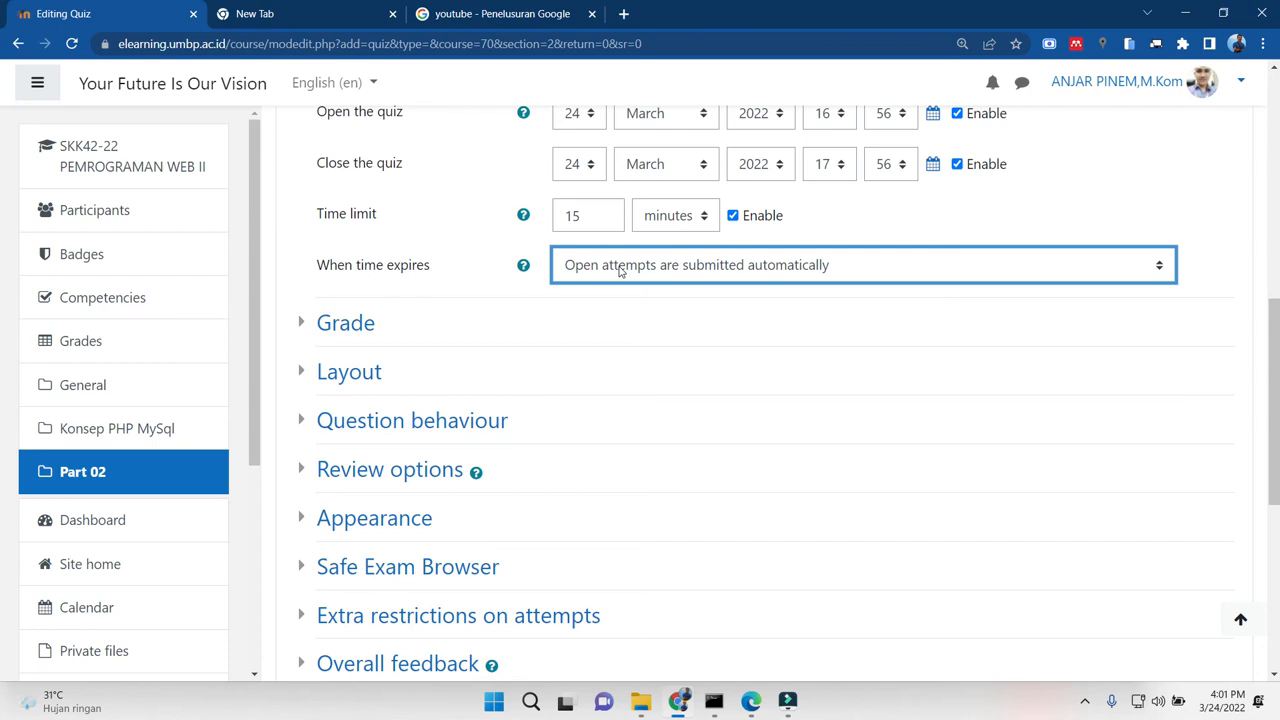
Set the quiz's grade to pass to 100, keeping the Uncategorised grade category and the Highest grade method
scroll(479, 141, "down", 2)
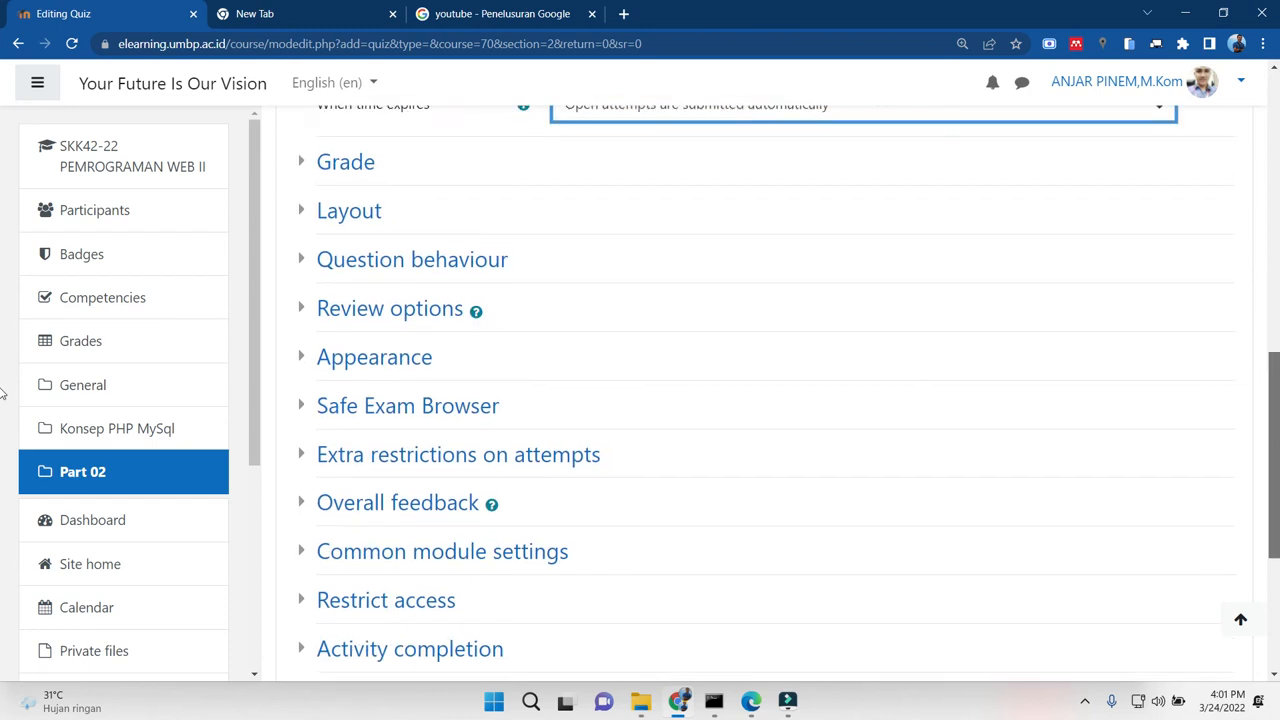
left_click(302, 157)
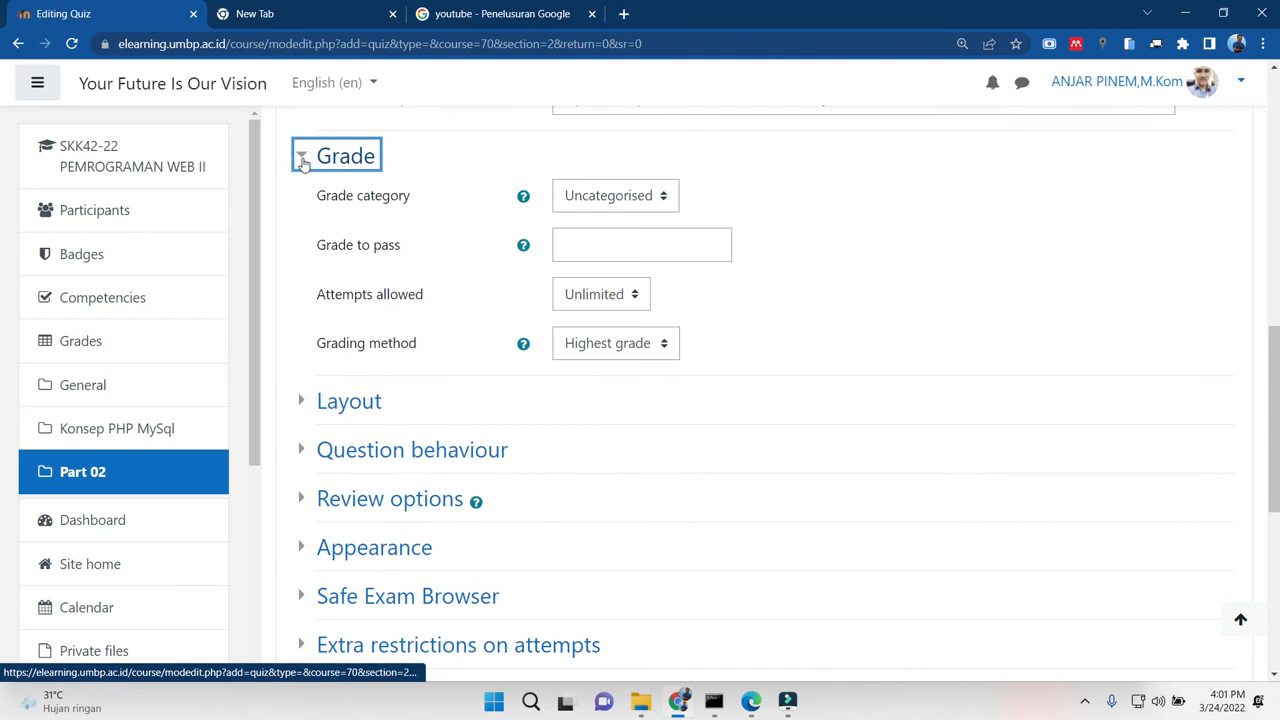
left_click(598, 200)
left_click(598, 198)
left_click(571, 246)
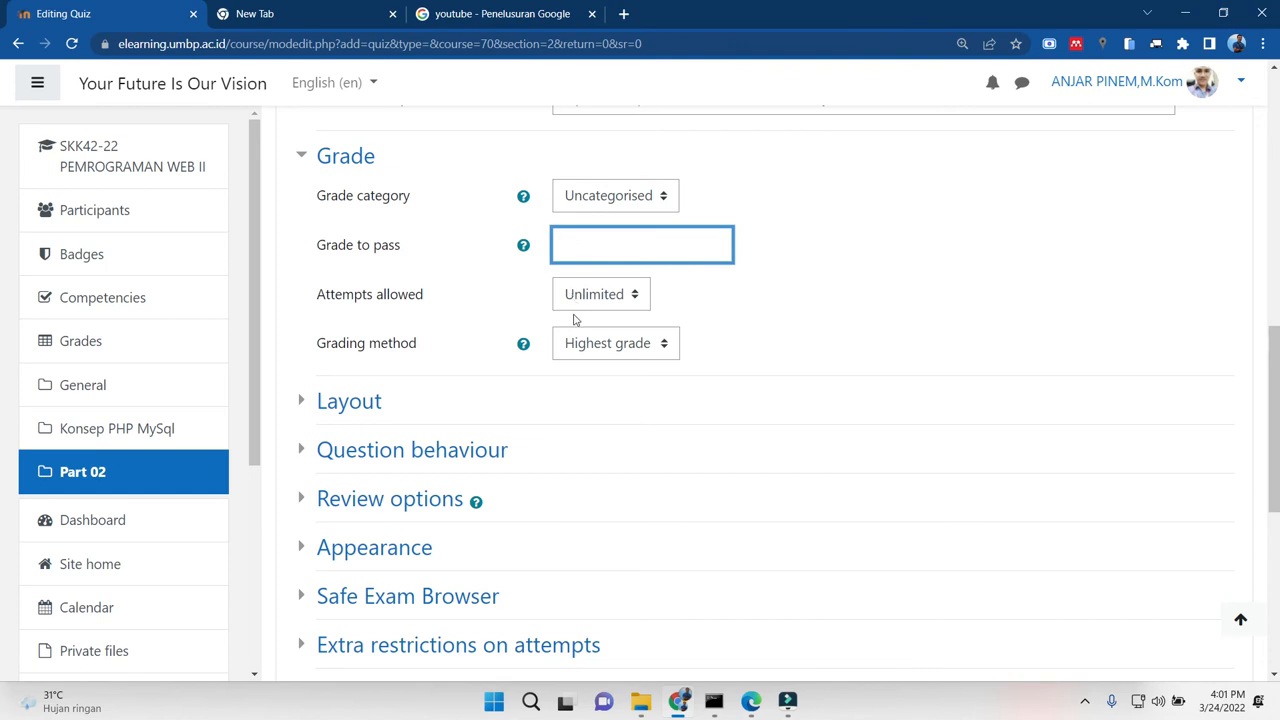
left_click(579, 350)
left_click(579, 345)
left_click(585, 244)
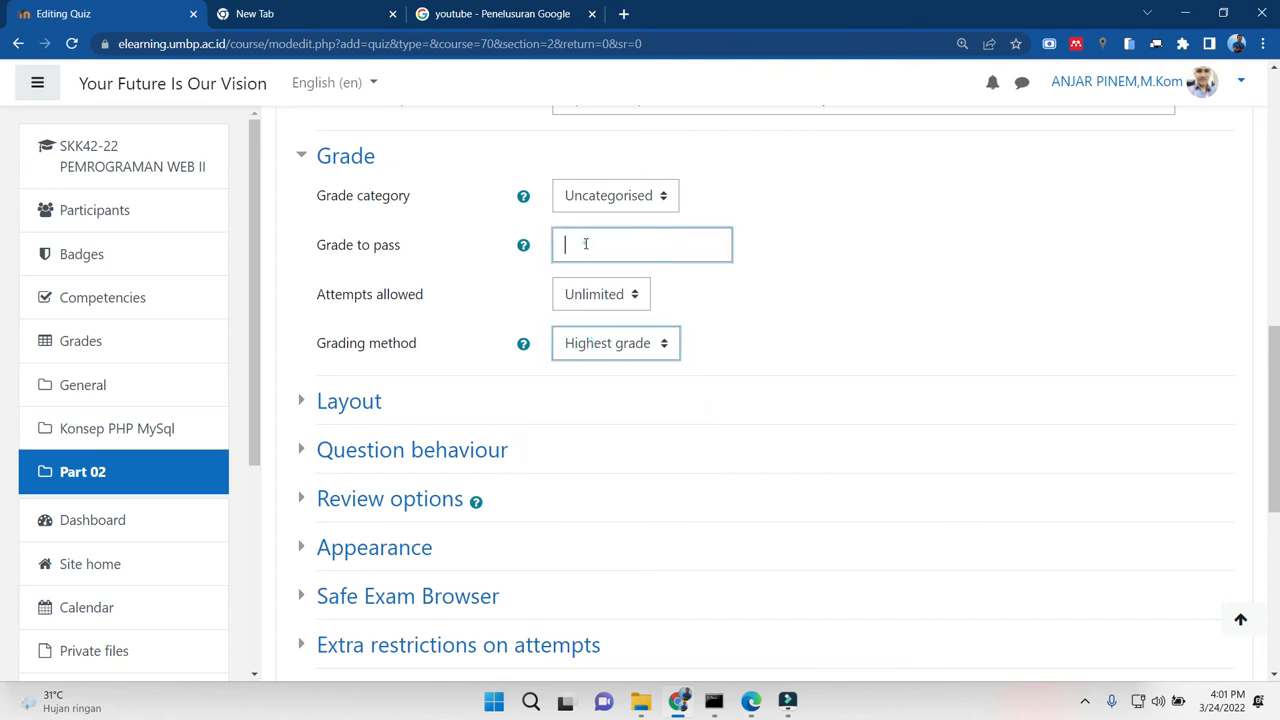
type("100")
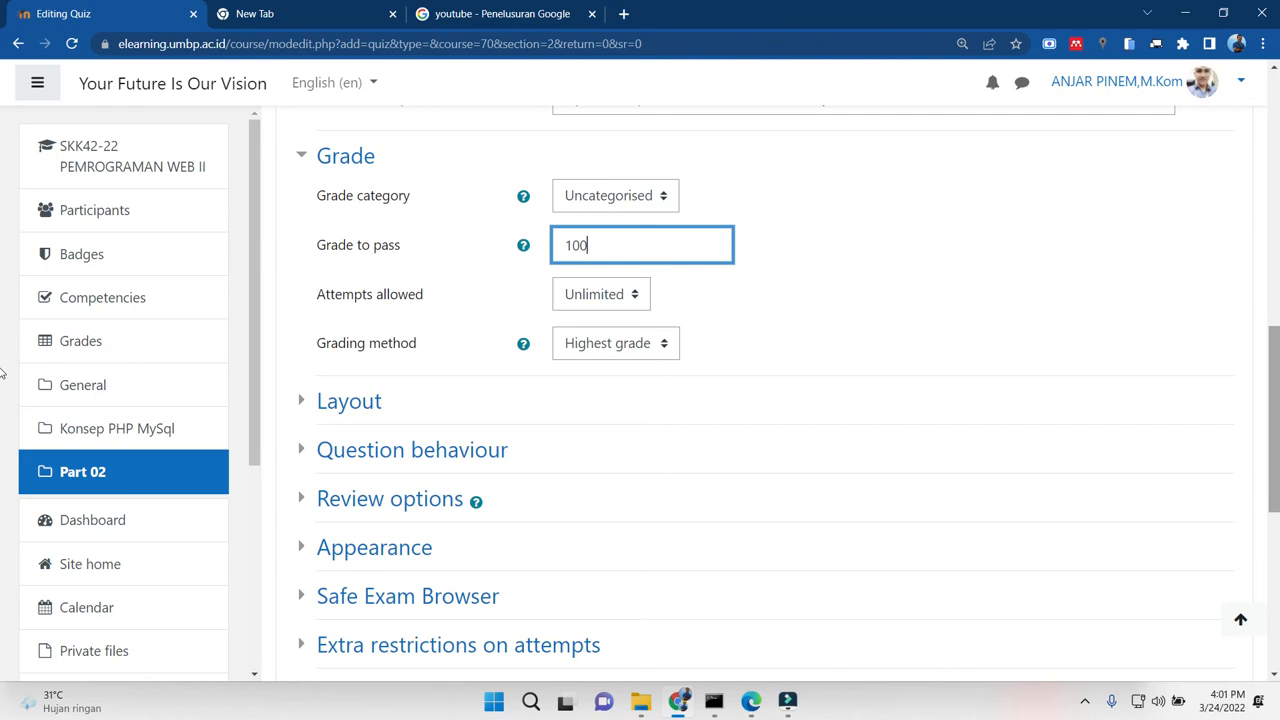
scroll(3, 365, "up", 1)
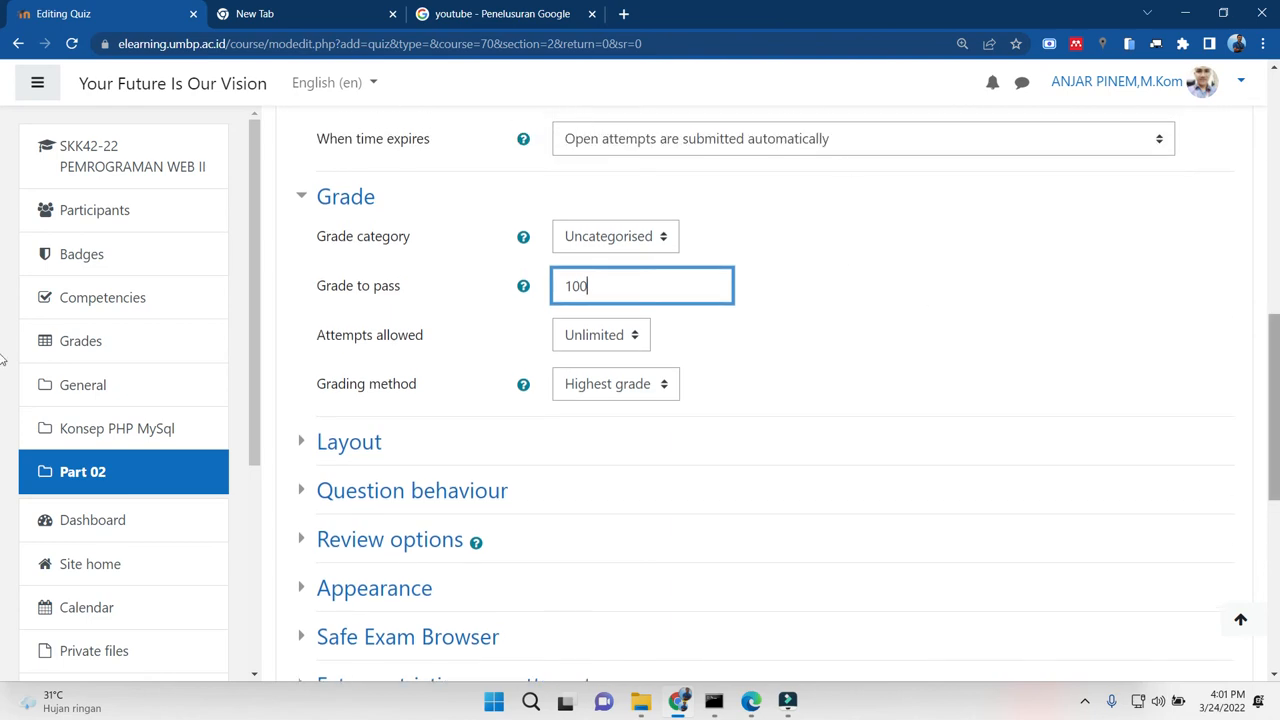
scroll(3, 360, "down", 1)
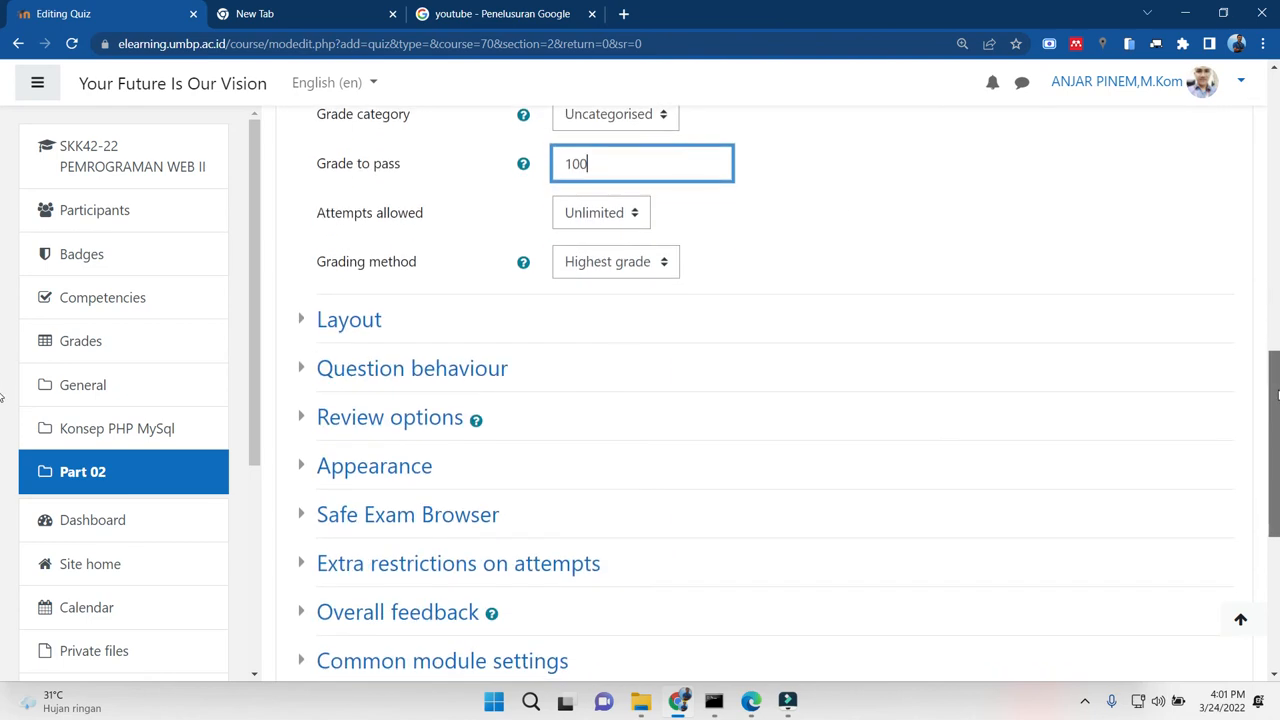
scroll(3, 345, "up", 2)
left_click_drag(1274, 345, 1260, 400)
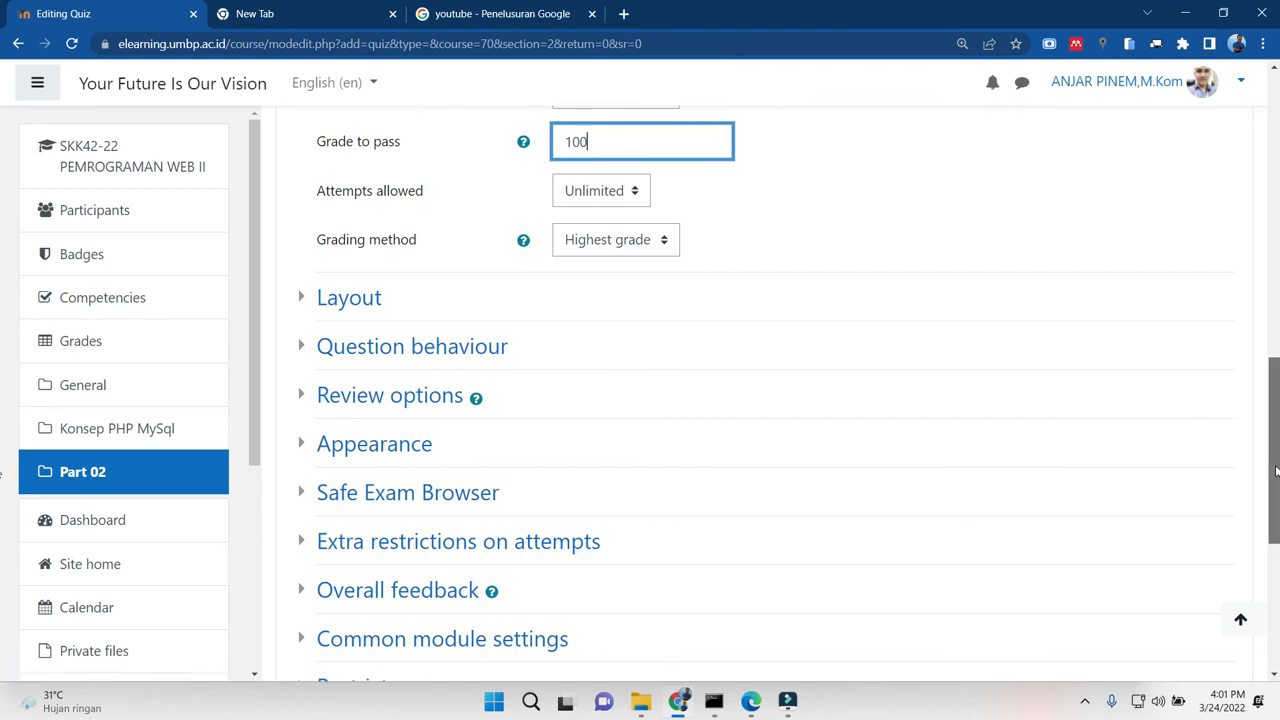
scroll(617, 337, "down", 2)
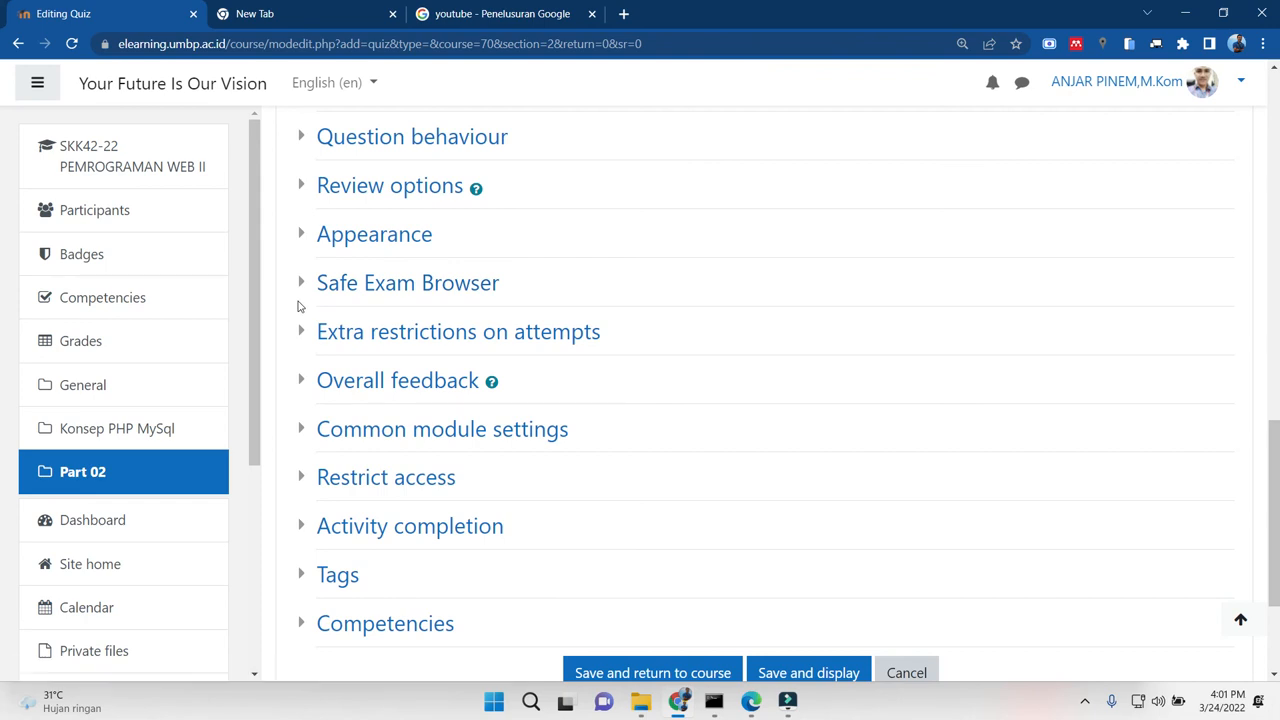
Check the quiz's appearance settings, keeping No image for showing the user's picture
left_click_drag(1278, 469, 1275, 493)
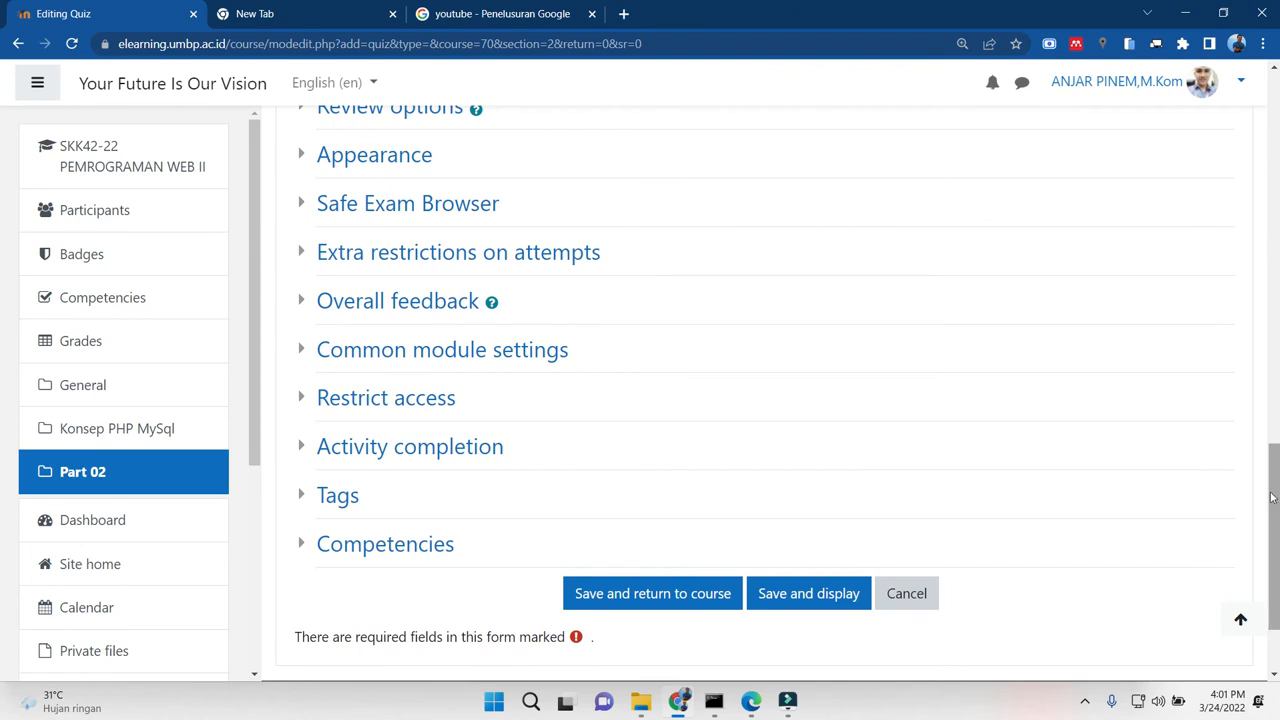
left_click(299, 162)
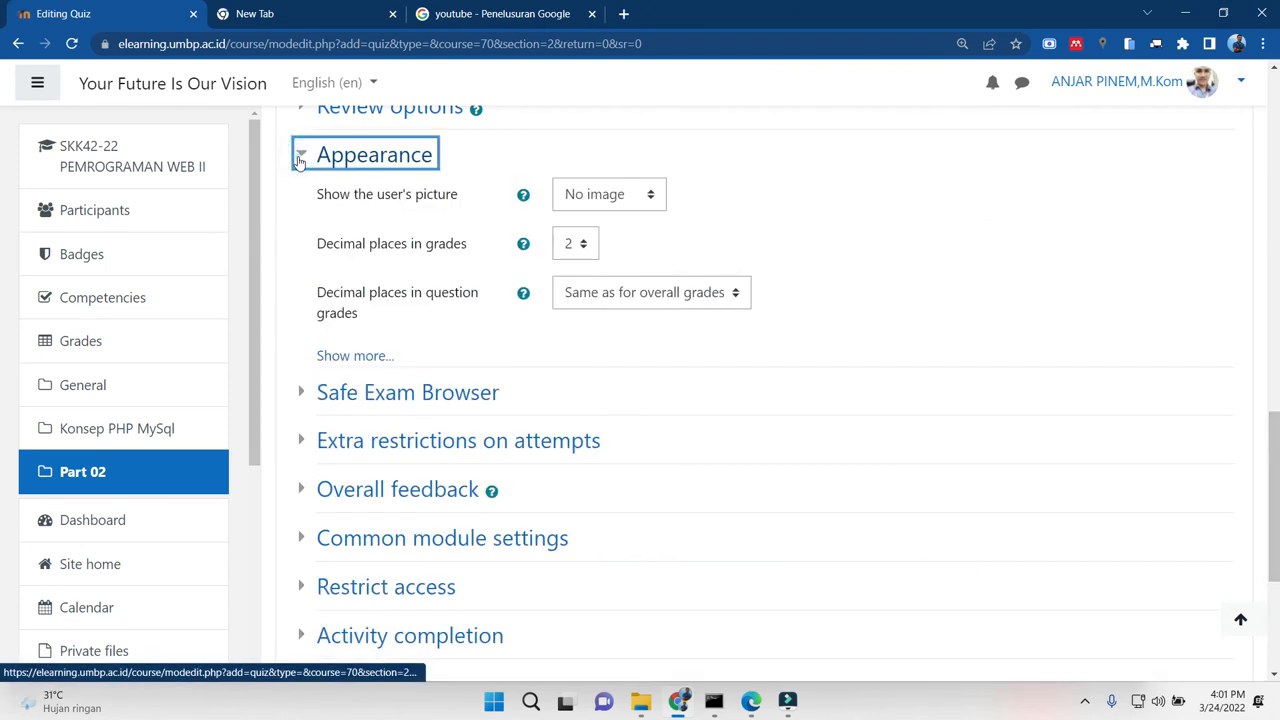
left_click(589, 195)
left_click(581, 195)
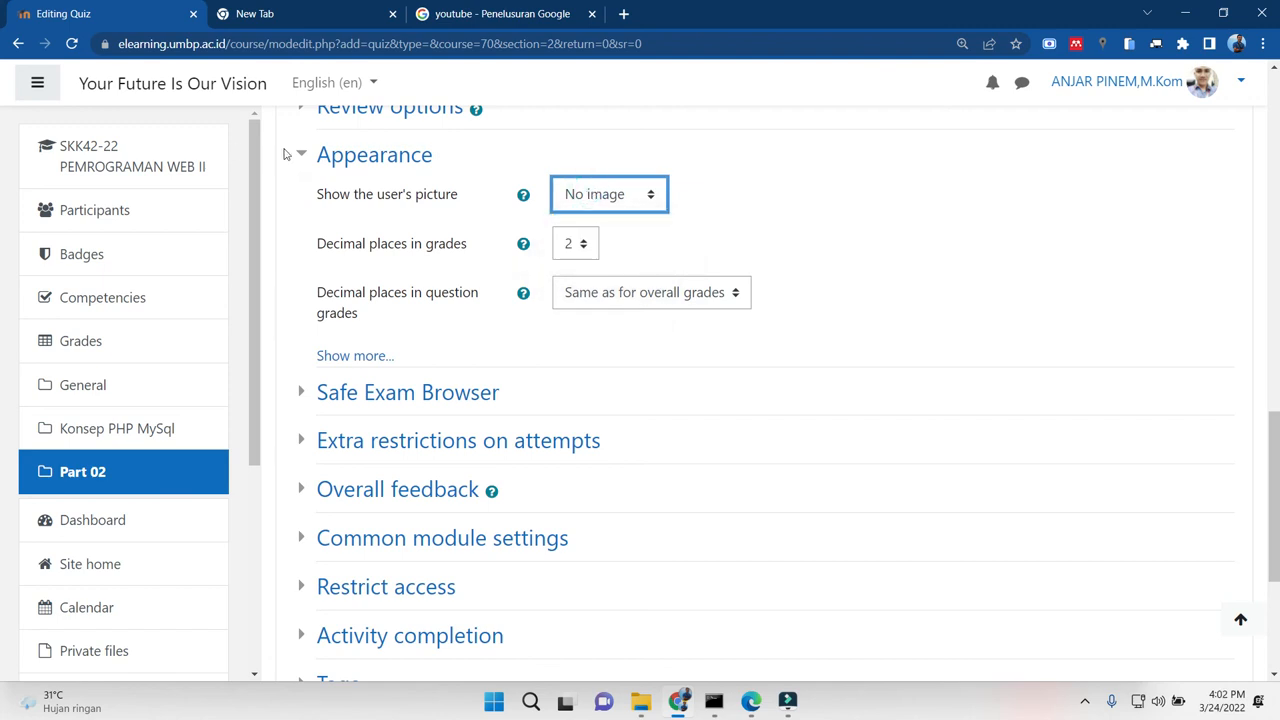
left_click(304, 158)
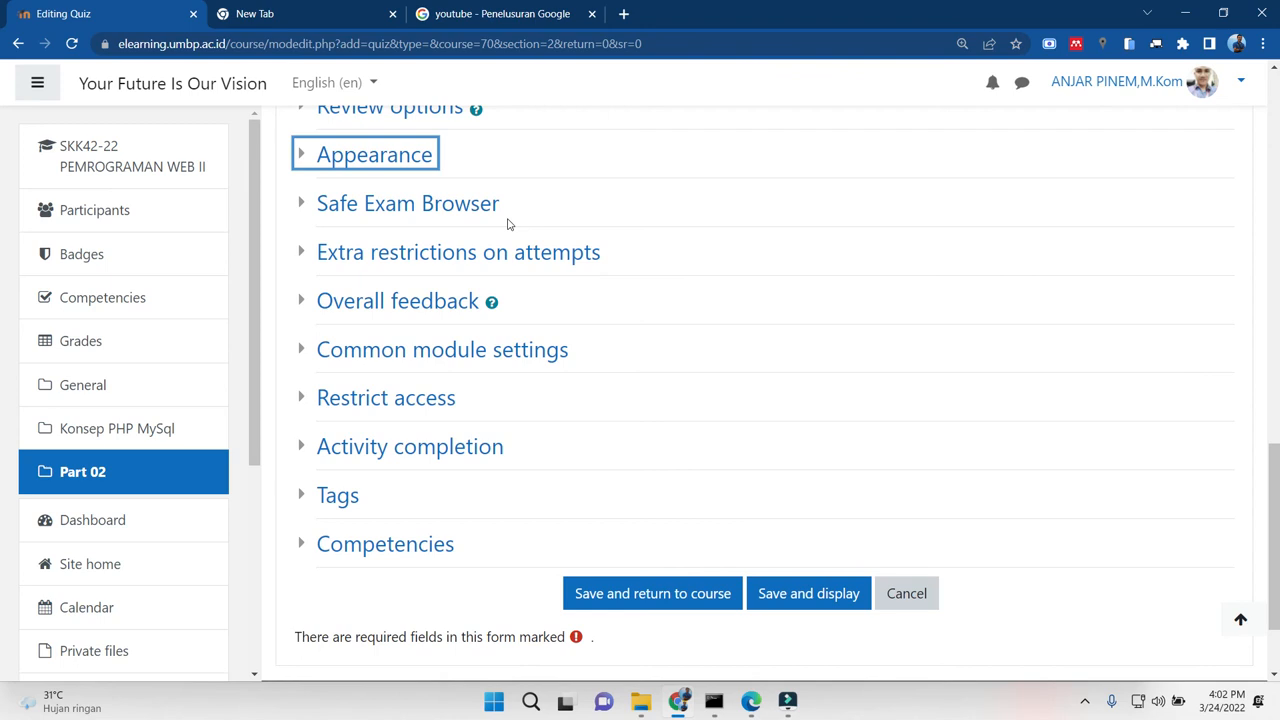
Save and display the quiz, correcting its grade to pass to 10
left_click(776, 598)
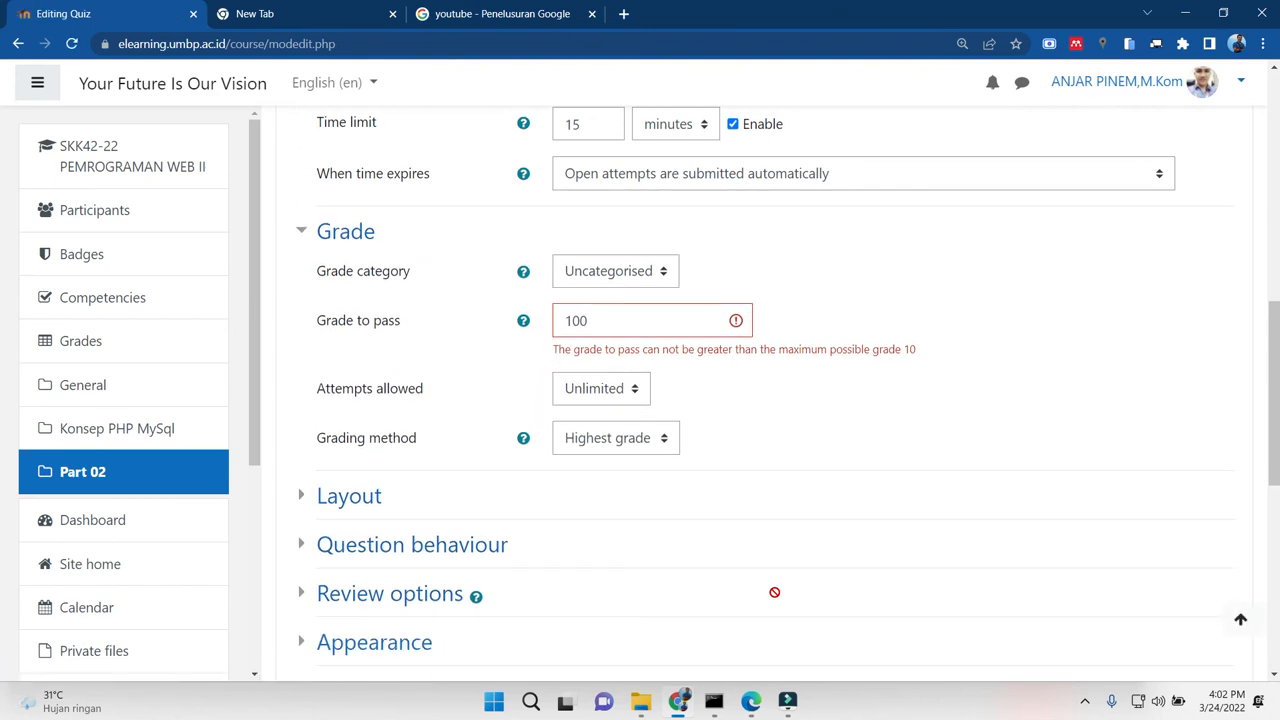
left_click(643, 331)
key("BackSpace")
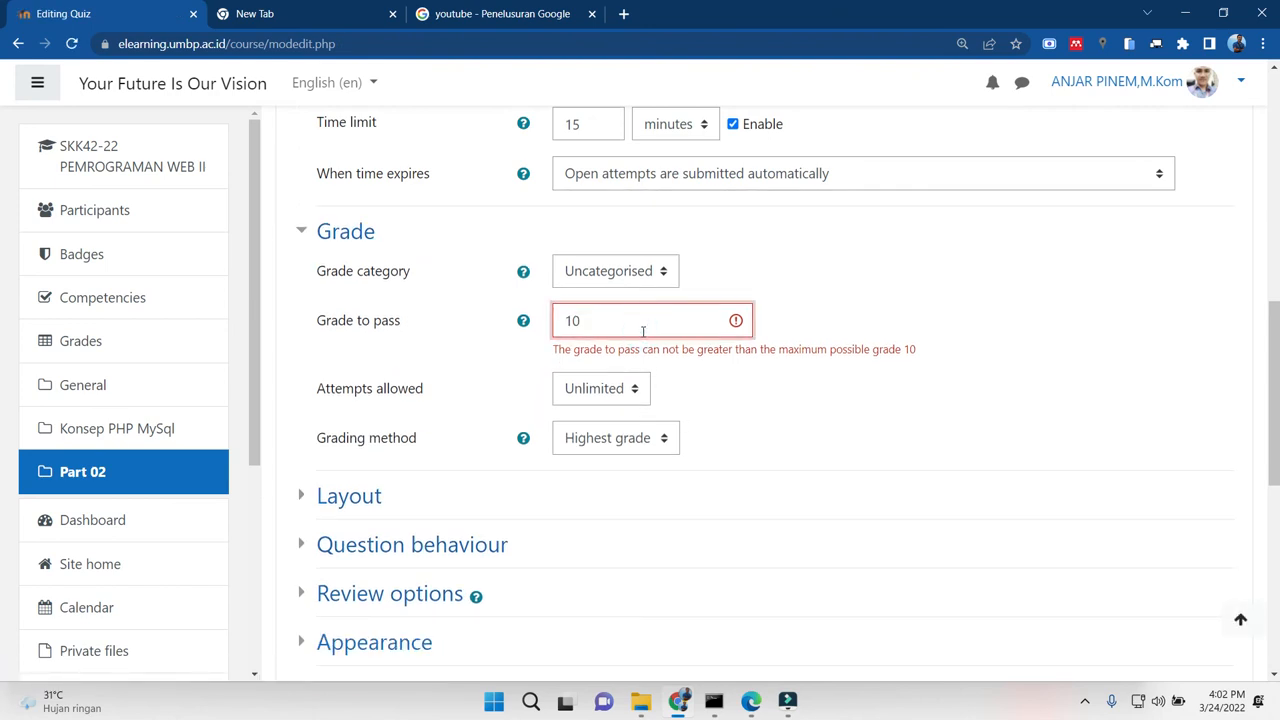
scroll(926, 434, "down", 6)
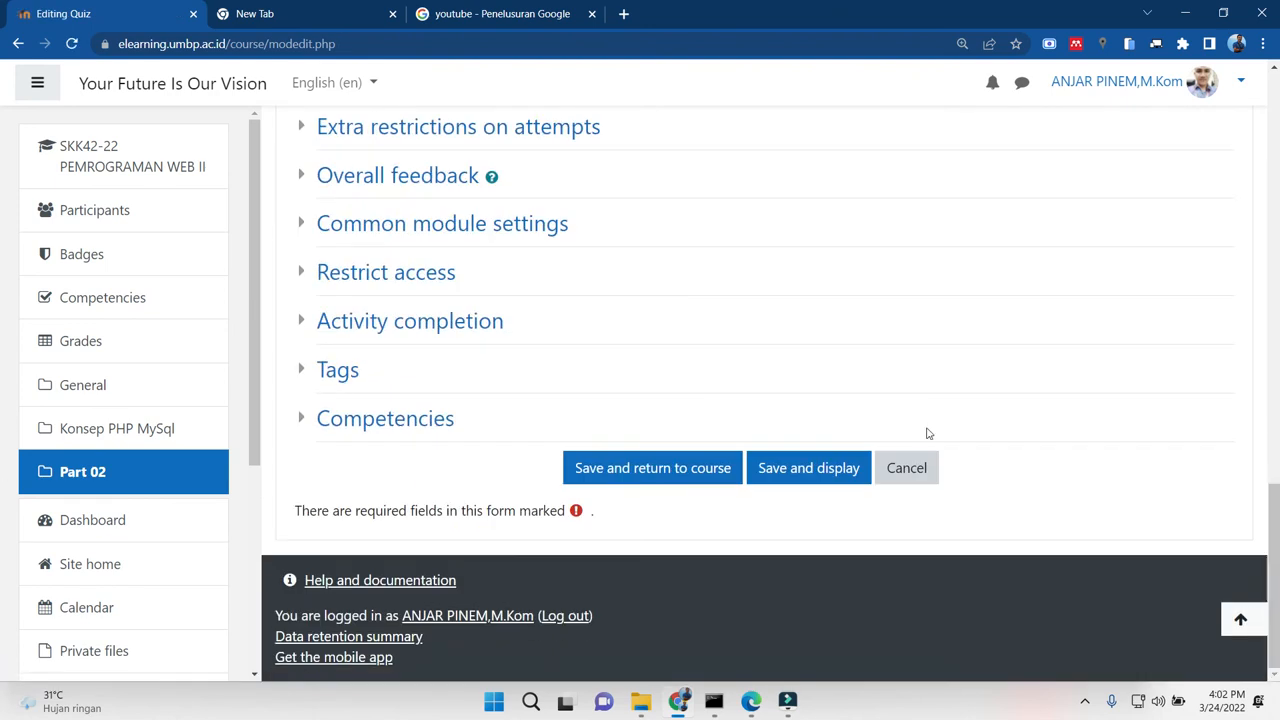
left_click(835, 456)
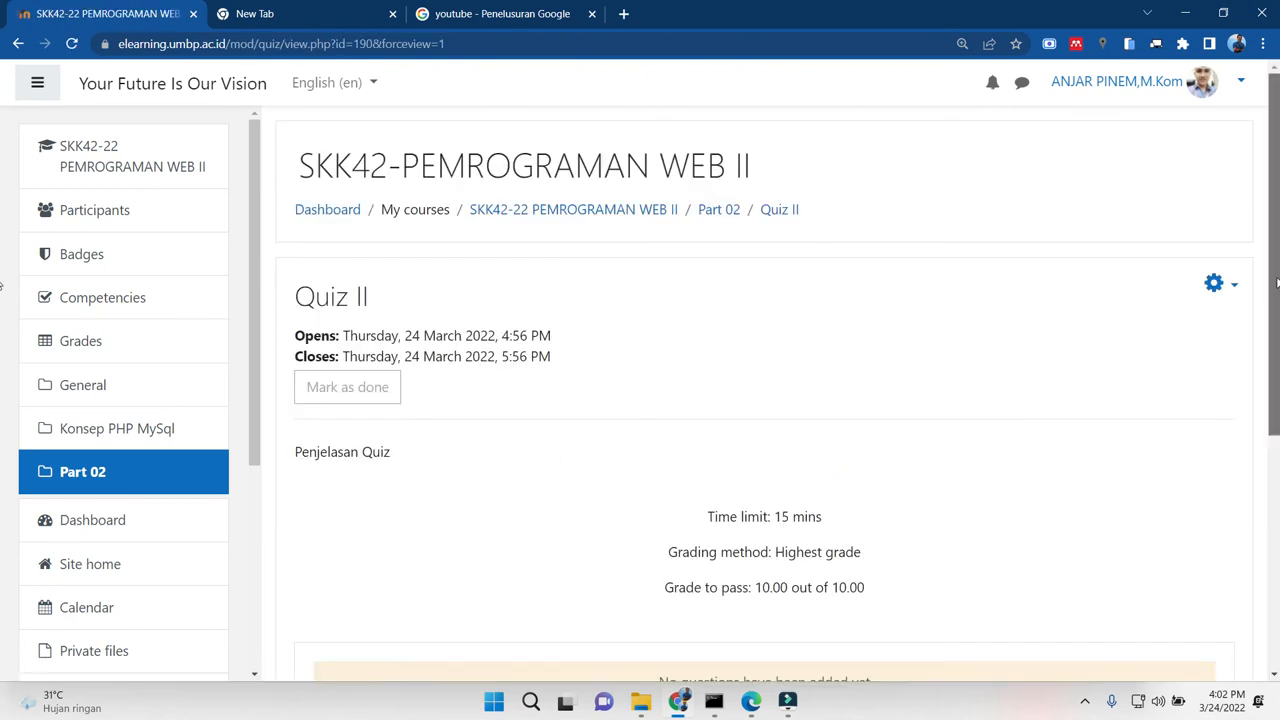
Open Quiz II for question editing and add a new question of the Multiple choice type
left_click_drag(1277, 285, 1279, 397)
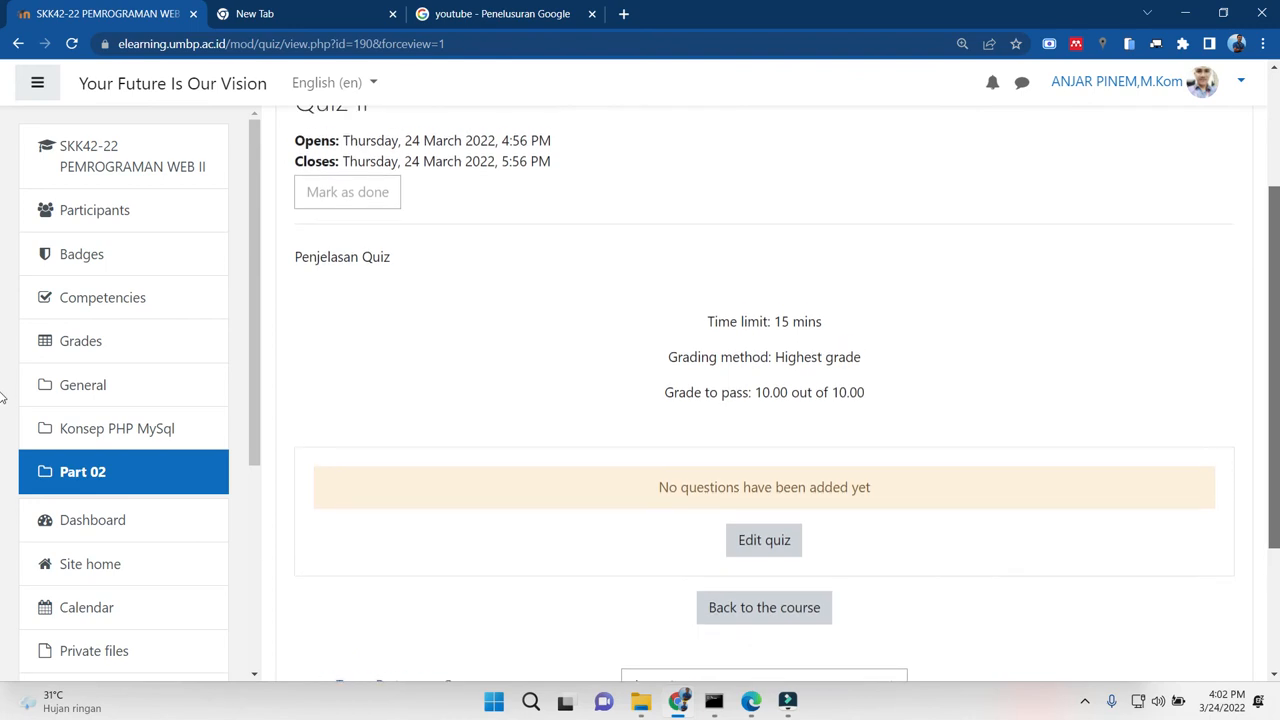
scroll(3, 397, "up", 2)
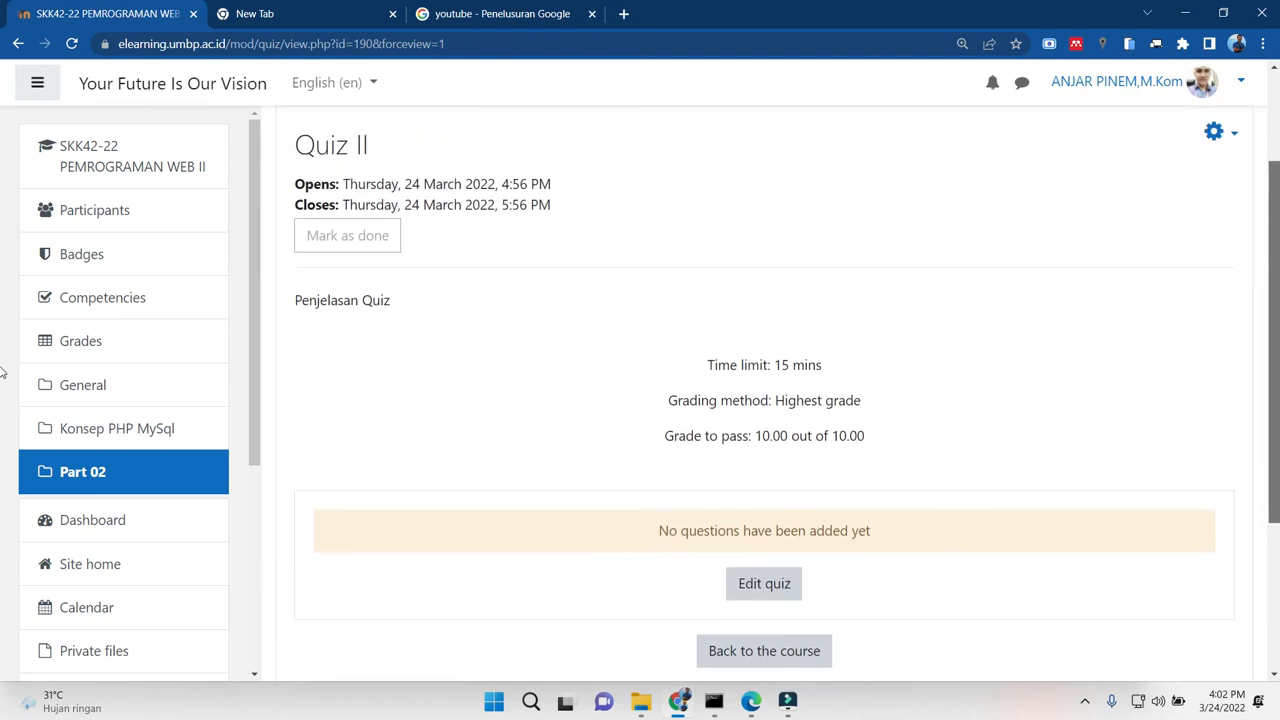
scroll(3, 338, "down", 2)
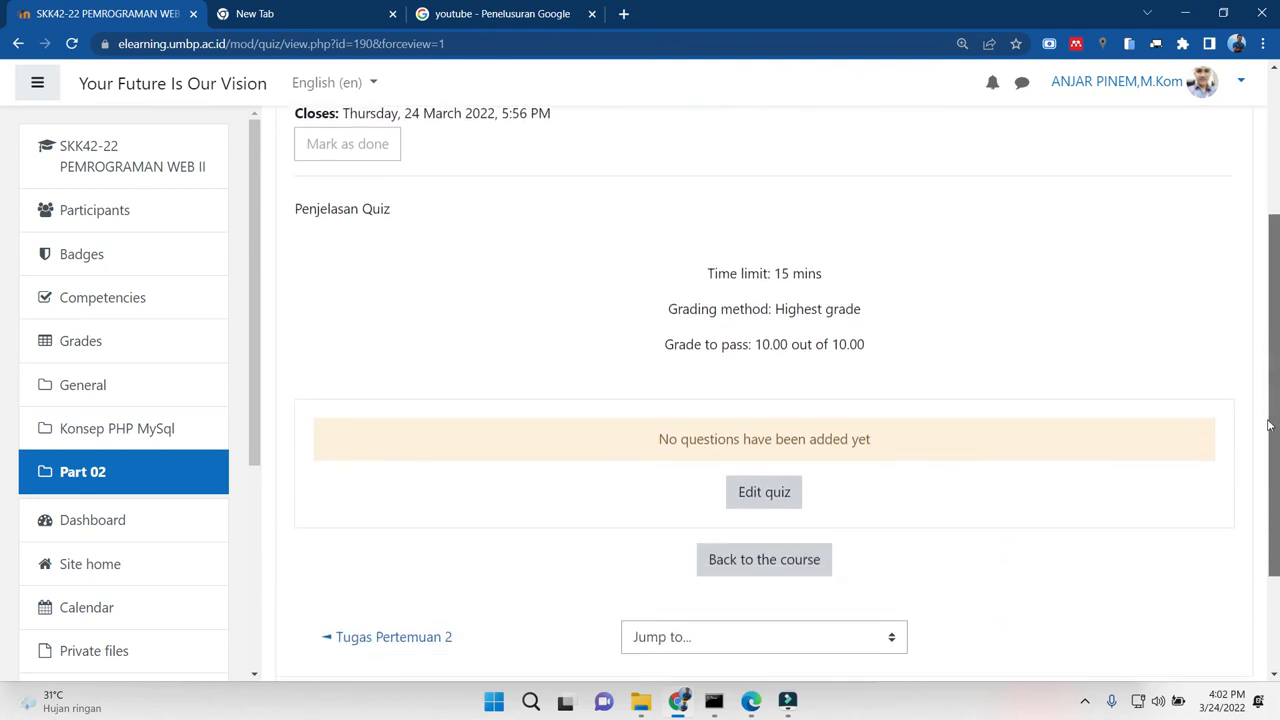
scroll(3, 376, "up", 2)
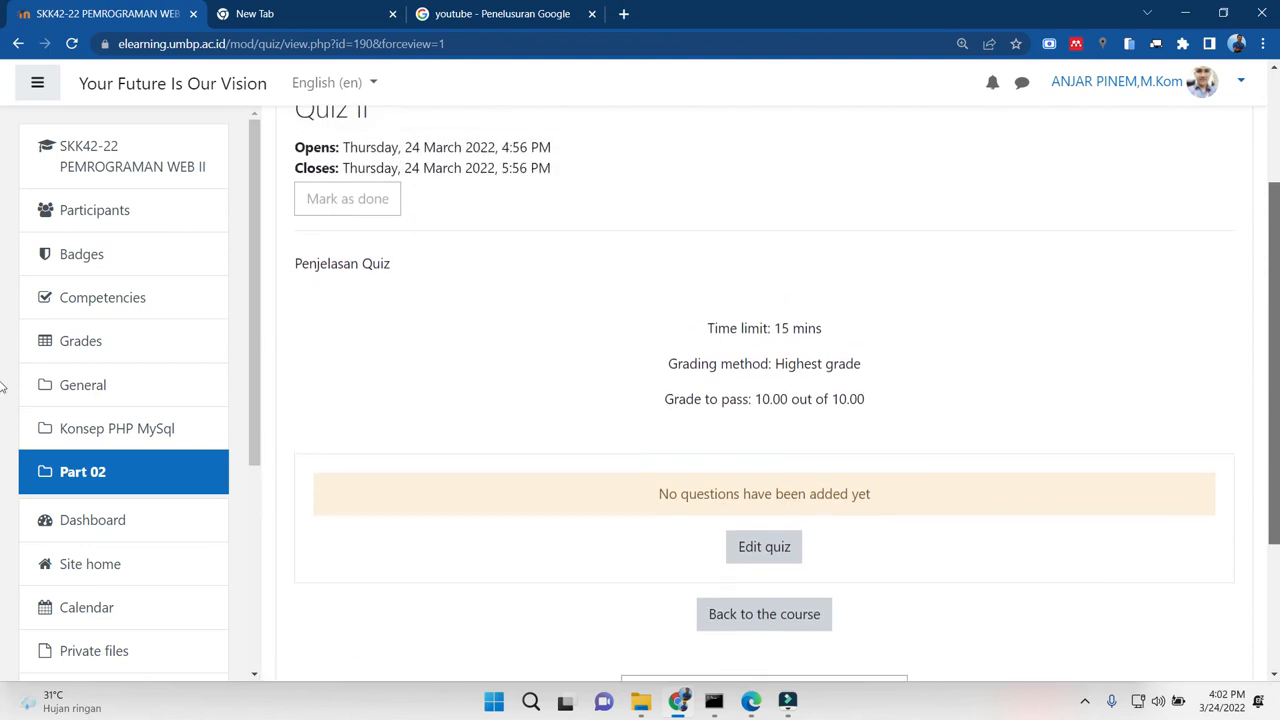
scroll(3, 380, "down", 1)
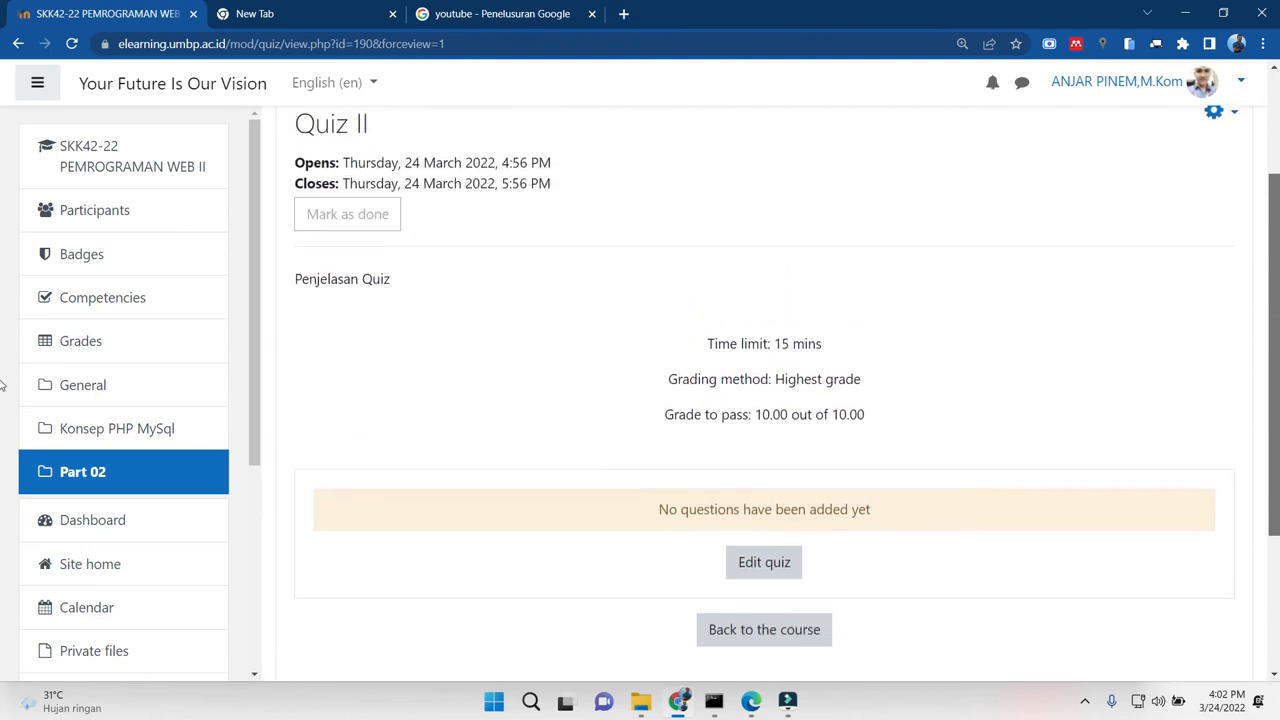
left_click(768, 563)
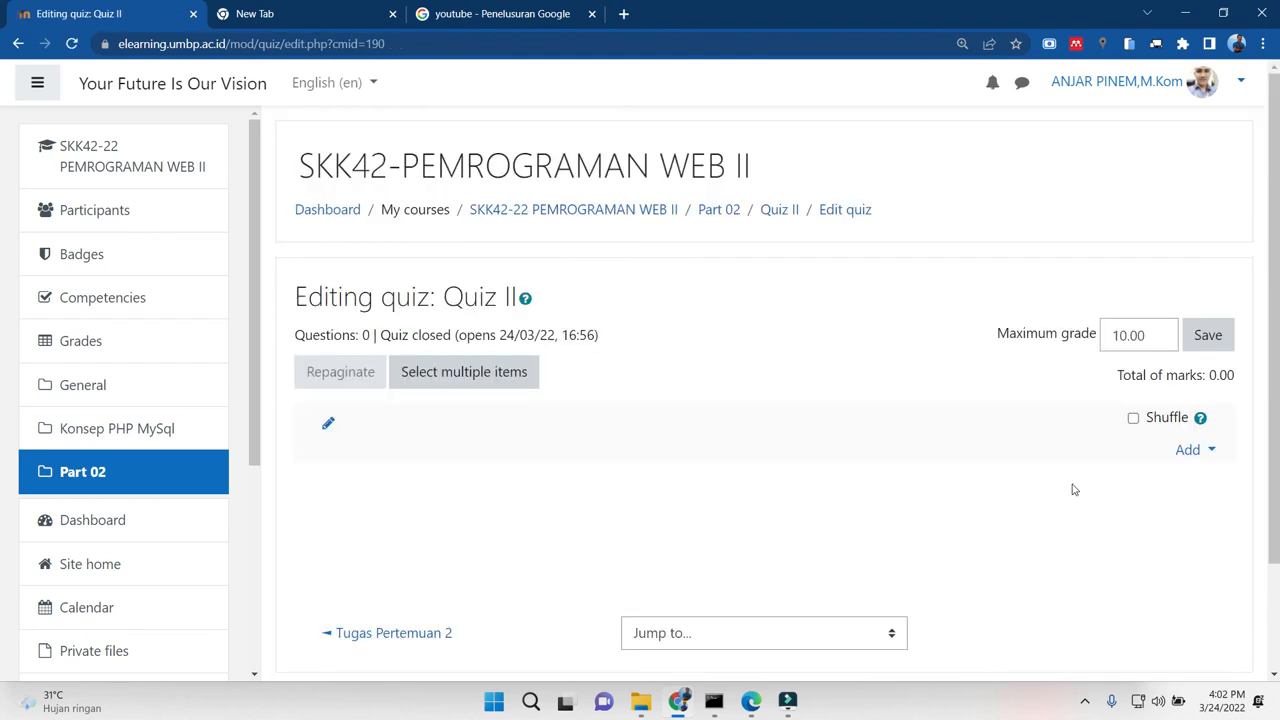
left_click(1202, 451)
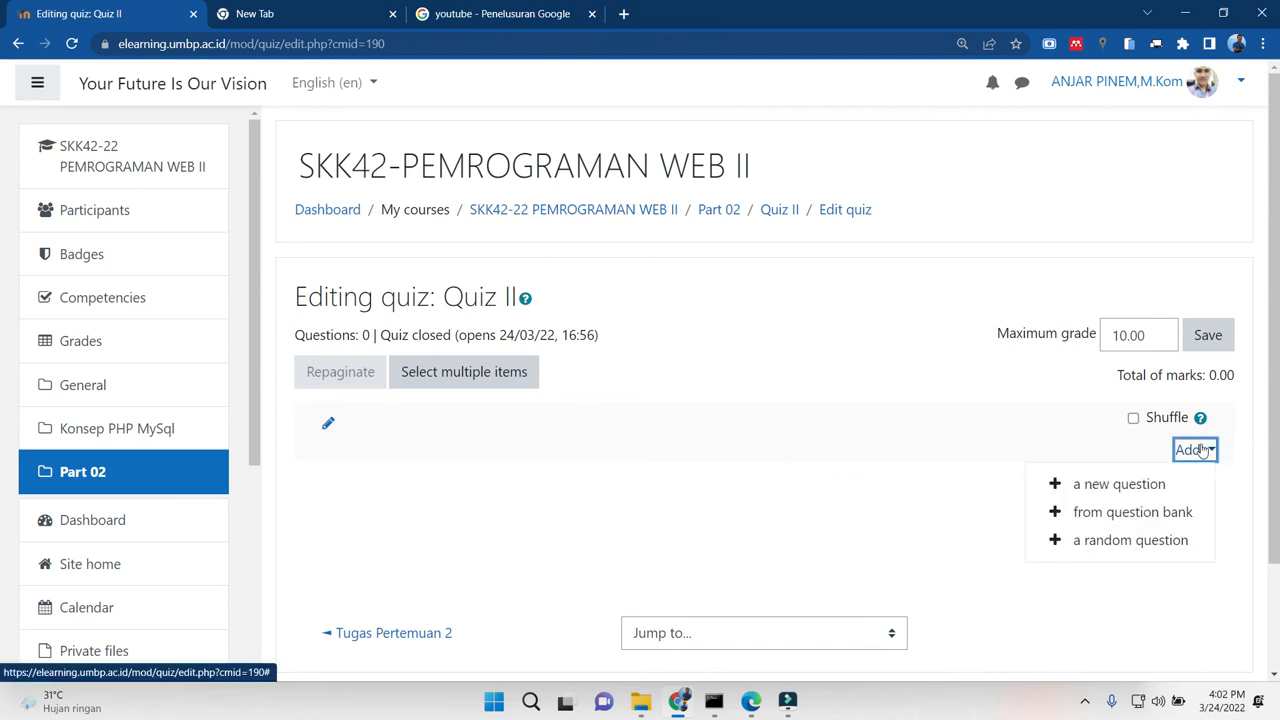
left_click(1108, 486)
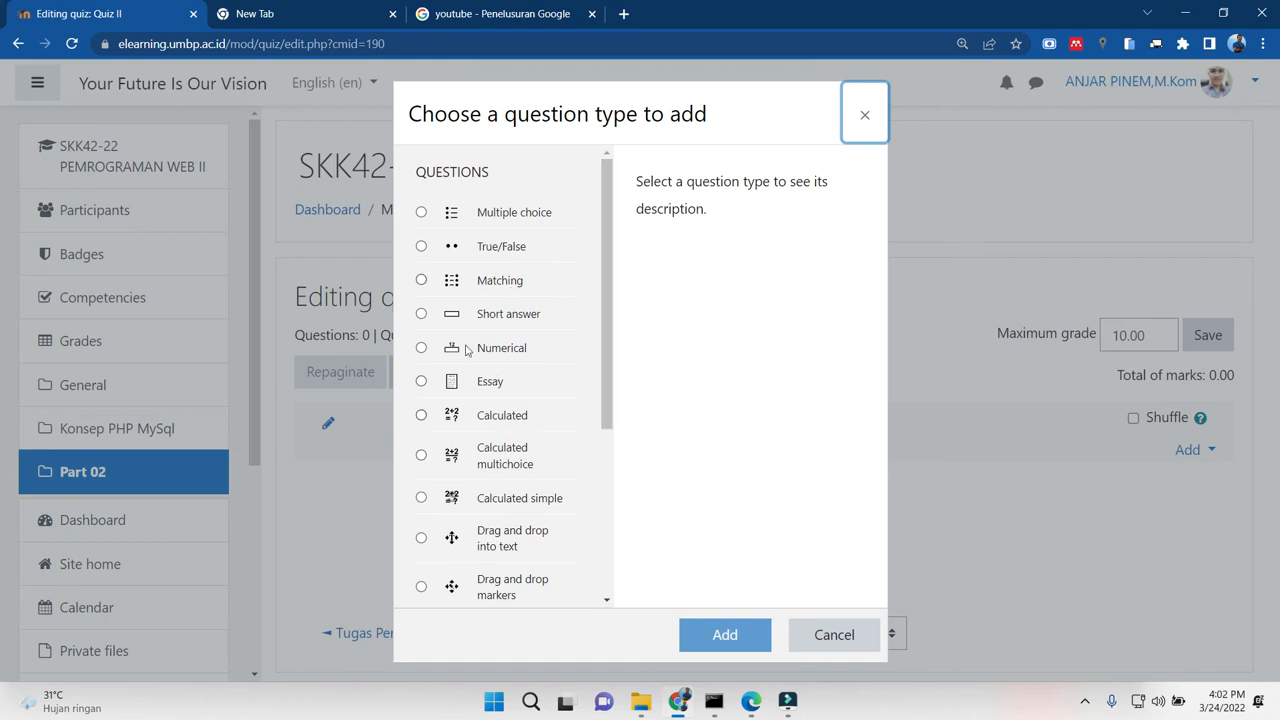
left_click(421, 214)
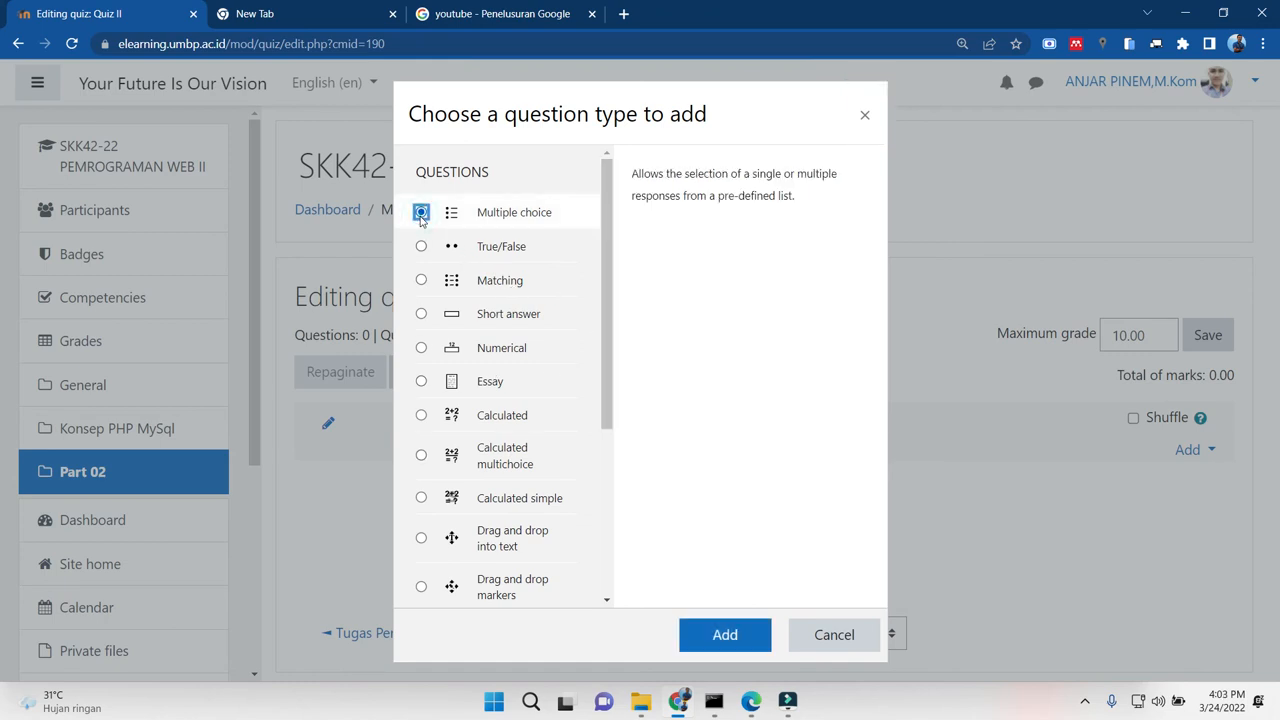
left_click(722, 635)
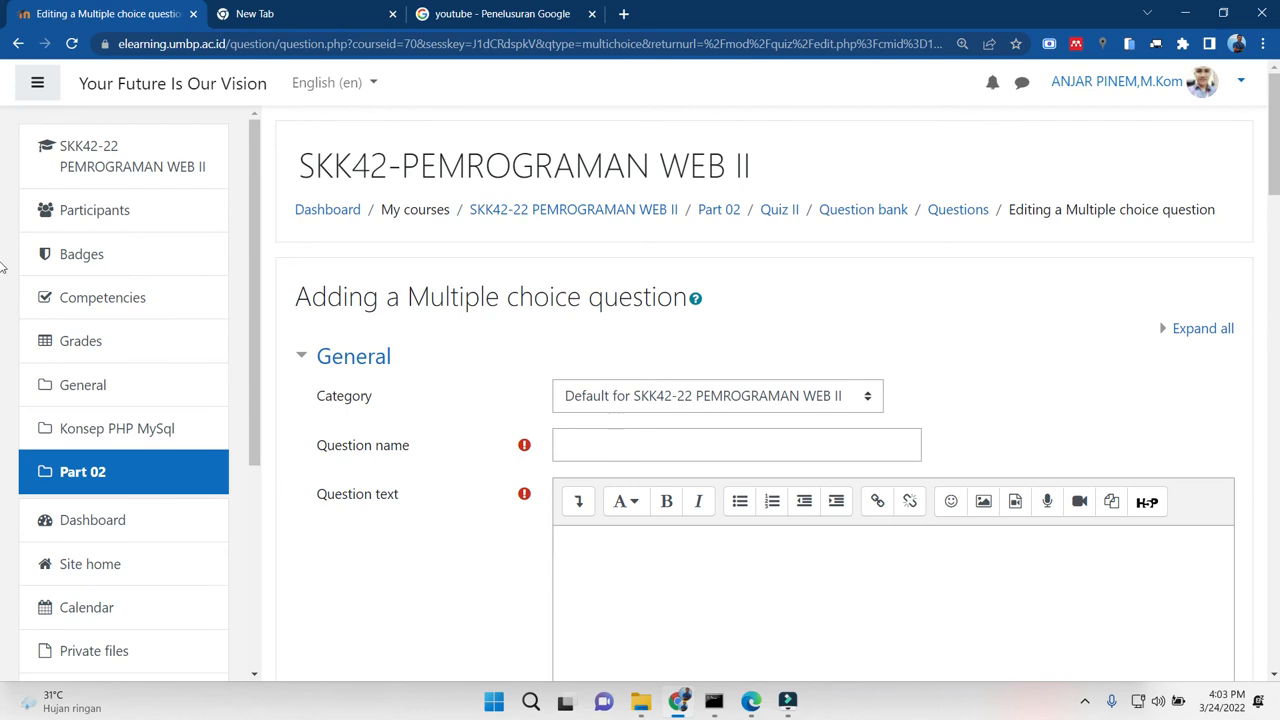
Name the multiple choice question "Soal Insert" and enter "Petanyaan" as its question text
scroll(800, 300, "down", 2)
left_click(791, 244)
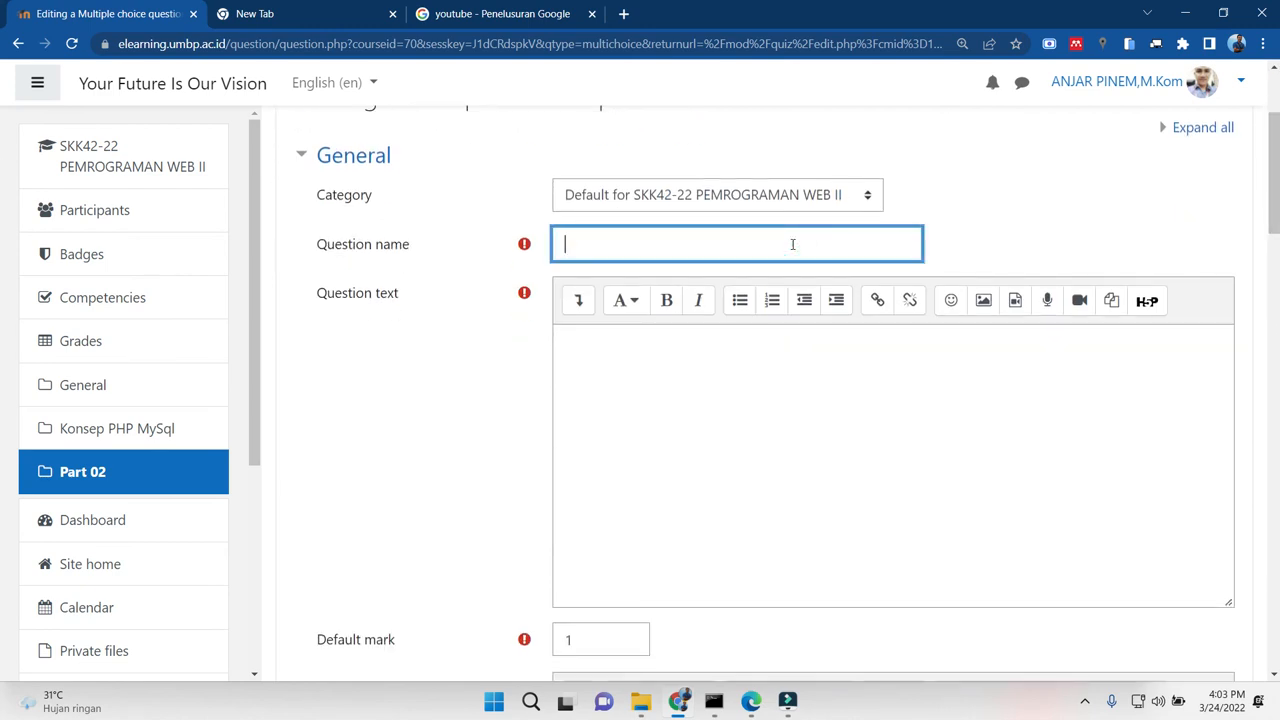
type("Soal Insert")
left_click(774, 367)
type("Petanyaan")
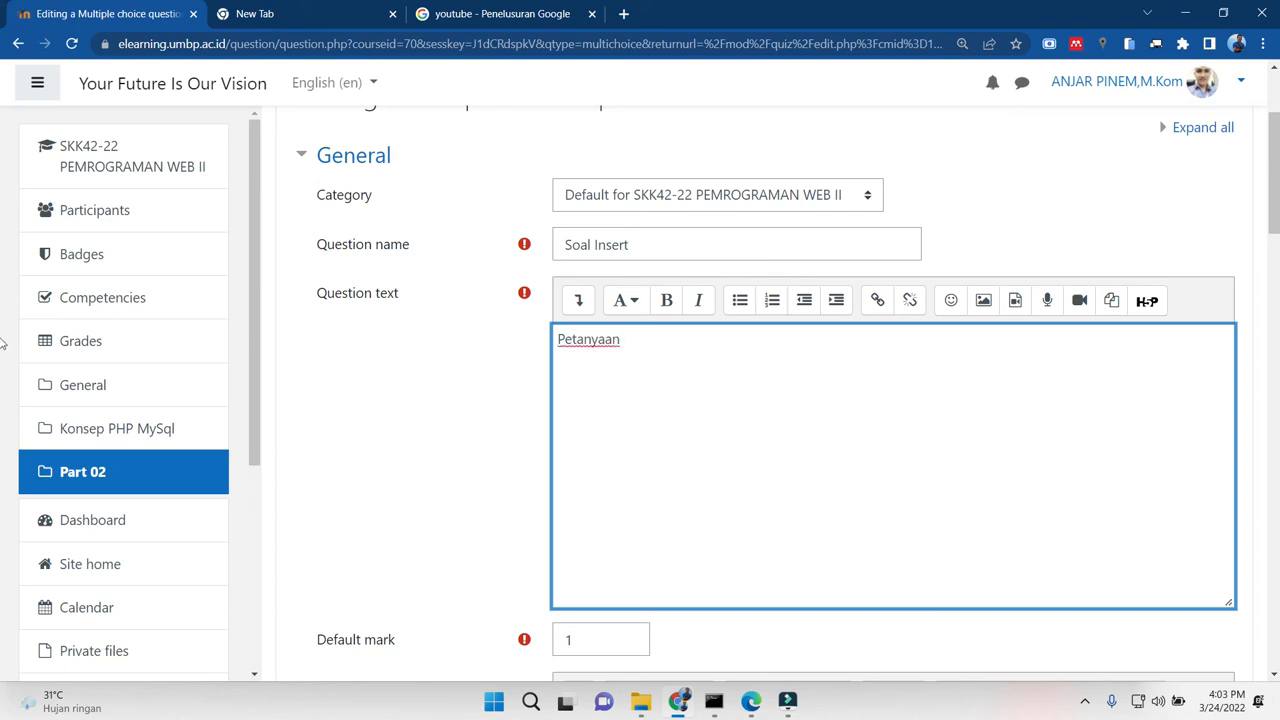
Review the question's default mark, general feedback, answer mode, shuffling and choice numbering options, keeping the "a., b., c., ..." numbering
scroll(1276, 268, "down", 3)
mouse_move(1276, 268)
left_mouse_down()
mouse_move(1263, 320)
mouse_move(1270, 283)
left_mouse_up()
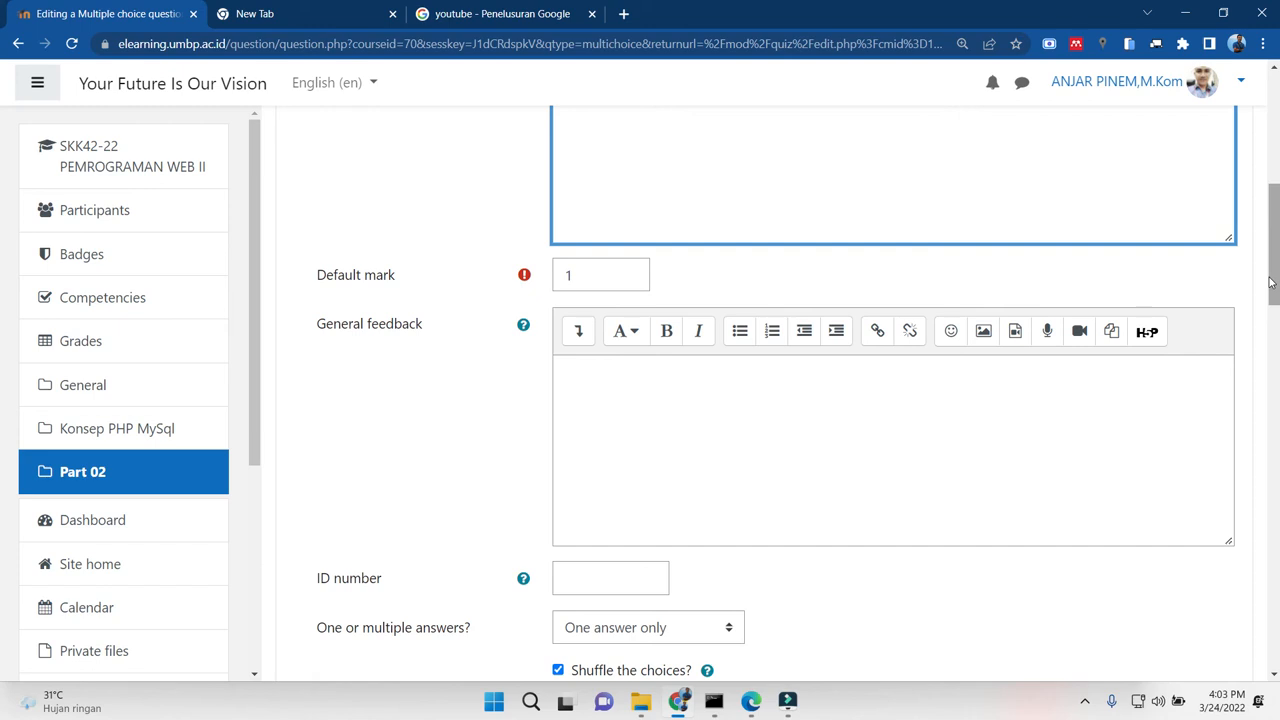
scroll(3, 250, "up", 3)
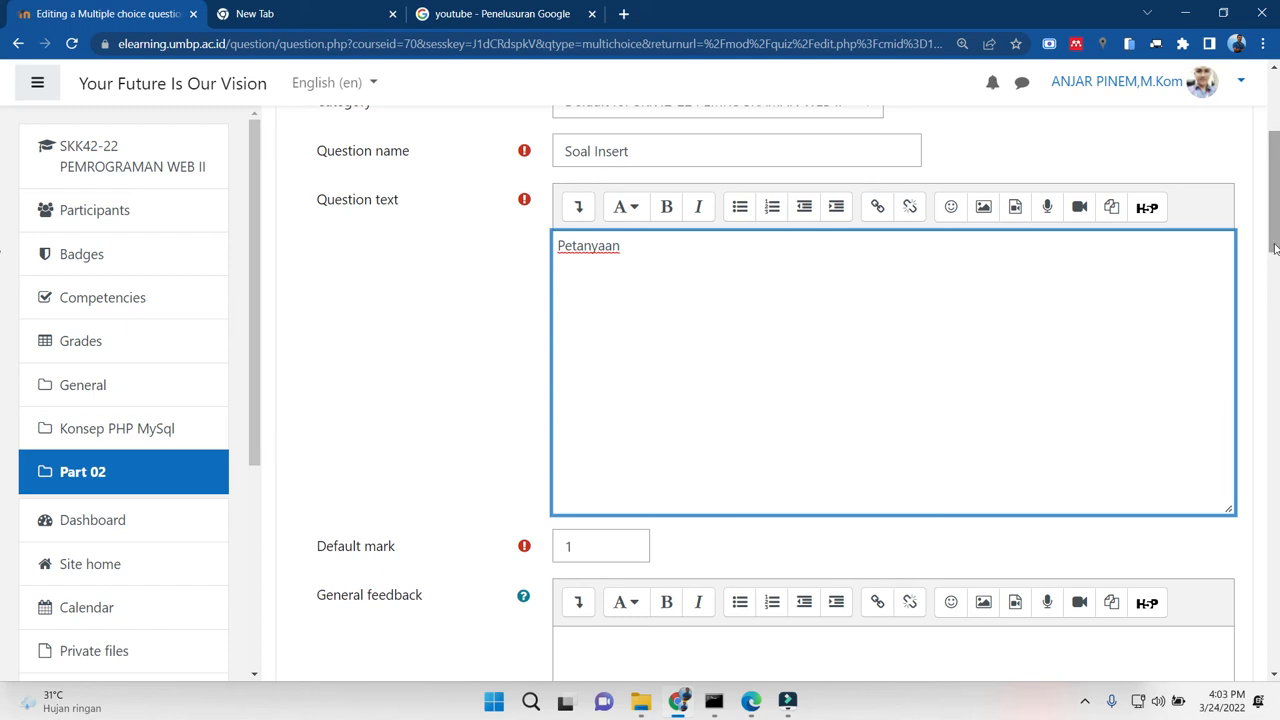
scroll(925, 501, "down", 1)
left_click(905, 514)
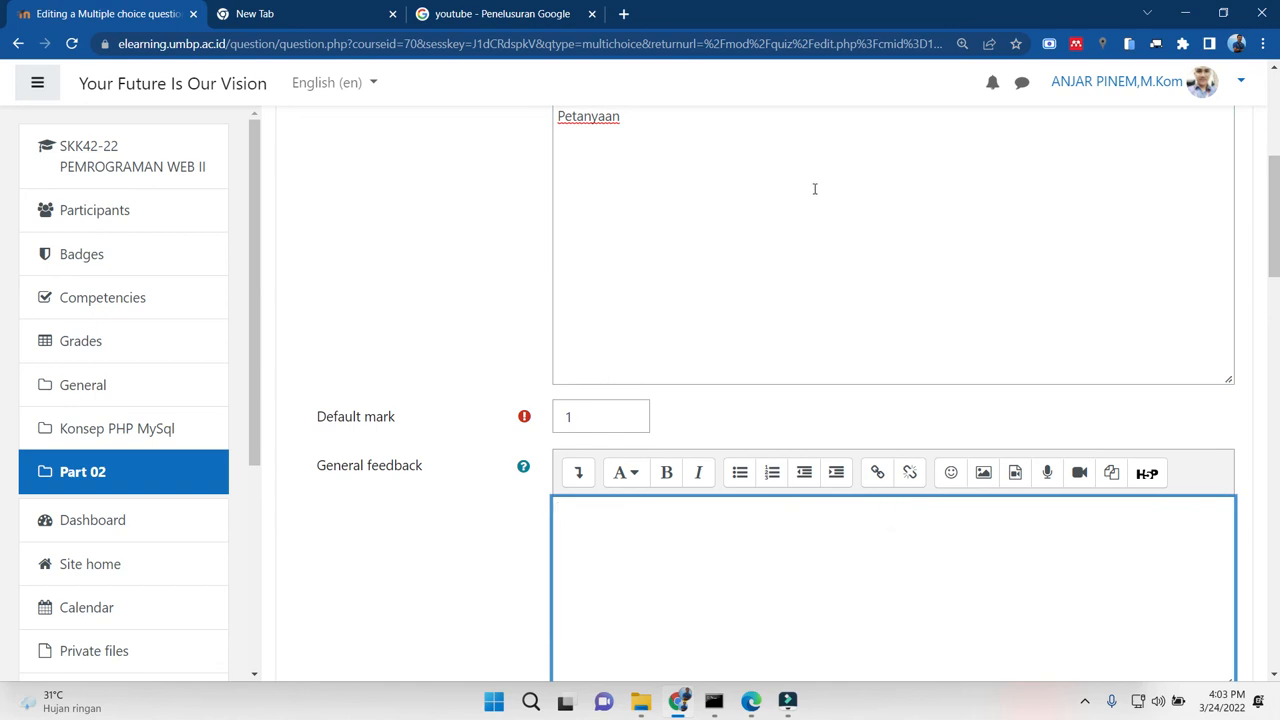
left_click(833, 126)
left_click(831, 562)
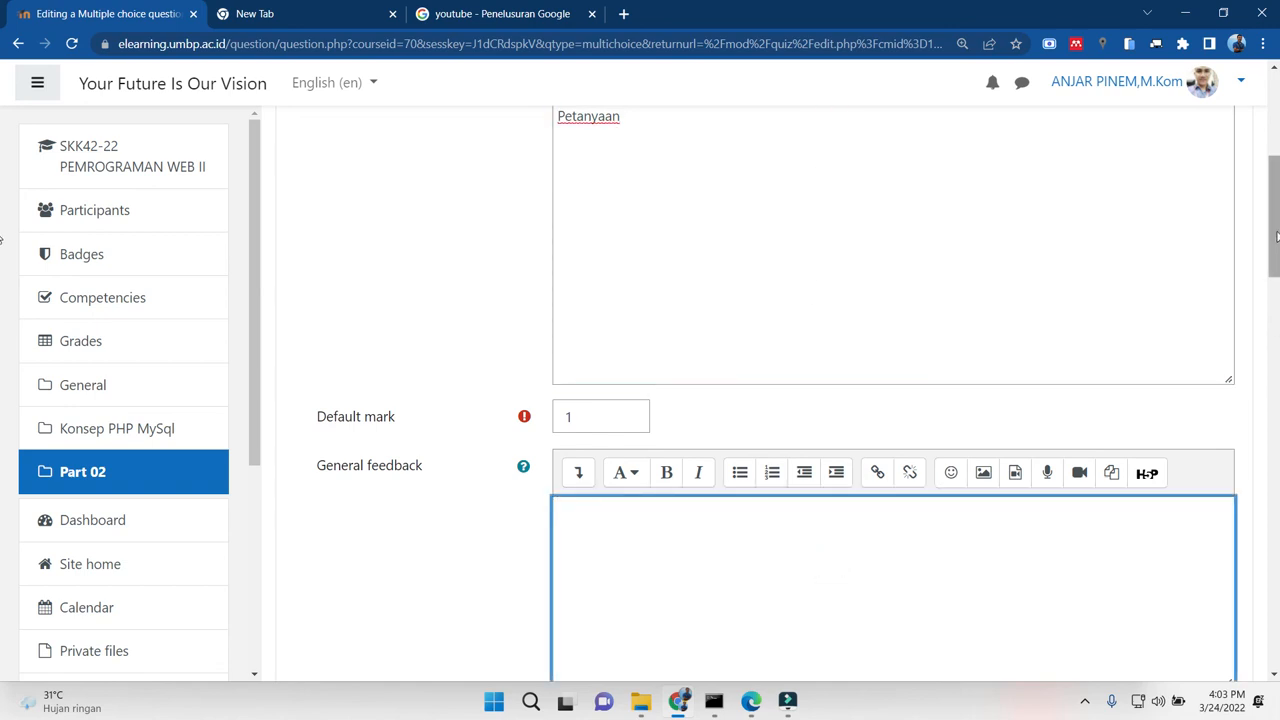
scroll(1276, 272, "down", 2)
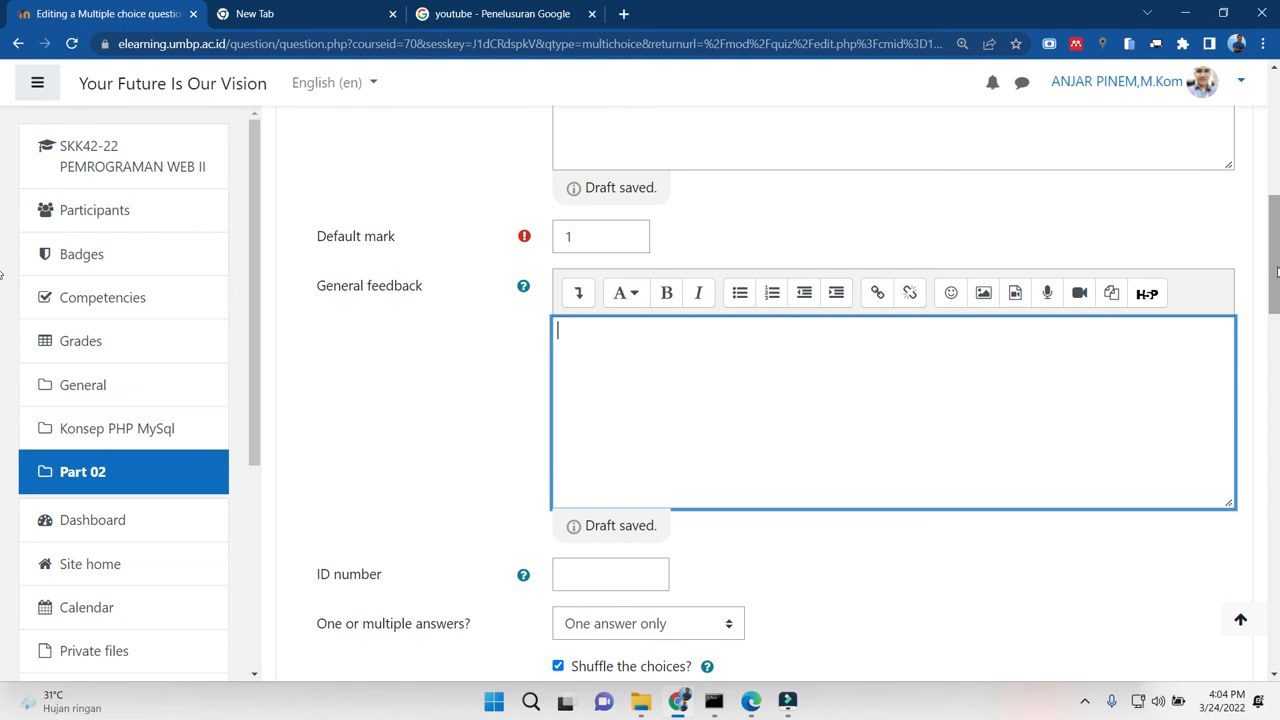
left_click_drag(1277, 272, 1267, 357)
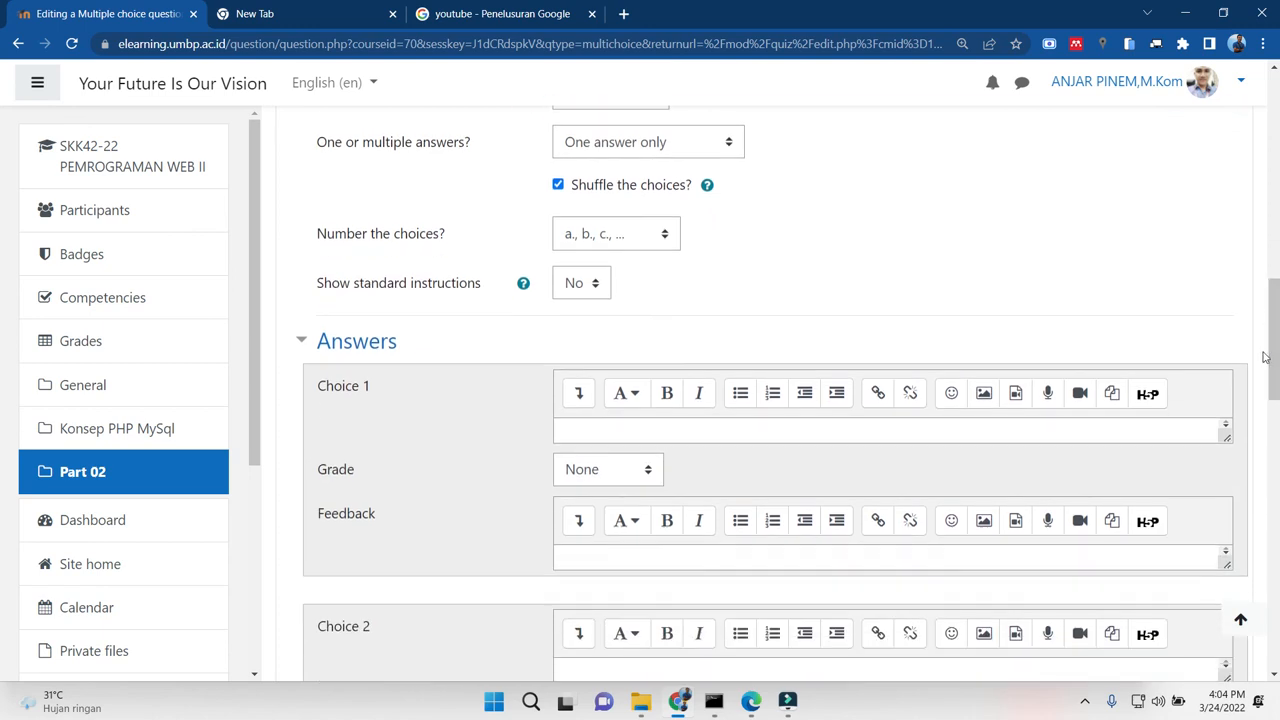
left_click(622, 245)
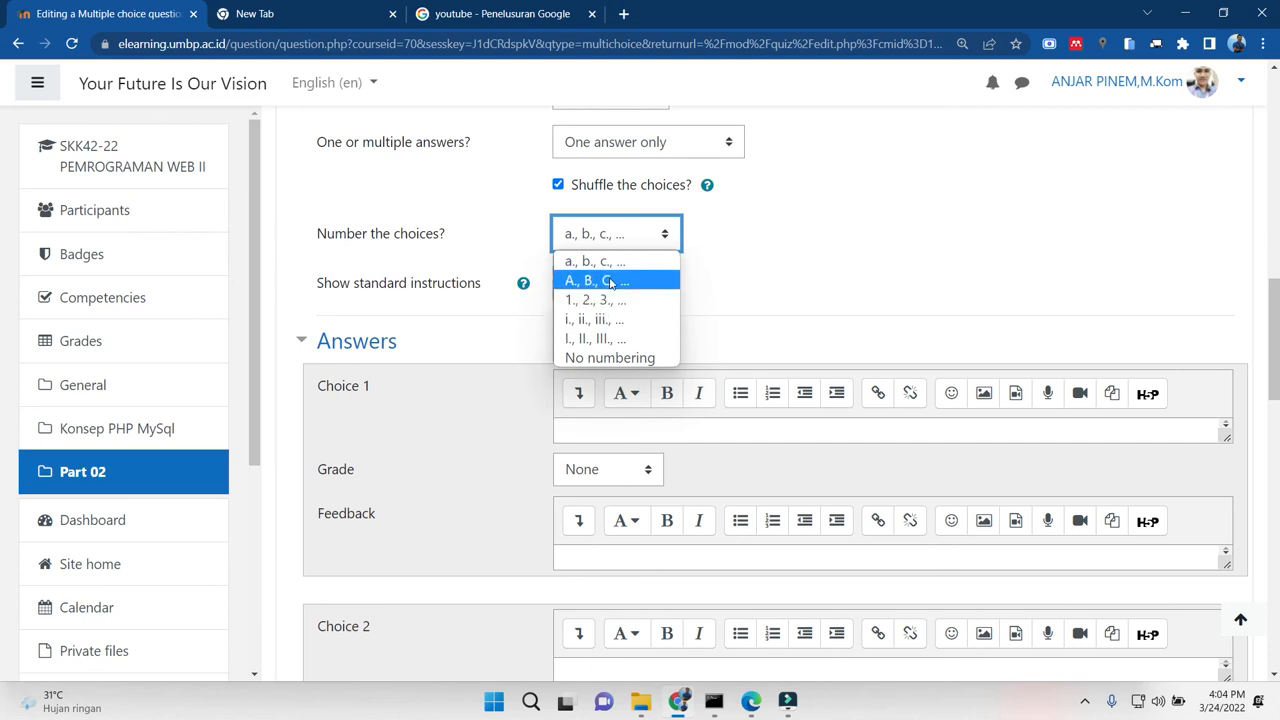
left_click(829, 250)
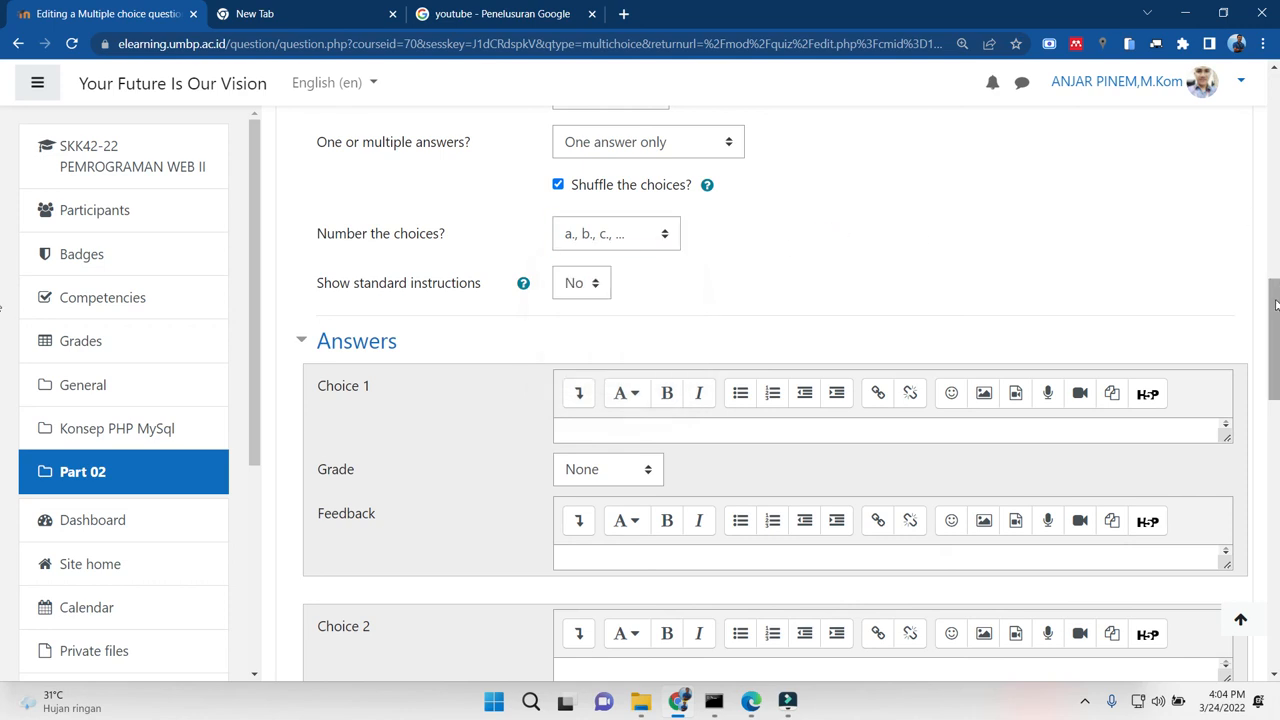
Give Choice 1 a grade of 100% and enter "A" as its answer text
scroll(1275, 305, "down", 2)
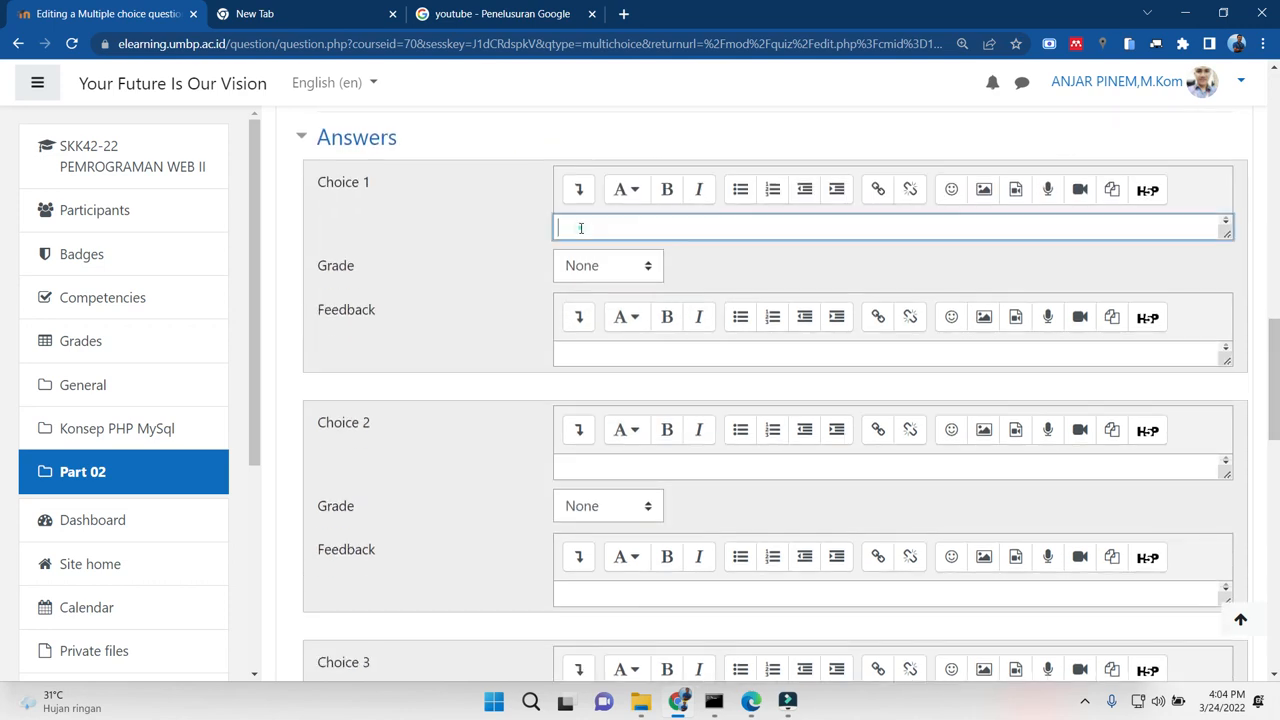
left_click(588, 266)
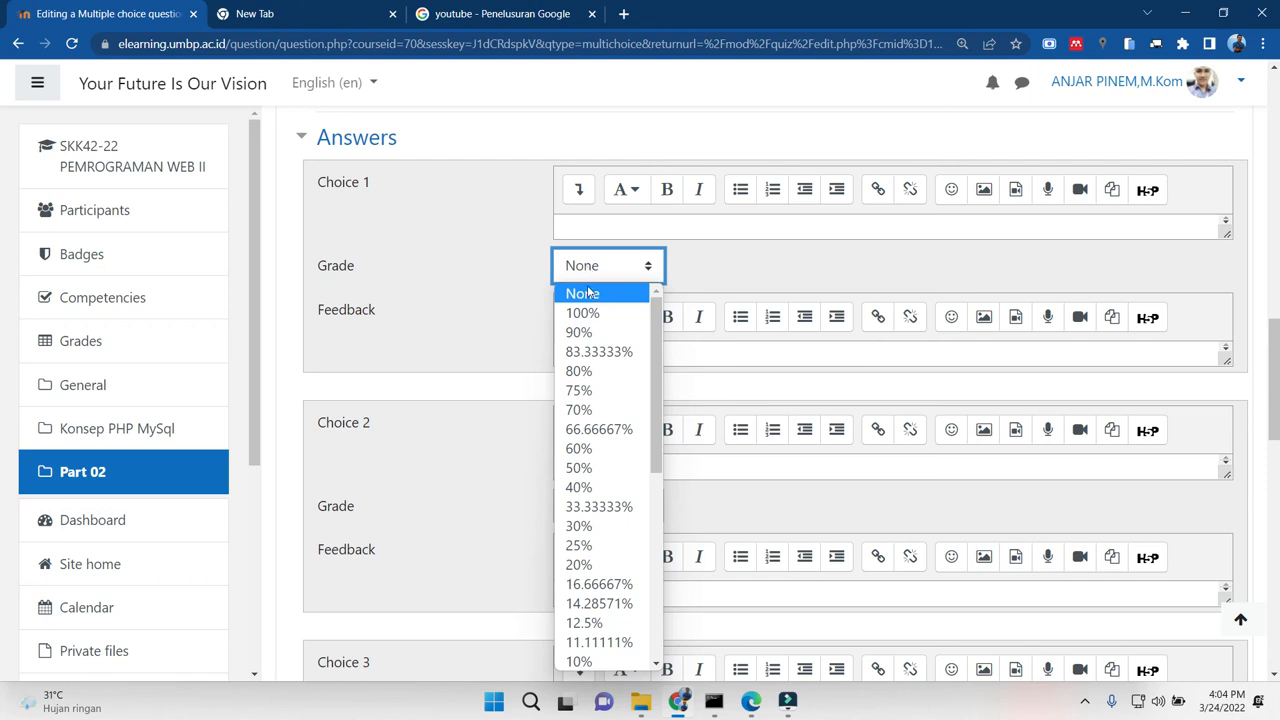
left_click(588, 316)
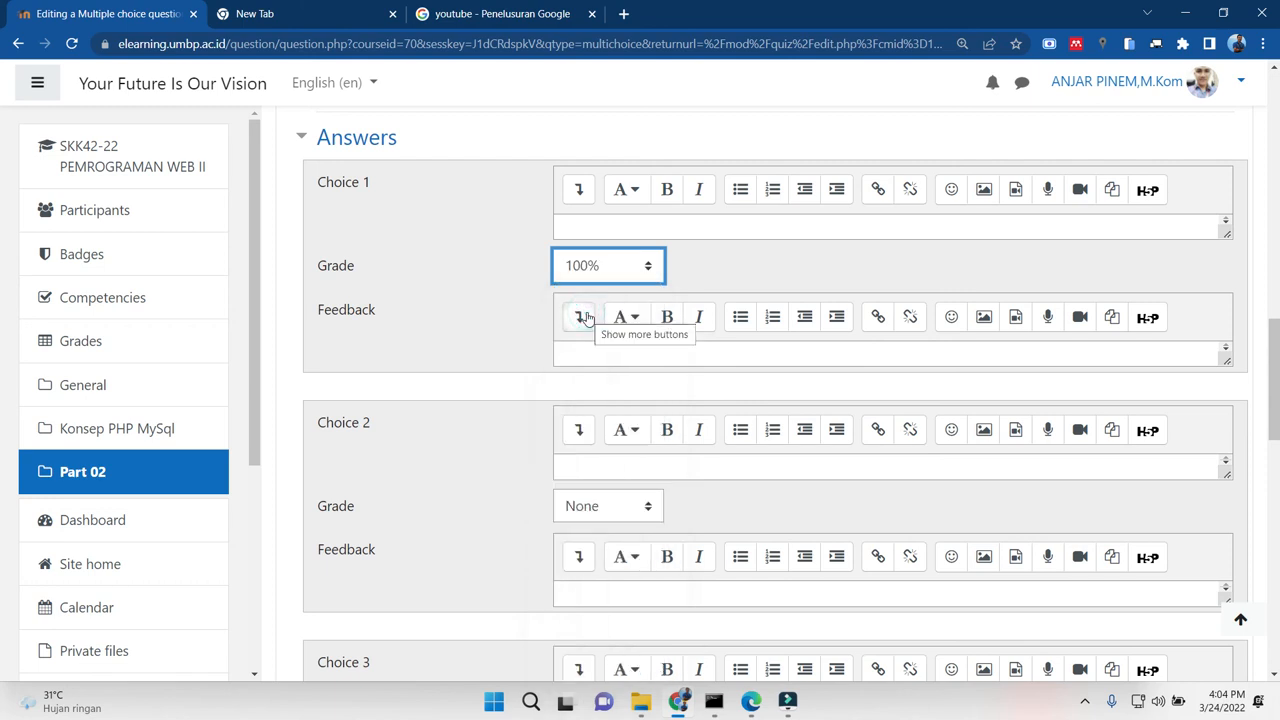
left_click(626, 356)
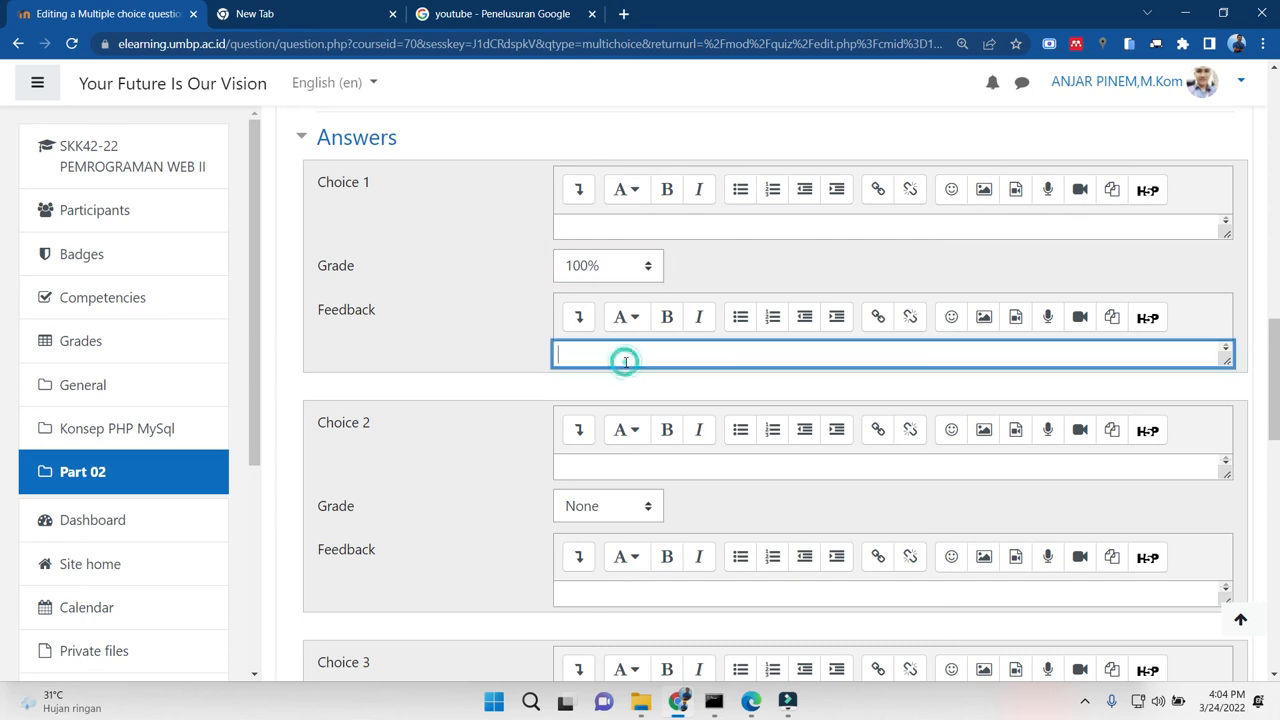
left_click(660, 466)
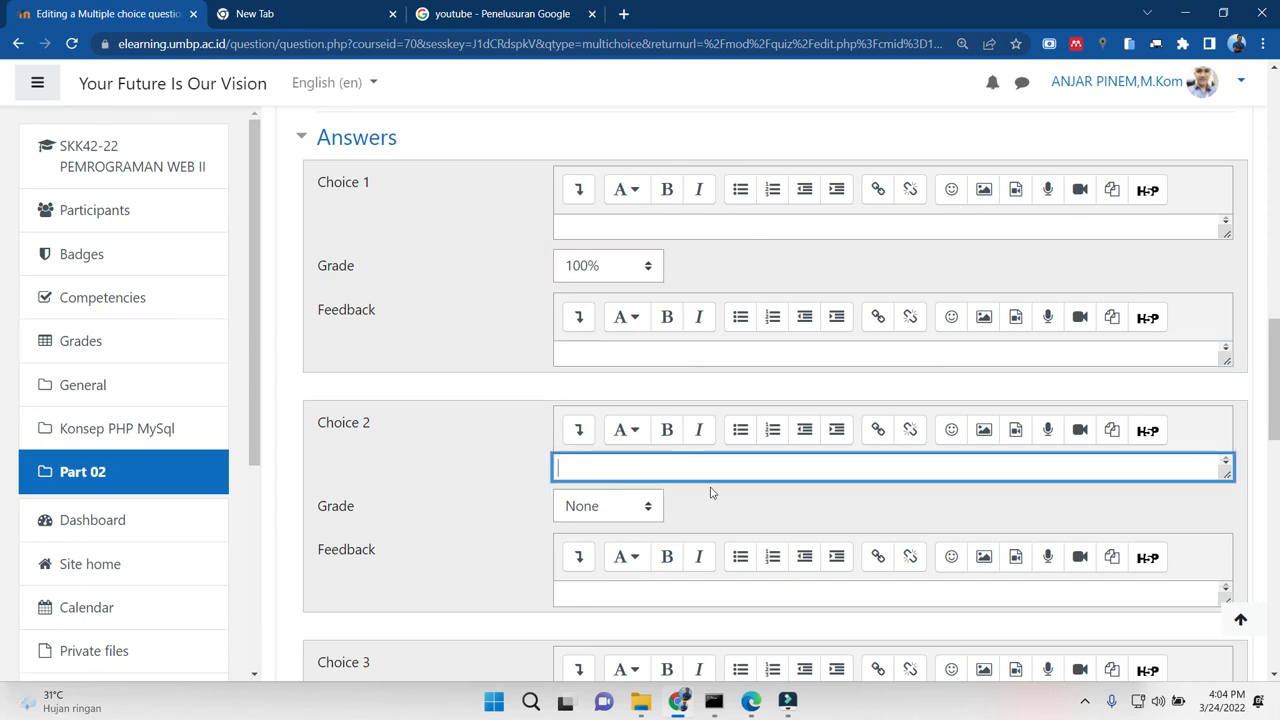
left_click(589, 231)
type("A")
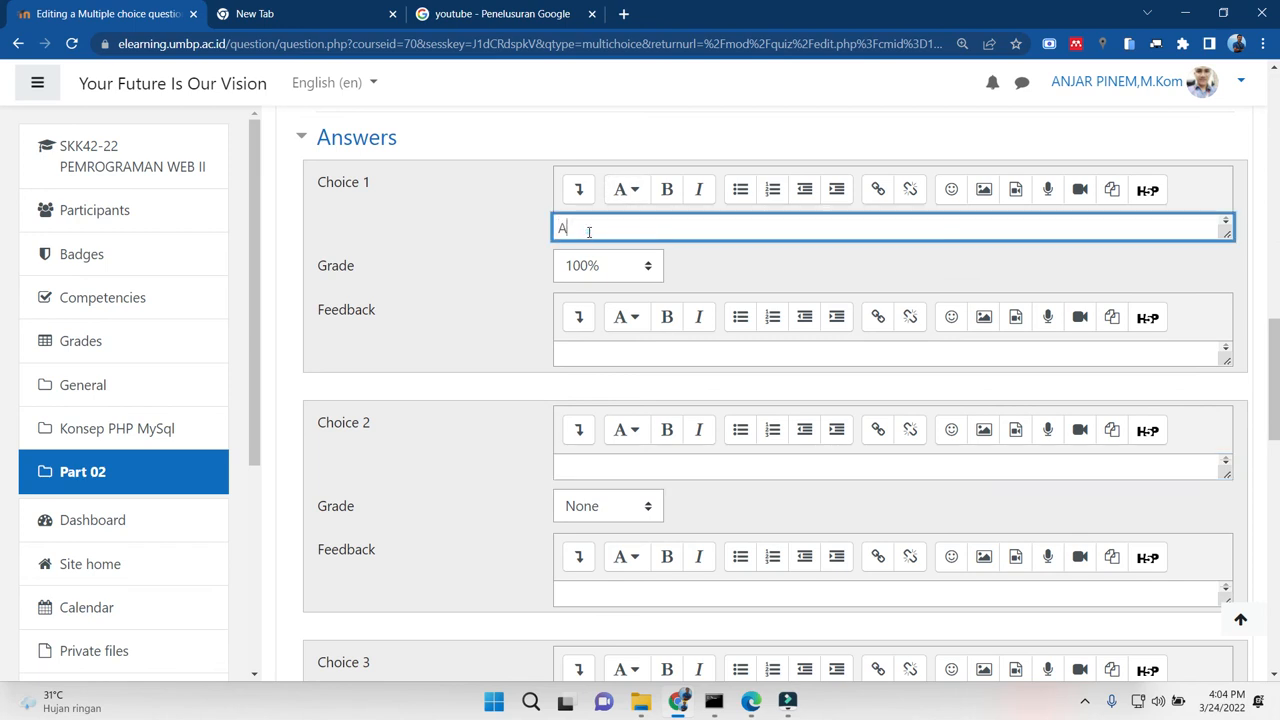
Enter "B" as the answer text of Choice 2 and set its grade to 10%
left_click(586, 470)
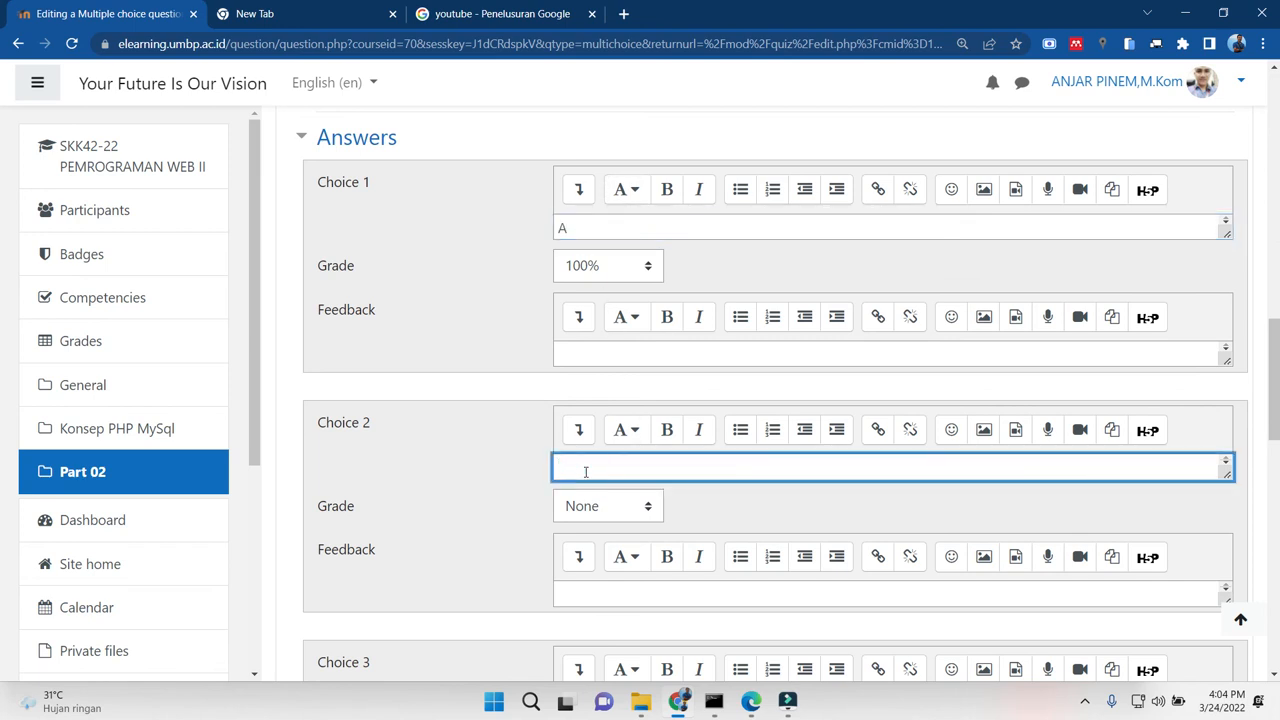
left_click(608, 352)
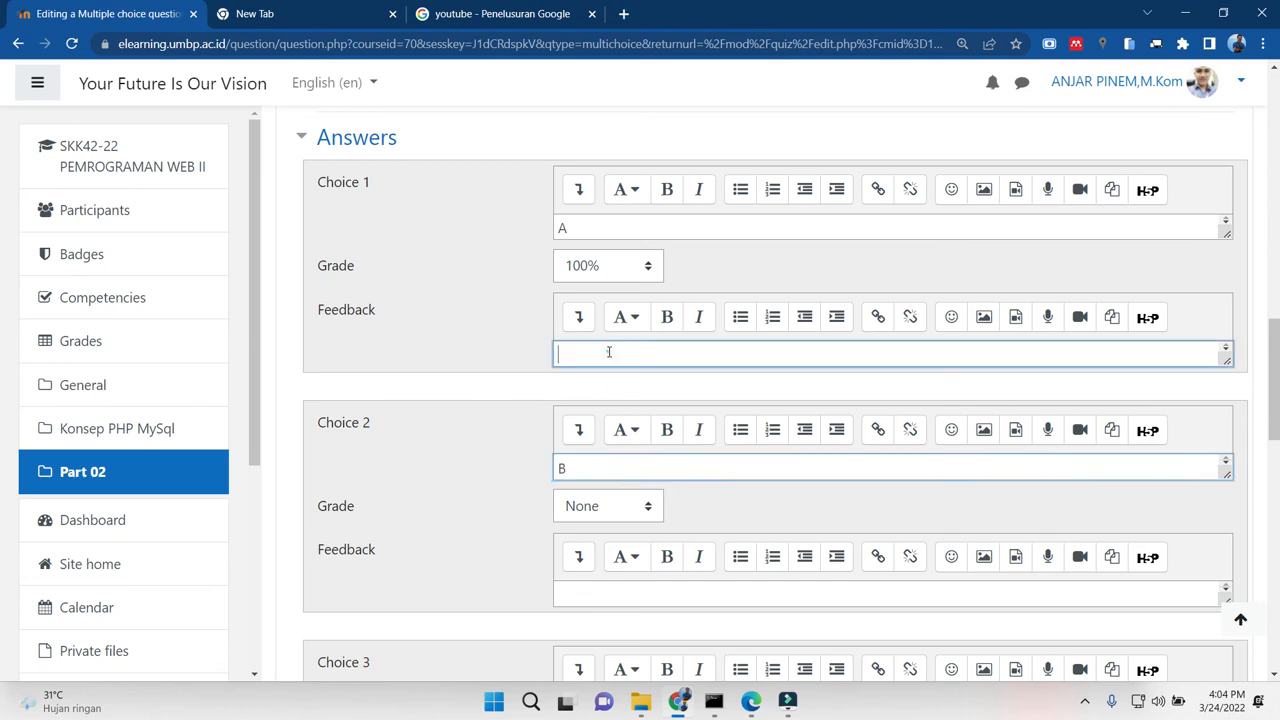
double_click(613, 508)
left_click(610, 507)
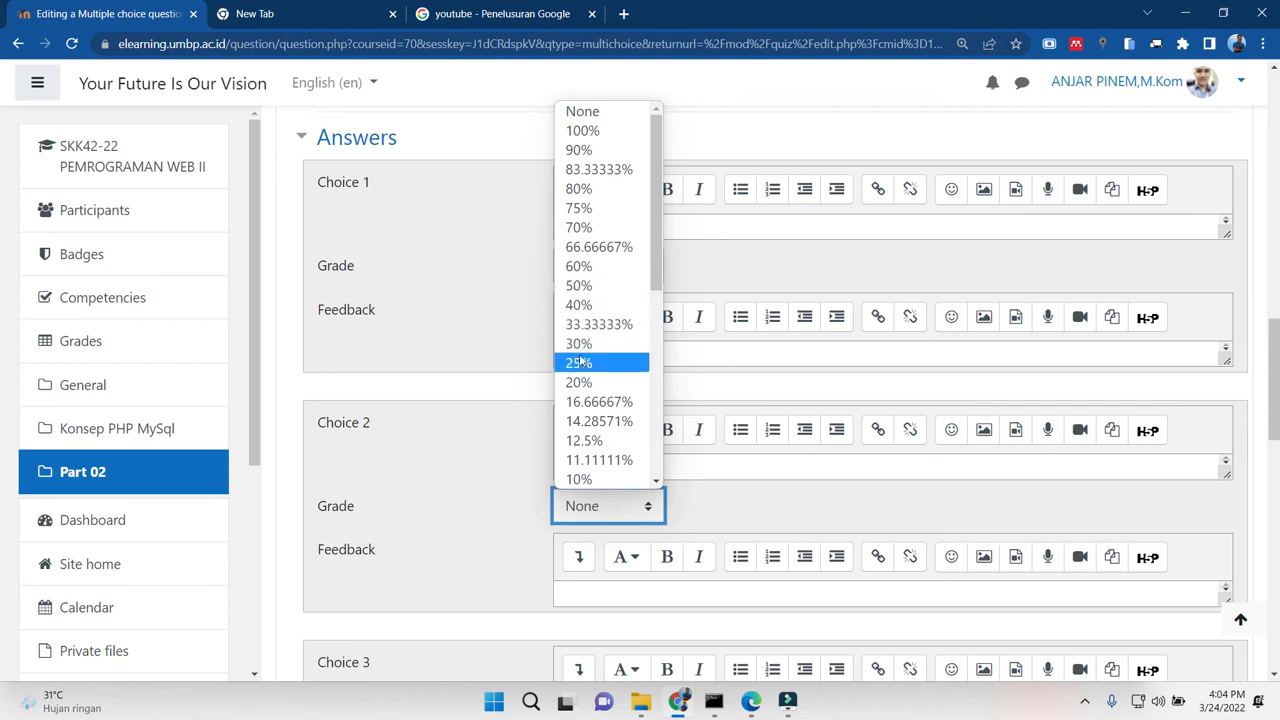
left_click(595, 479)
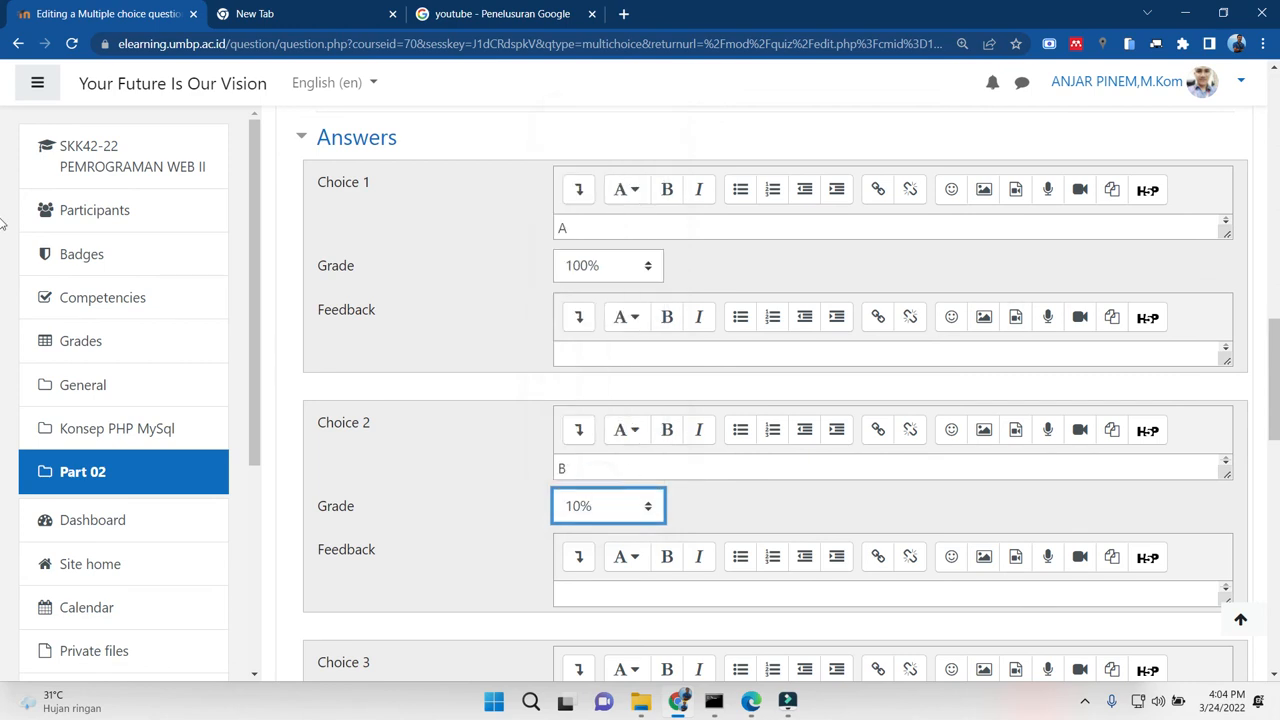
Enter "C", "D" and "E" as the answer texts of Choice 3, Choice 4 and Choice 5
left_click_drag(1275, 342, 1278, 425)
left_click(855, 298)
type("C")
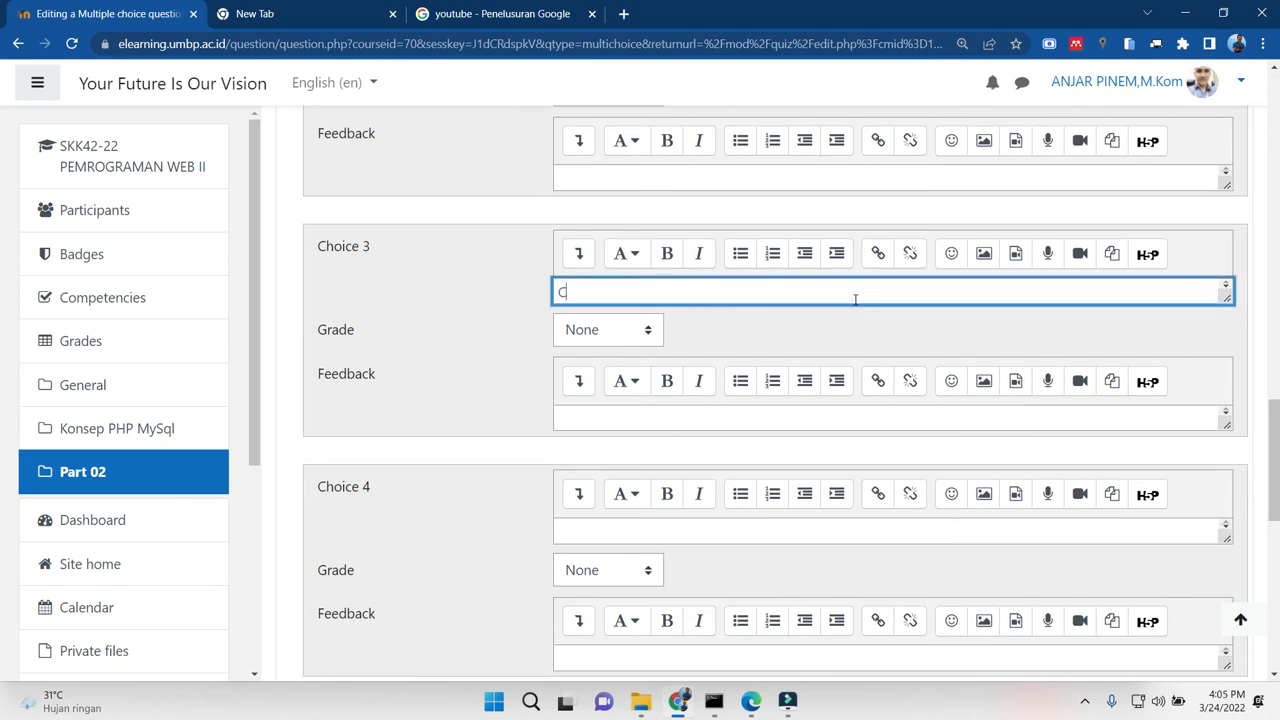
scroll(812, 330, "down", 3)
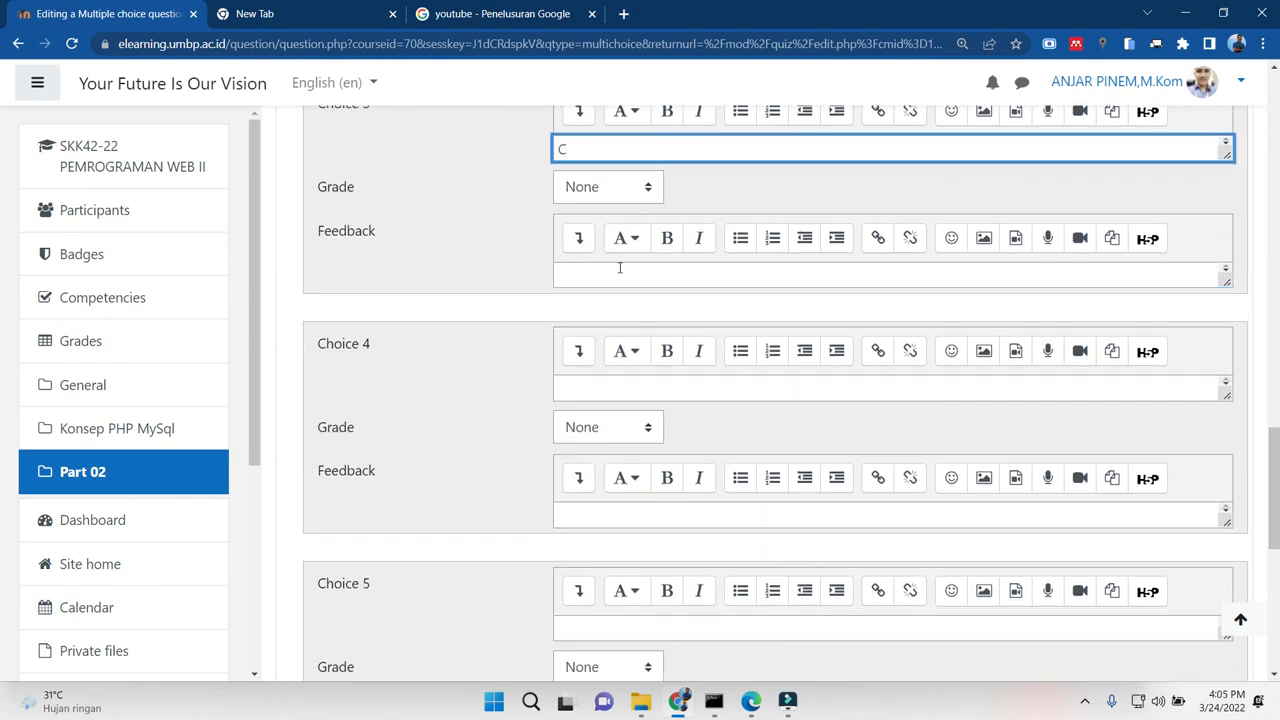
left_click(624, 386)
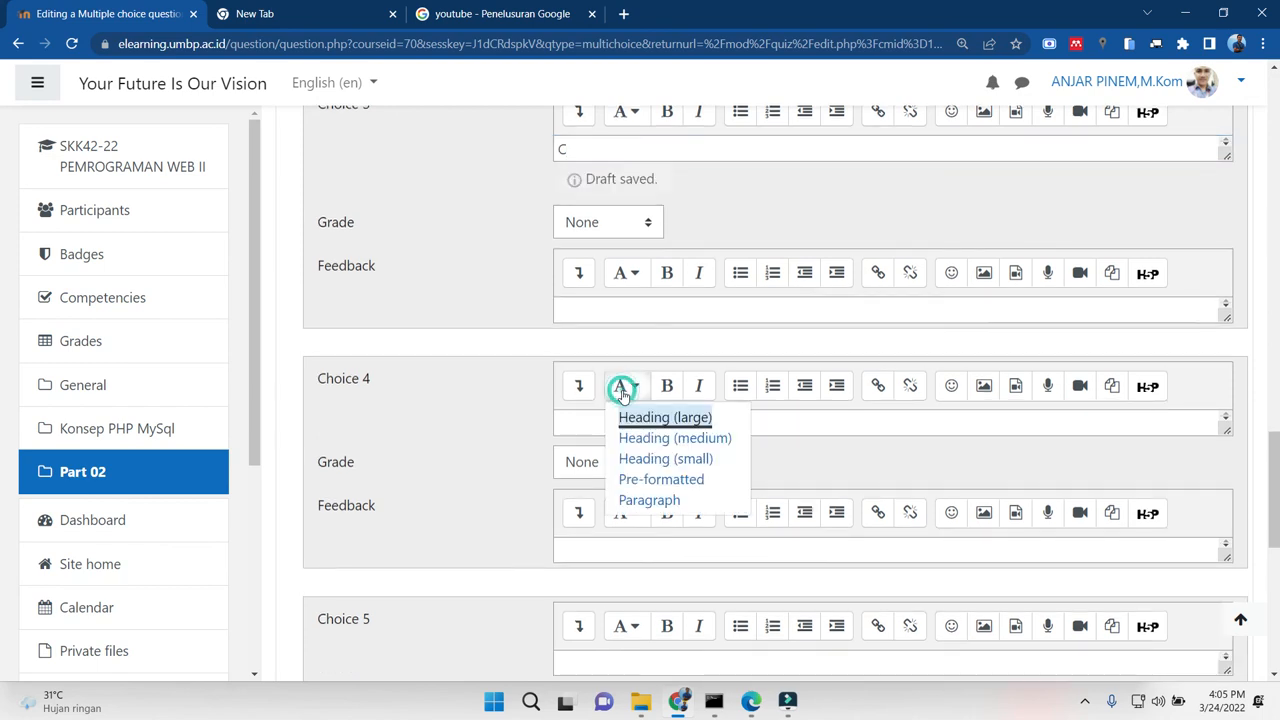
left_click(573, 421)
left_click(573, 421)
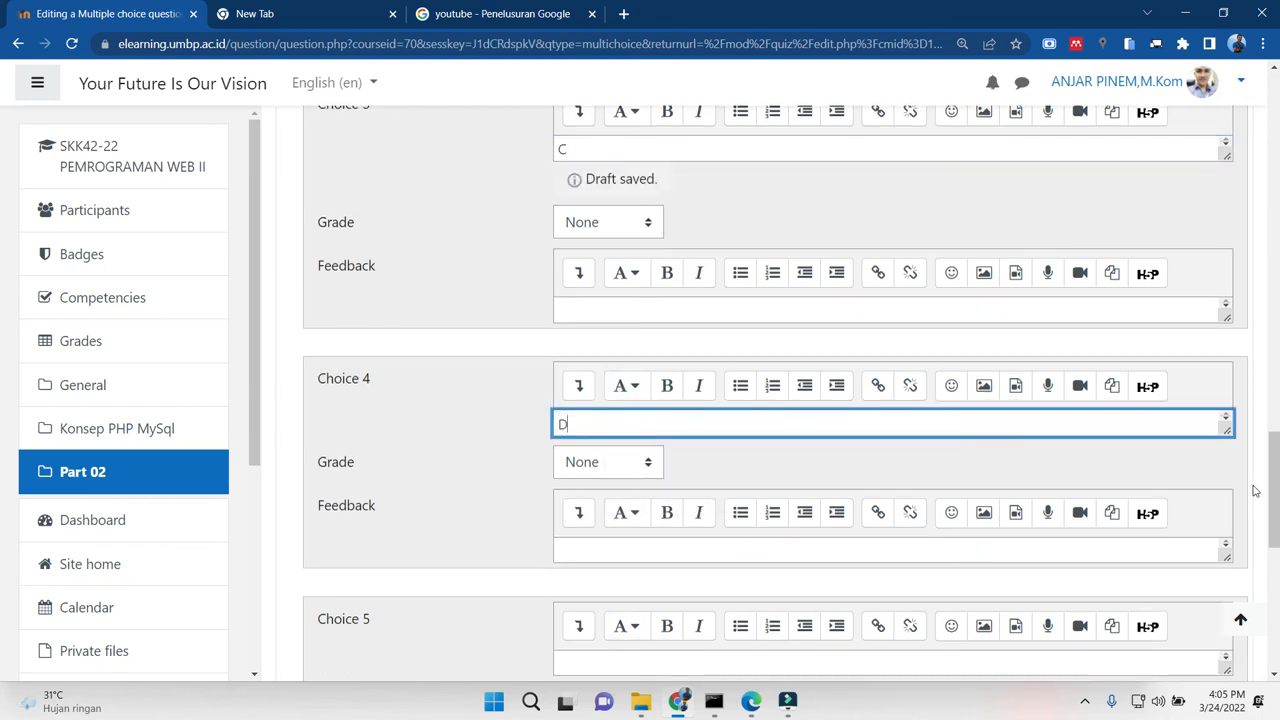
left_click_drag(1275, 483, 1279, 532)
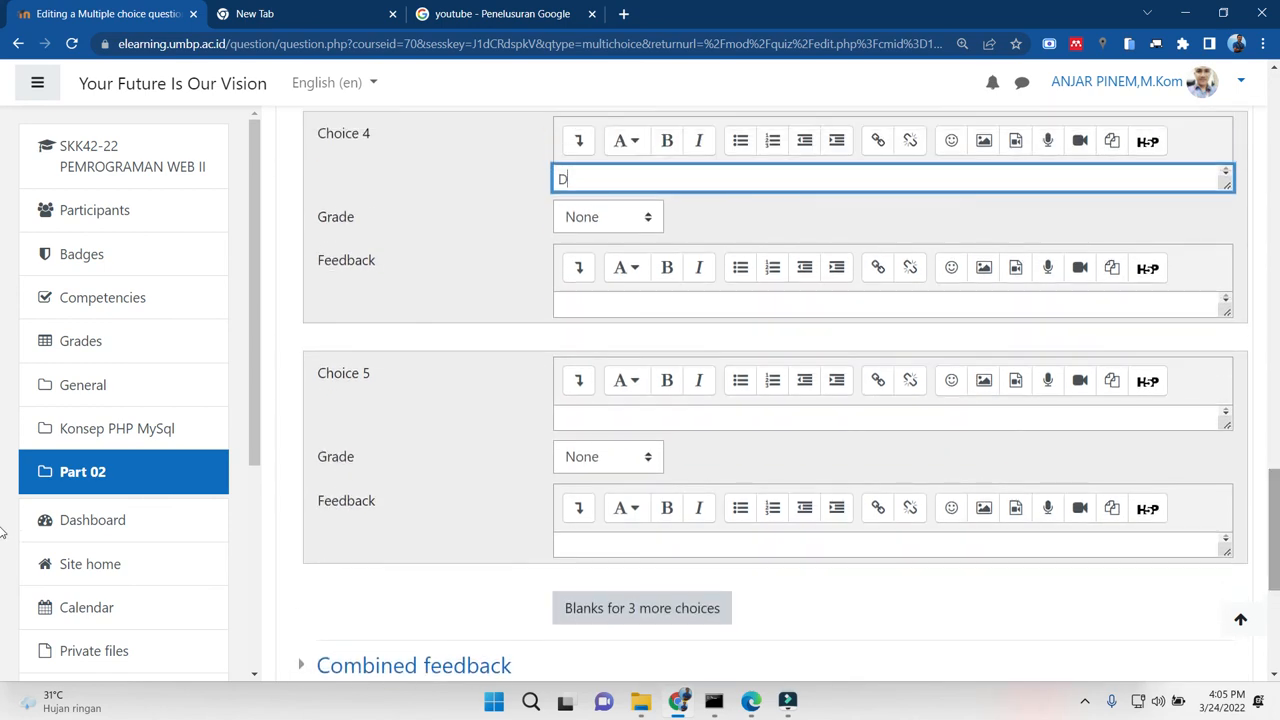
left_click(810, 418)
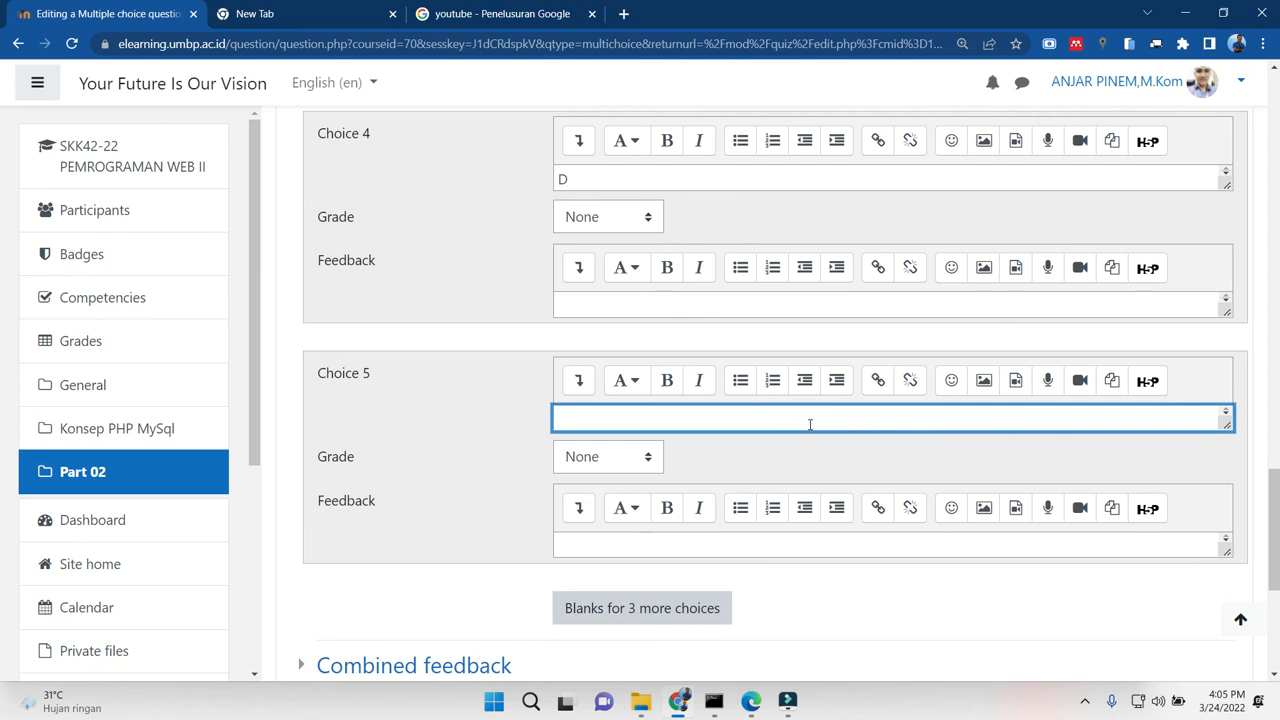
Save the multiple choice question and return to the question list of Quiz II
left_click_drag(1279, 538, 1233, 364)
scroll(1233, 364, "down", 20)
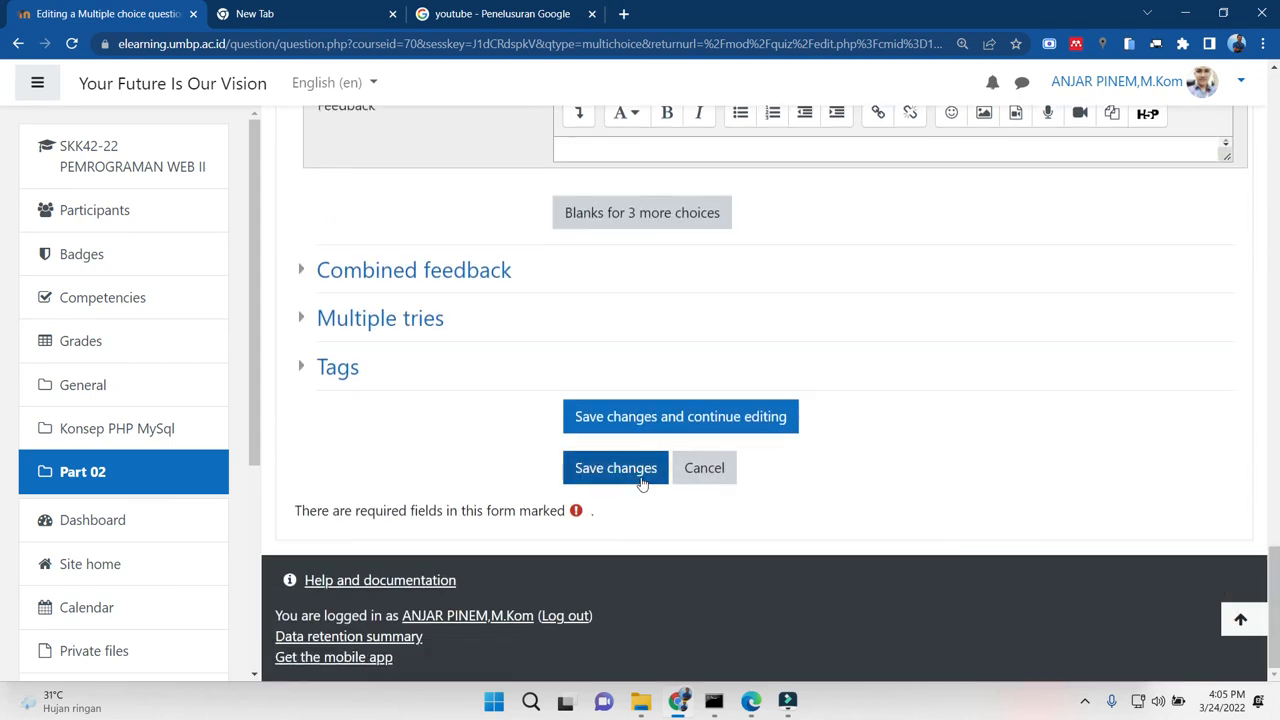
left_click(651, 423)
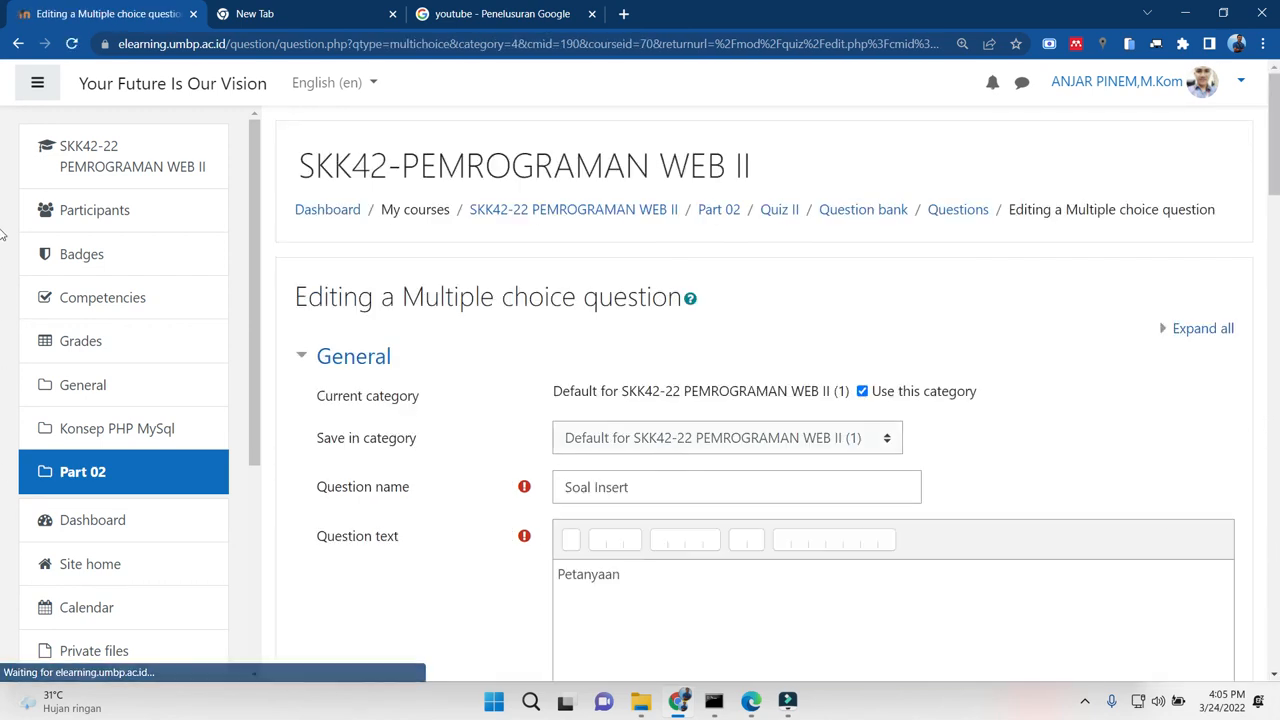
left_click_drag(1276, 180, 1274, 612)
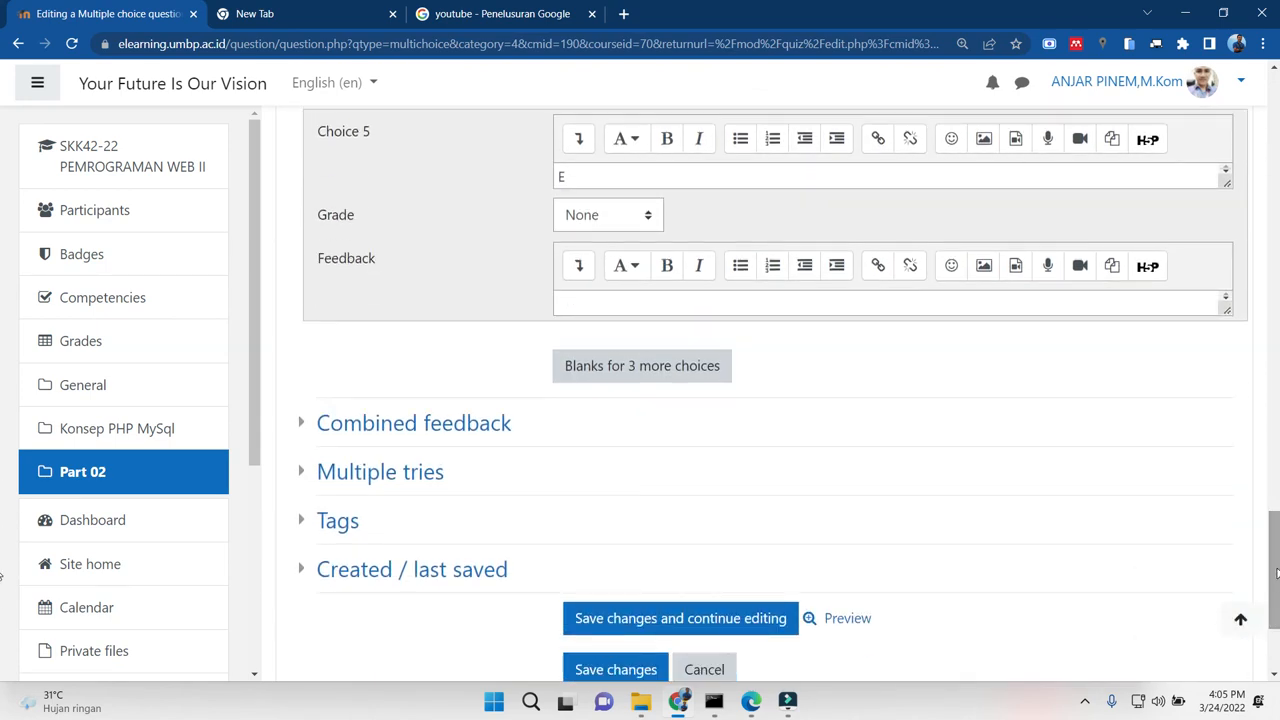
left_click(619, 670)
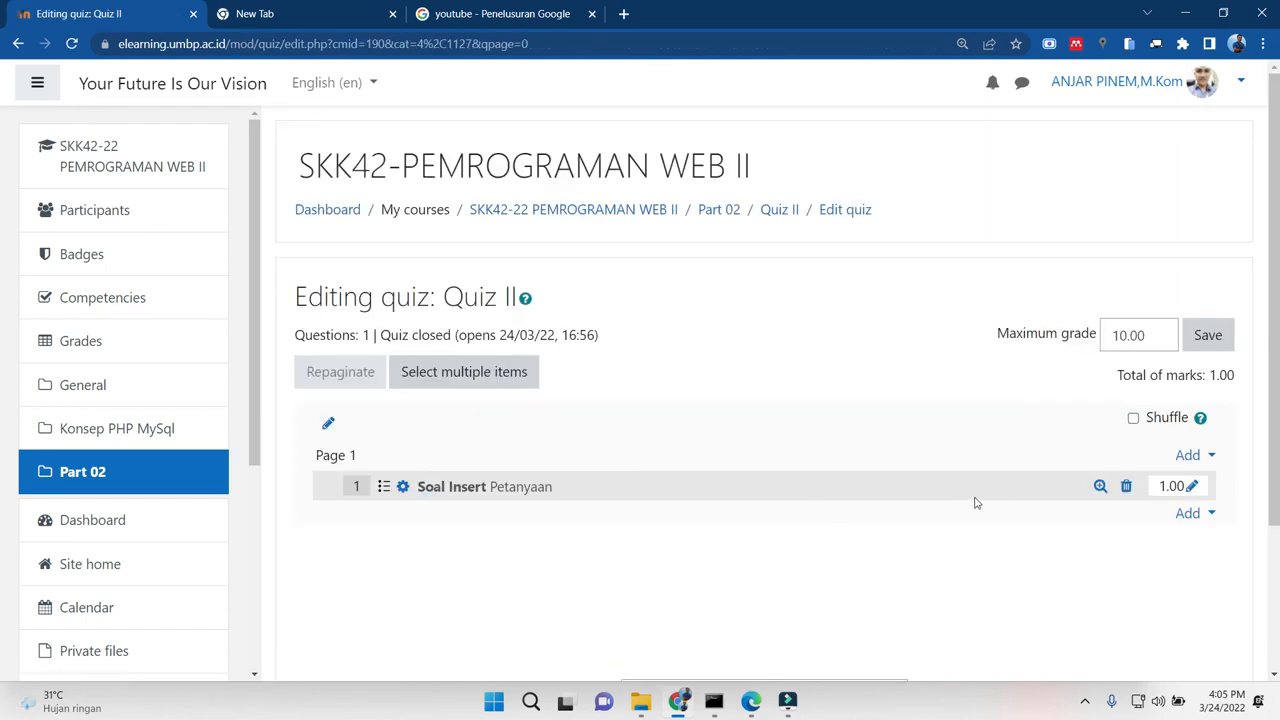
left_click(1191, 487)
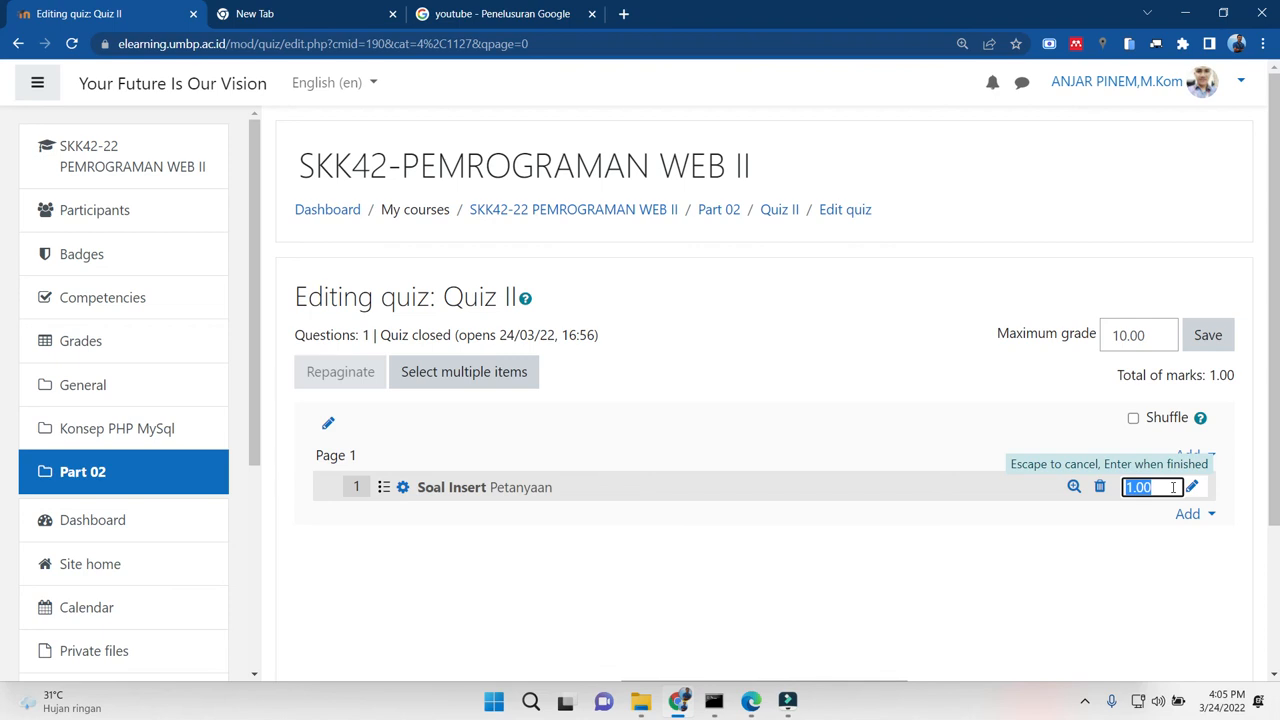
type("1")
key("Escape")
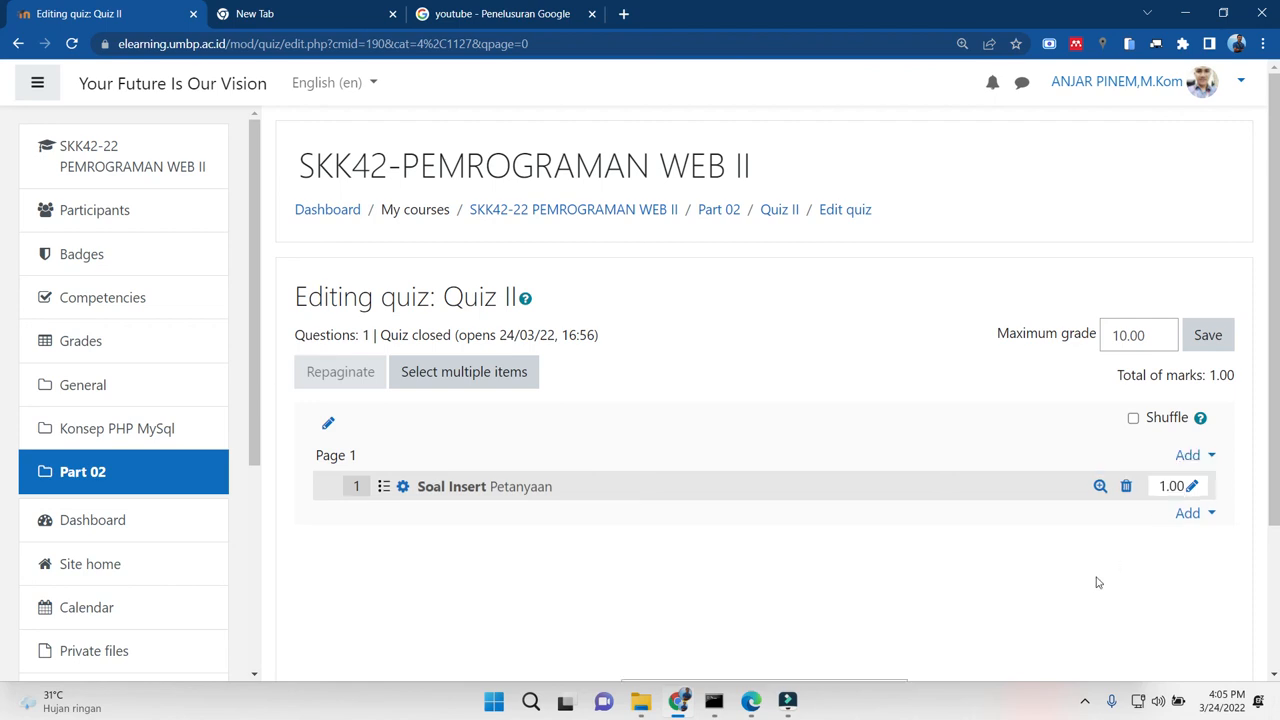
left_click(1196, 486)
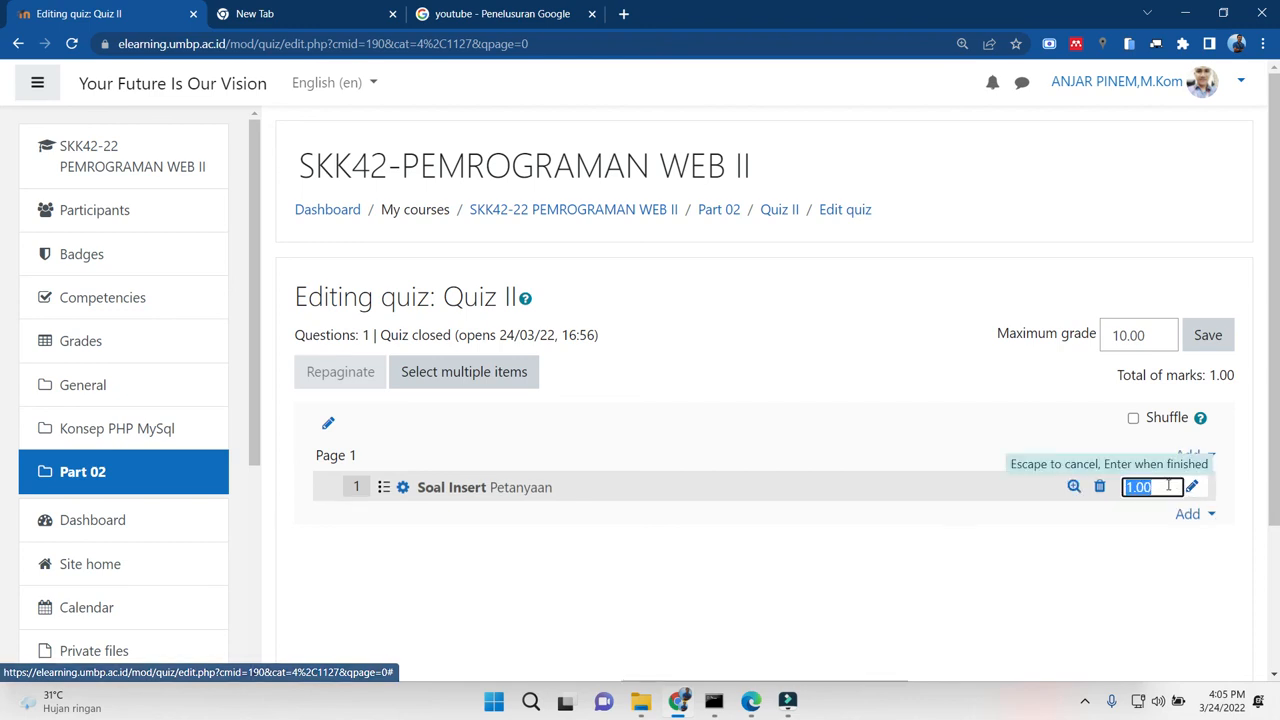
left_click(1167, 486)
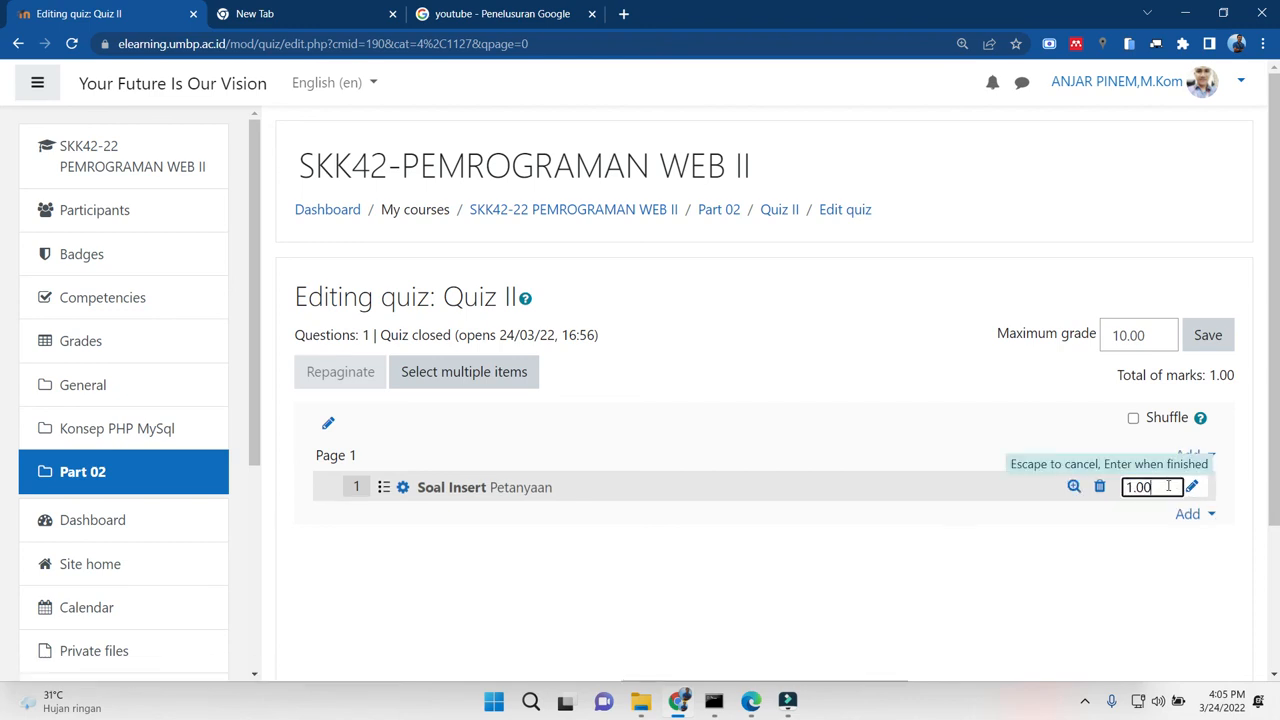
left_click(1163, 530)
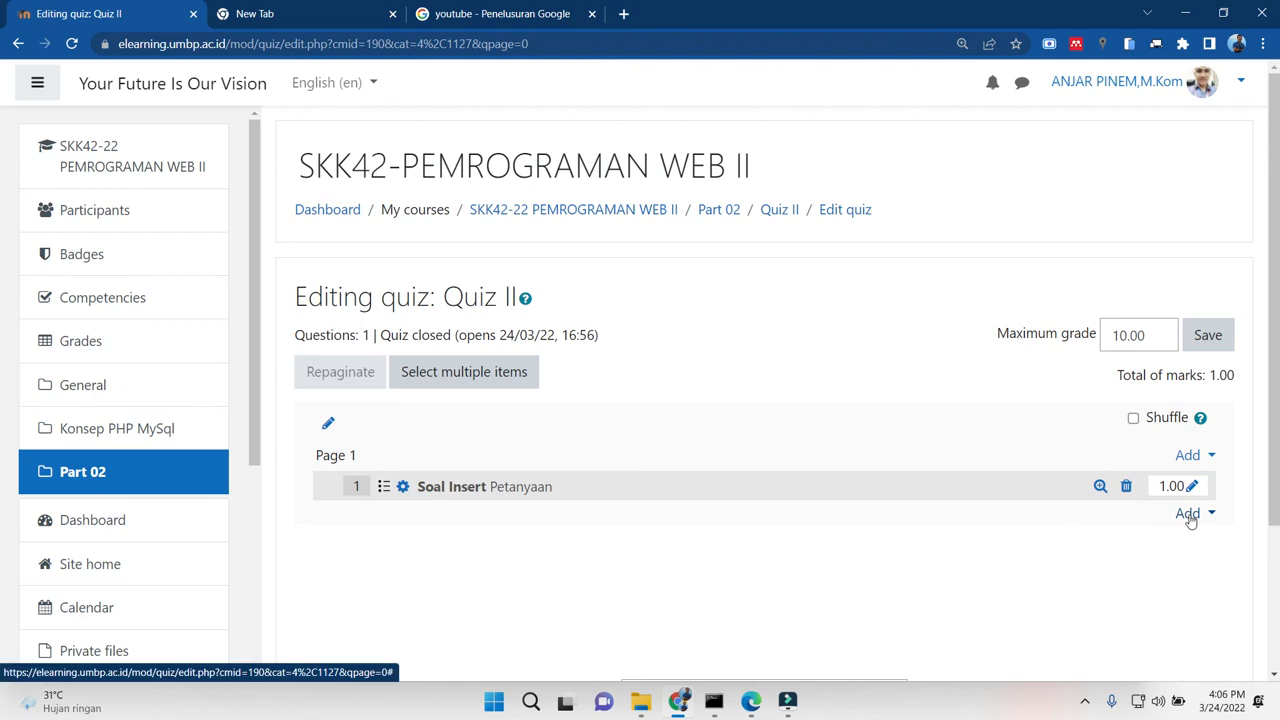
Add a new True/False question to Quiz II after the Soal Insert question
left_click(1189, 515)
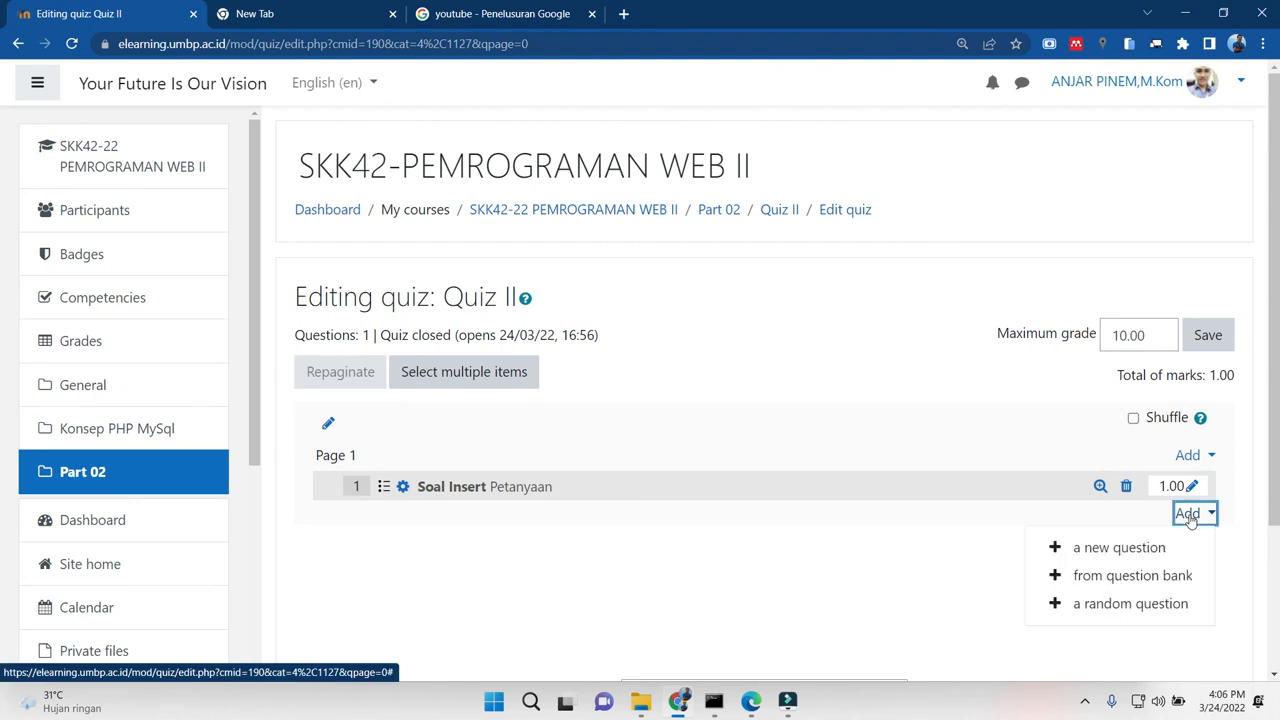
left_click(1189, 516)
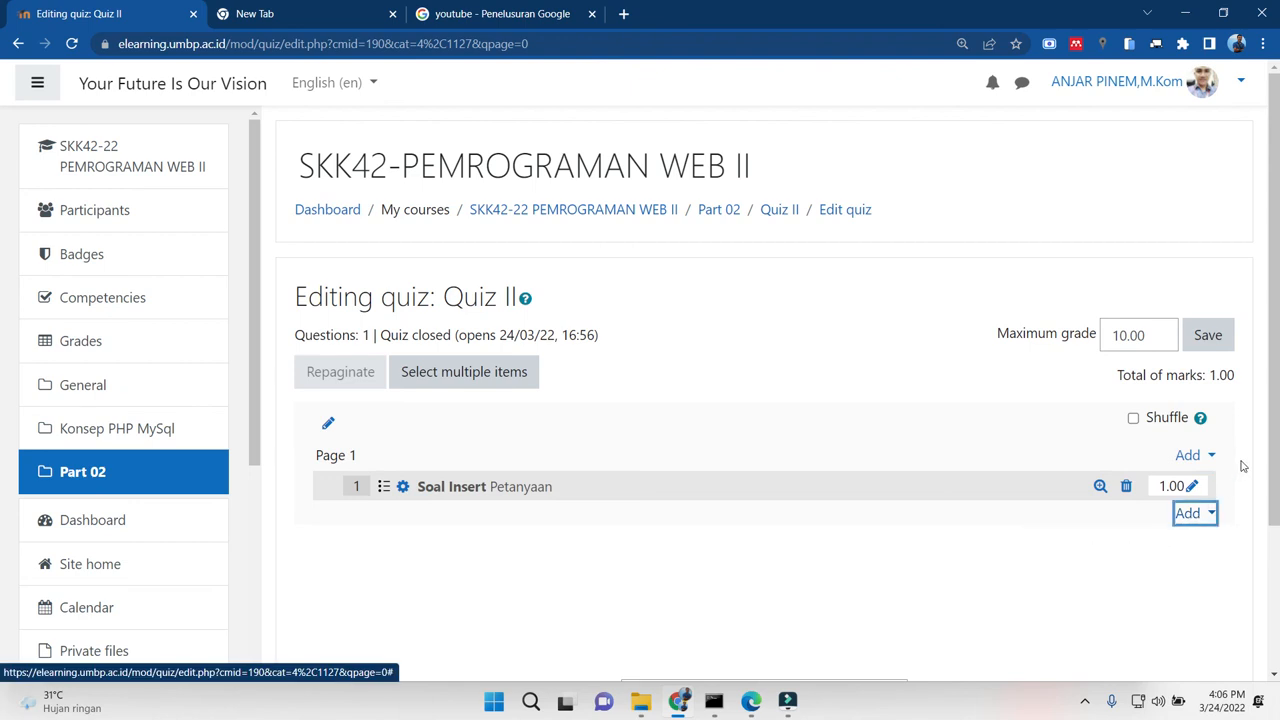
left_click(1187, 516)
left_click(1145, 547)
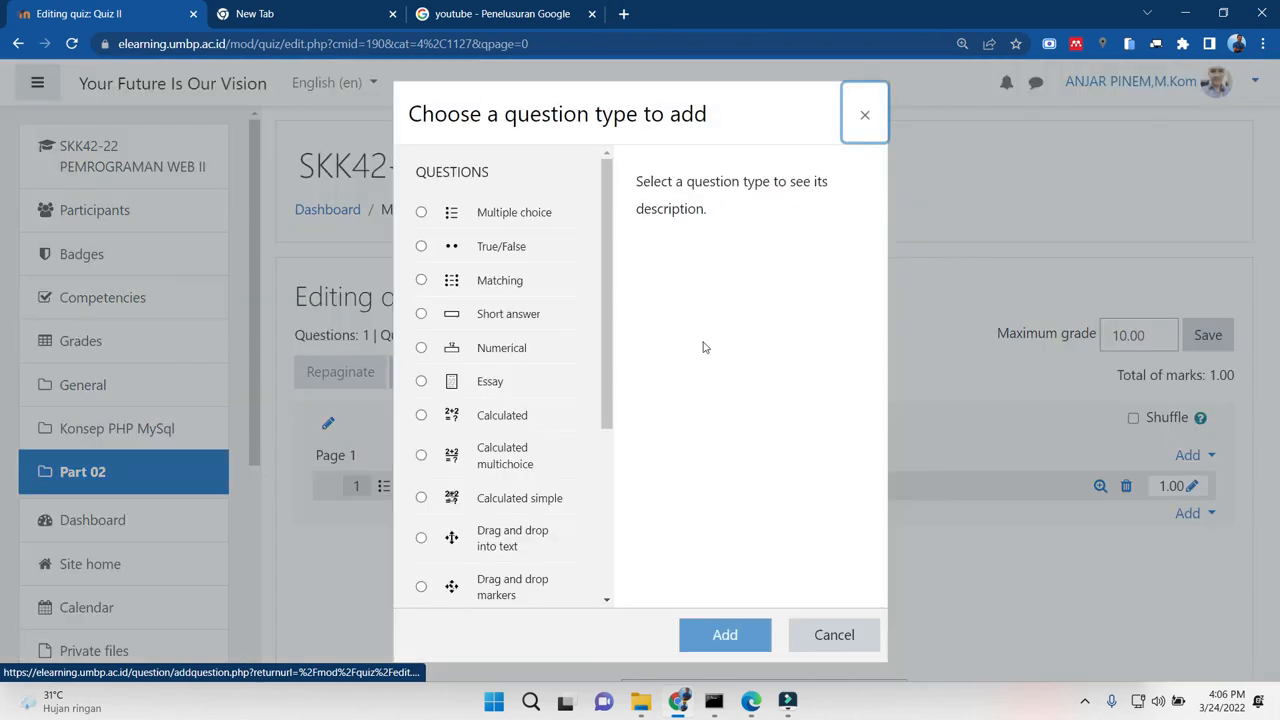
left_click(476, 252)
left_click(724, 636)
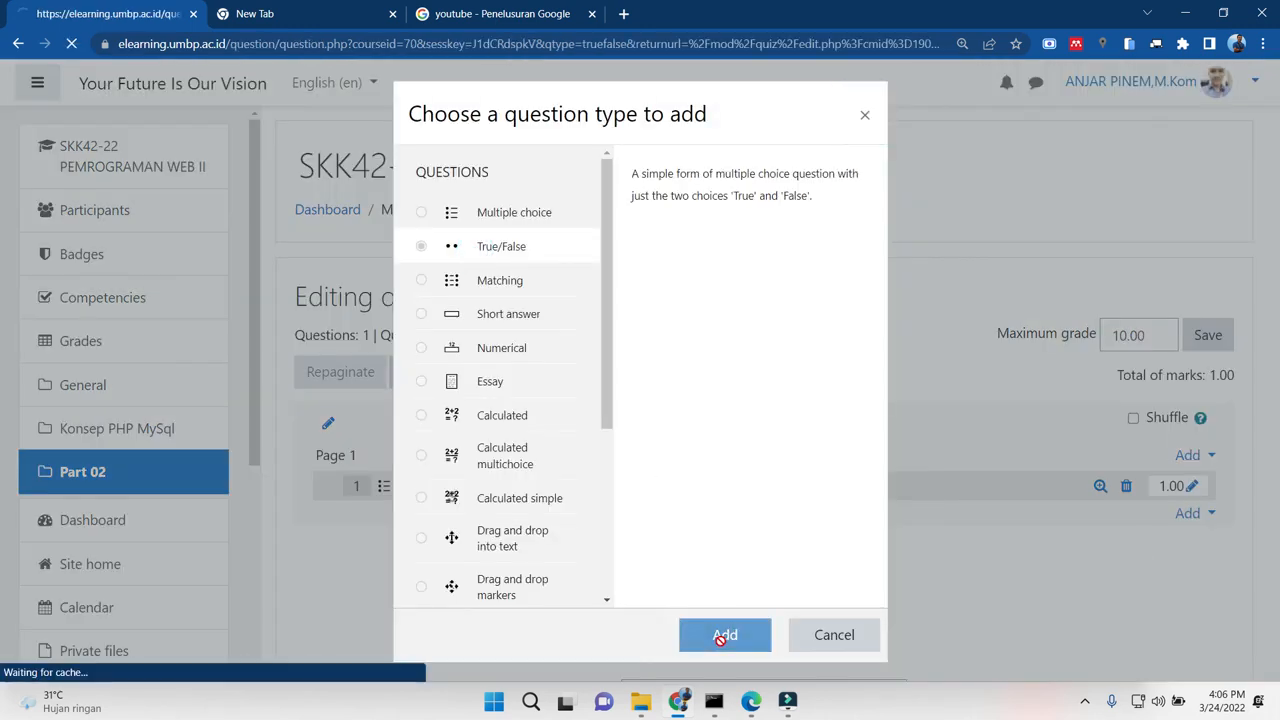
Name the True/False question "Insert Sql" and enter "Tanya 2" as its question text
left_click(660, 450)
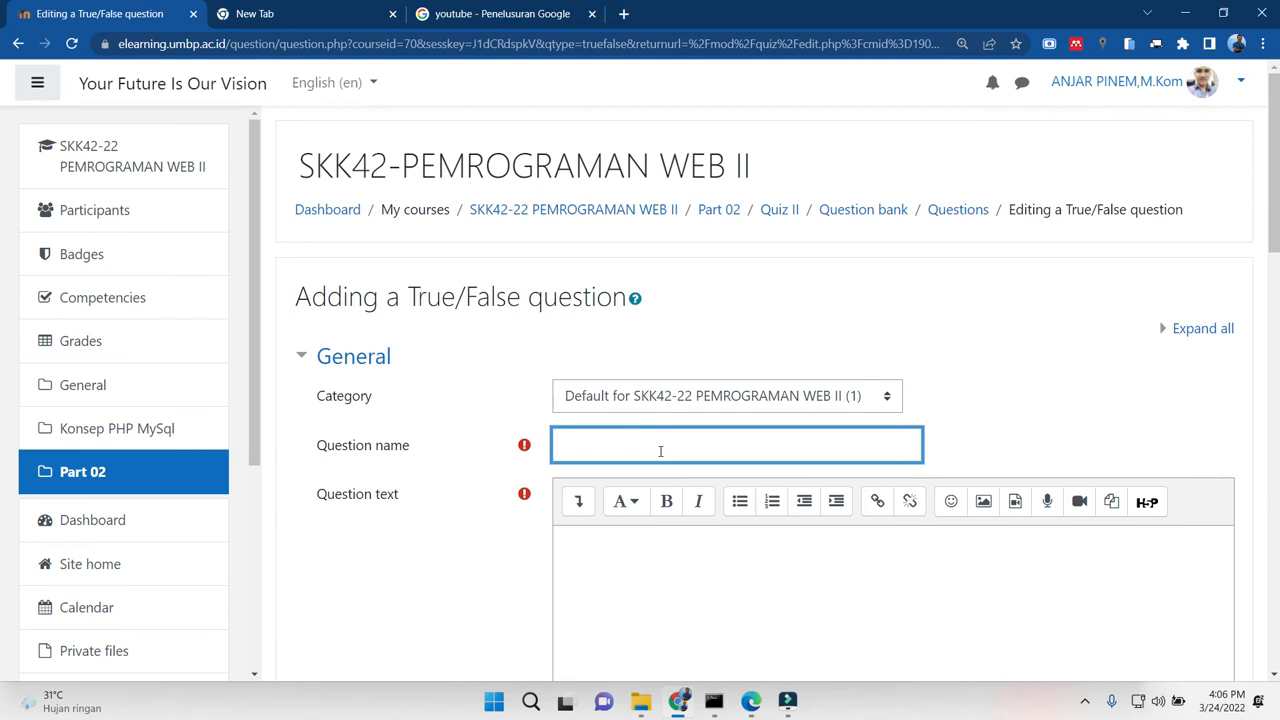
type("Insert Sql")
left_click(645, 552)
type("Pertamn")
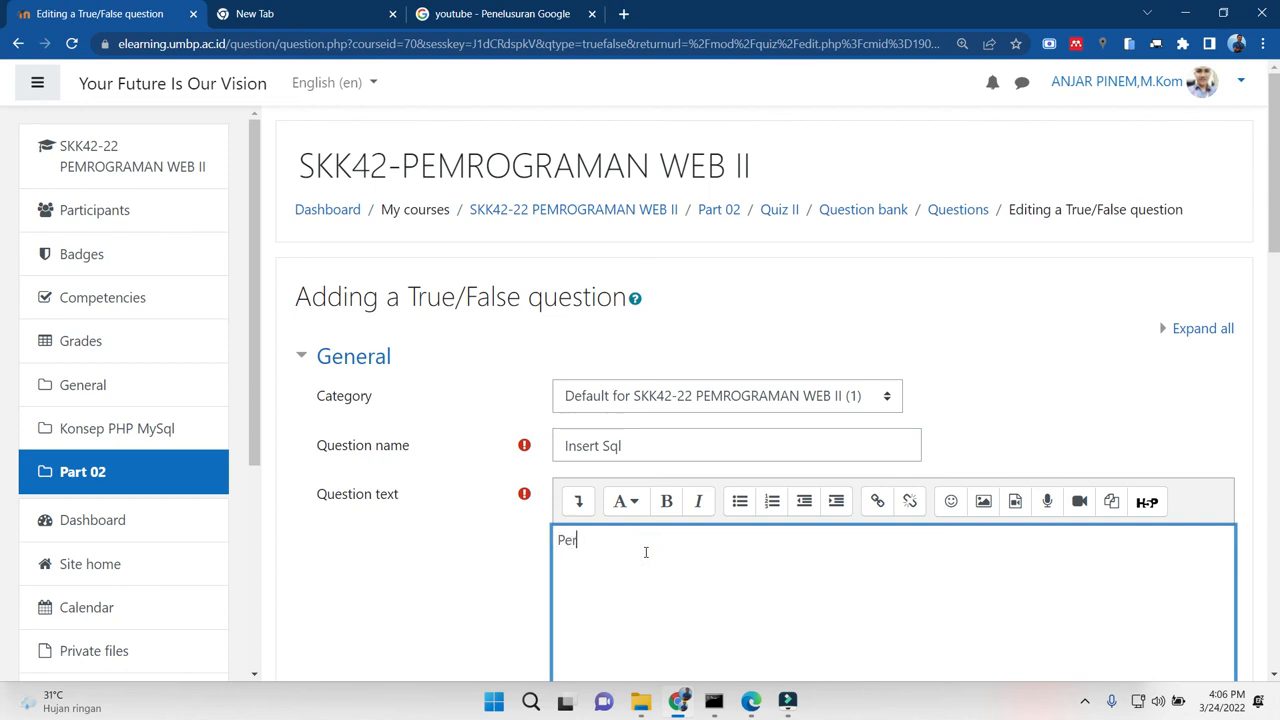
key("ctrl+a")
key("BackSpace")
type("Tanya 2")
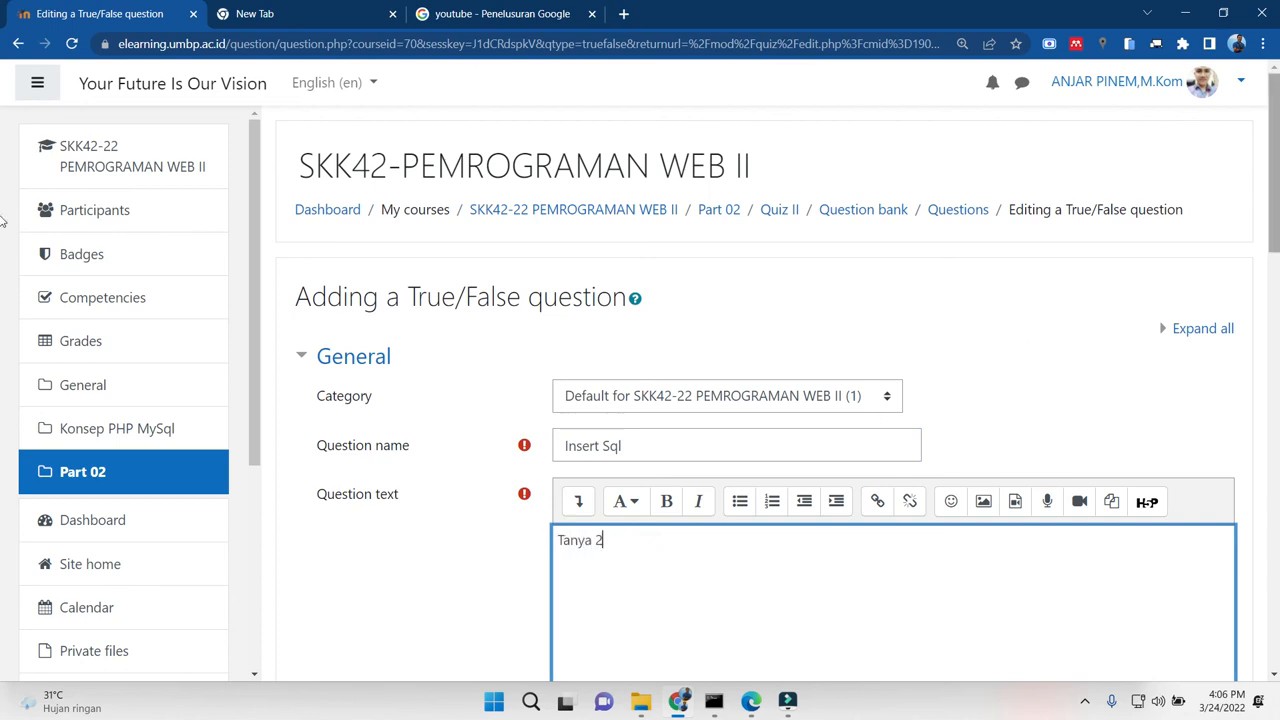
Set the question's correct answer to True, leave both feedback texts empty, and save the question to the quiz
scroll(4, 220, "down", 6)
scroll(3, 418, "down", 3)
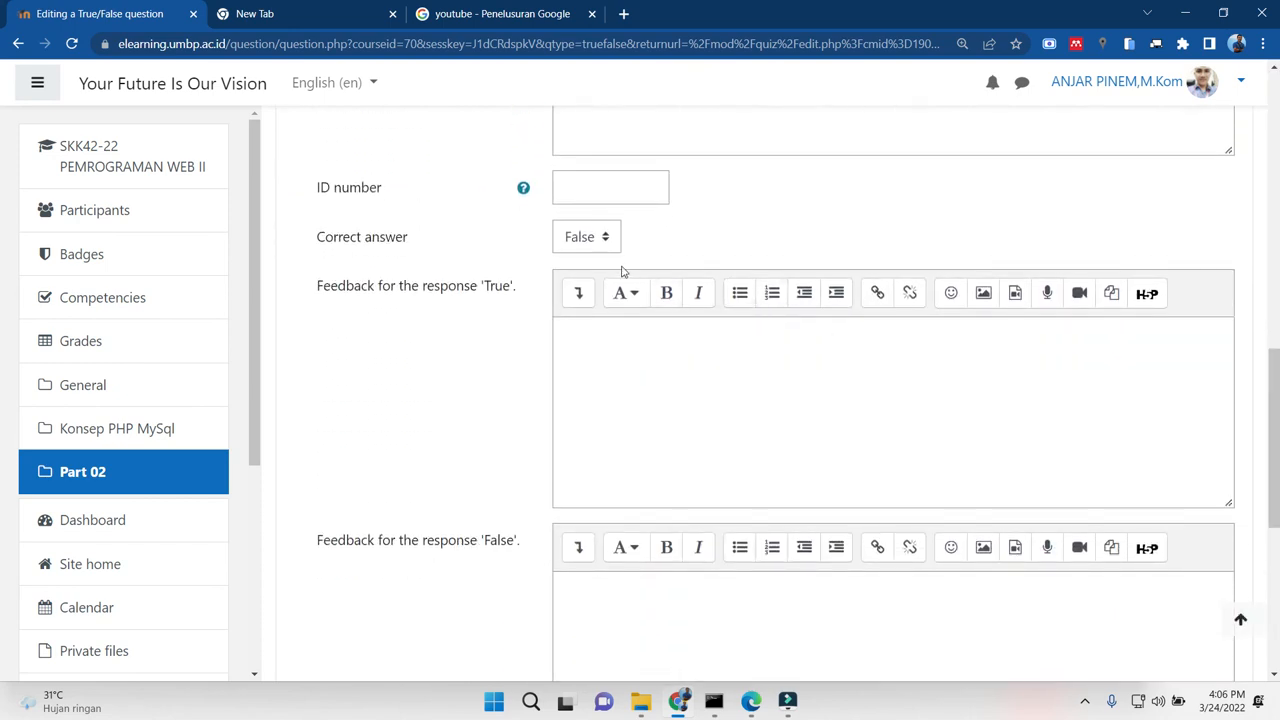
left_click(592, 246)
left_click(588, 240)
left_click(590, 240)
left_click(585, 285)
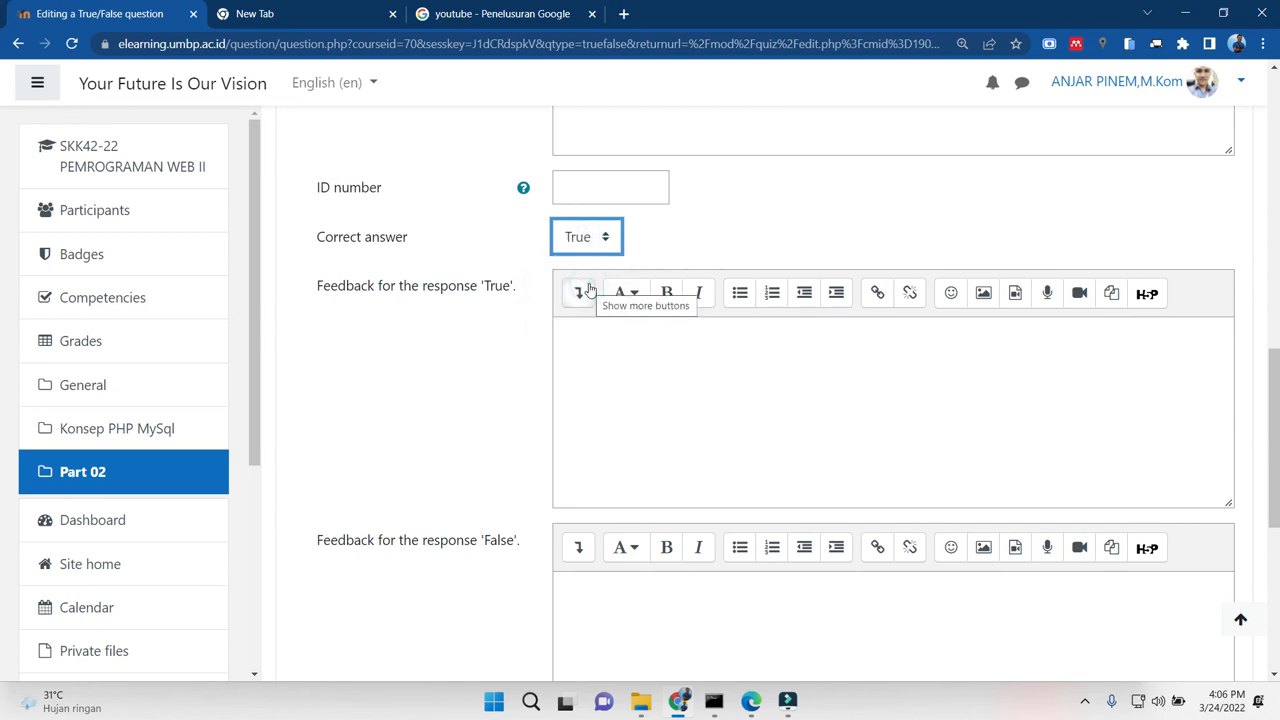
left_click(628, 412)
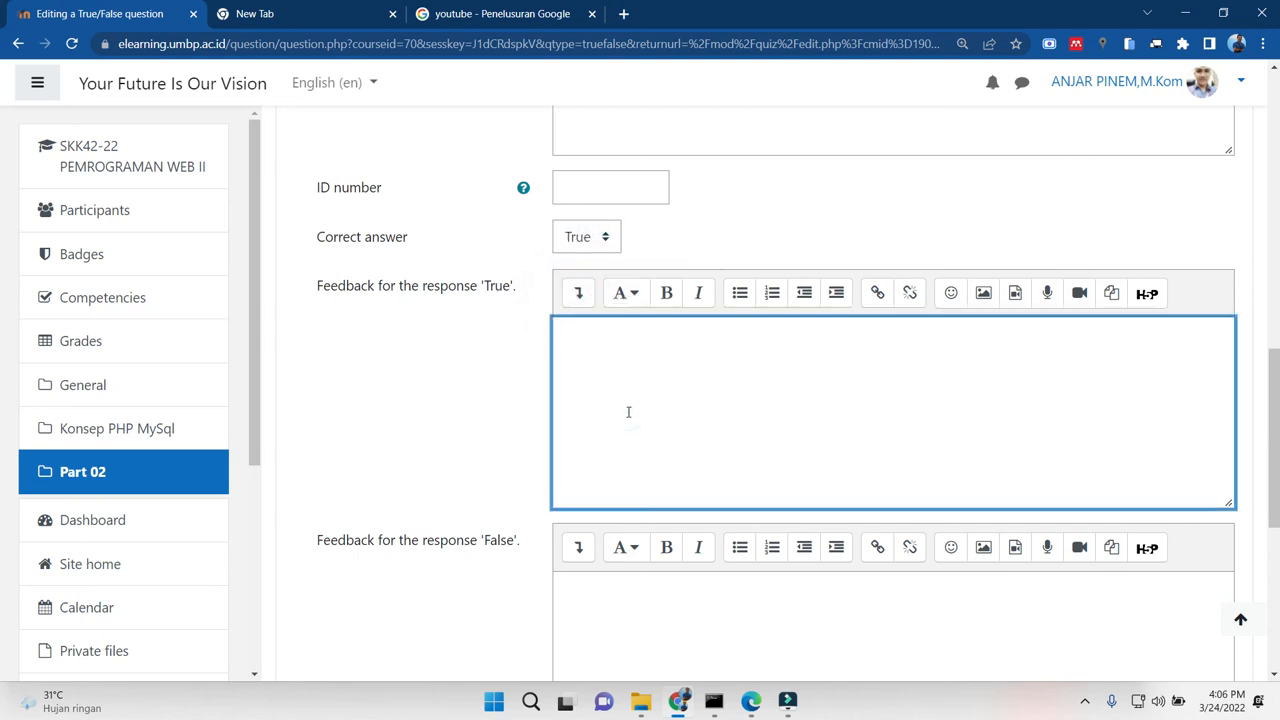
left_click(589, 624)
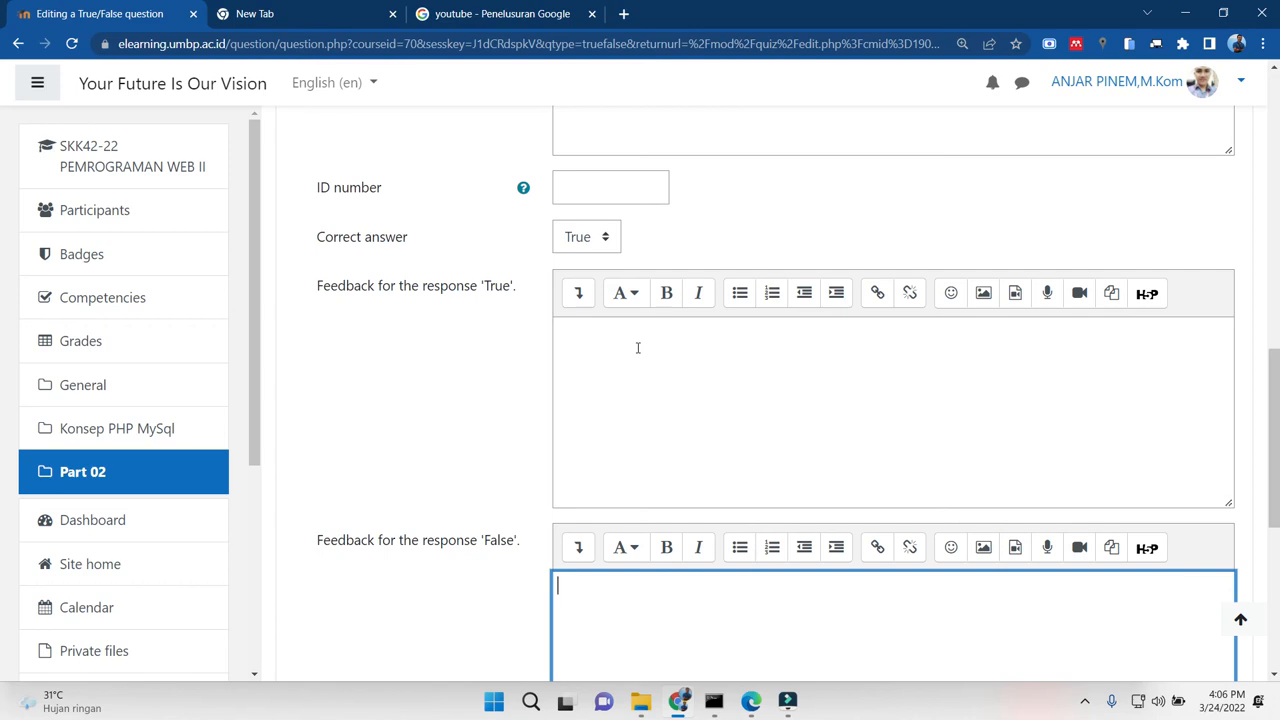
left_click_drag(1274, 430, 1274, 589)
left_click(596, 472)
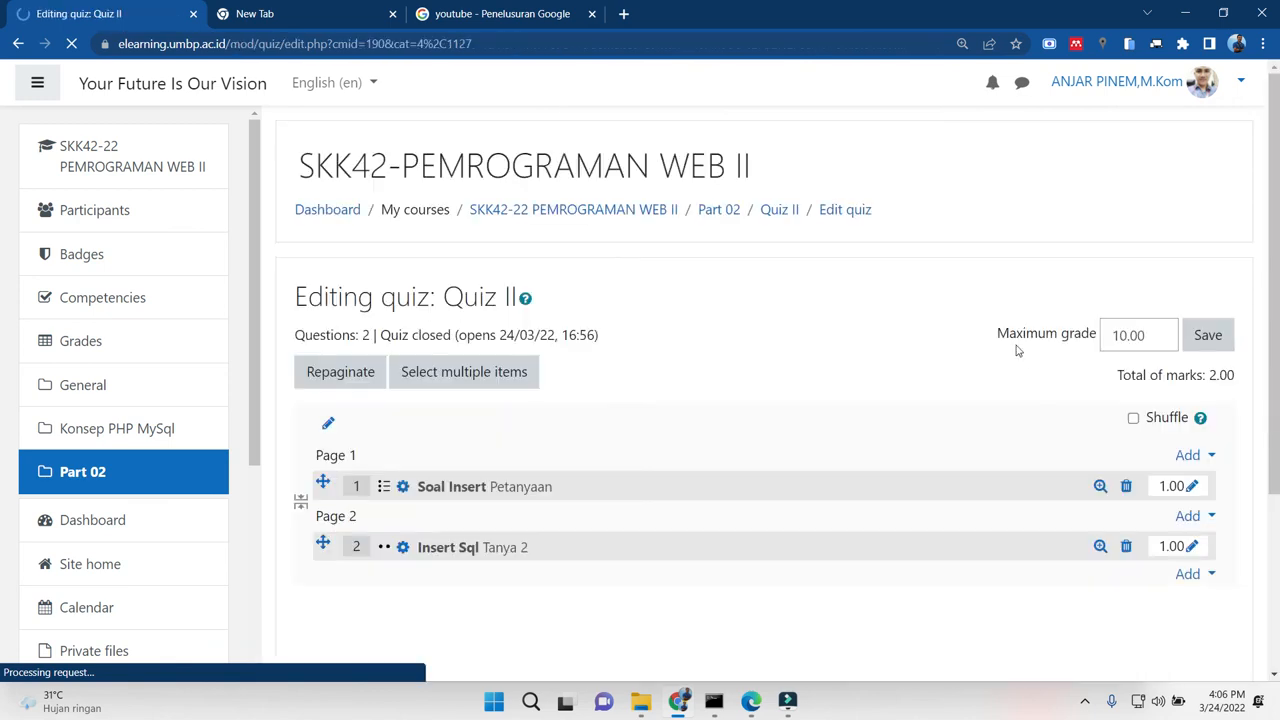
Return to the Part 02 section of the course and review its activities down to Quiz II
scroll(2, 300, "down", 2)
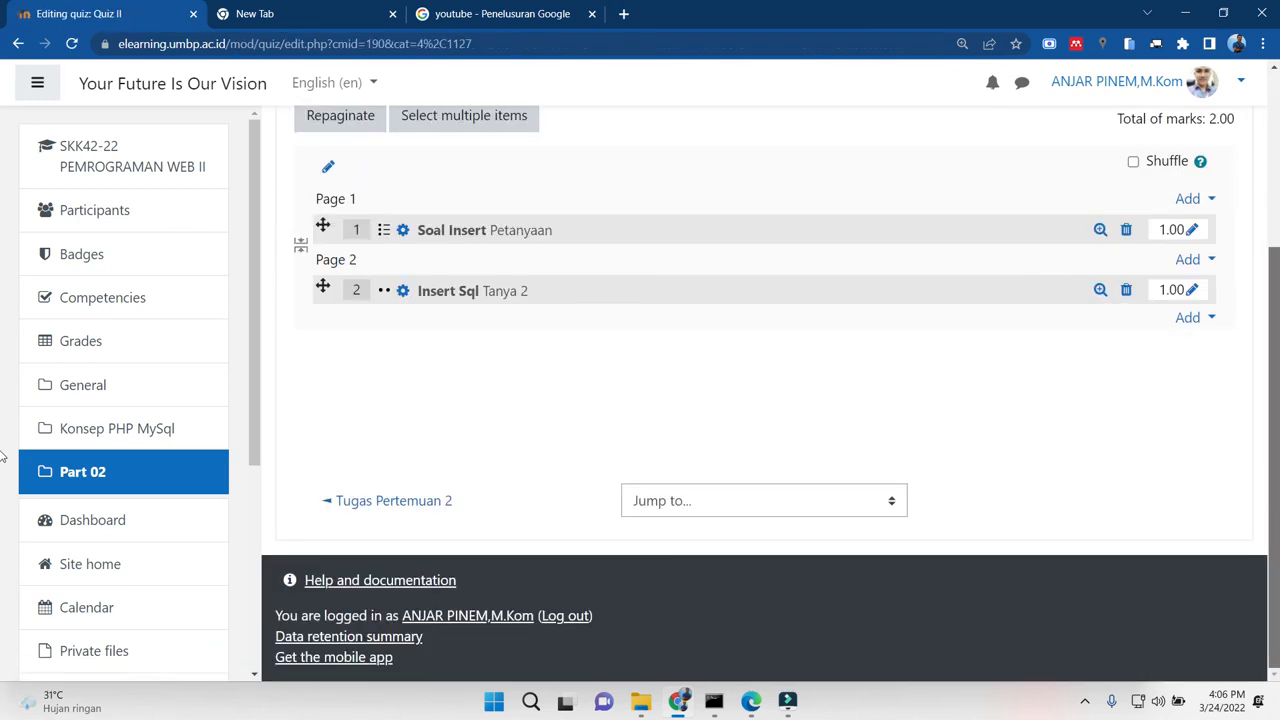
left_click(123, 479)
mouse_move(1276, 369)
left_mouse_down()
mouse_move(1276, 320)
mouse_move(1276, 382)
left_mouse_up()
scroll(2, 388, "down", 5)
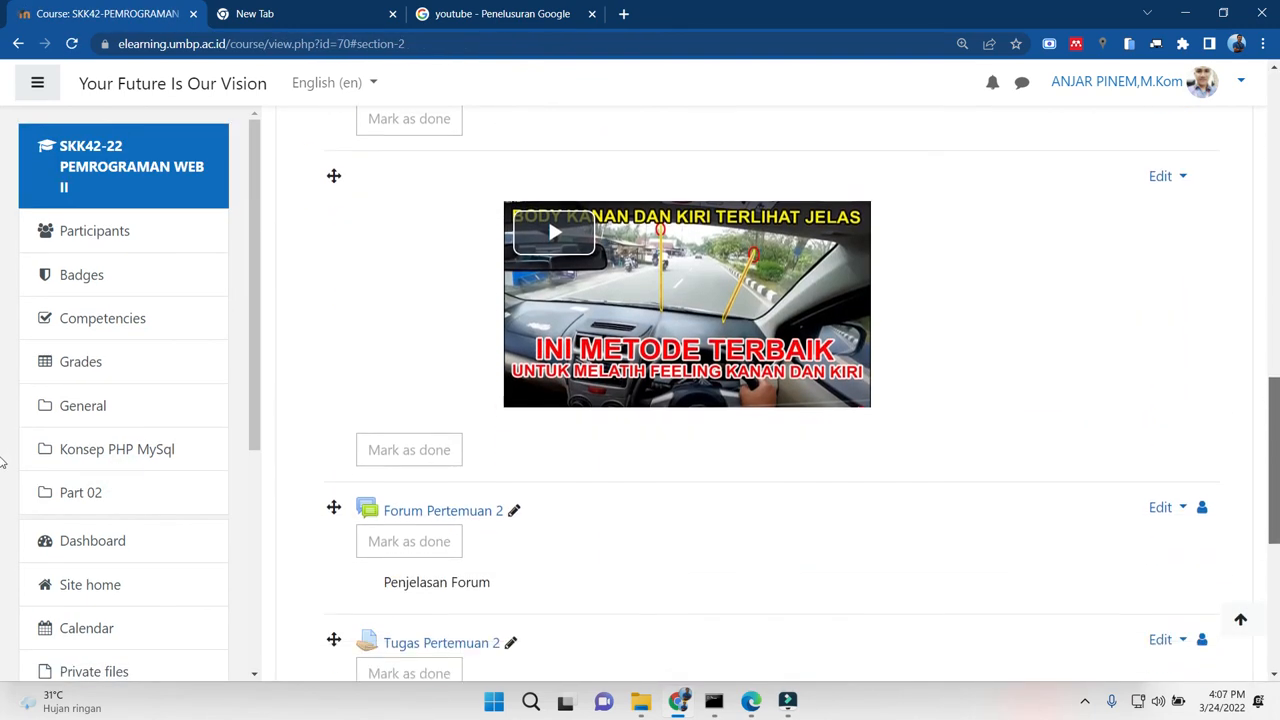
scroll(3, 510, "down", 3)
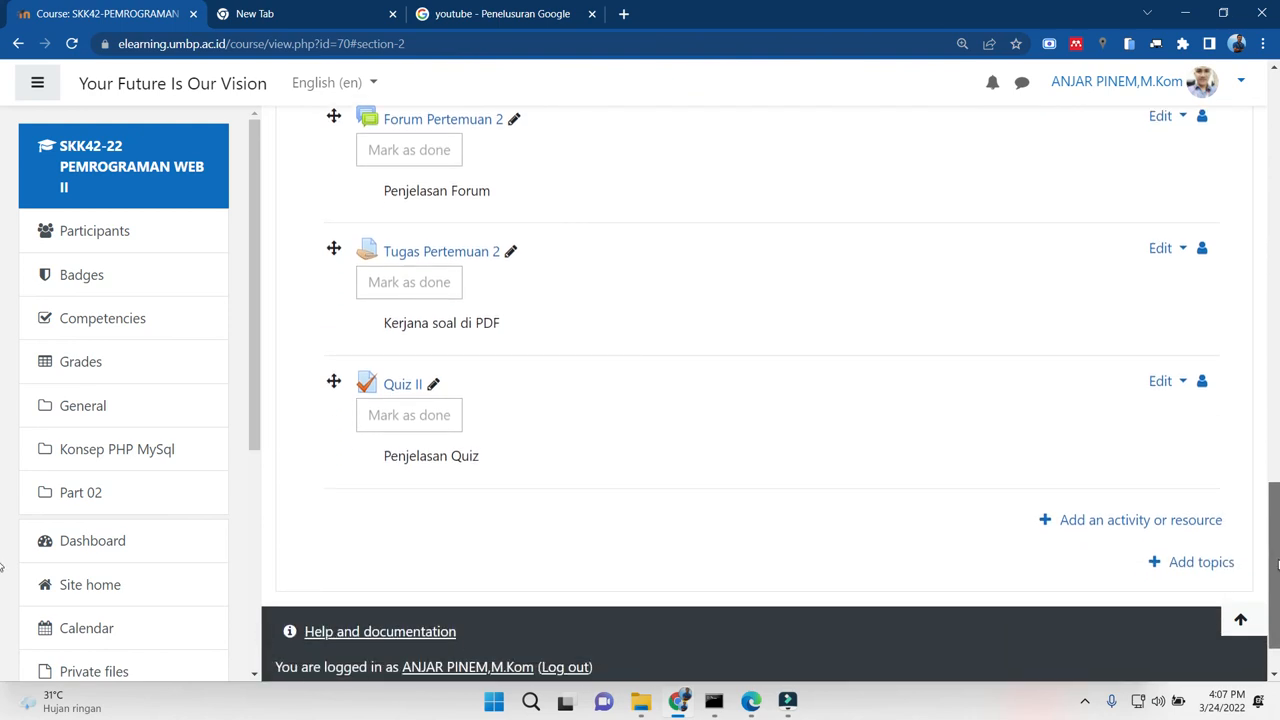
scroll(2, 570, "down", 1)
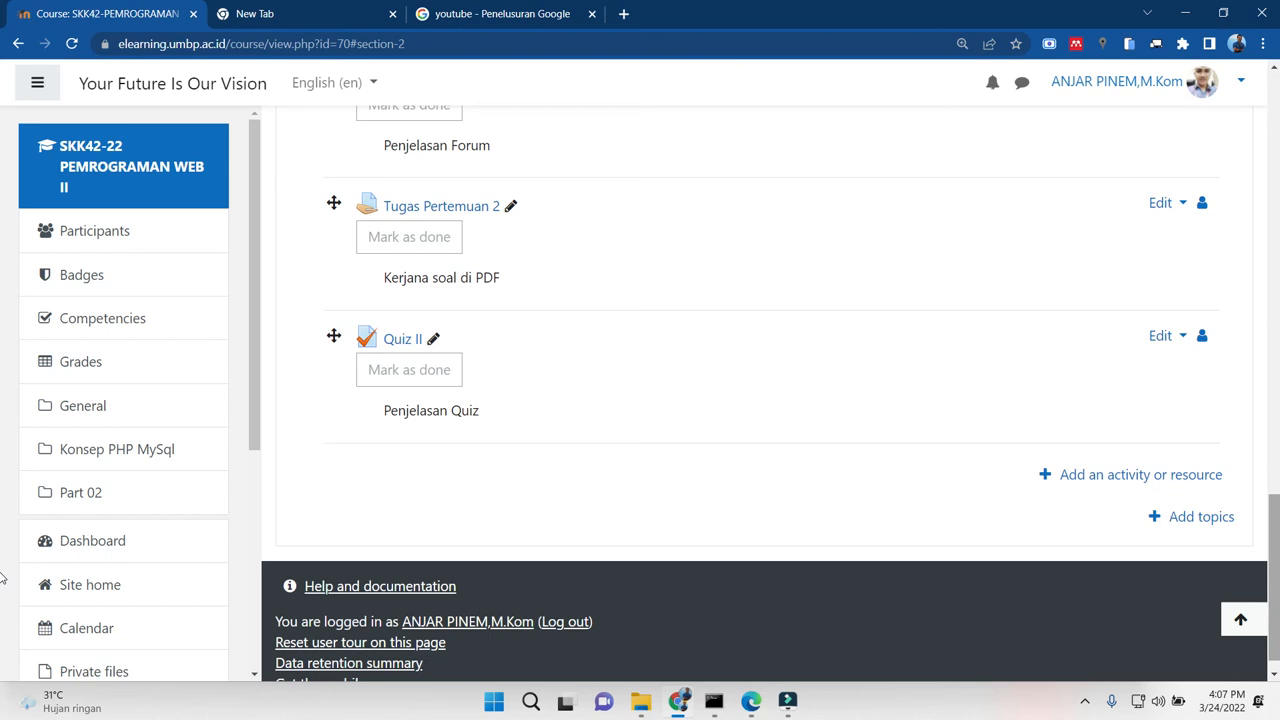
View the activities and resources that can be added to the Part 02 section, and close the chooser without adding any
left_click(684, 710)
left_click(684, 710)
scroll(2, 497, "up", 2)
left_click_drag(1277, 498, 1271, 578)
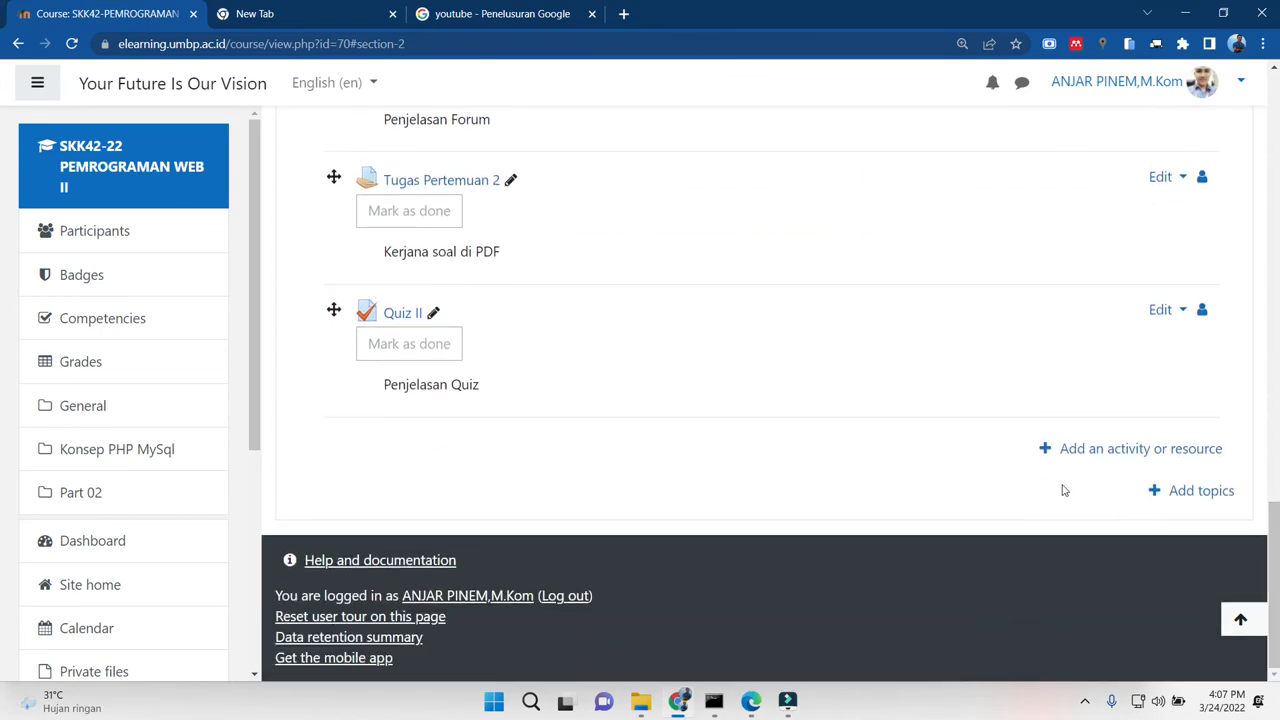
left_click(1048, 458)
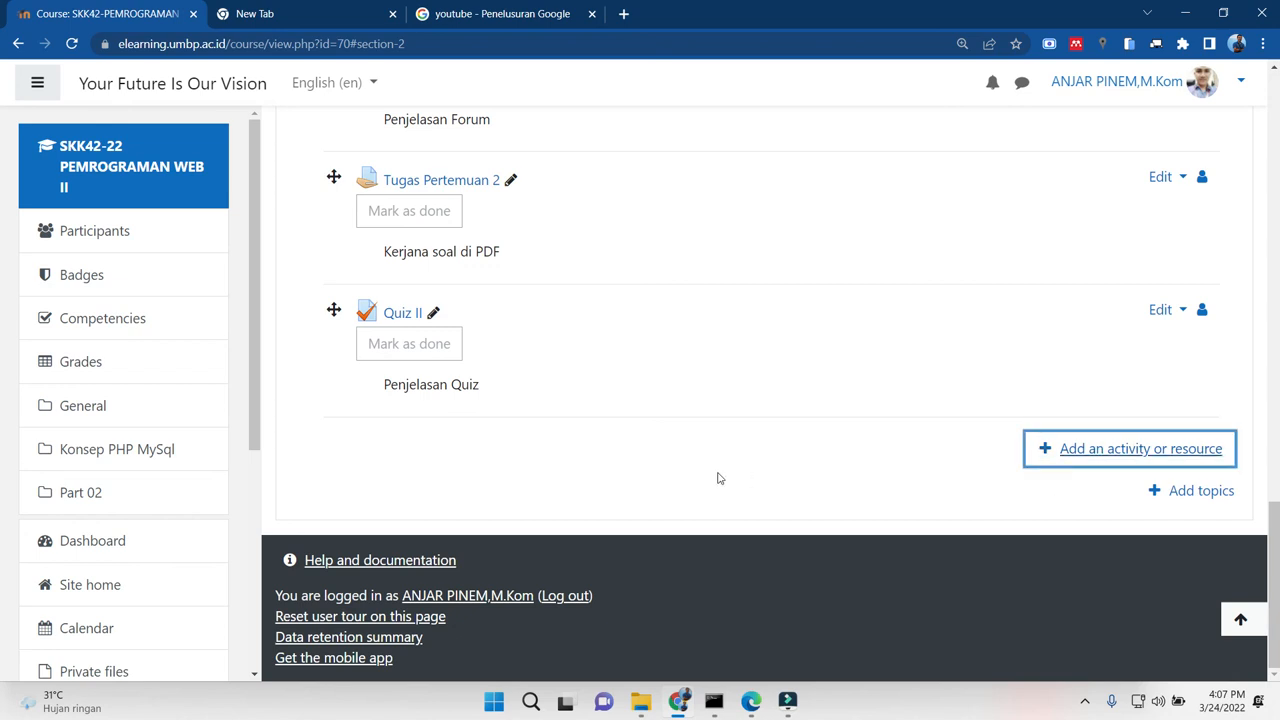
left_click(1137, 450)
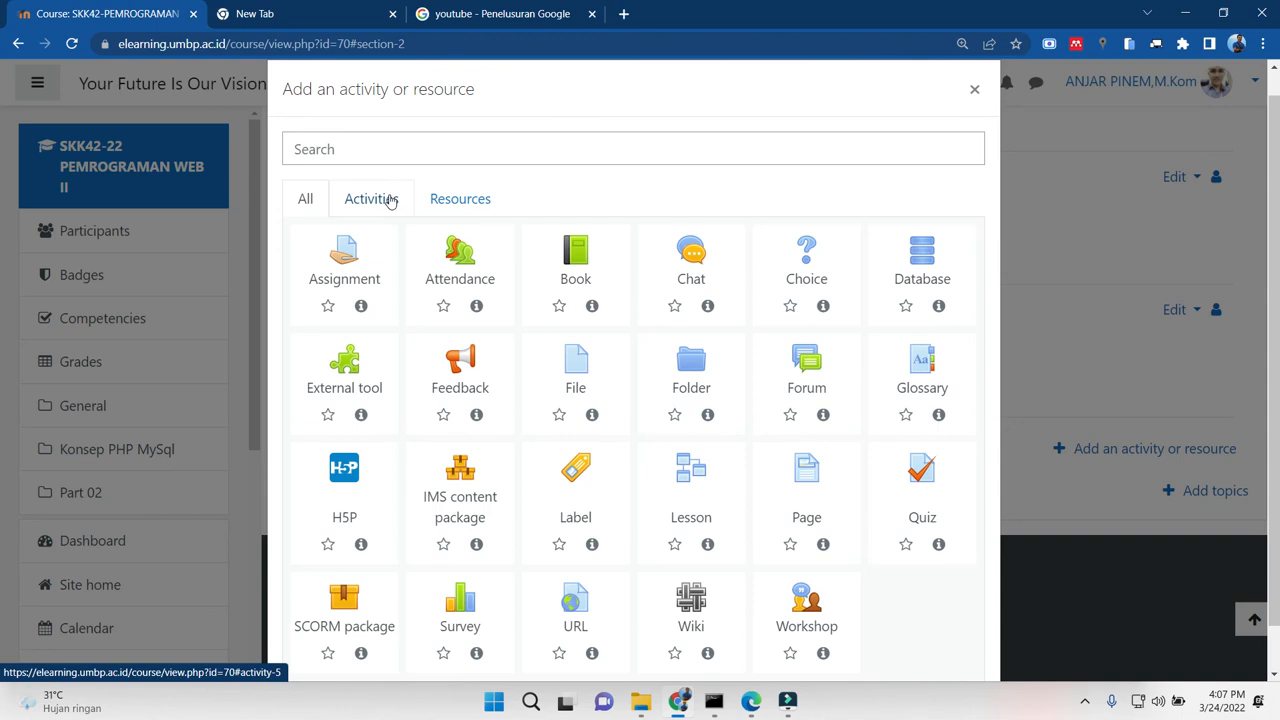
left_click(974, 89)
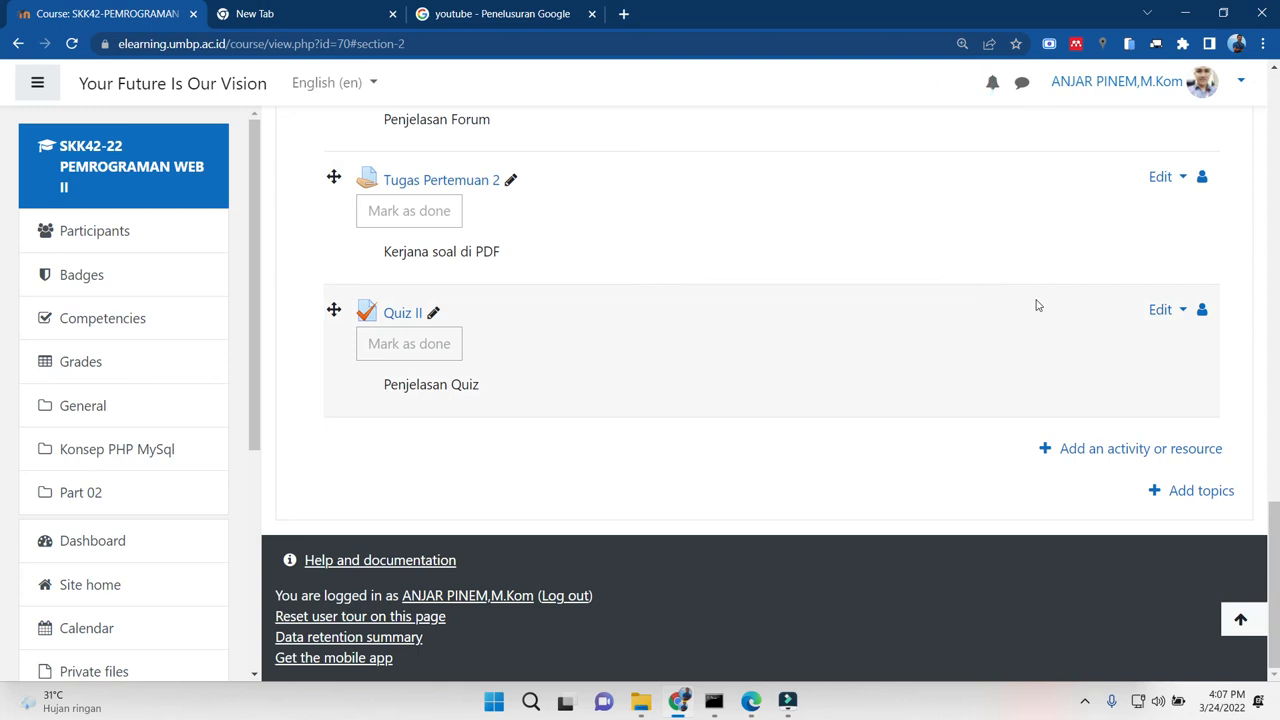
left_click(850, 497)
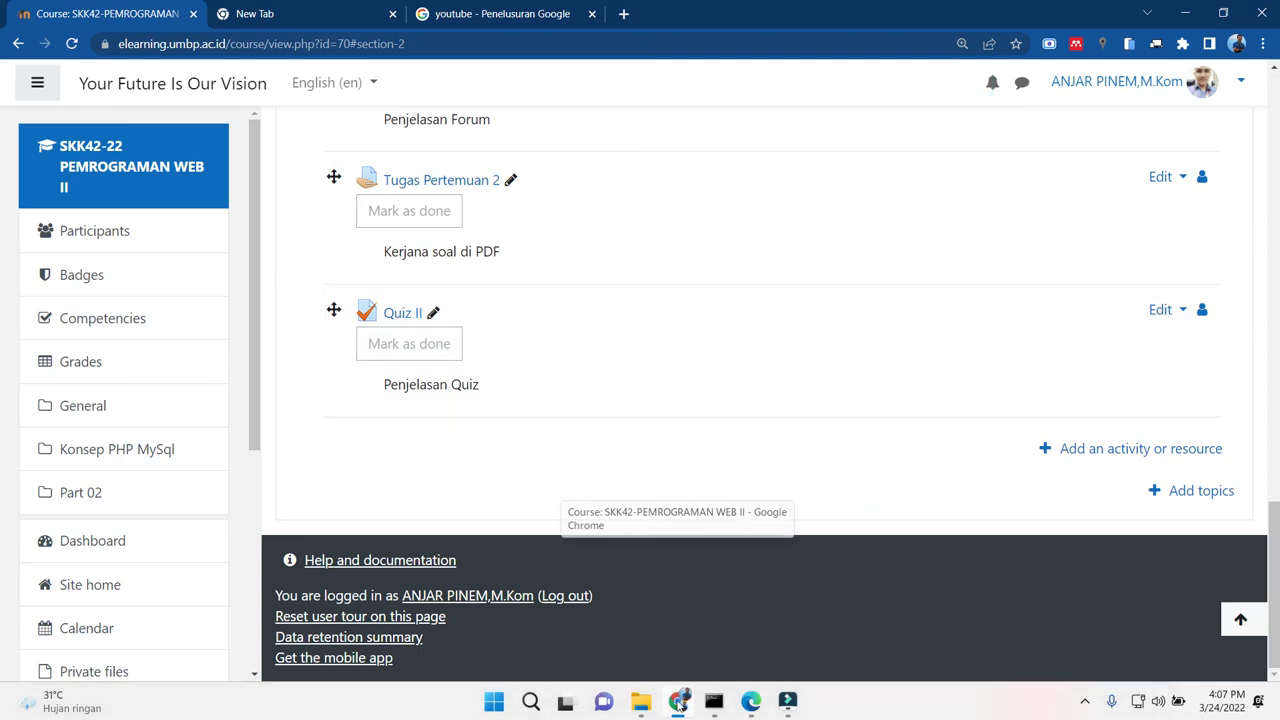
Switch to Microsoft Edge, review the Panduan LMS 24032022.pdf guide from its last pages back to the Halaman Dosen section, and return to the course
left_click(751, 701)
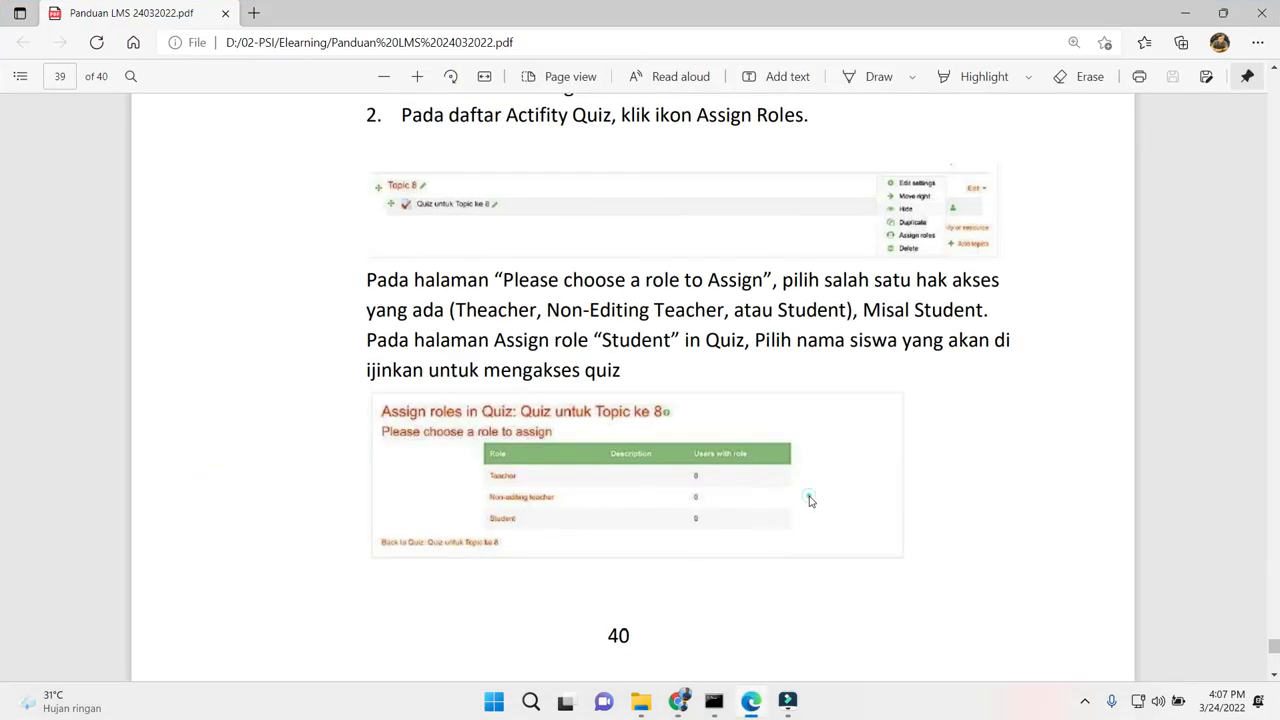
scroll(2, 660, "down", 5)
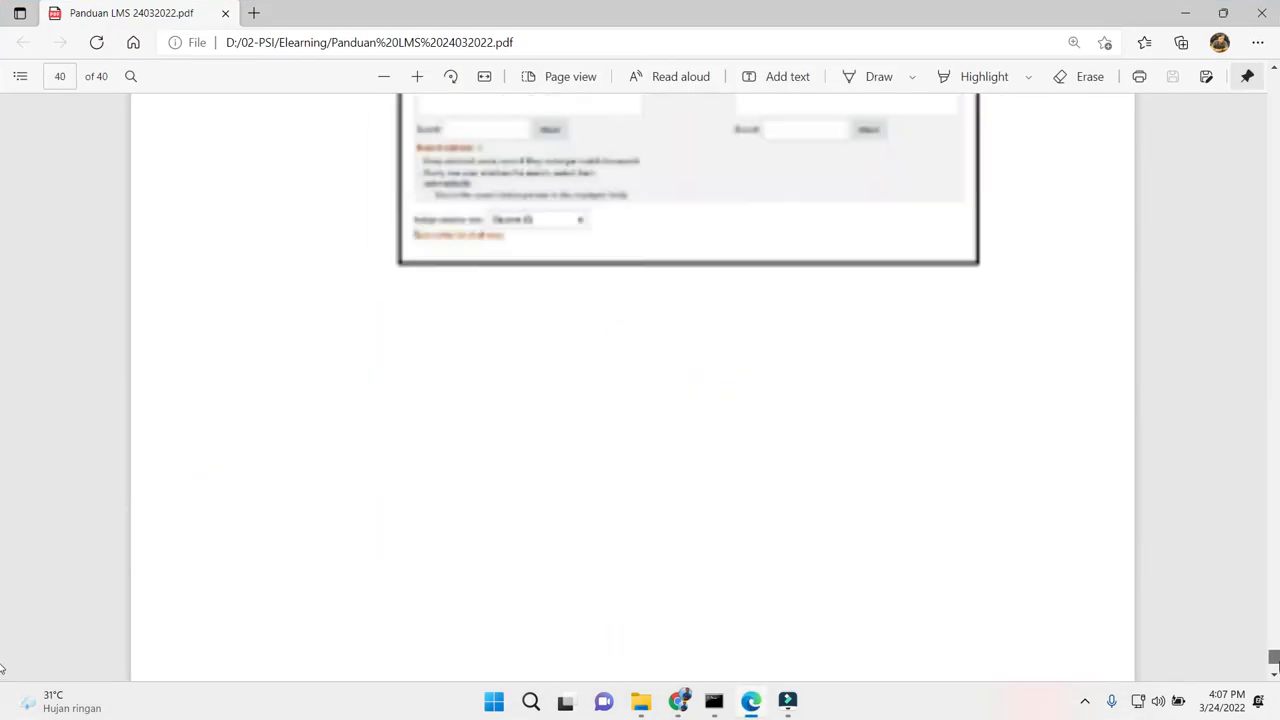
scroll(2, 640, "up", 10)
left_click_drag(1274, 634, 1274, 100)
scroll(2, 103, "up", 1)
scroll(2, 103, "down", 10)
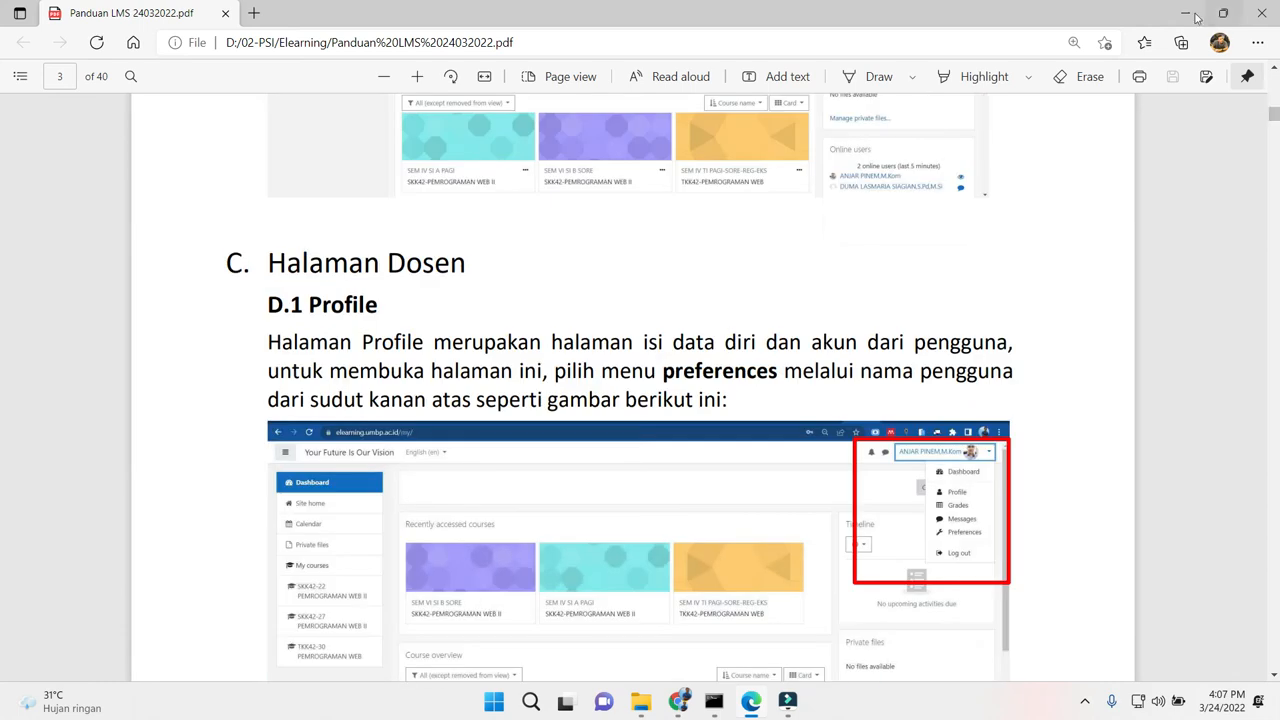
left_click(1184, 13)
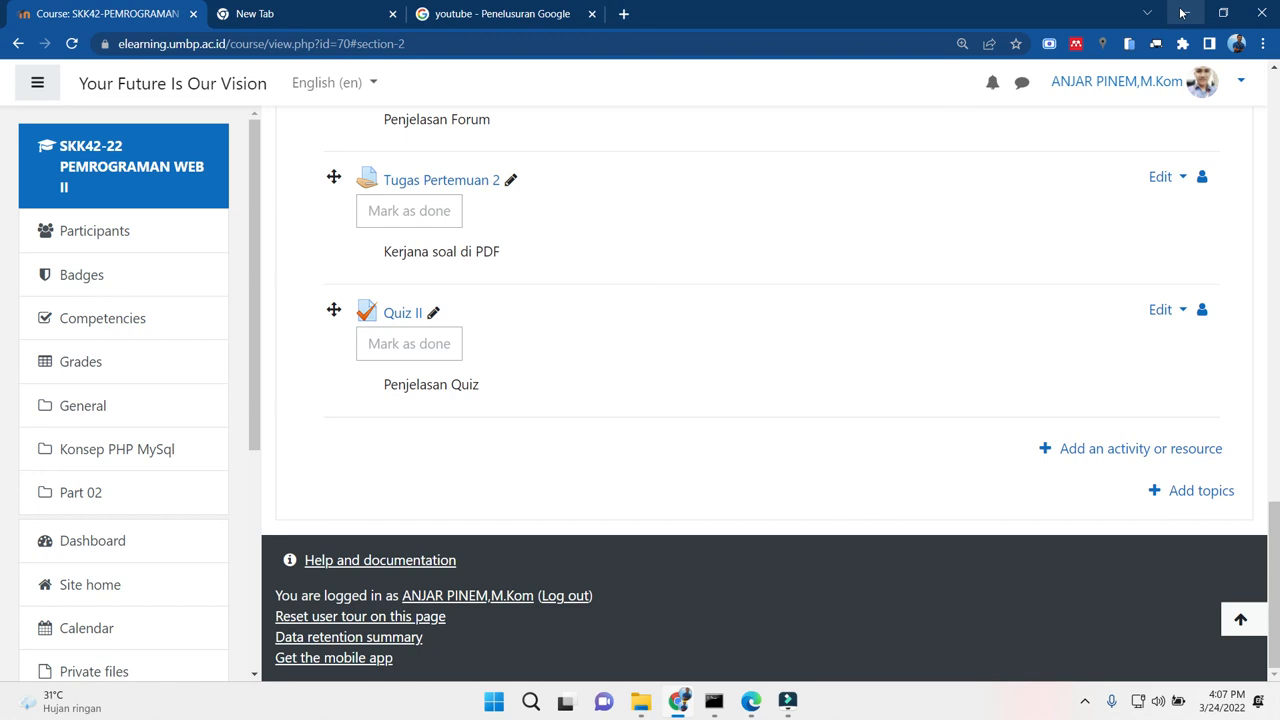
left_click(788, 702)
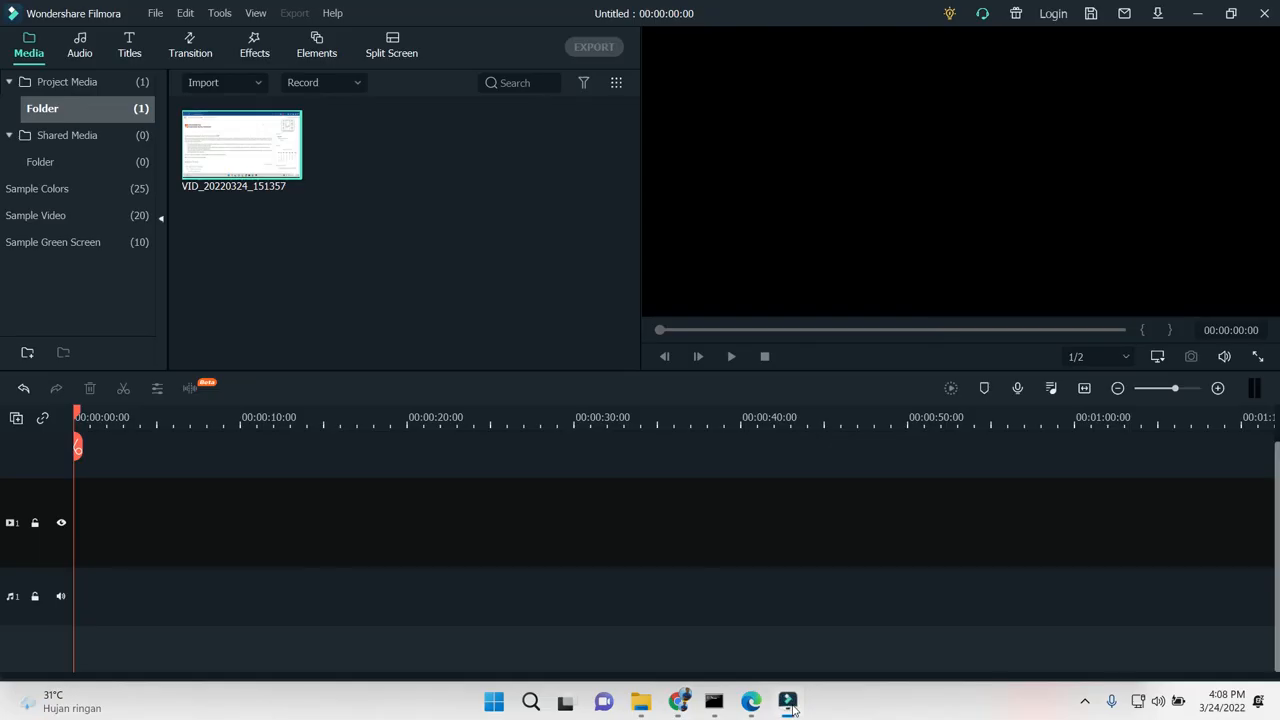